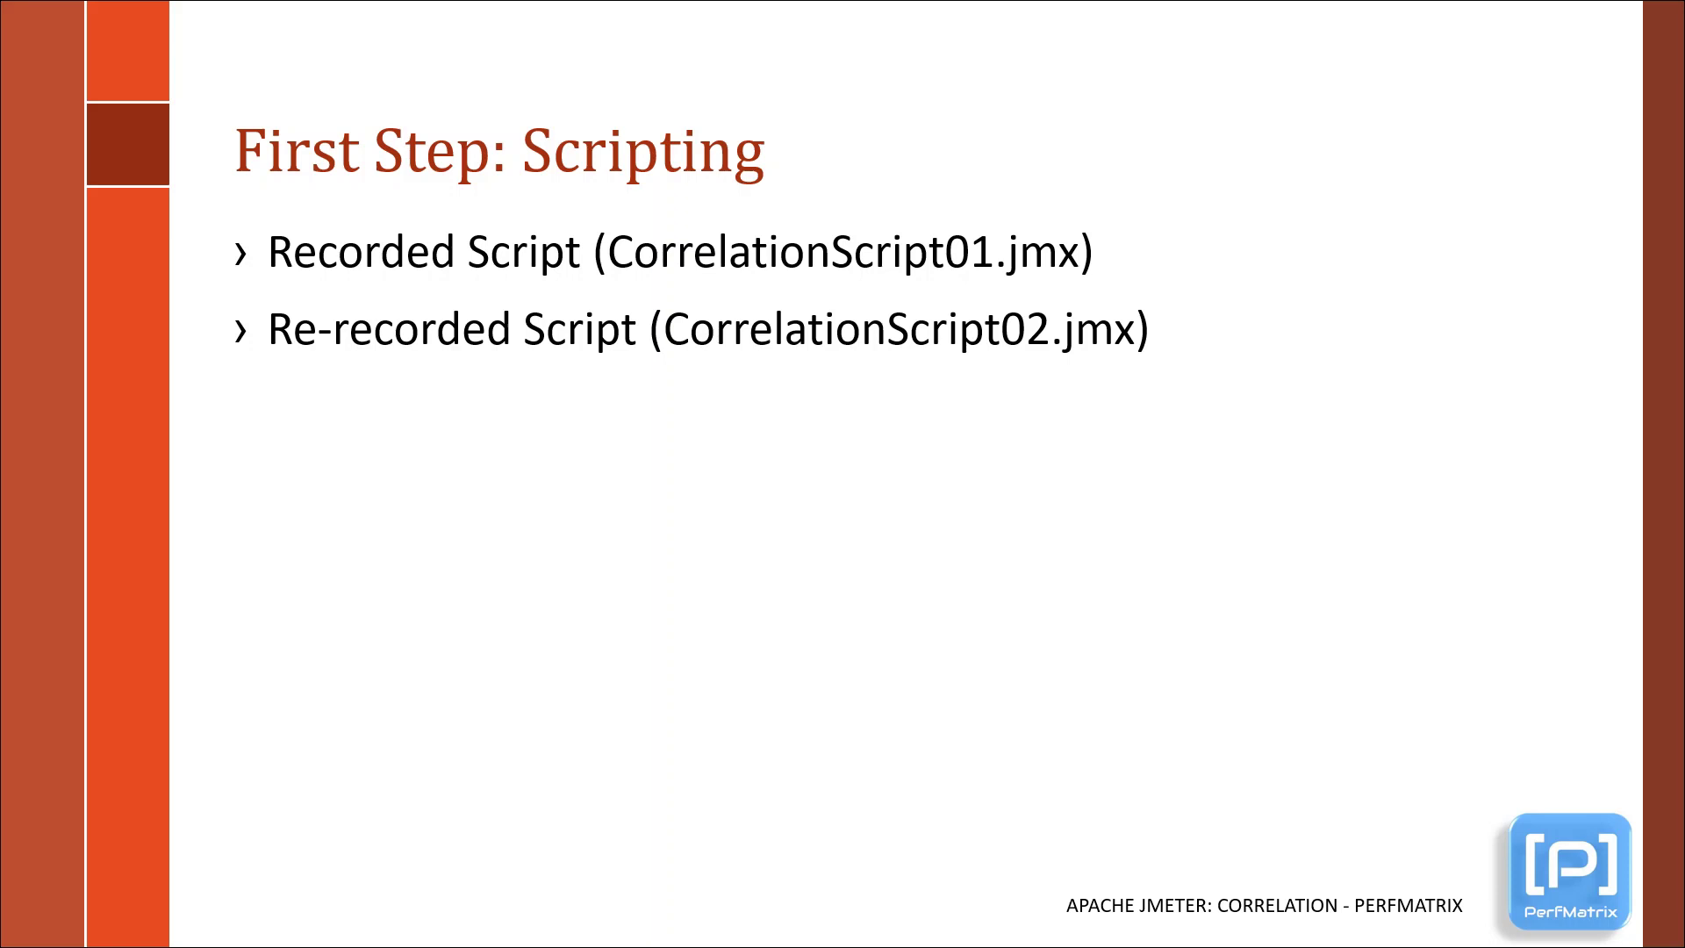
key(Right)
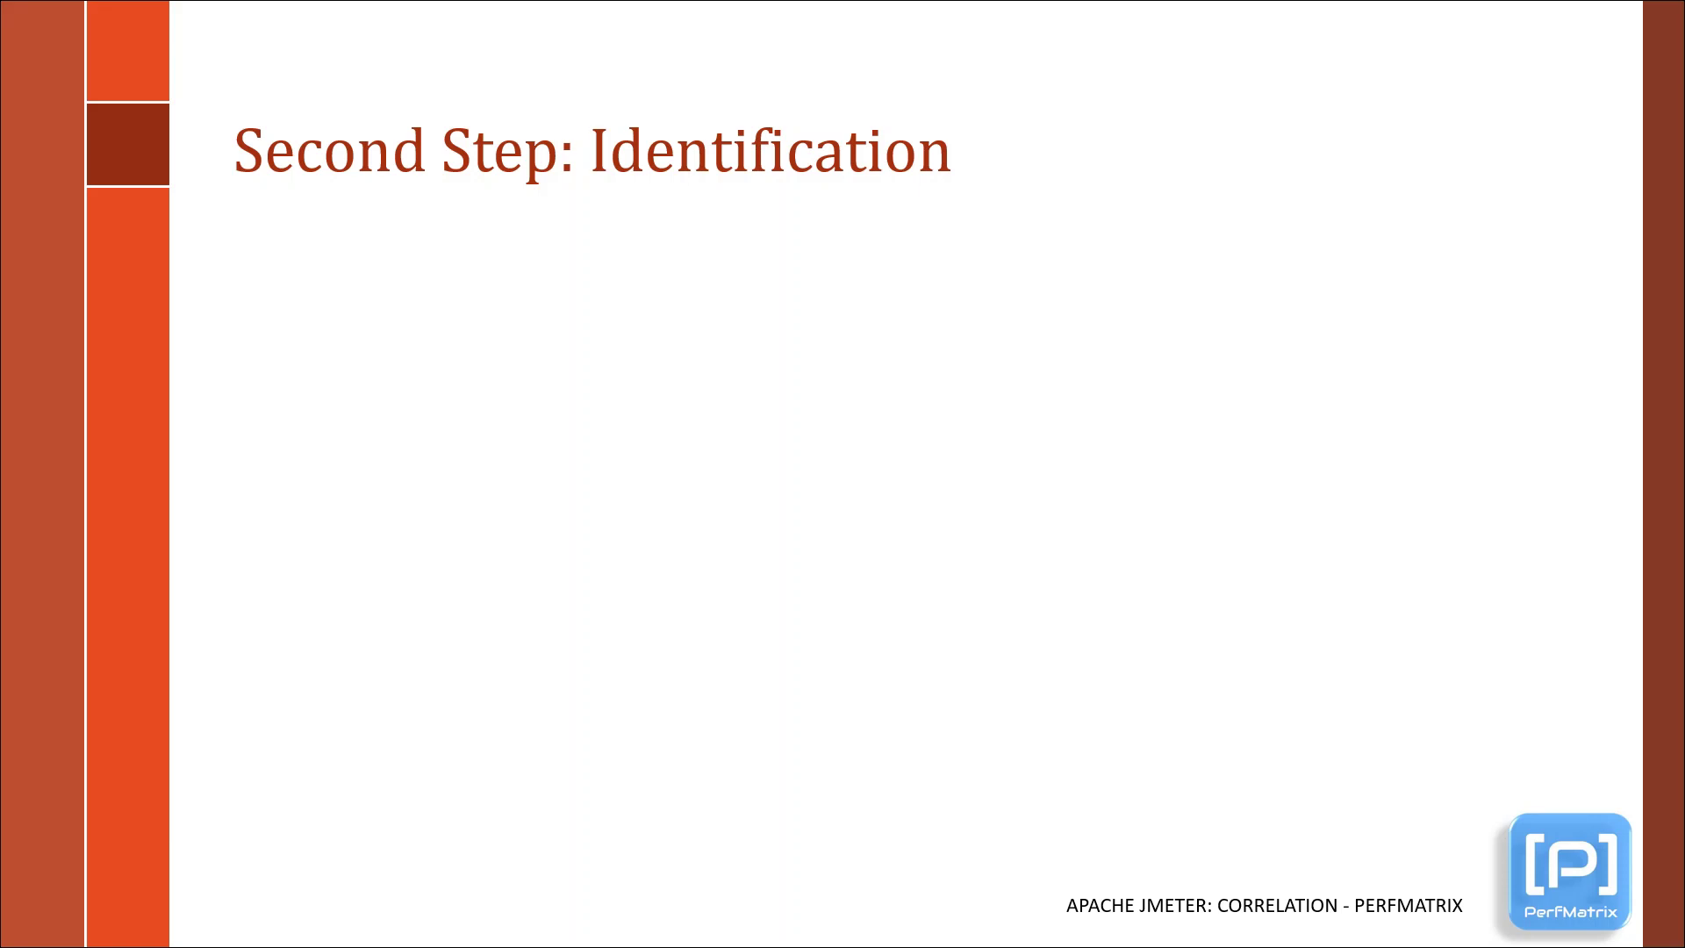
key(Right)
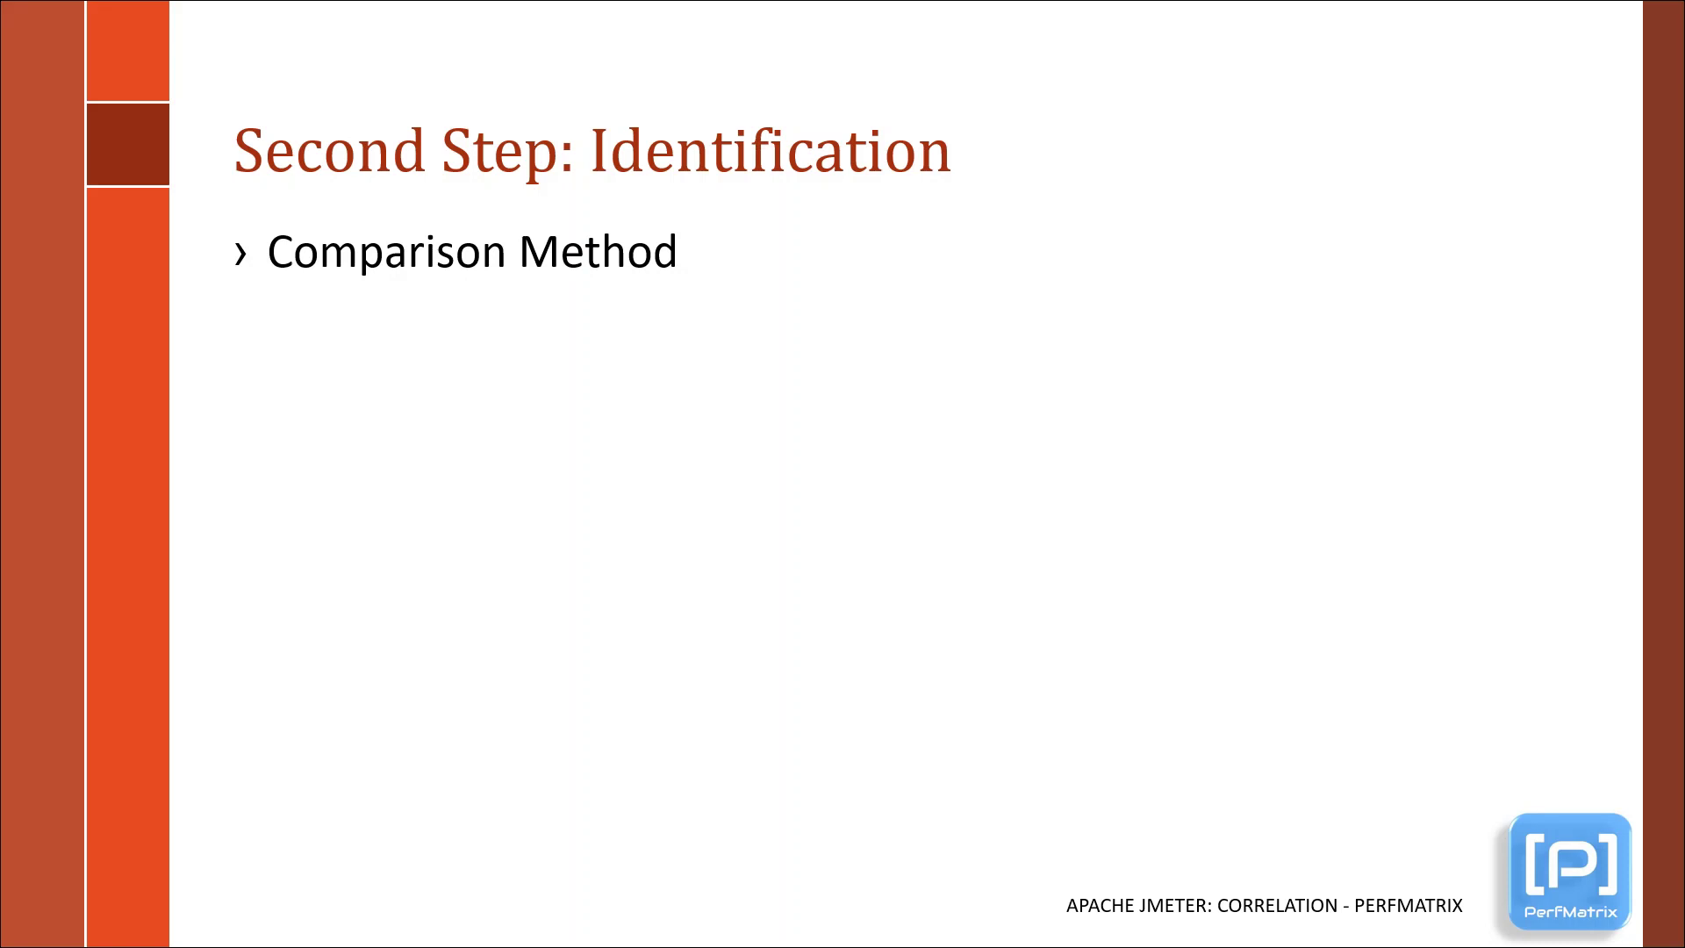
key(Right)
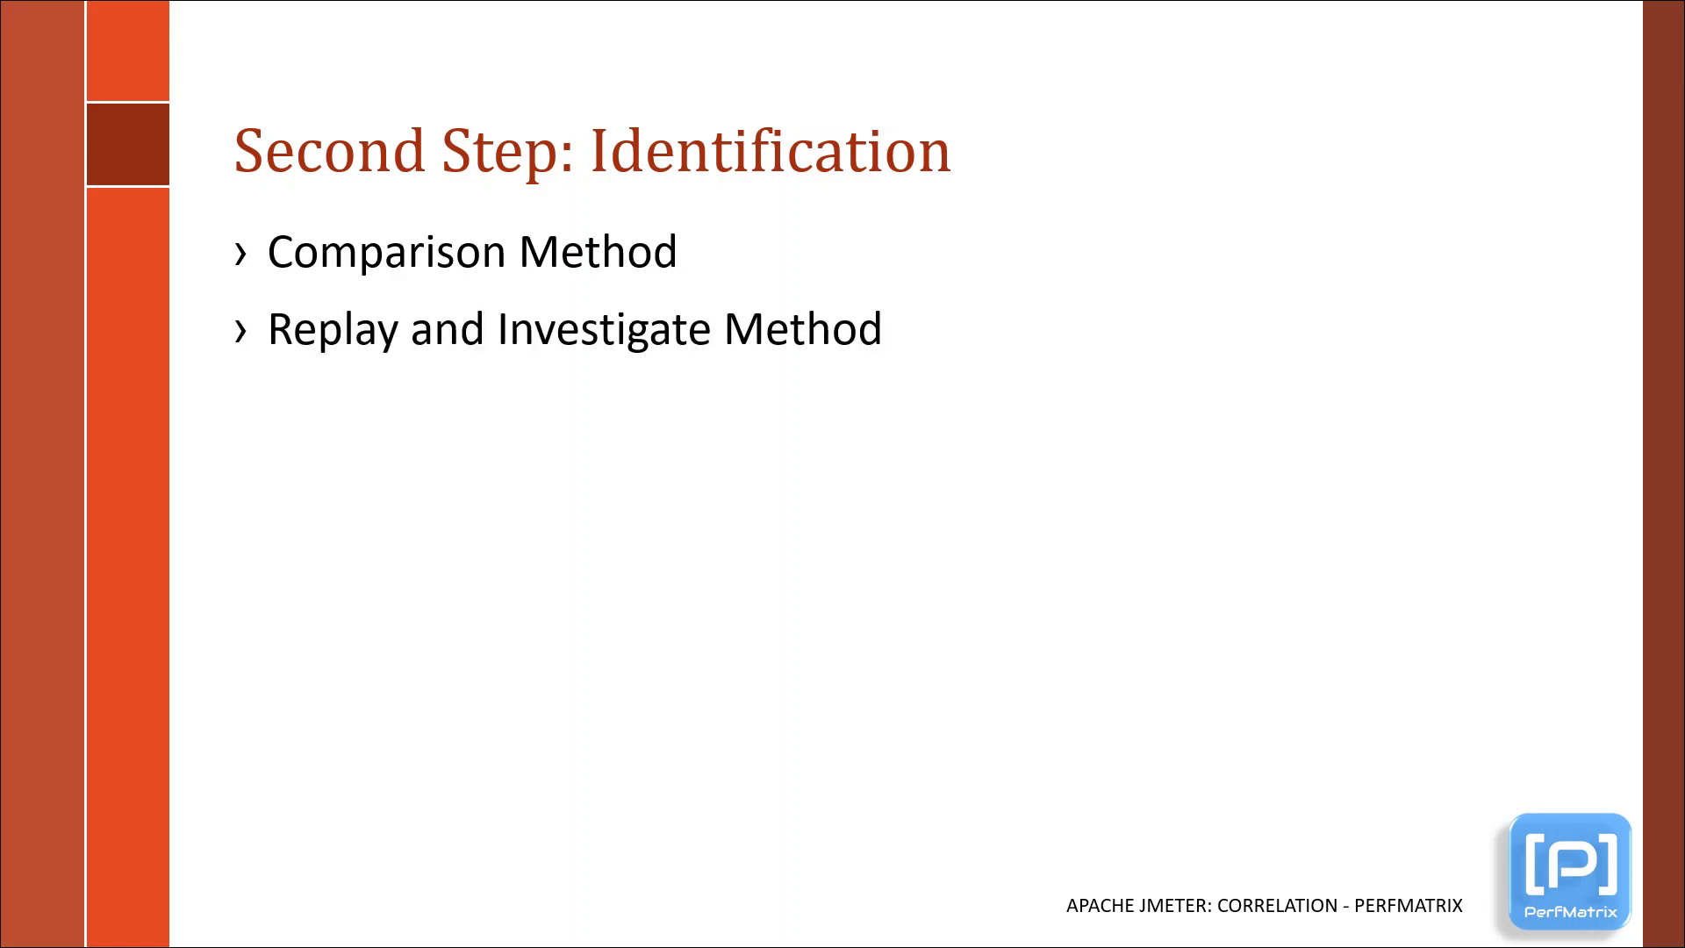
key(Right)
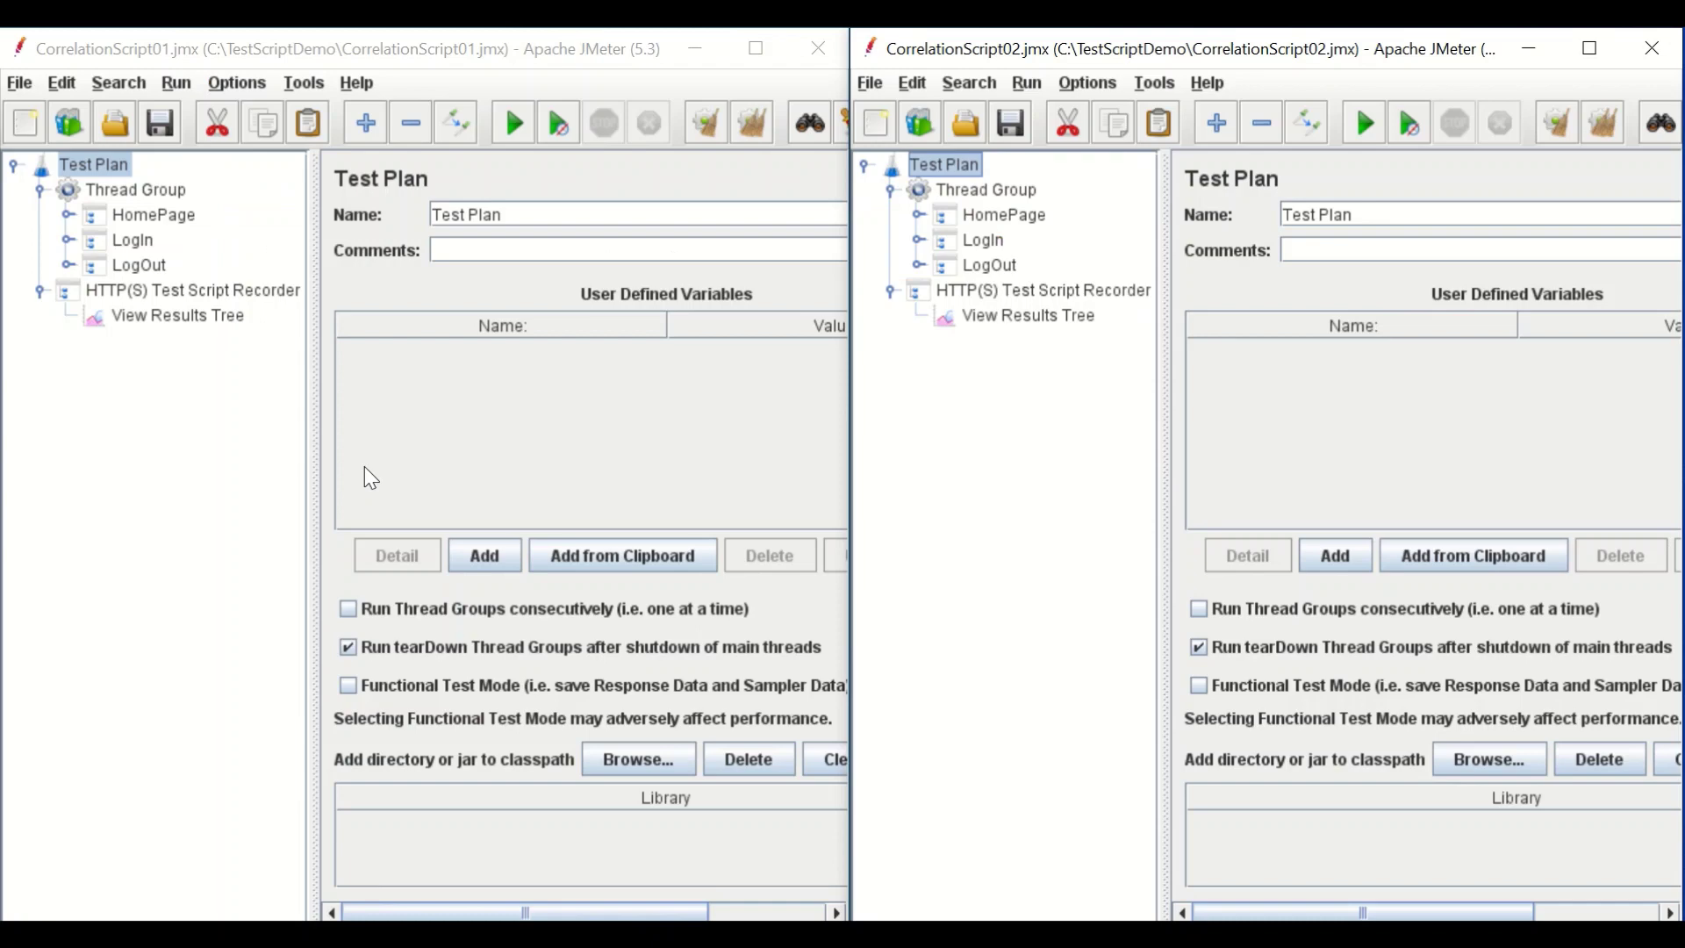
- Compare the Test Plan and the HomePage, LogIn and LogOut transaction controllers between CorrelationScript01.jmx and CorrelationScript02.jmx
click(123, 165)
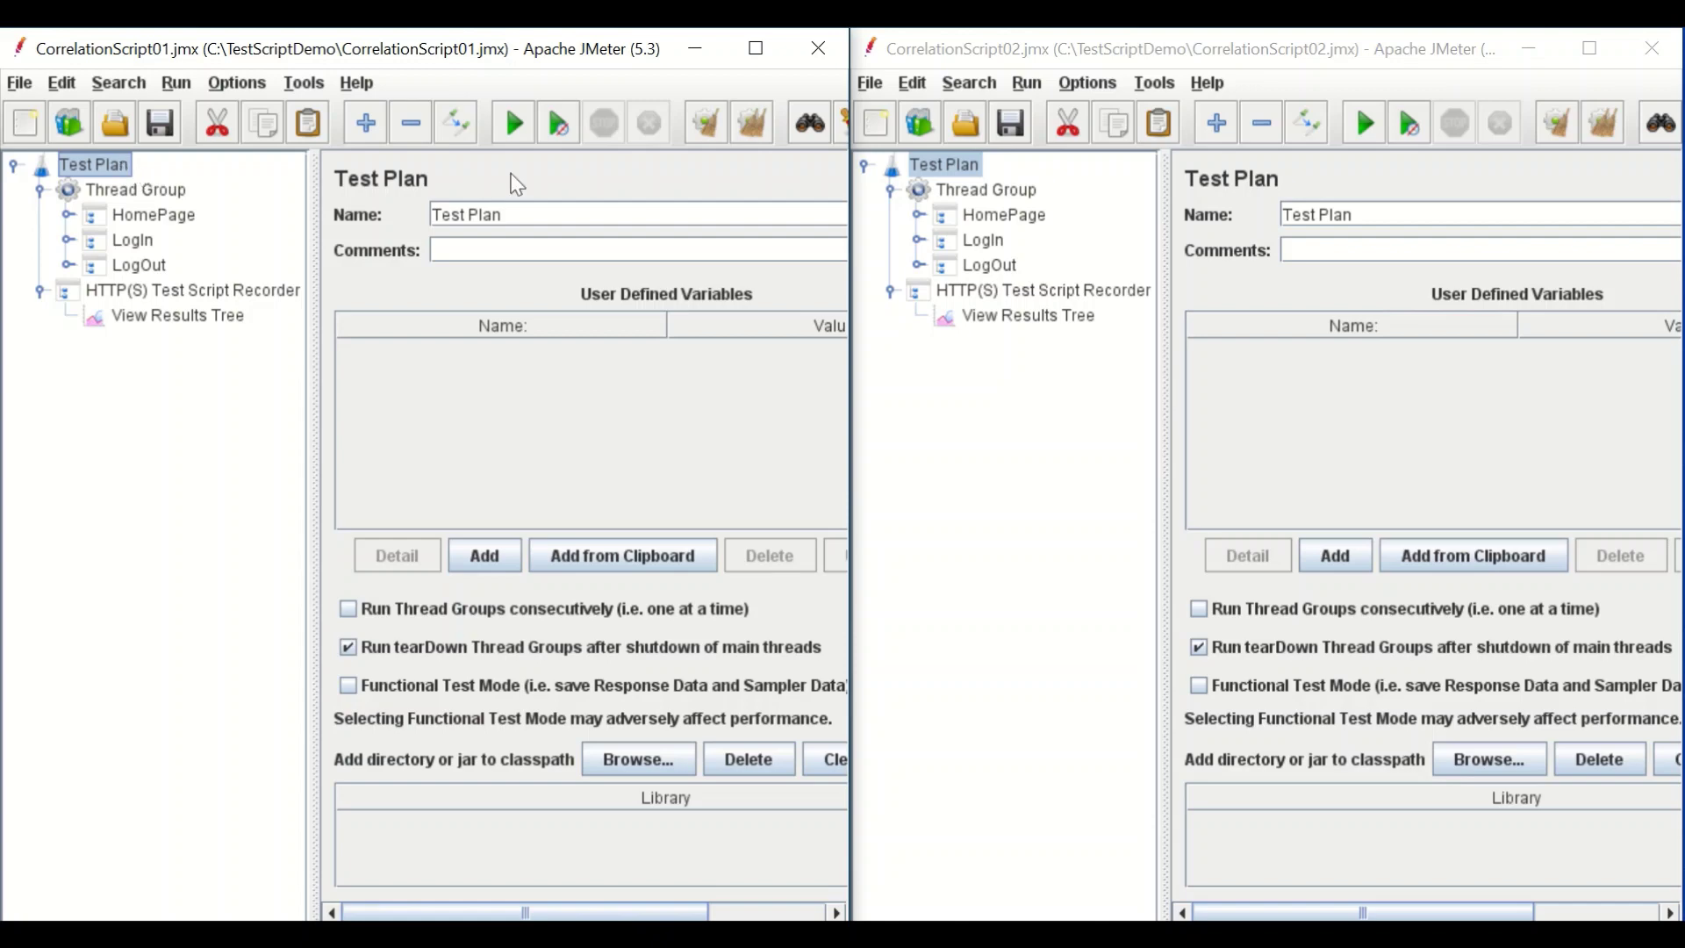
click(958, 171)
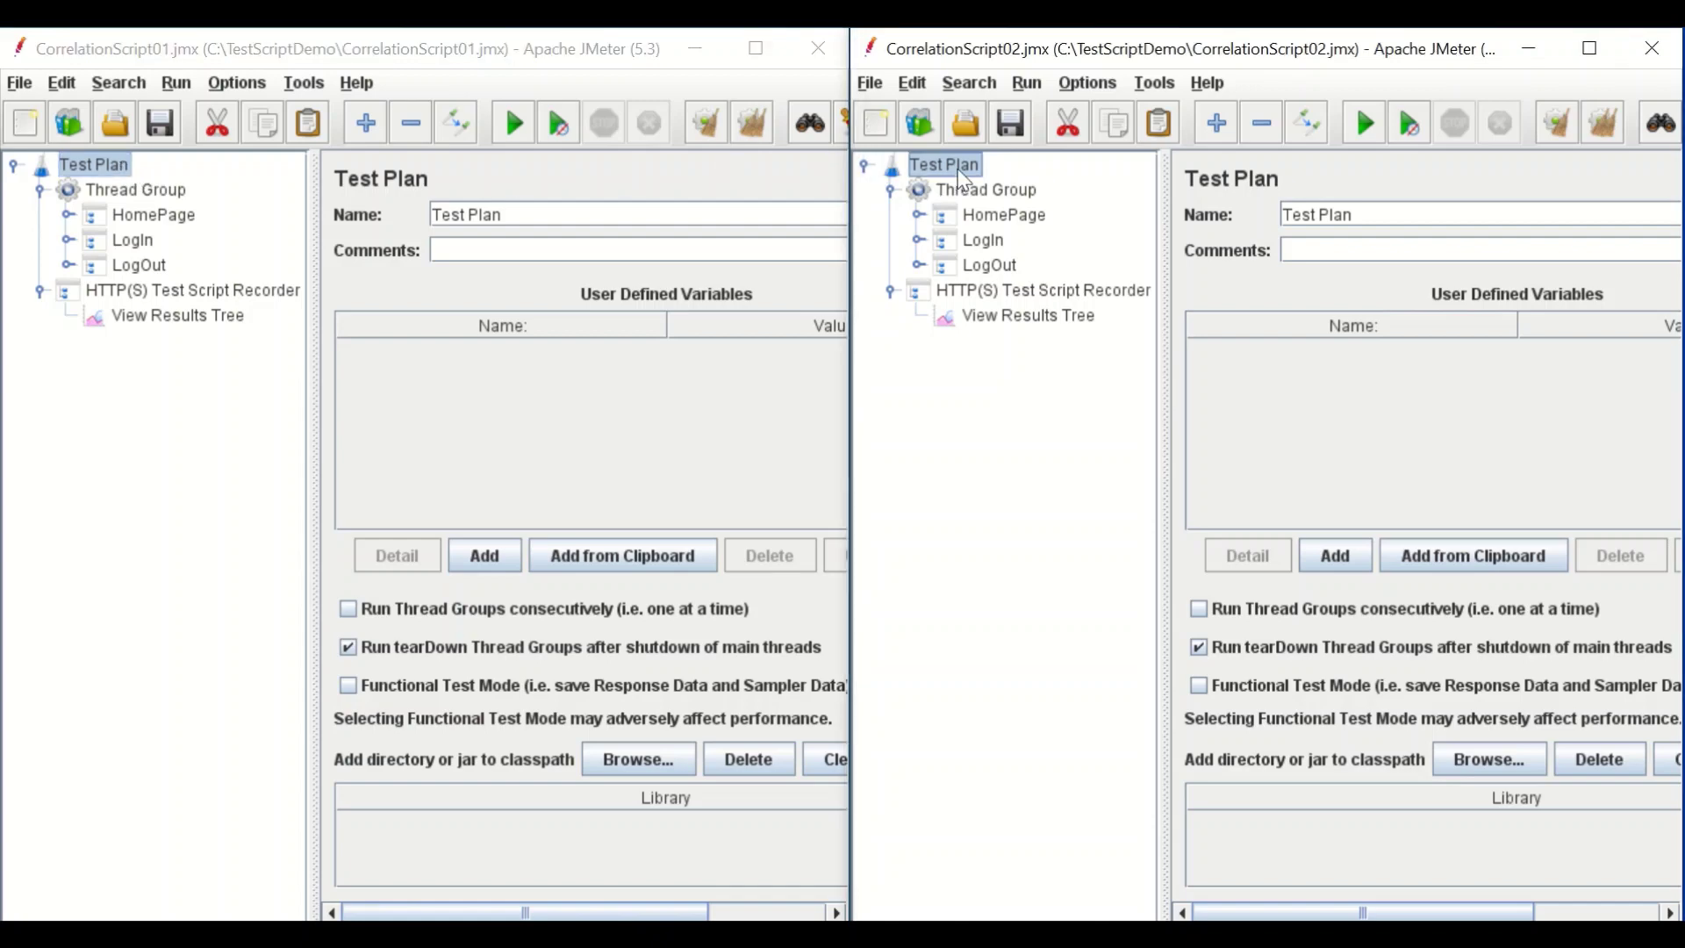
click(173, 216)
click(978, 217)
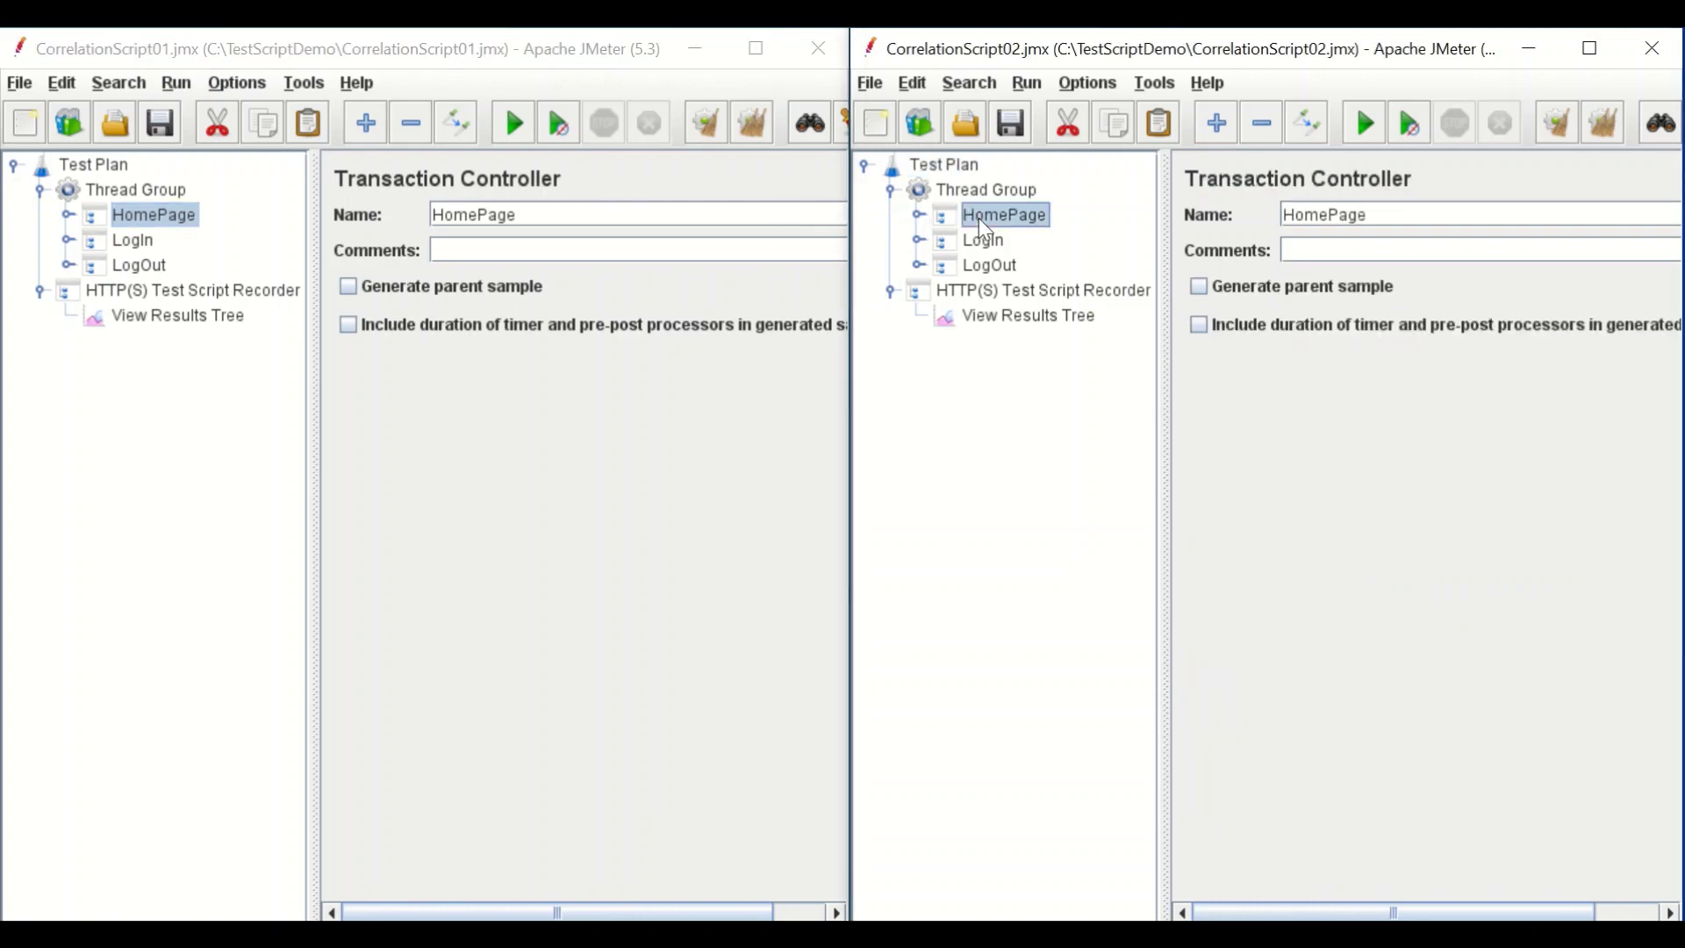
click(127, 243)
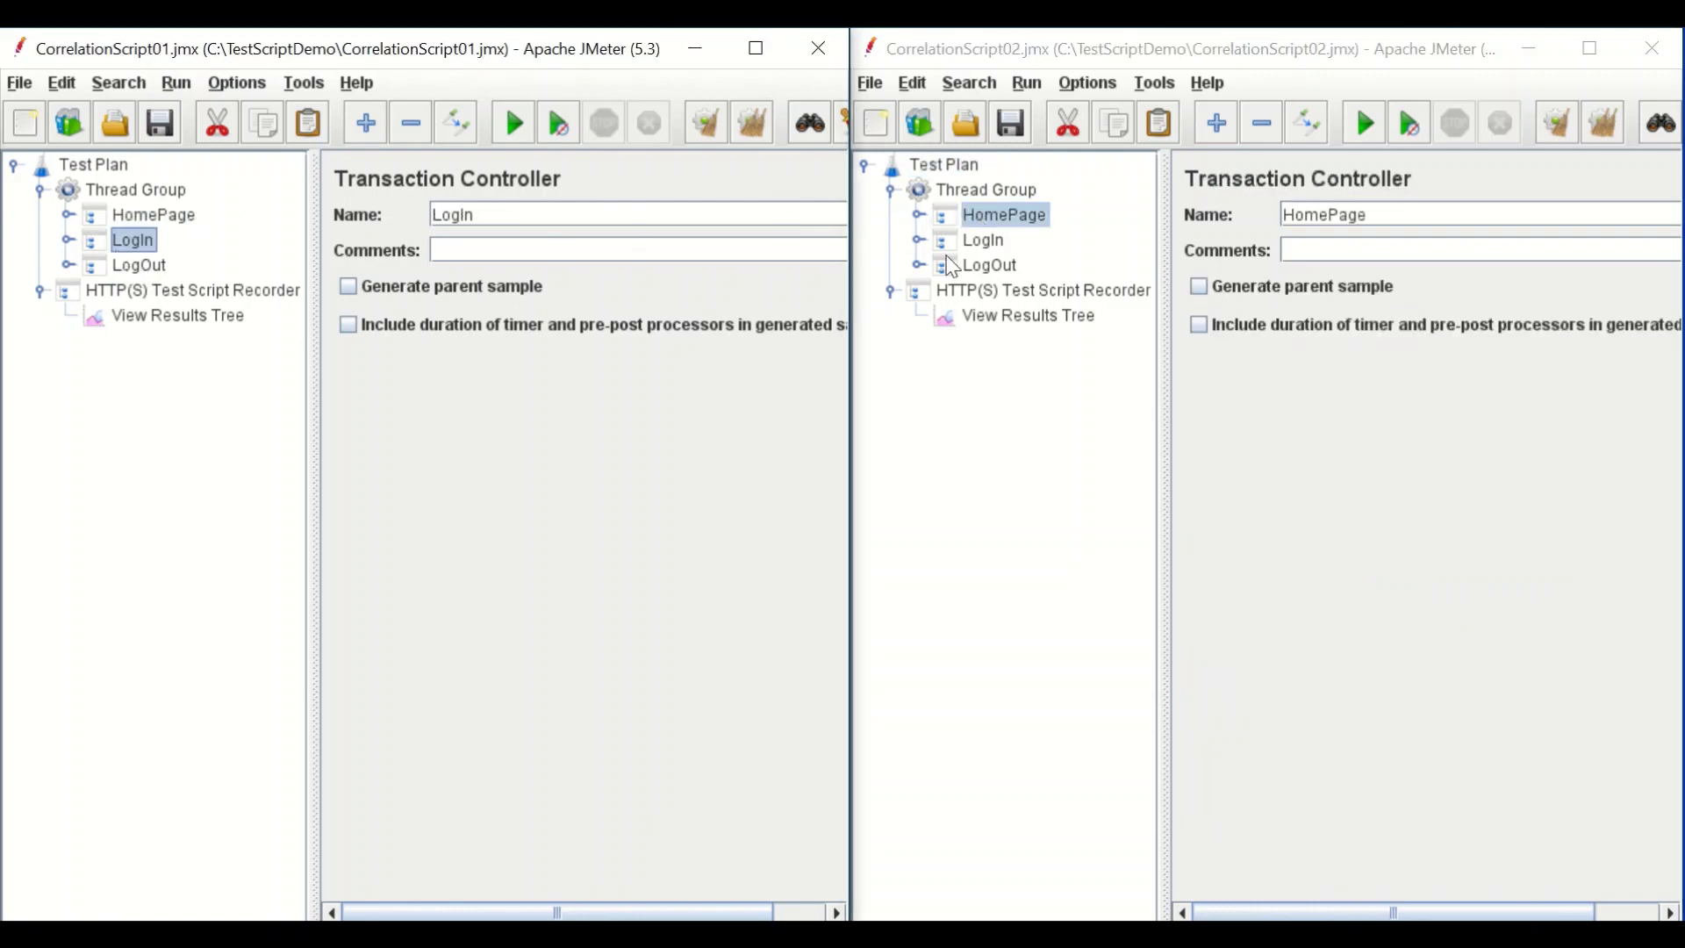
click(988, 242)
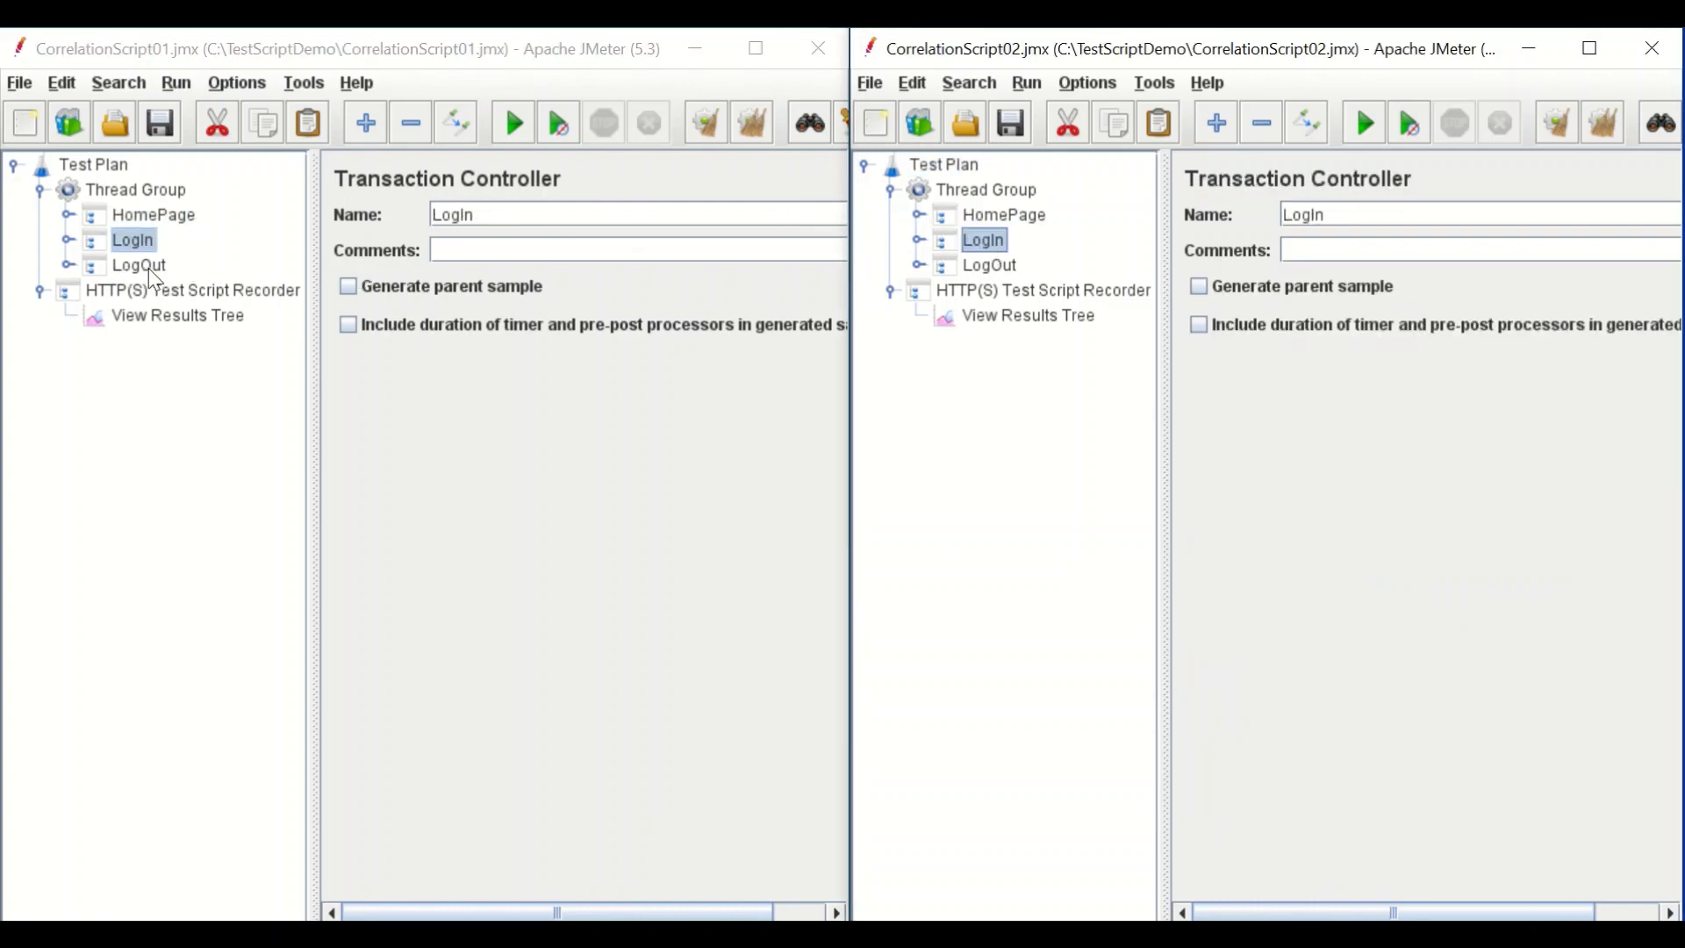
click(149, 269)
click(983, 267)
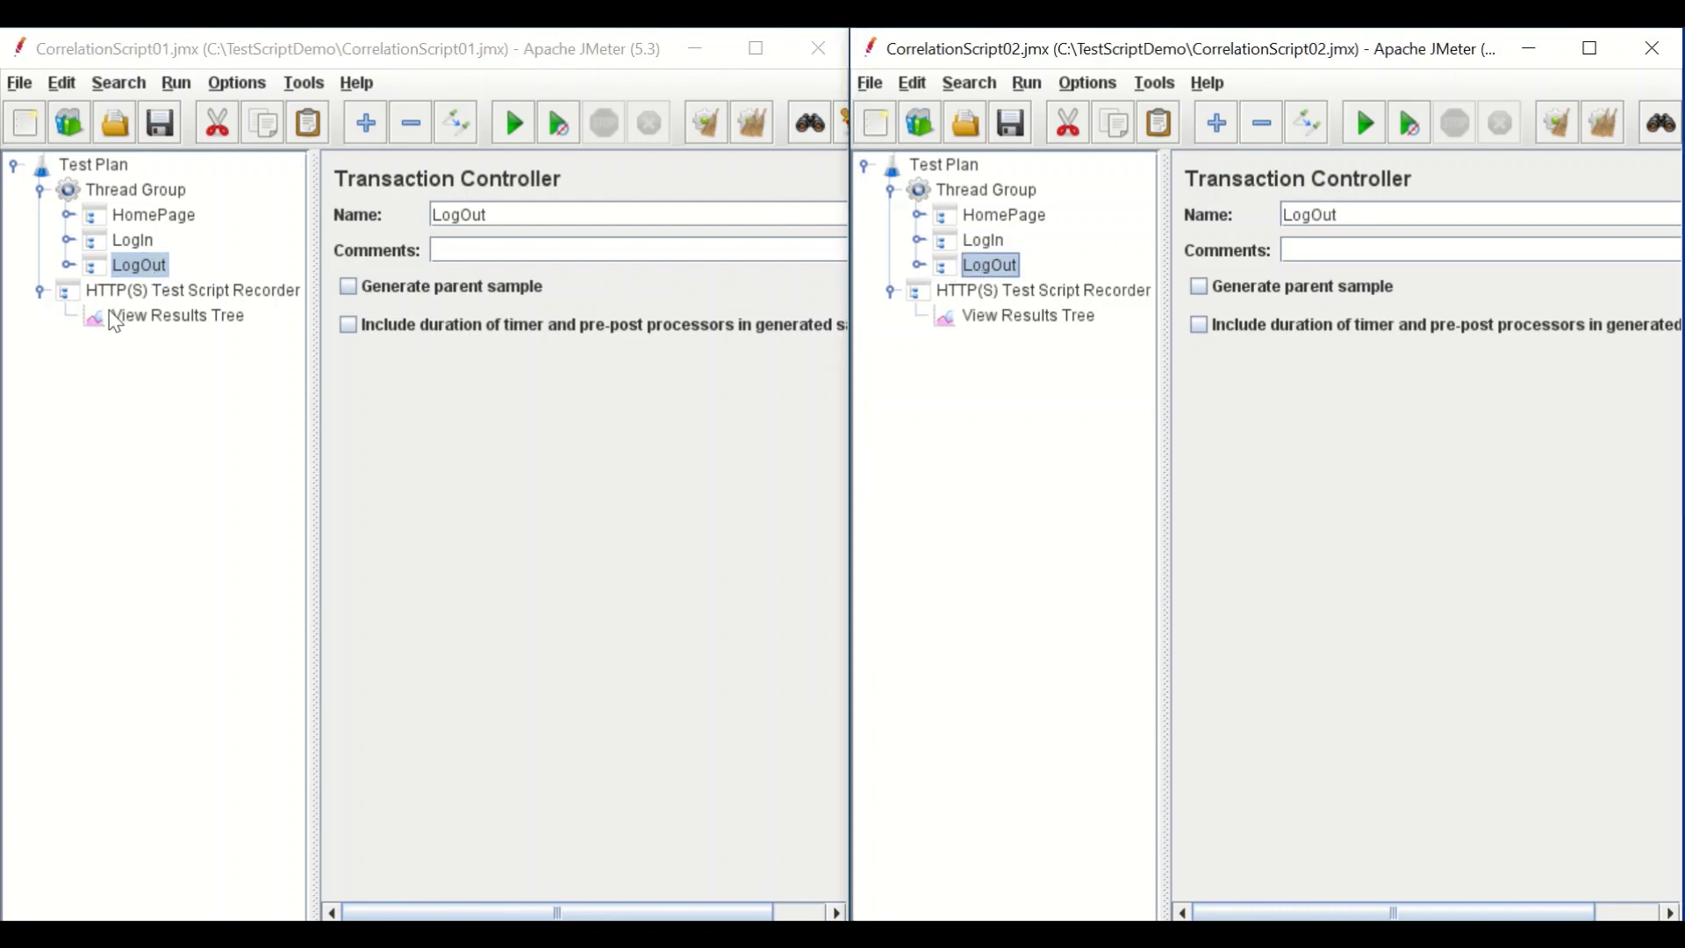
- Expand HomePage in both scripts and select all of its requests to compare the two recorded lists
click(68, 216)
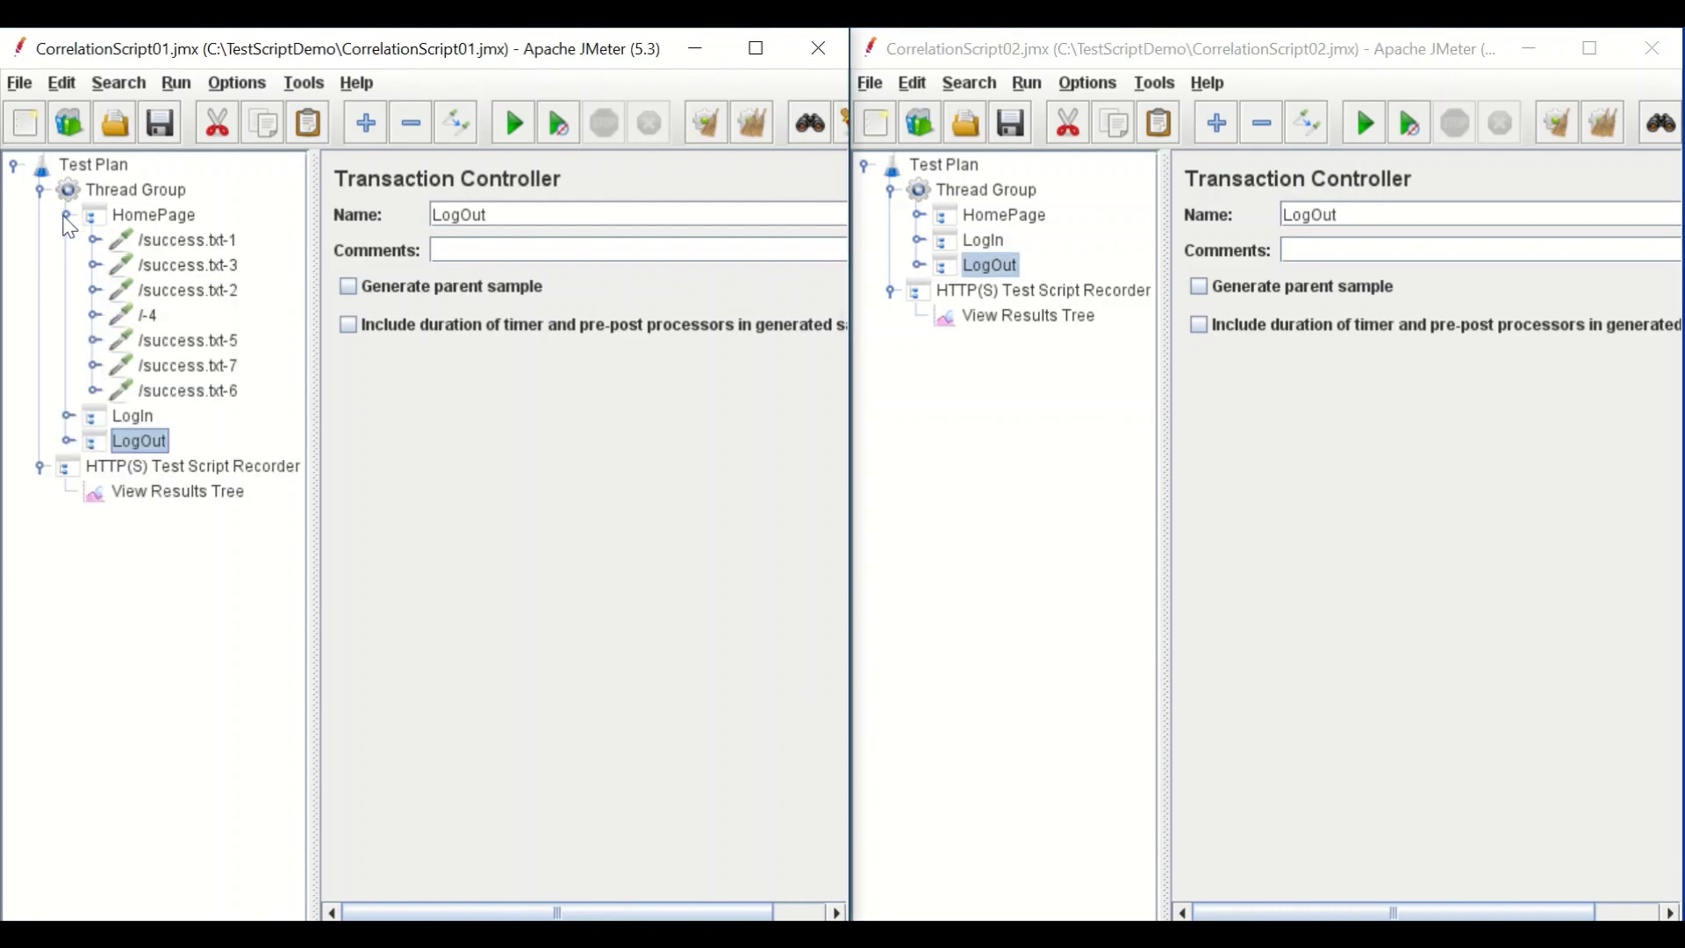
click(925, 211)
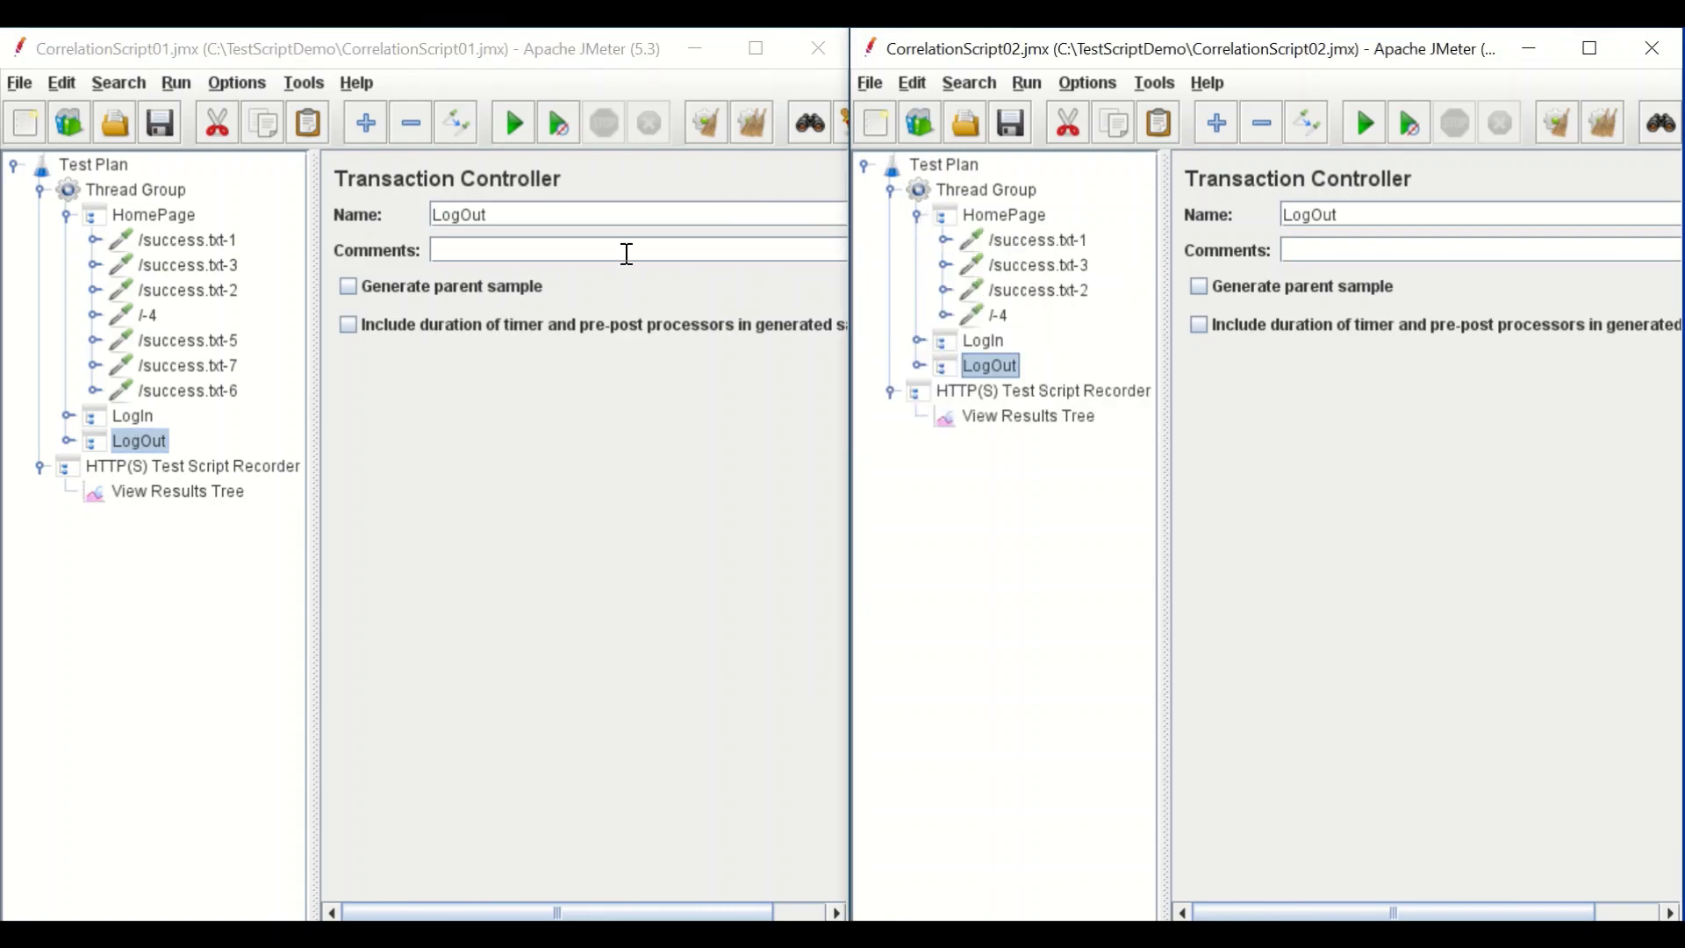
click(197, 251)
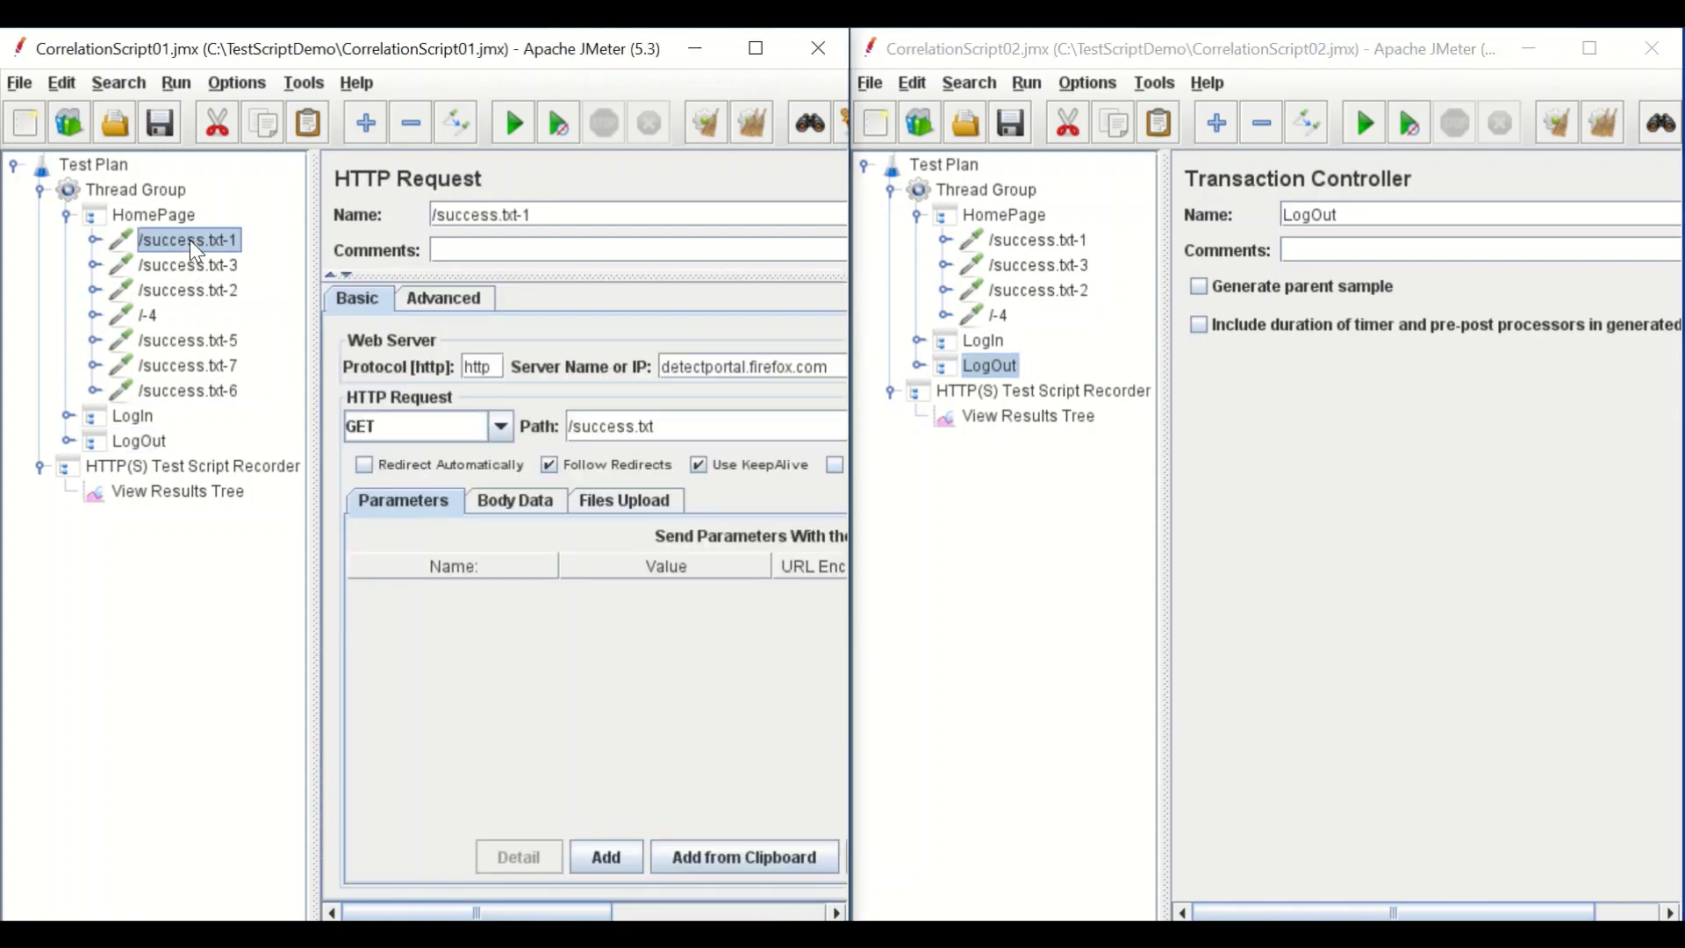
key(shift+Down)
key(shift+Down)
key(shift+Down)
key(shift+Down)
key(shift+Down)
key(shift+Down)
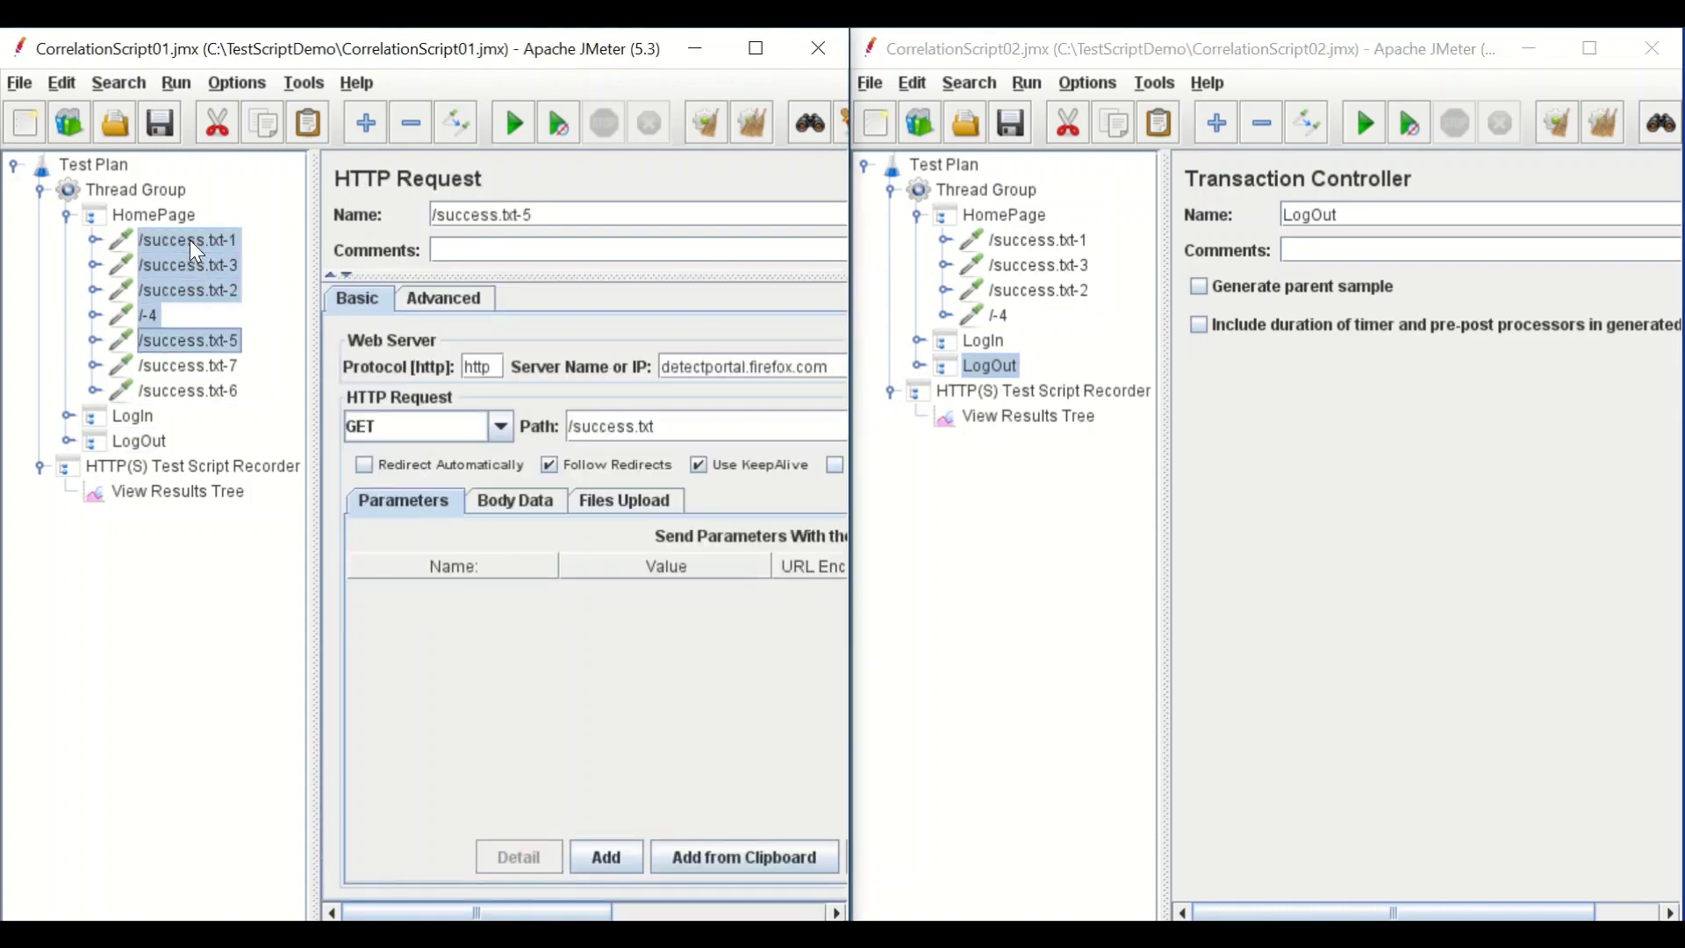
click(1015, 240)
key(shift+Down)
key(shift+Down)
key(shift+Down)
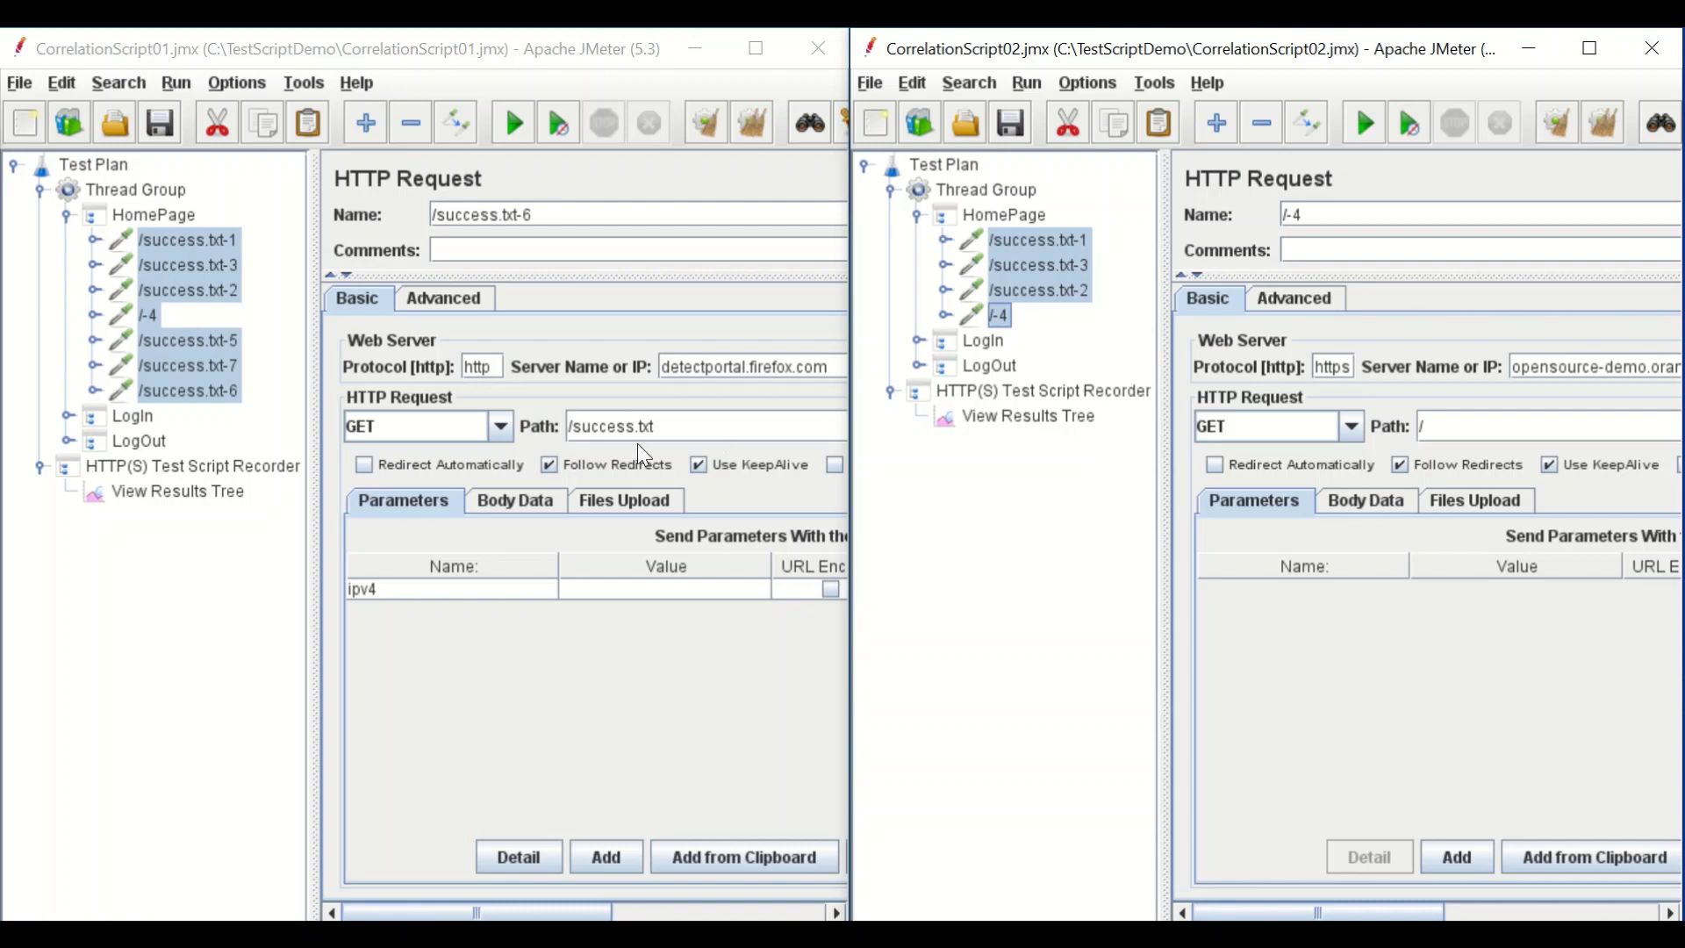
- Highlight the request path of /success.txt-6 in CorrelationScript01, and return to the Test Plan in both scripts
click(679, 427)
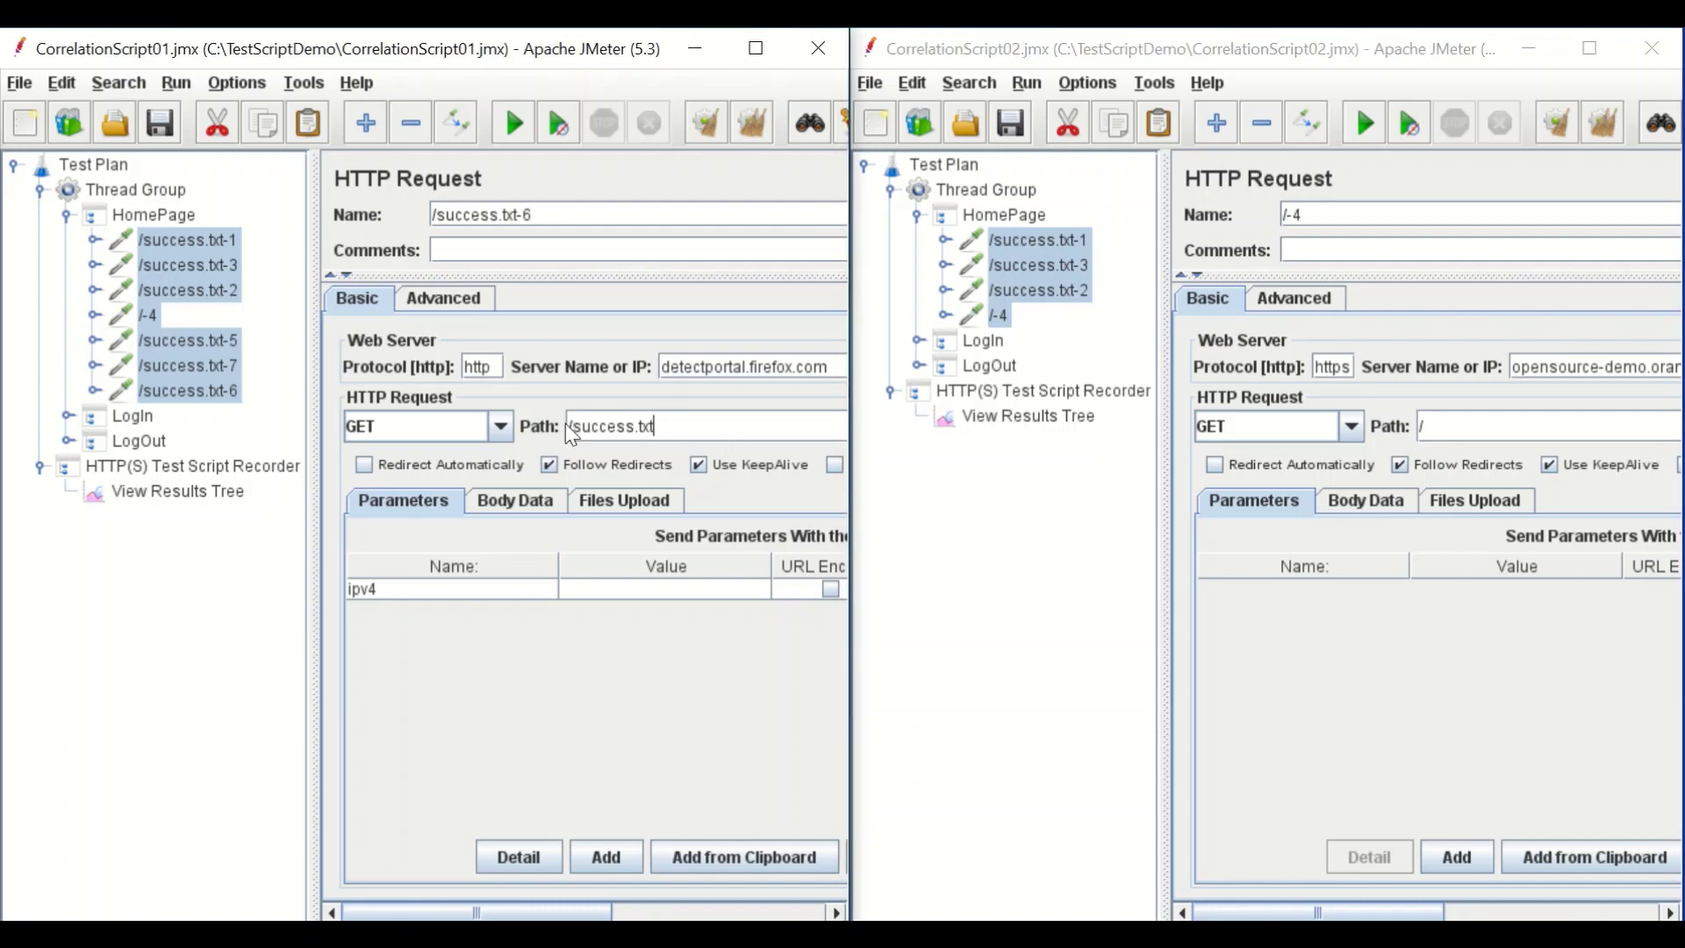
drag(698, 430, 541, 439)
click(98, 164)
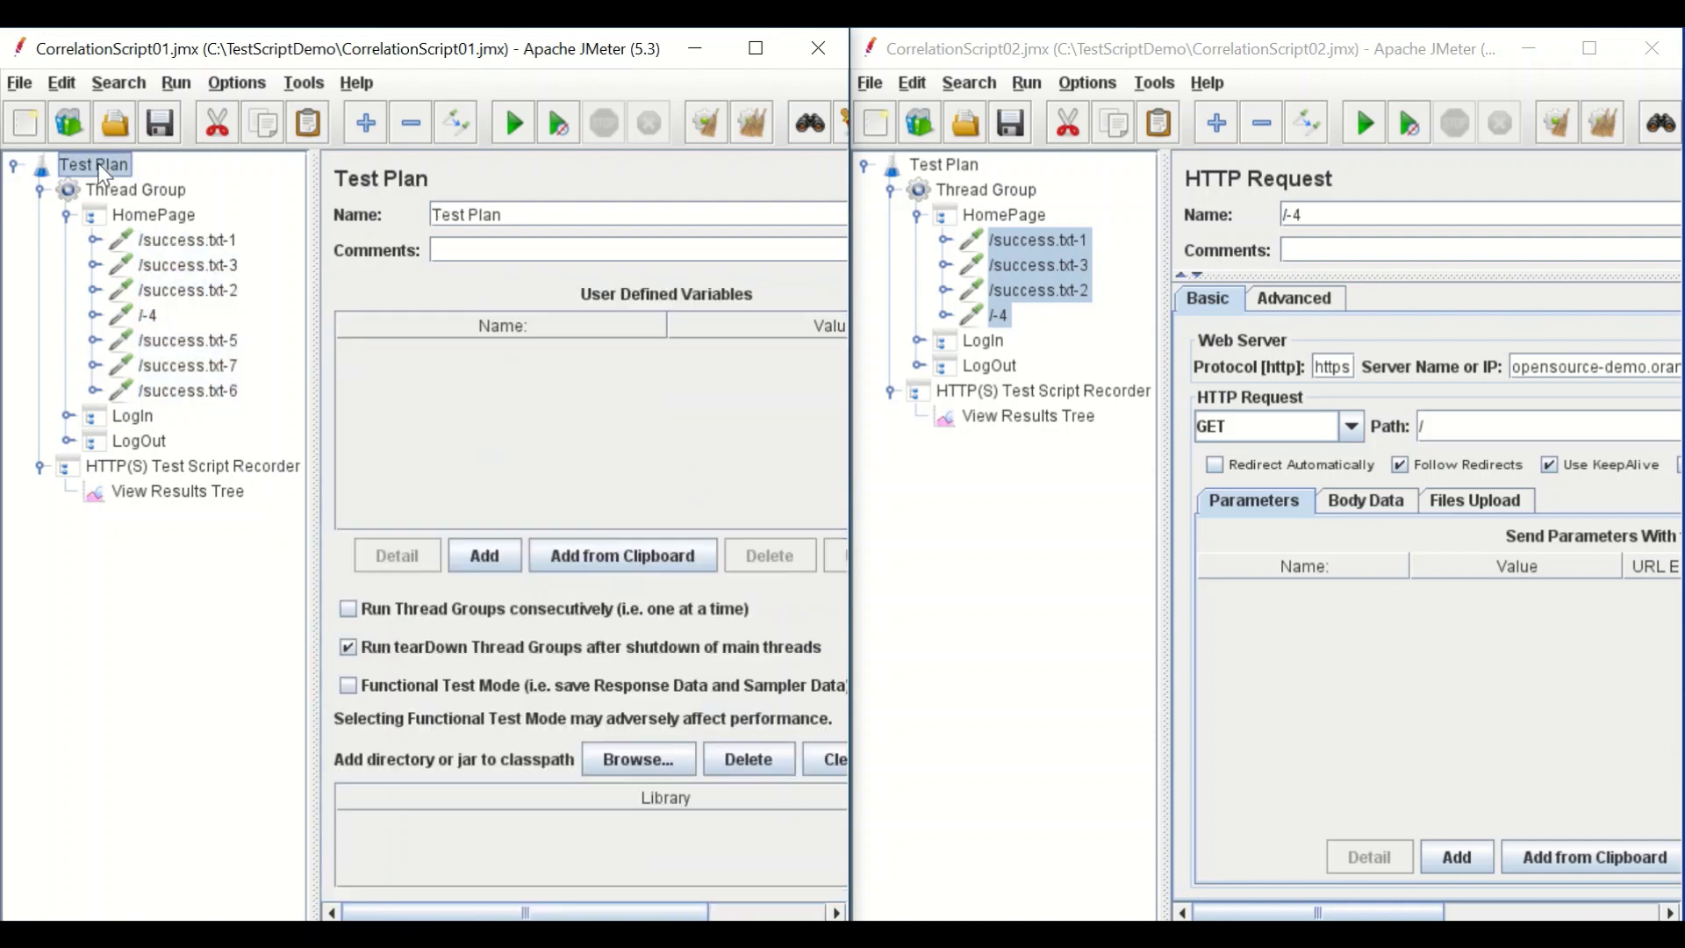
click(948, 166)
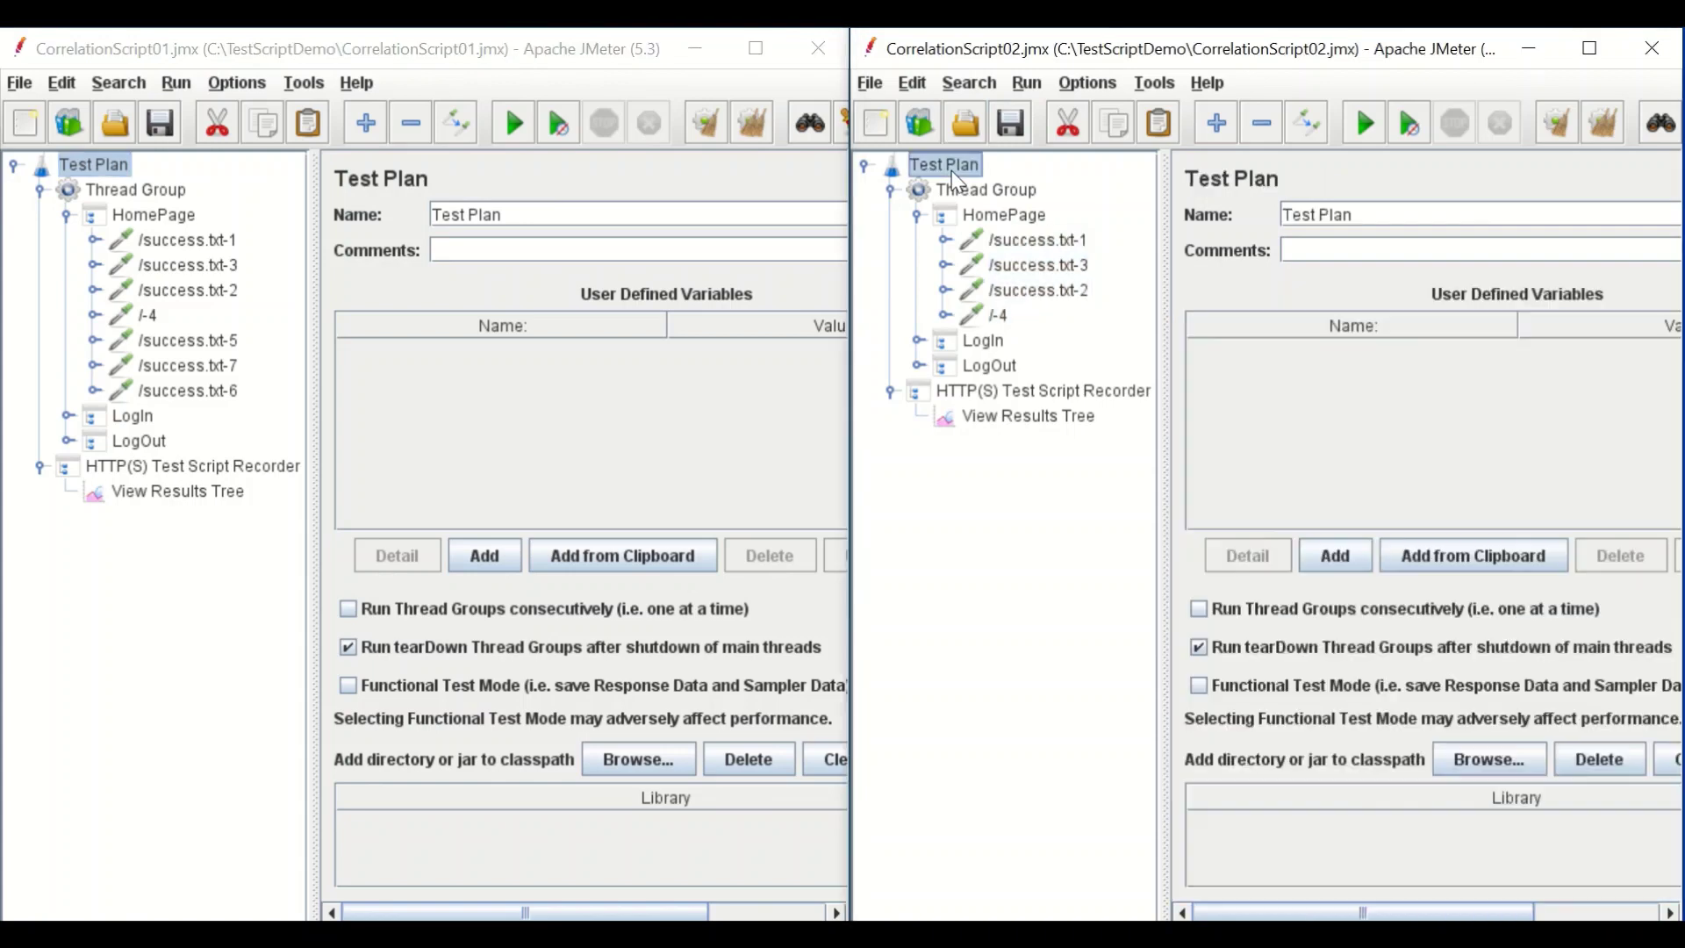
- Compare the server name of the /success.txt-1 request under HomePage in both scripts
click(200, 237)
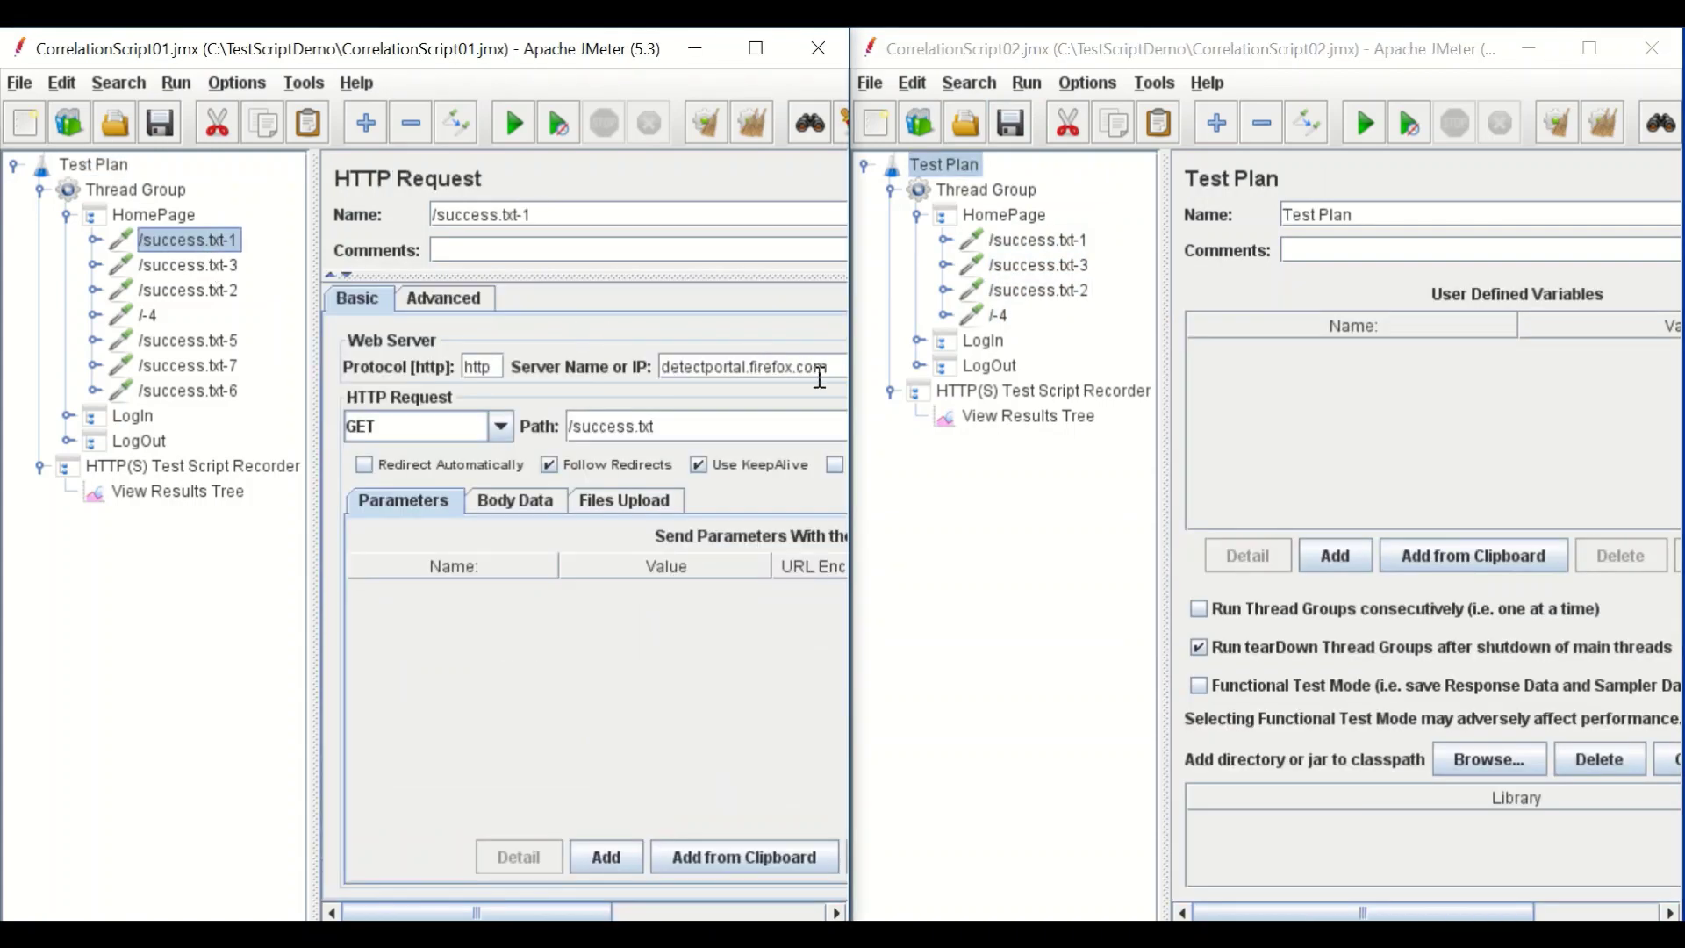
drag(829, 367, 649, 368)
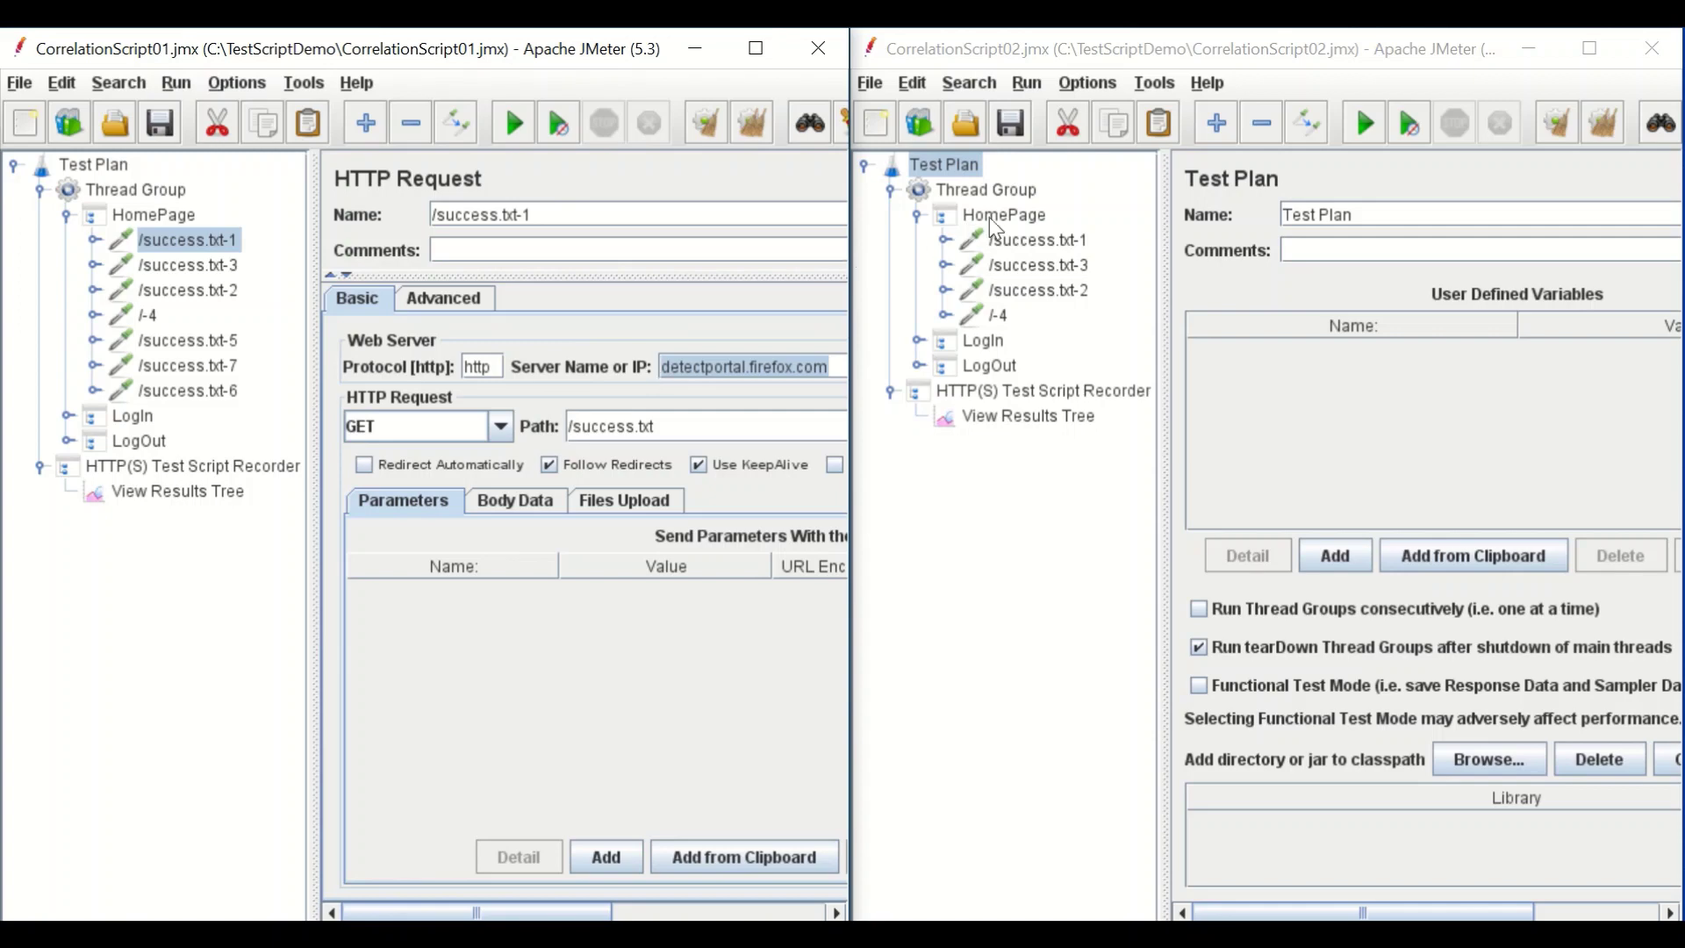
click(1011, 238)
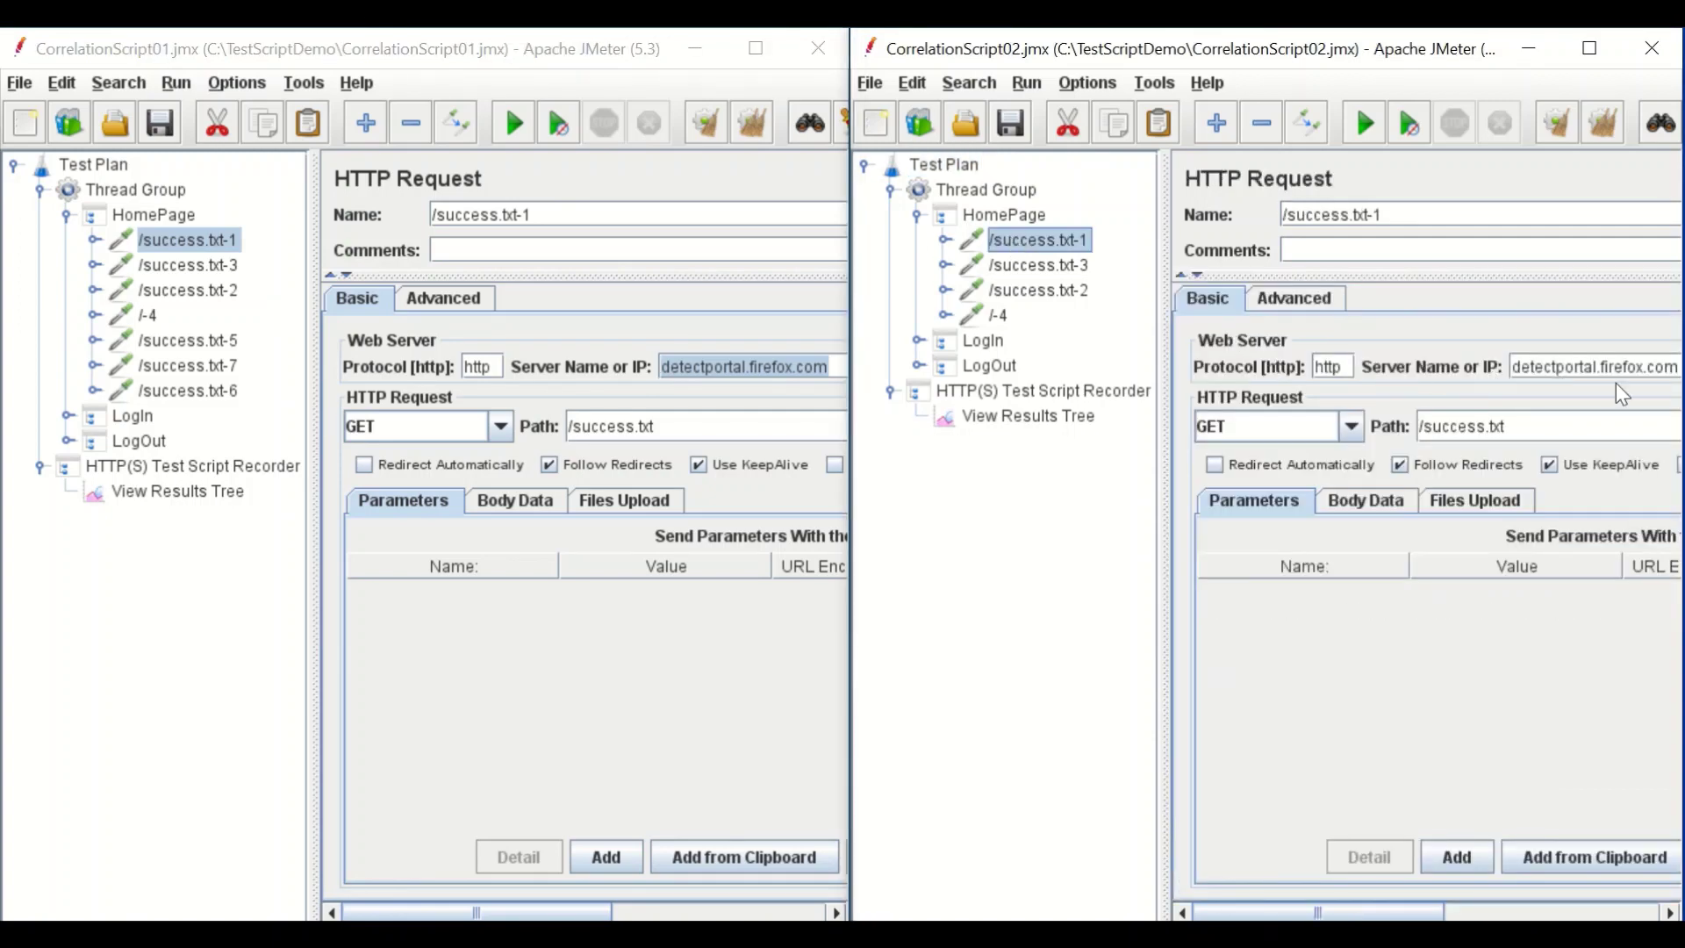
drag(1671, 367, 1510, 369)
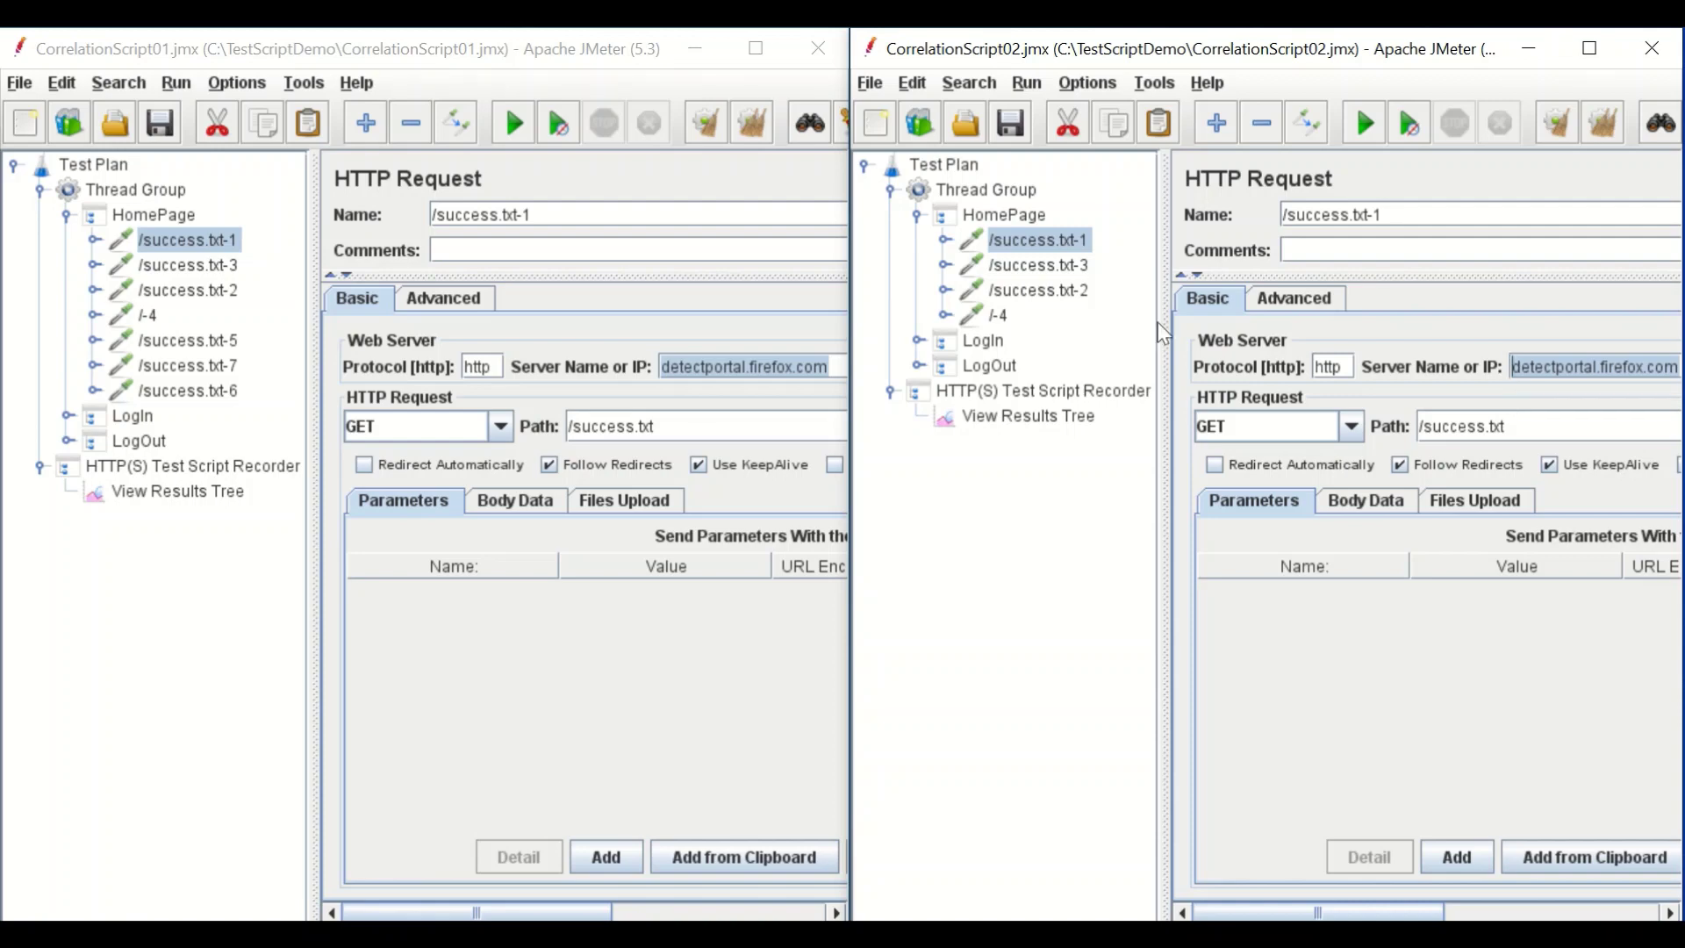
- Compare the request path of the /-4 request under HomePage in both scripts
click(155, 318)
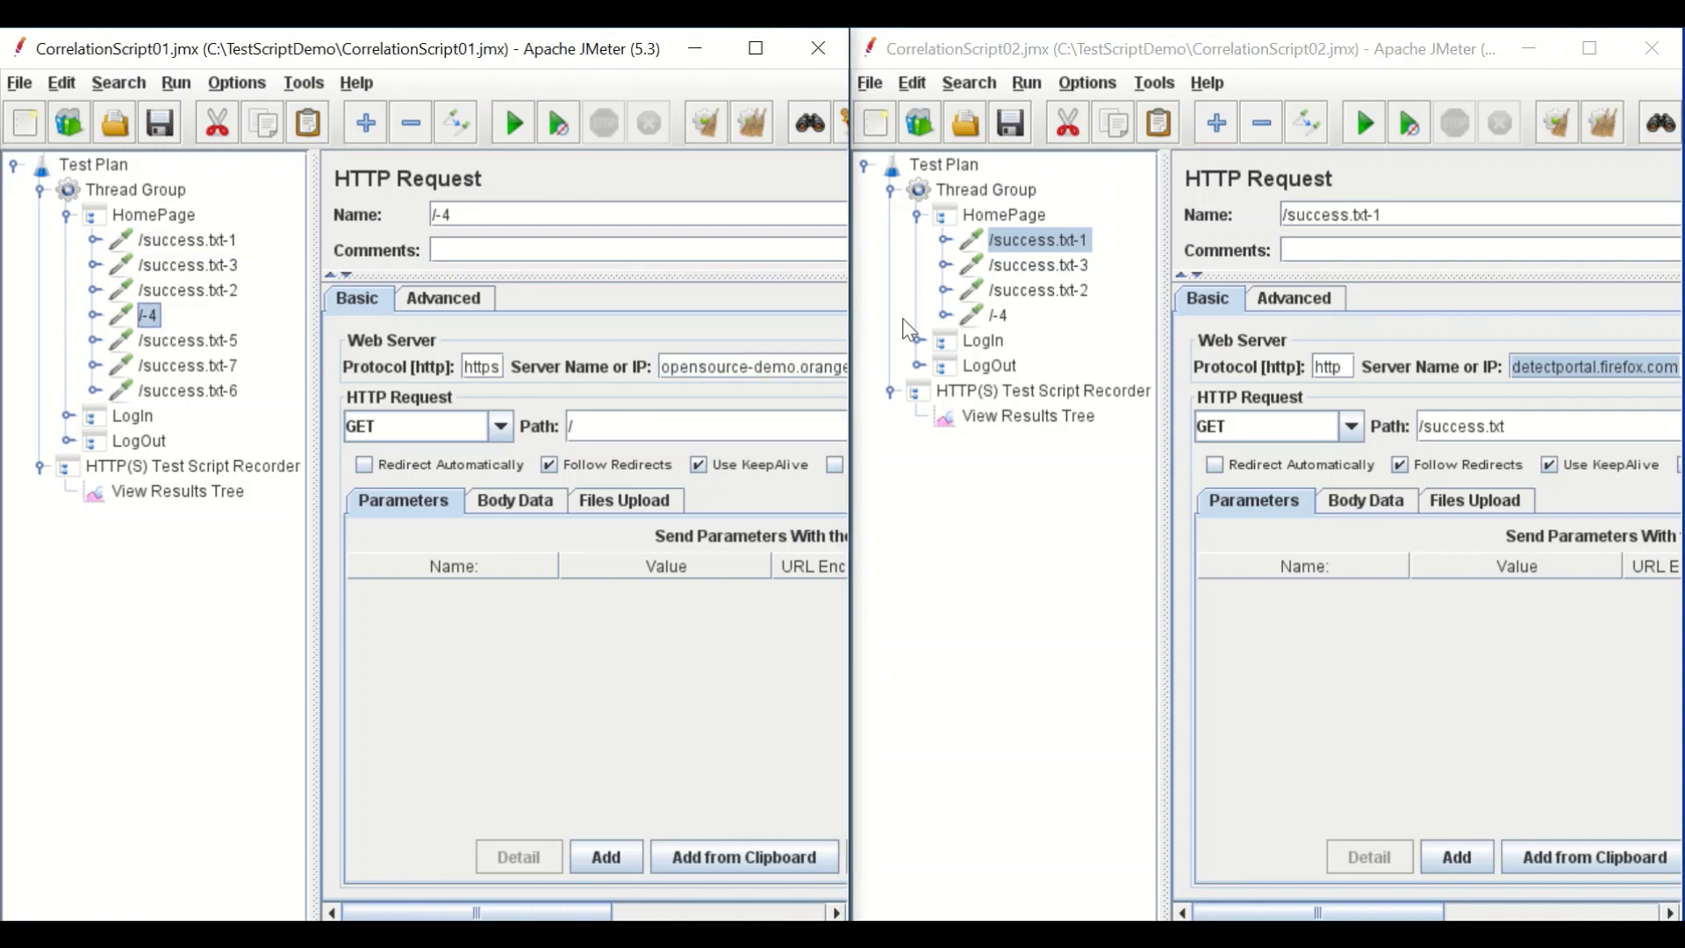
click(1001, 317)
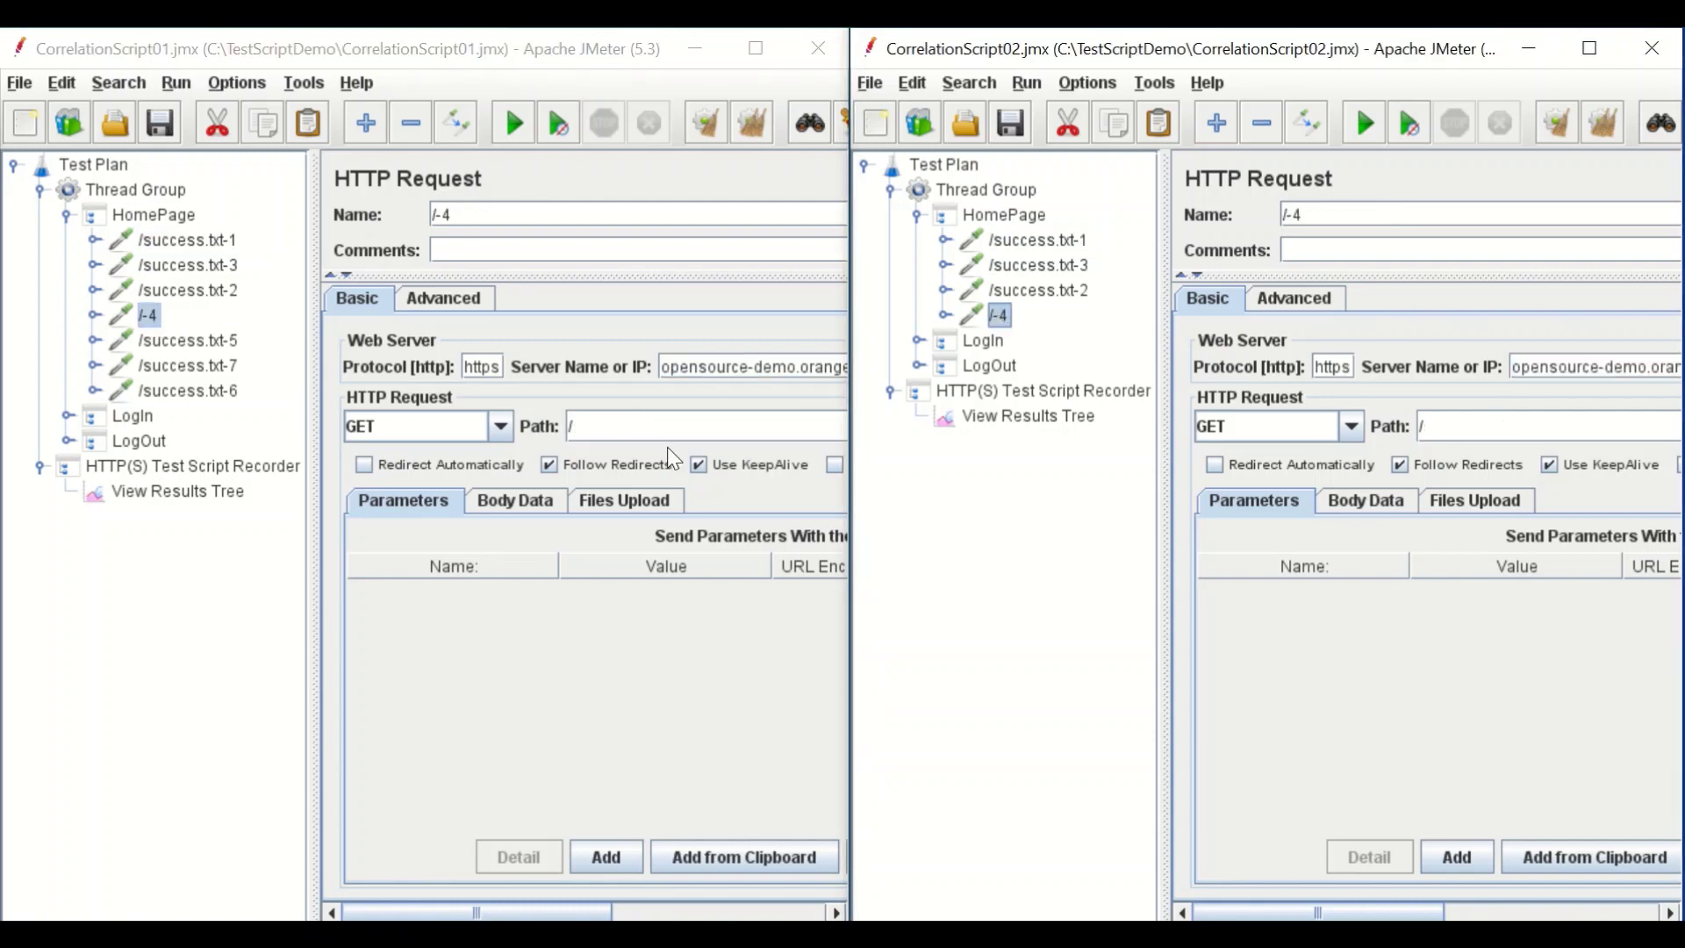
click(586, 428)
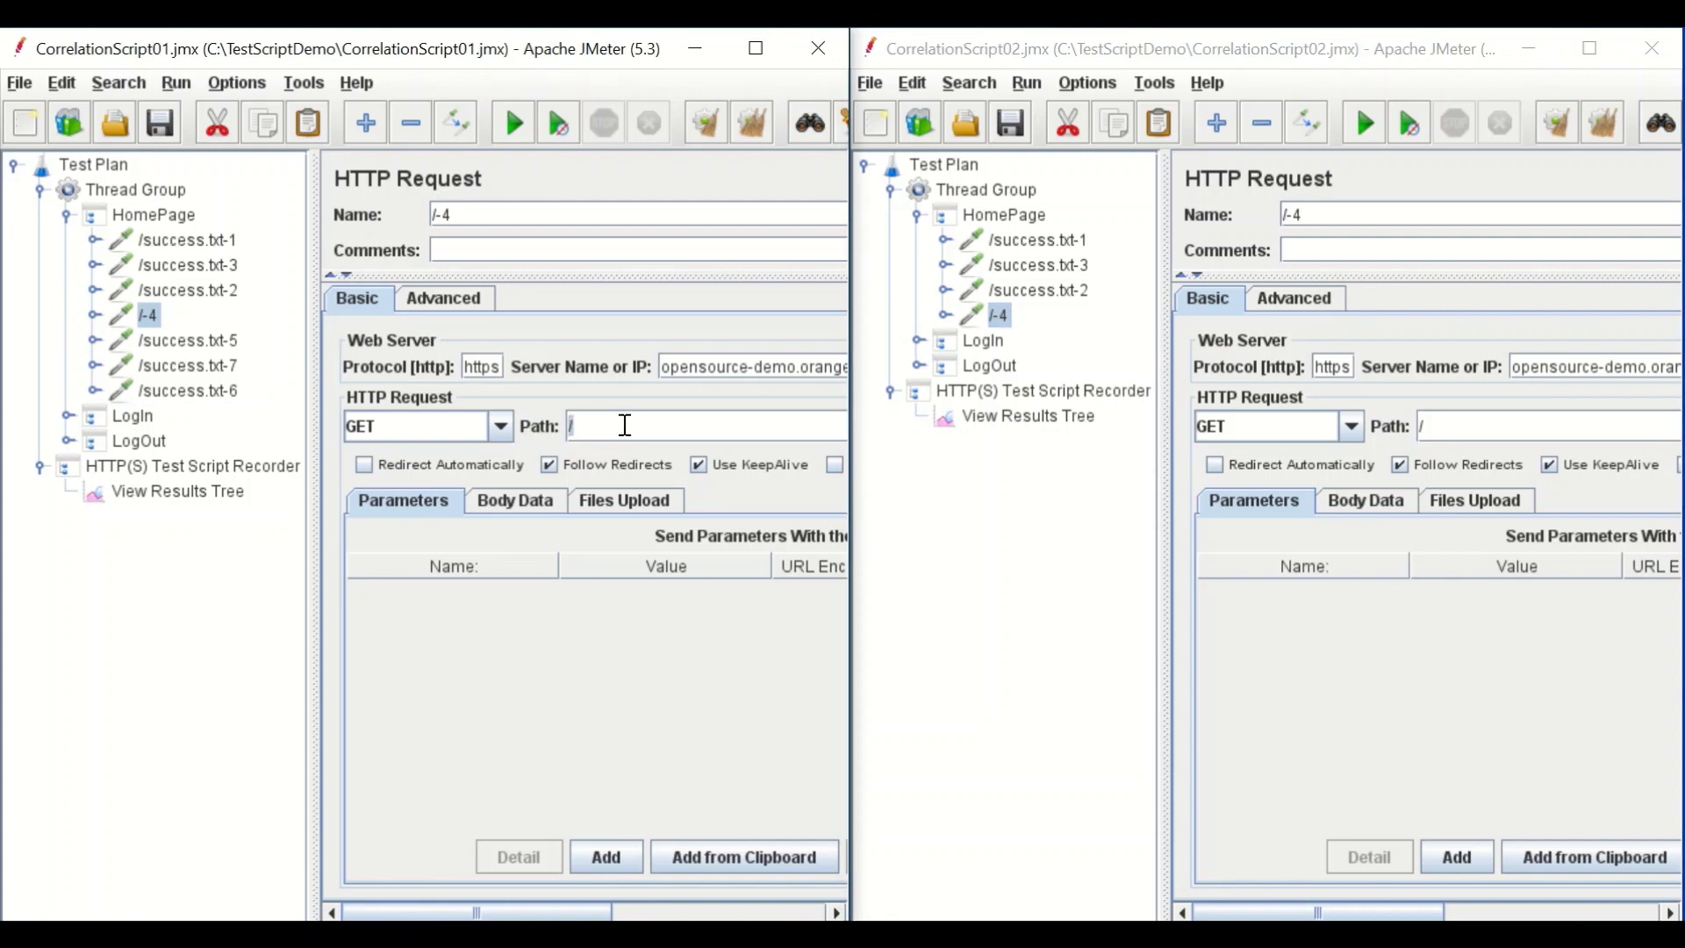
click(1440, 427)
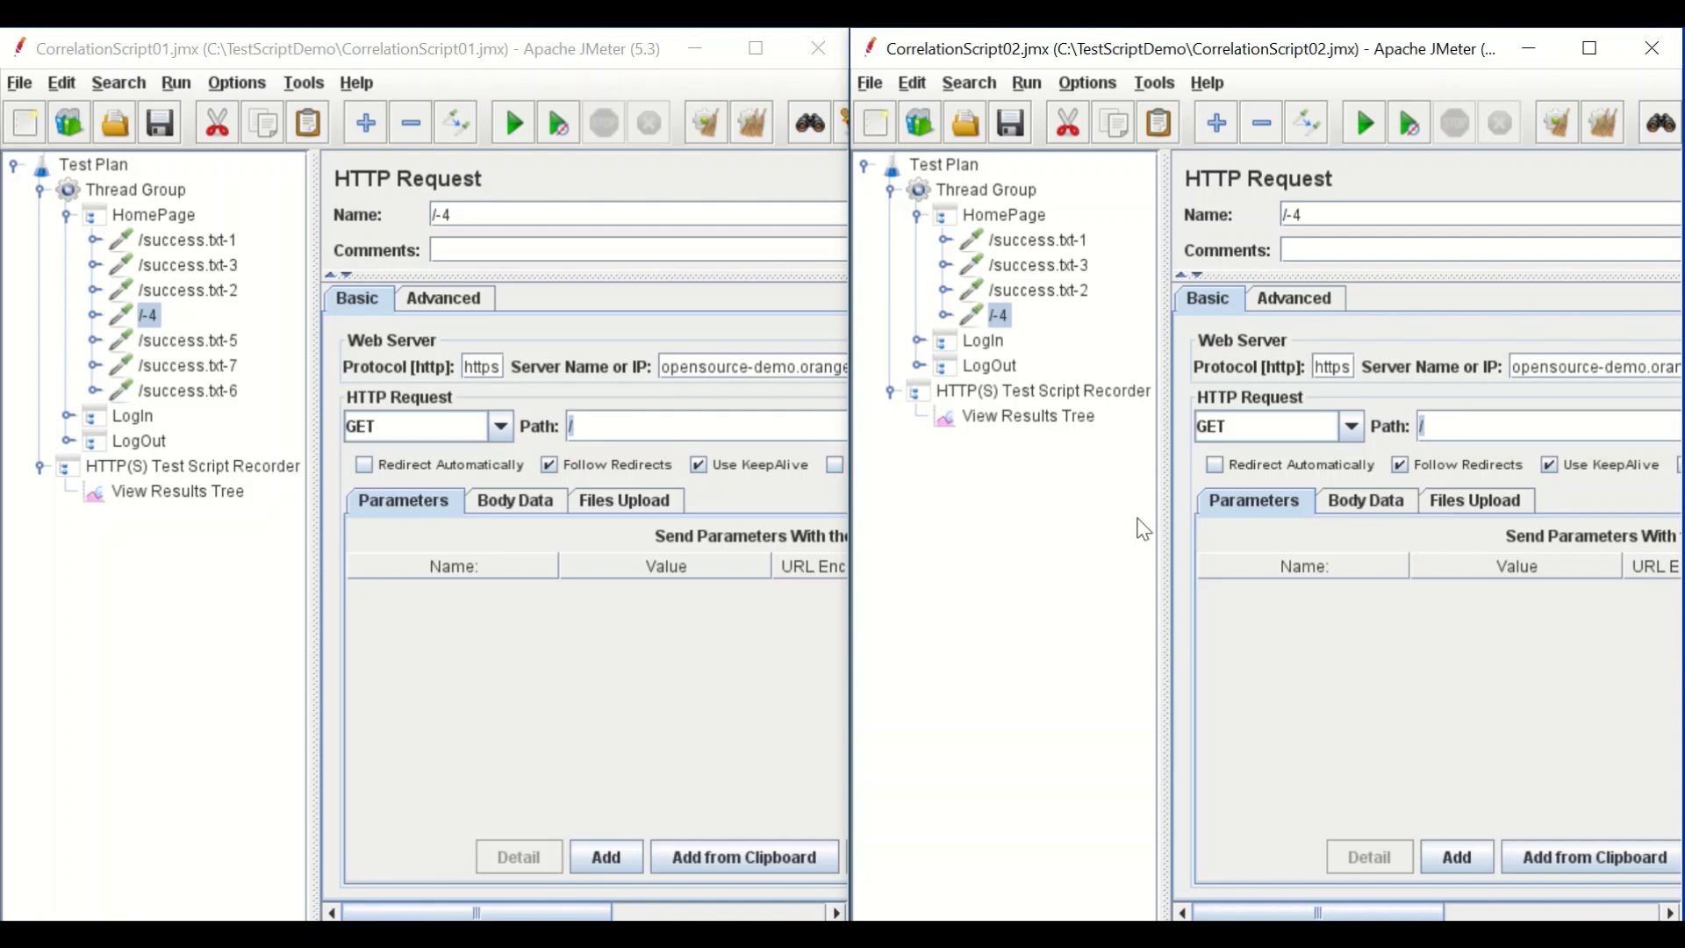
- Compare the body data and file uploads of the /-4 request in both scripts
click(519, 506)
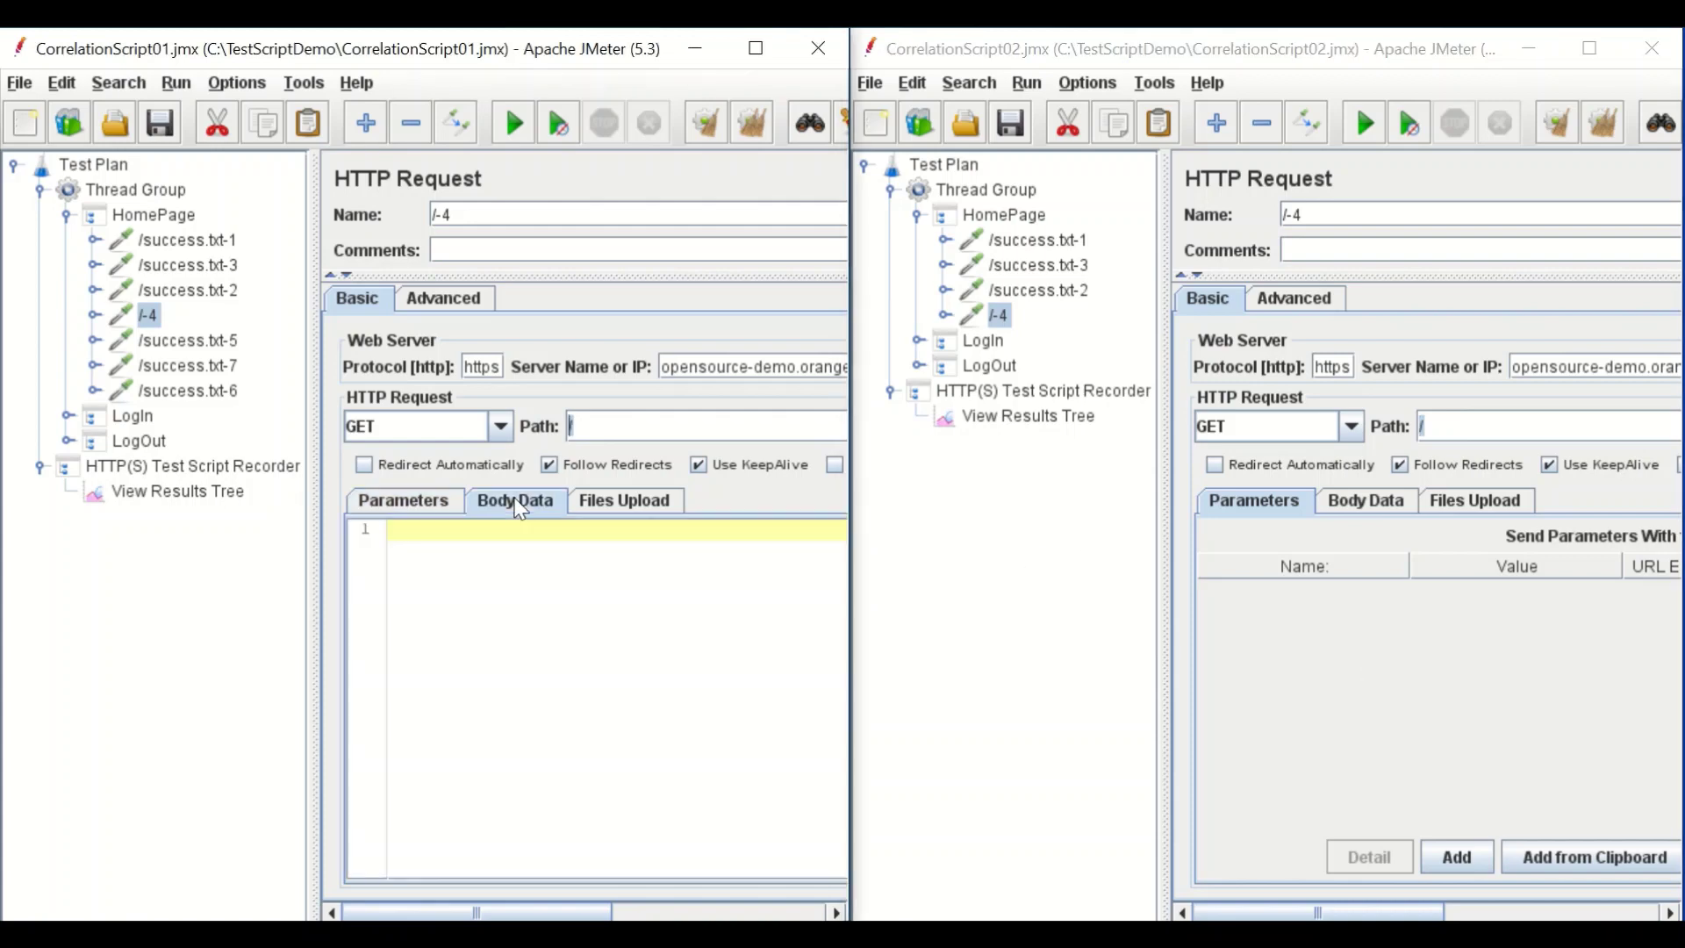
click(1343, 507)
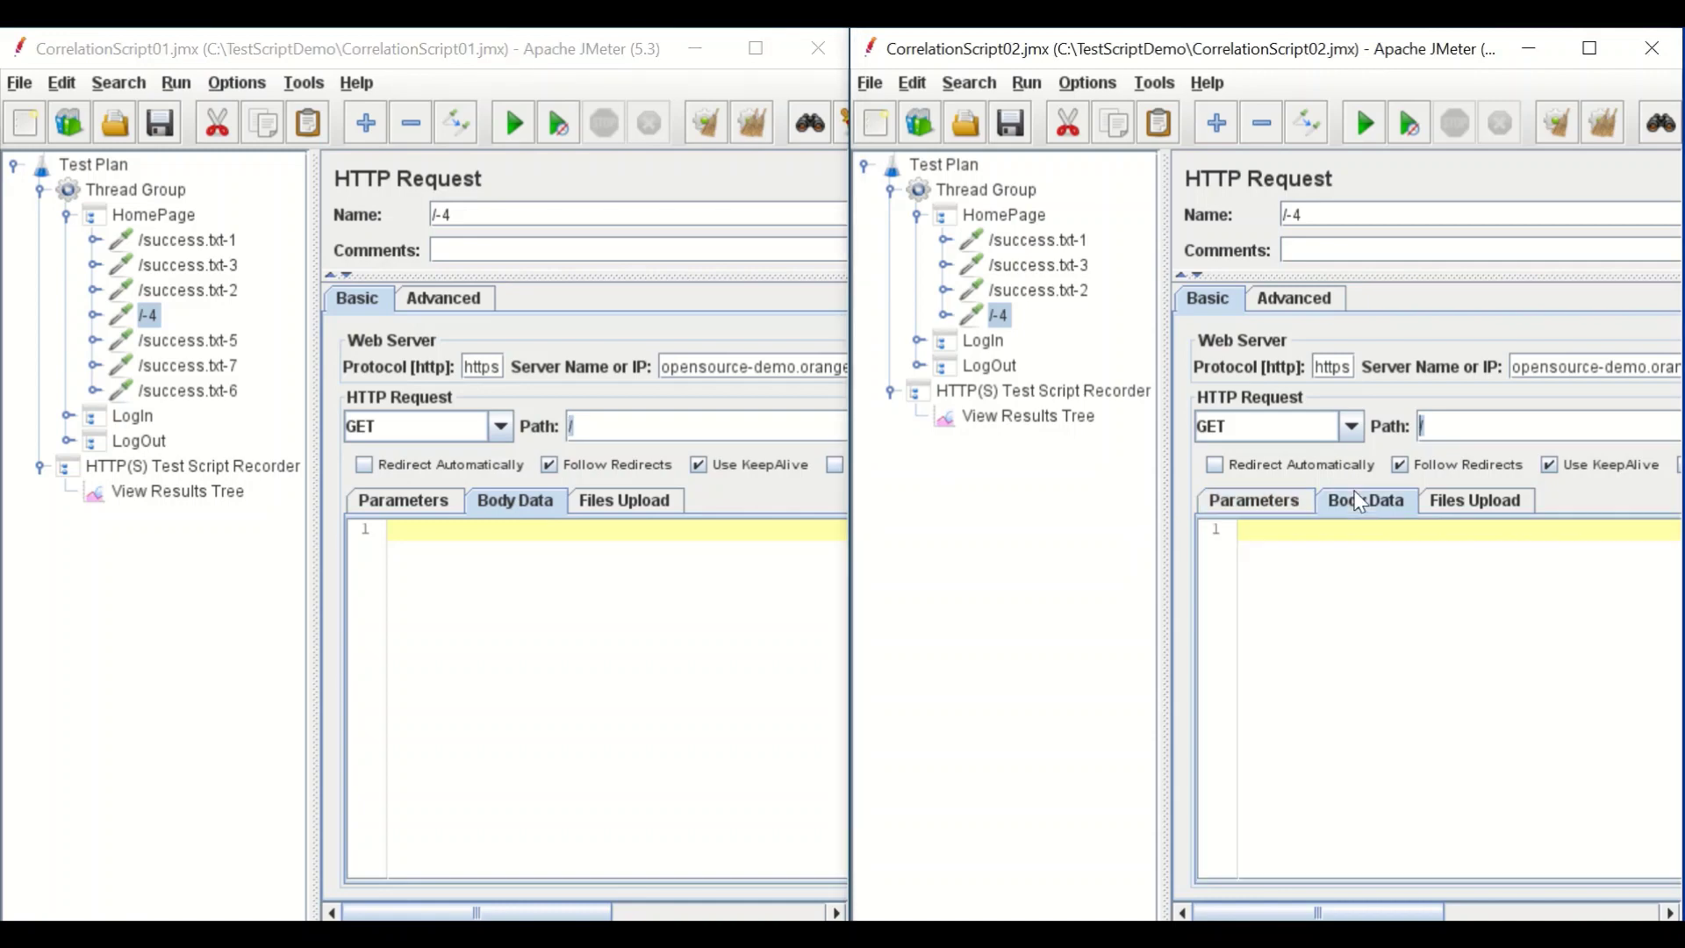
click(634, 509)
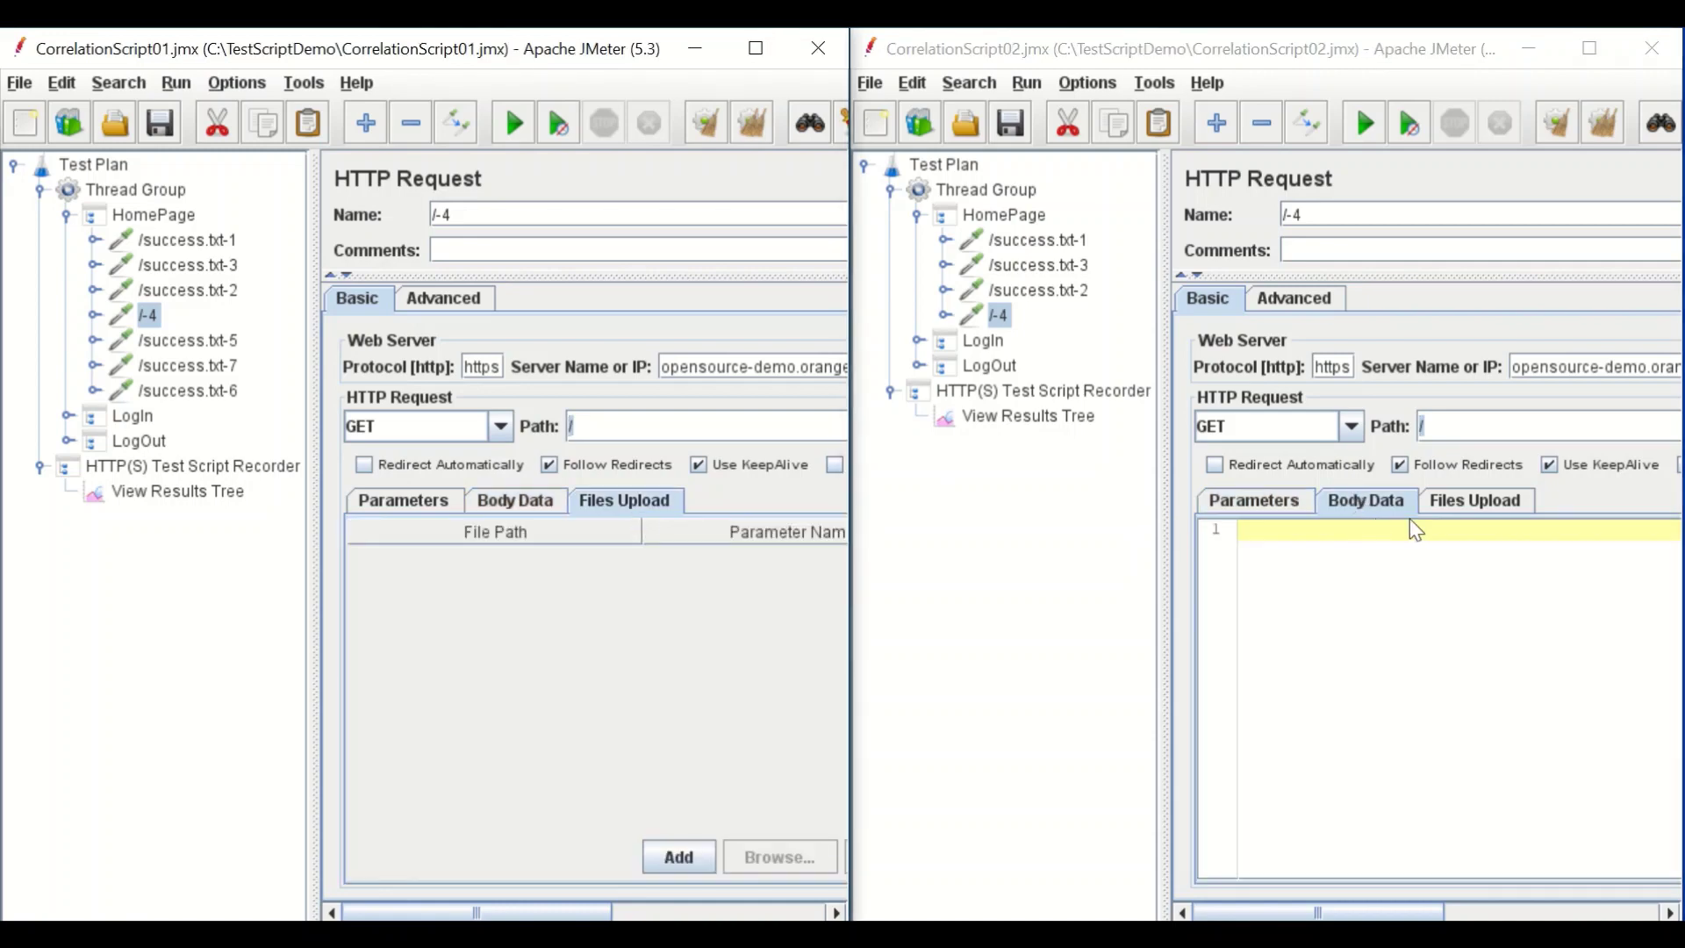
click(1465, 508)
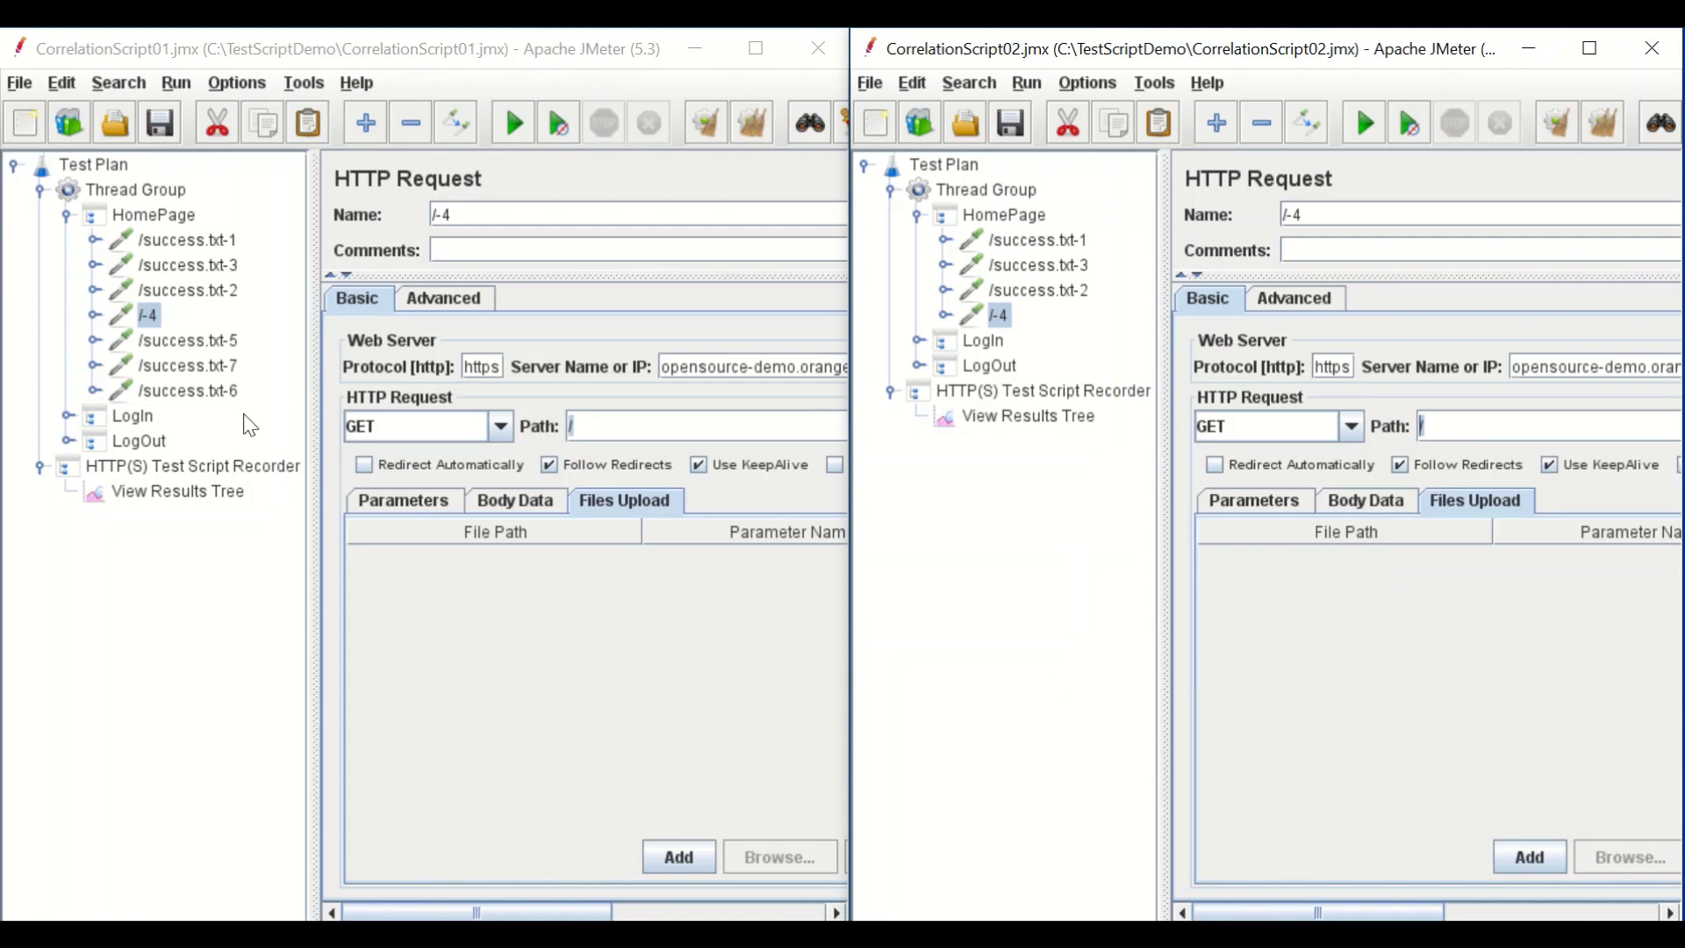
- Inspect /success.txt-5, -7 and -6 in CorrelationScript01, and compare the last one's server name with that of /-4 in CorrelationScript02
click(193, 342)
click(195, 367)
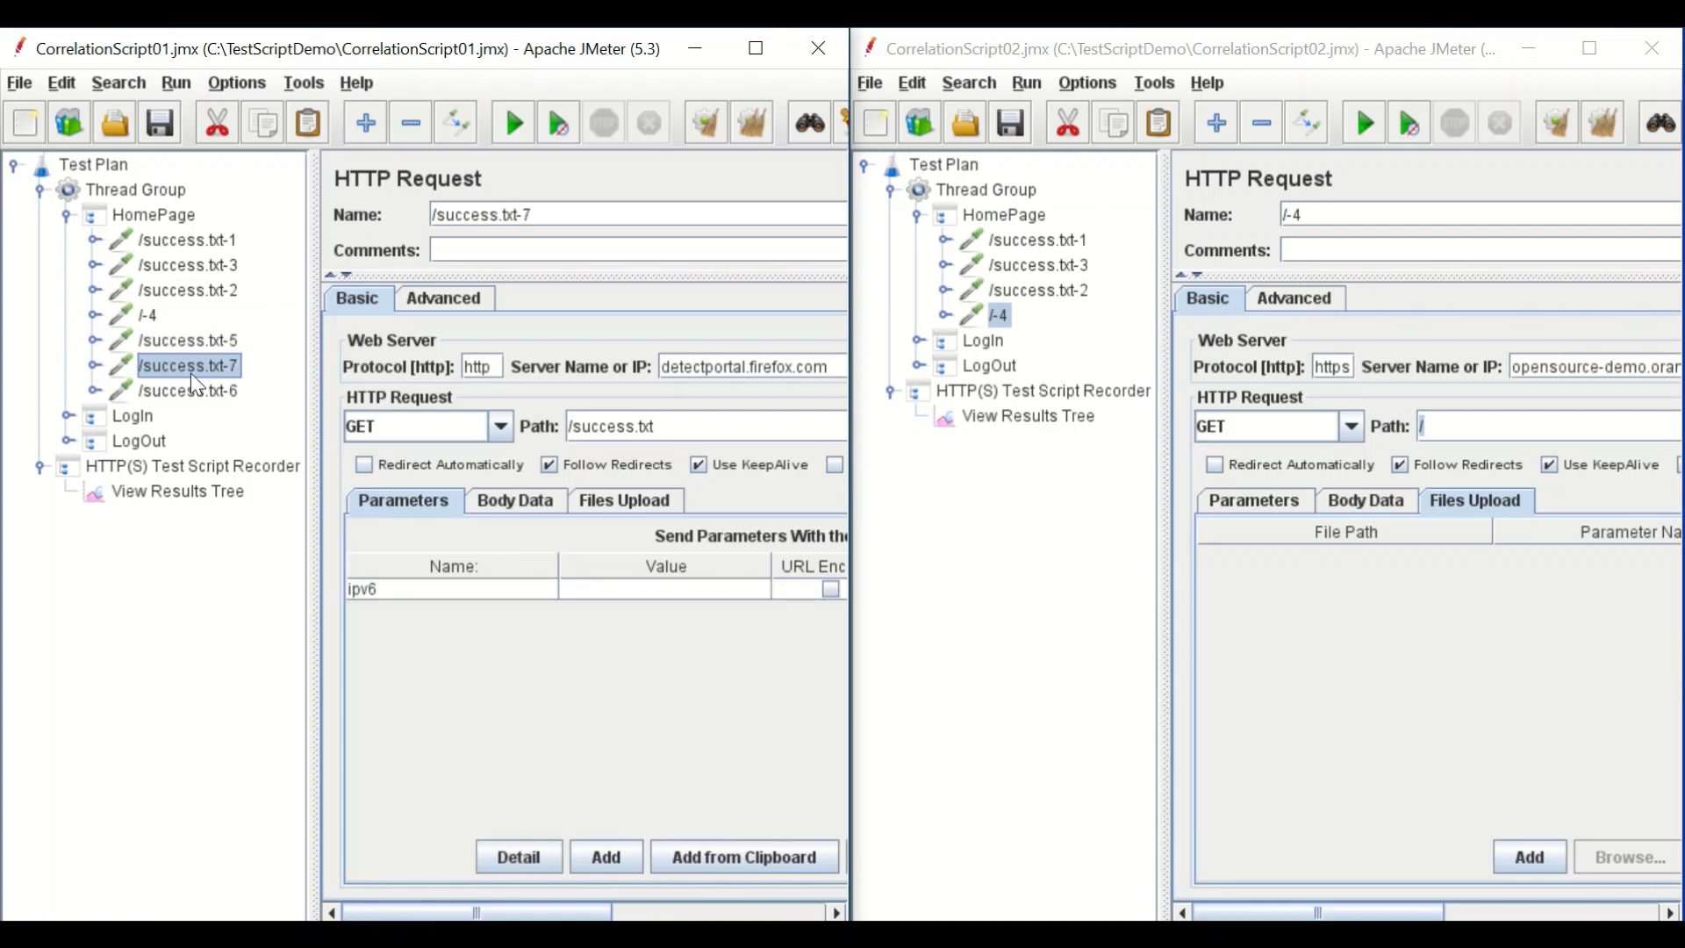
click(199, 400)
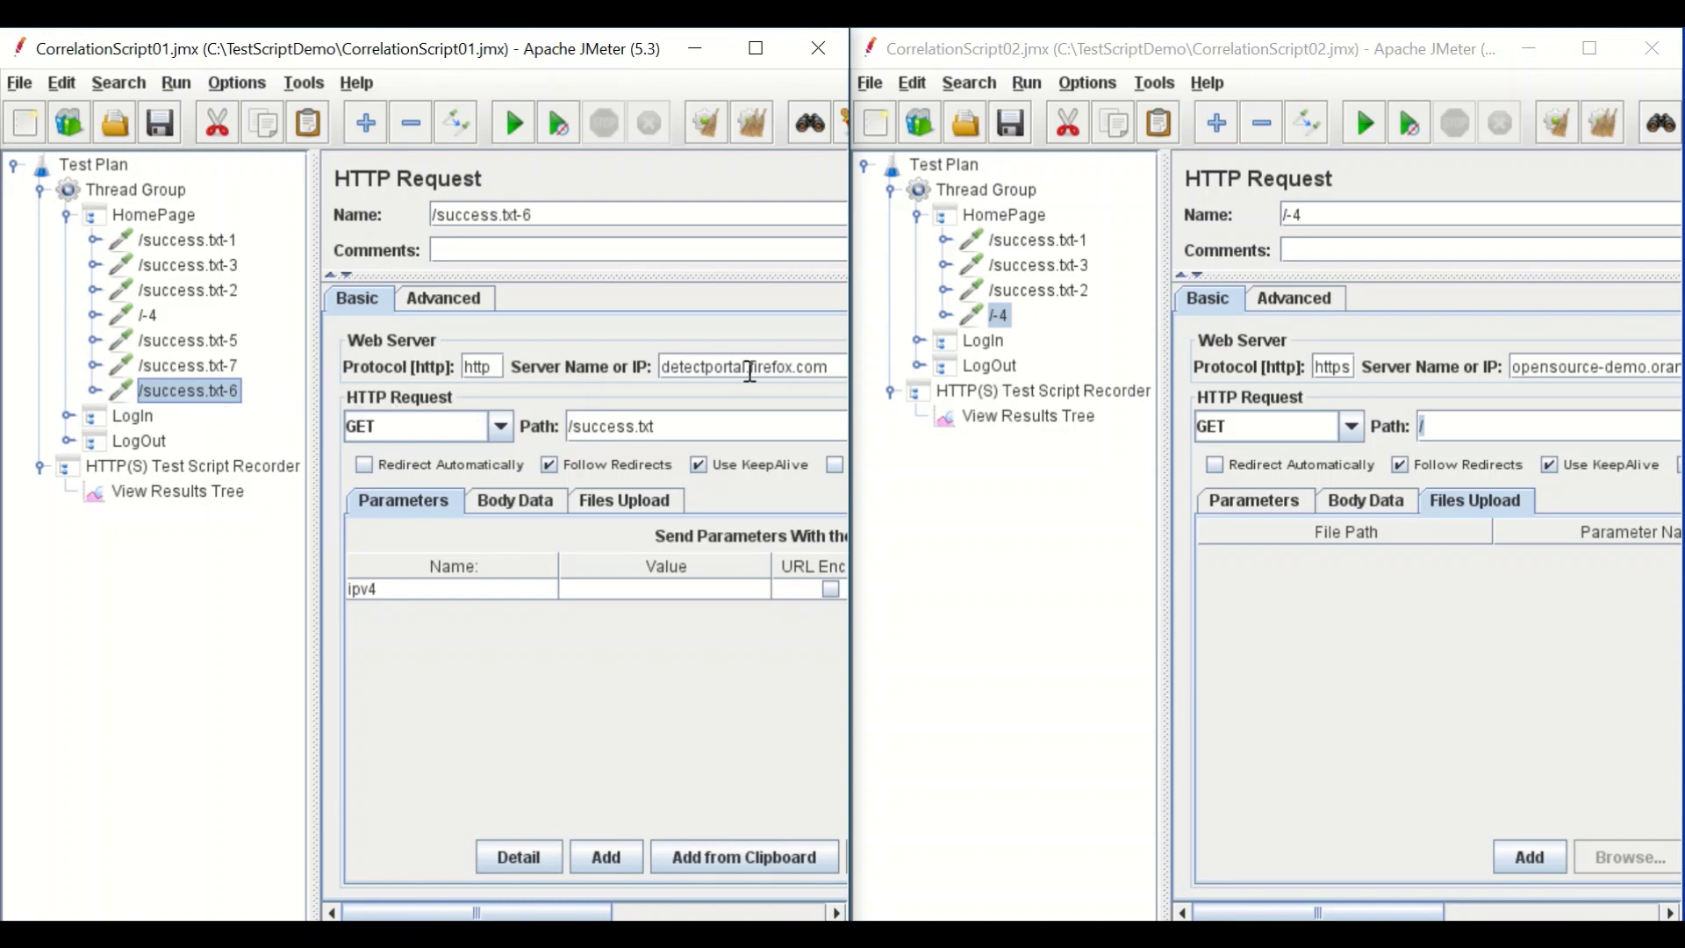
drag(814, 364, 651, 366)
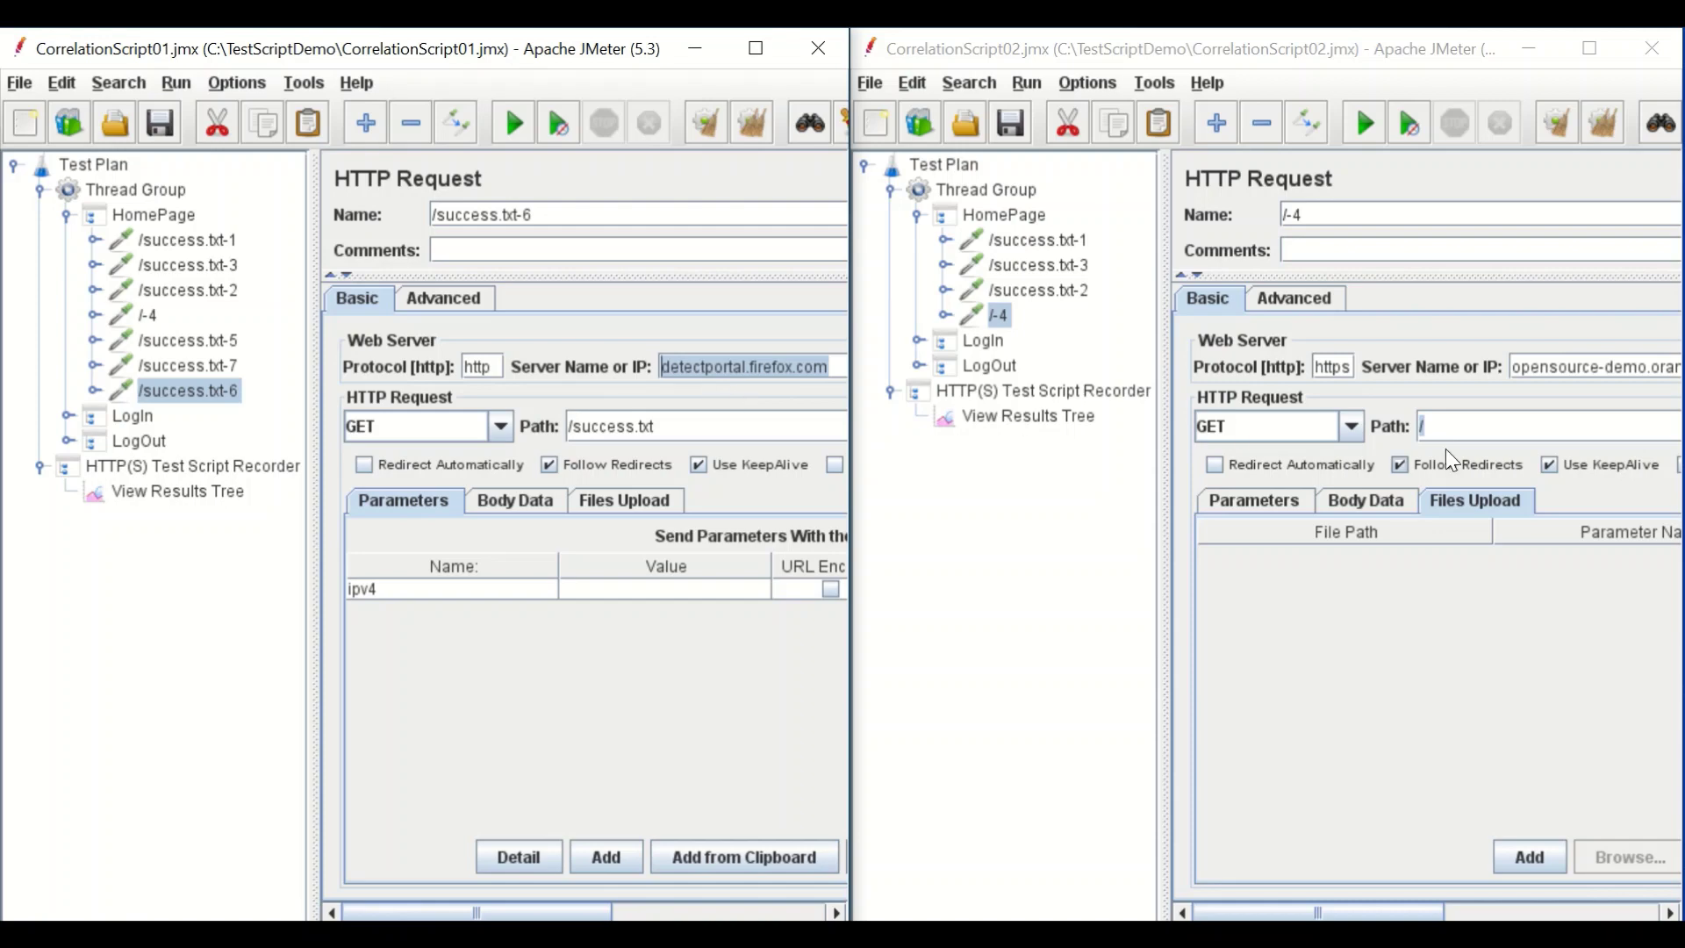
drag(1661, 367, 1504, 367)
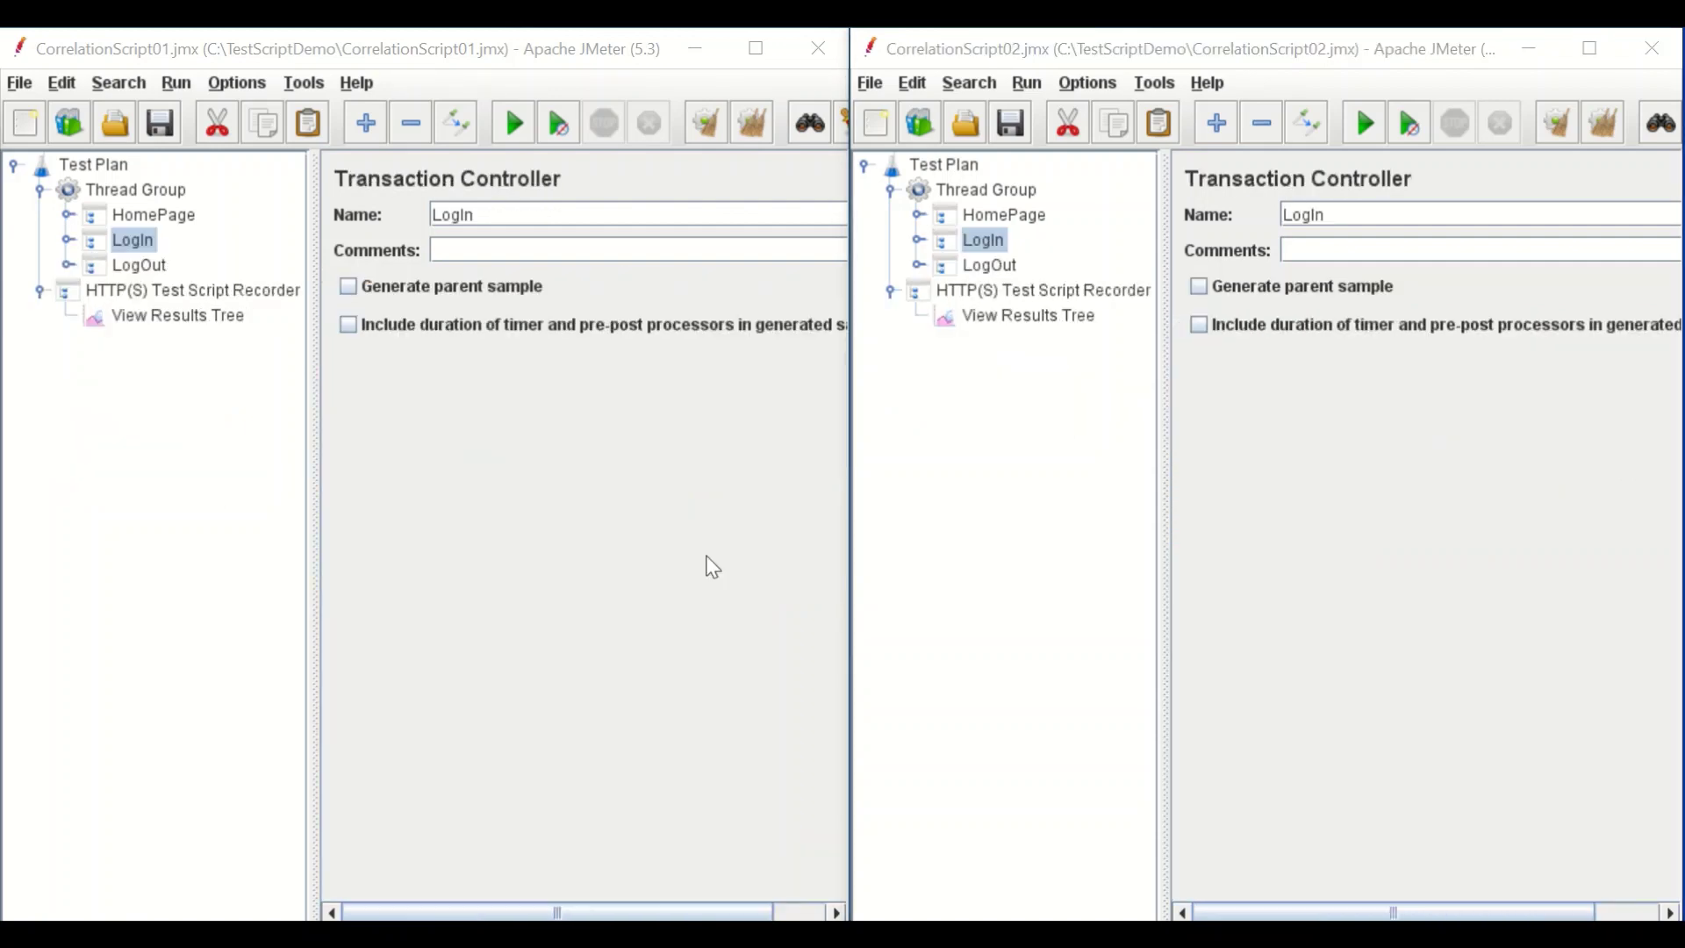
- Expand the LogIn controller in both scripts and compare the request path of its validateCredentials request
click(67, 241)
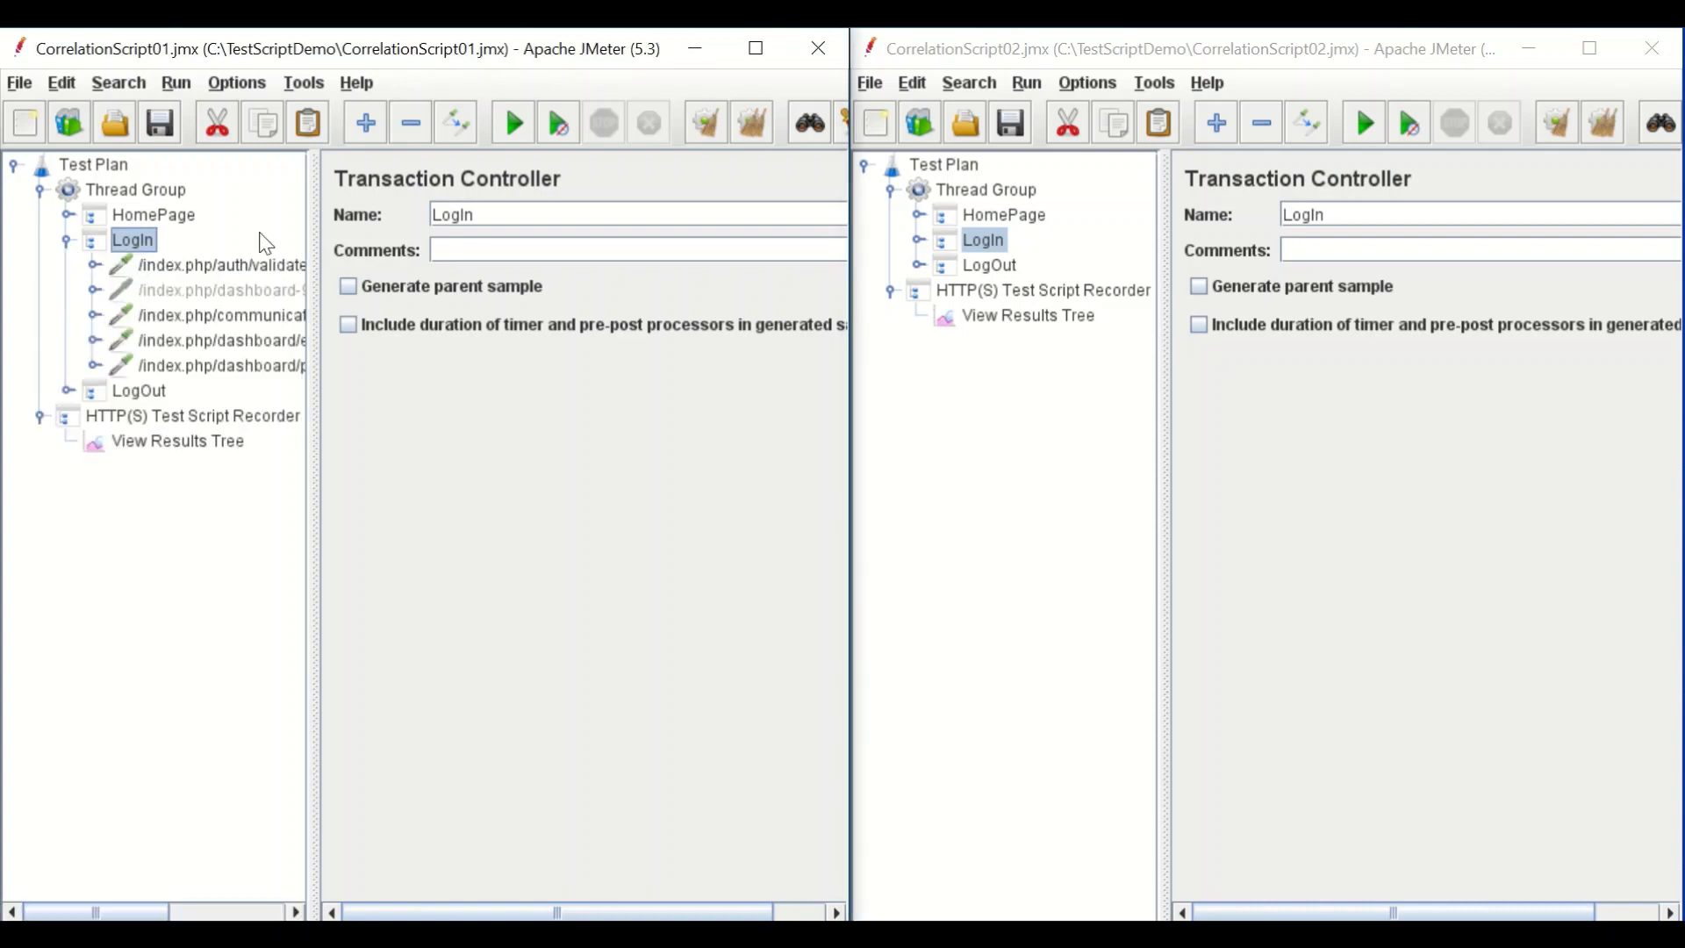
click(918, 243)
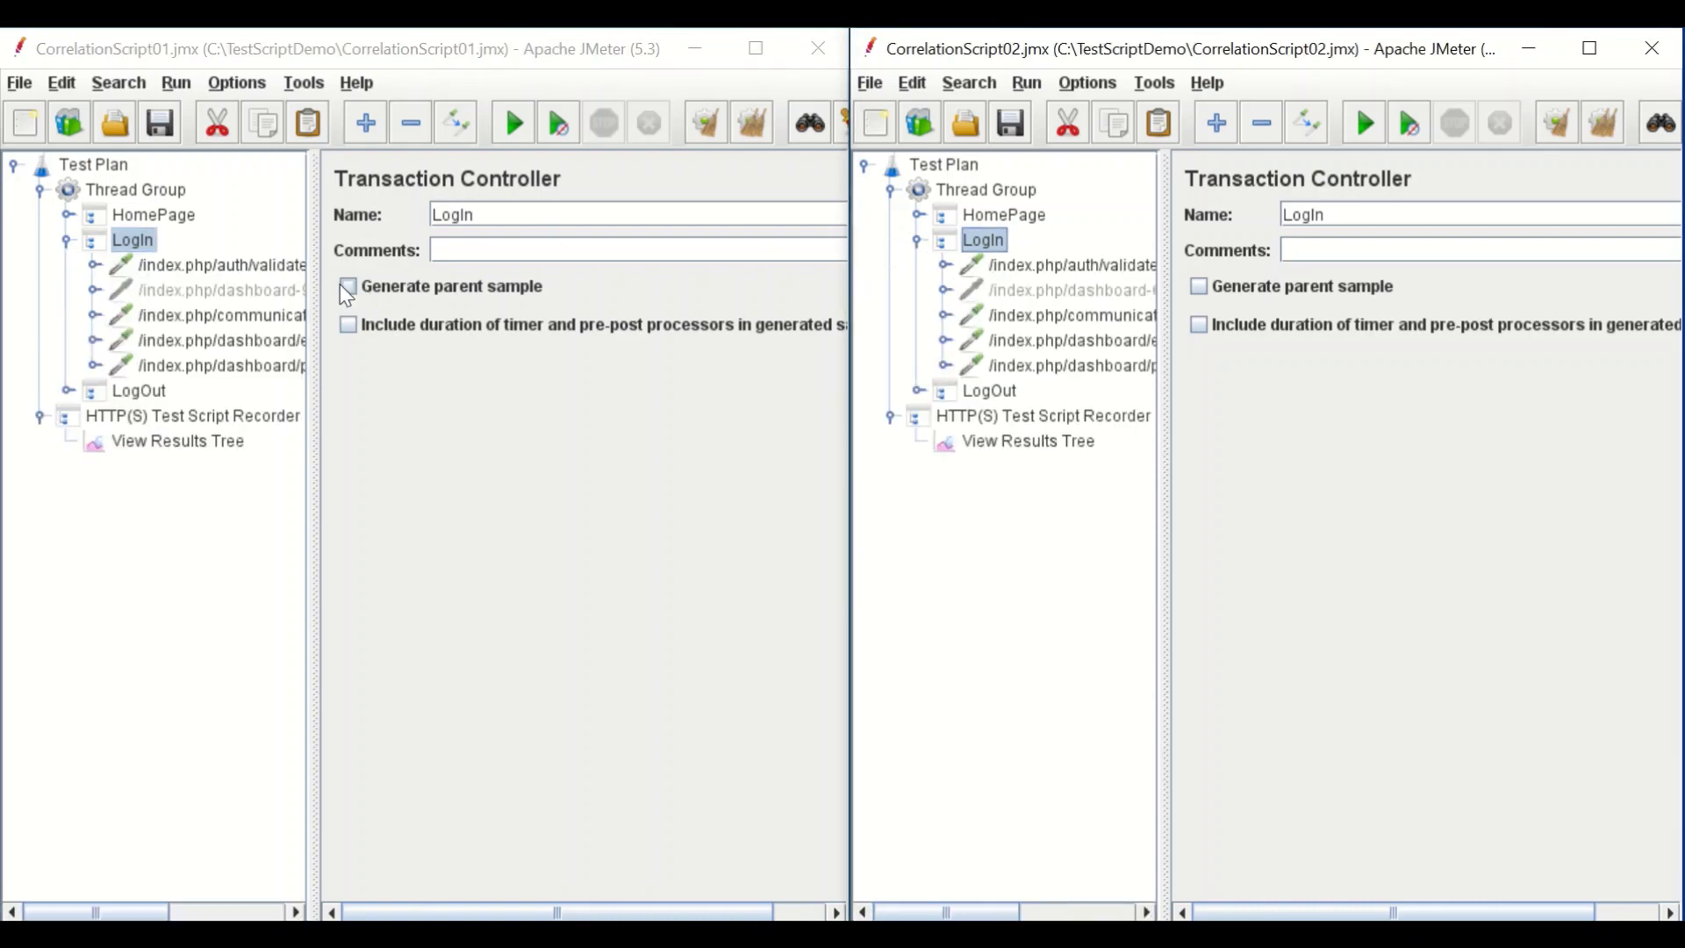
click(249, 268)
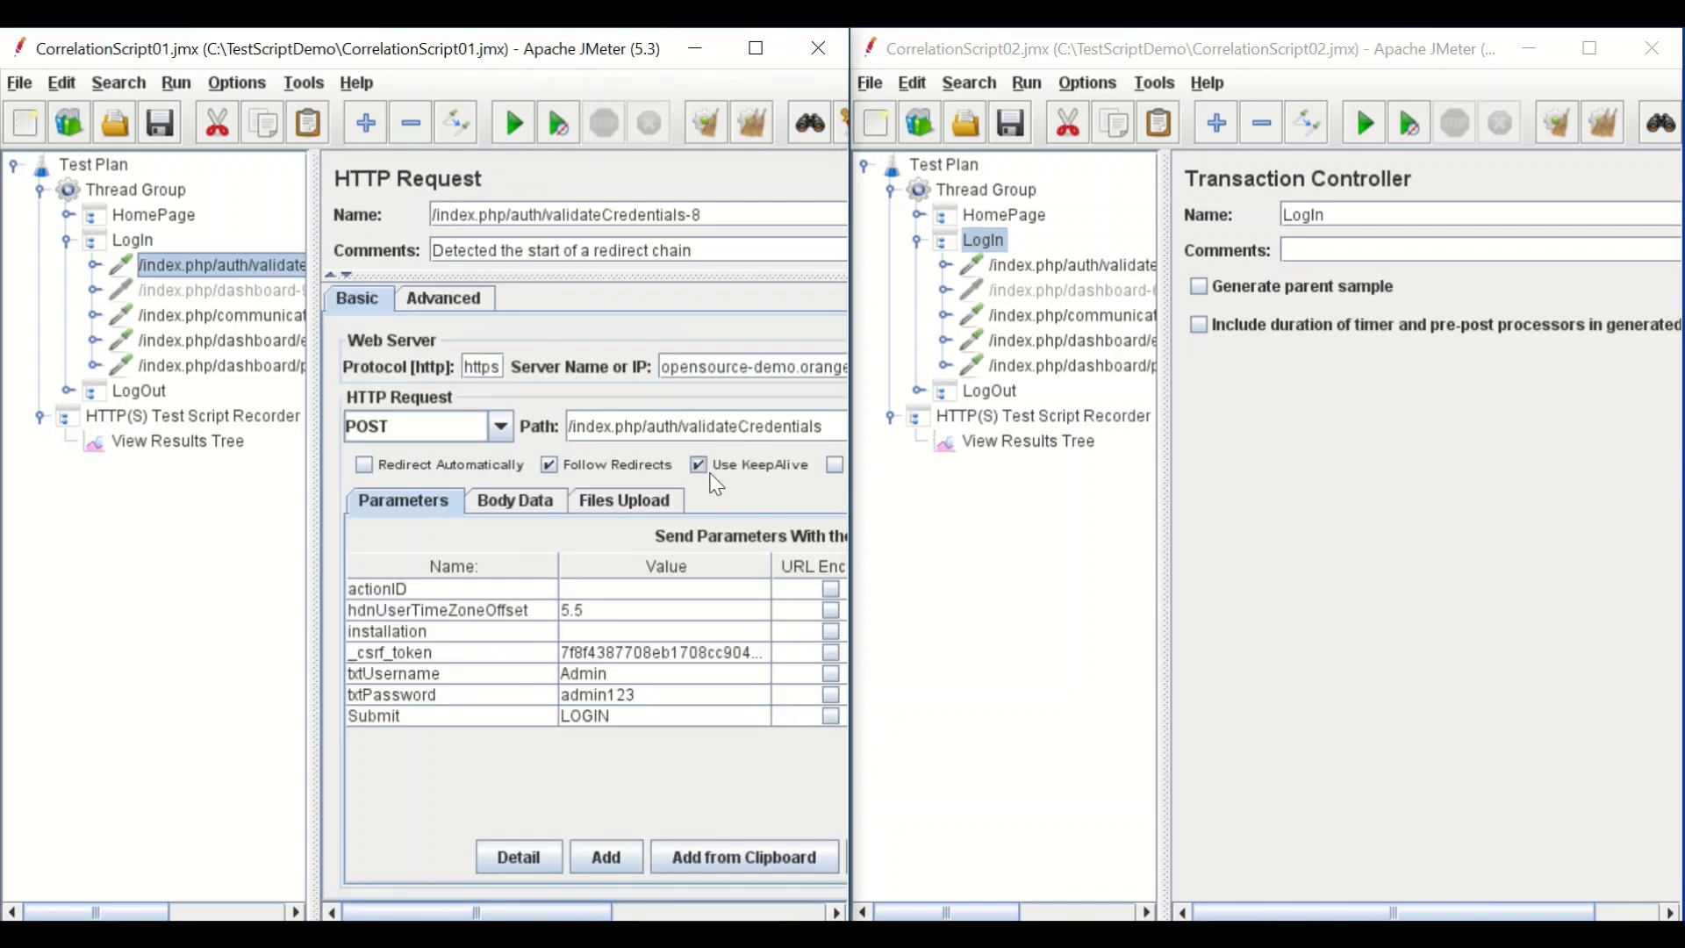
drag(655, 425, 560, 424)
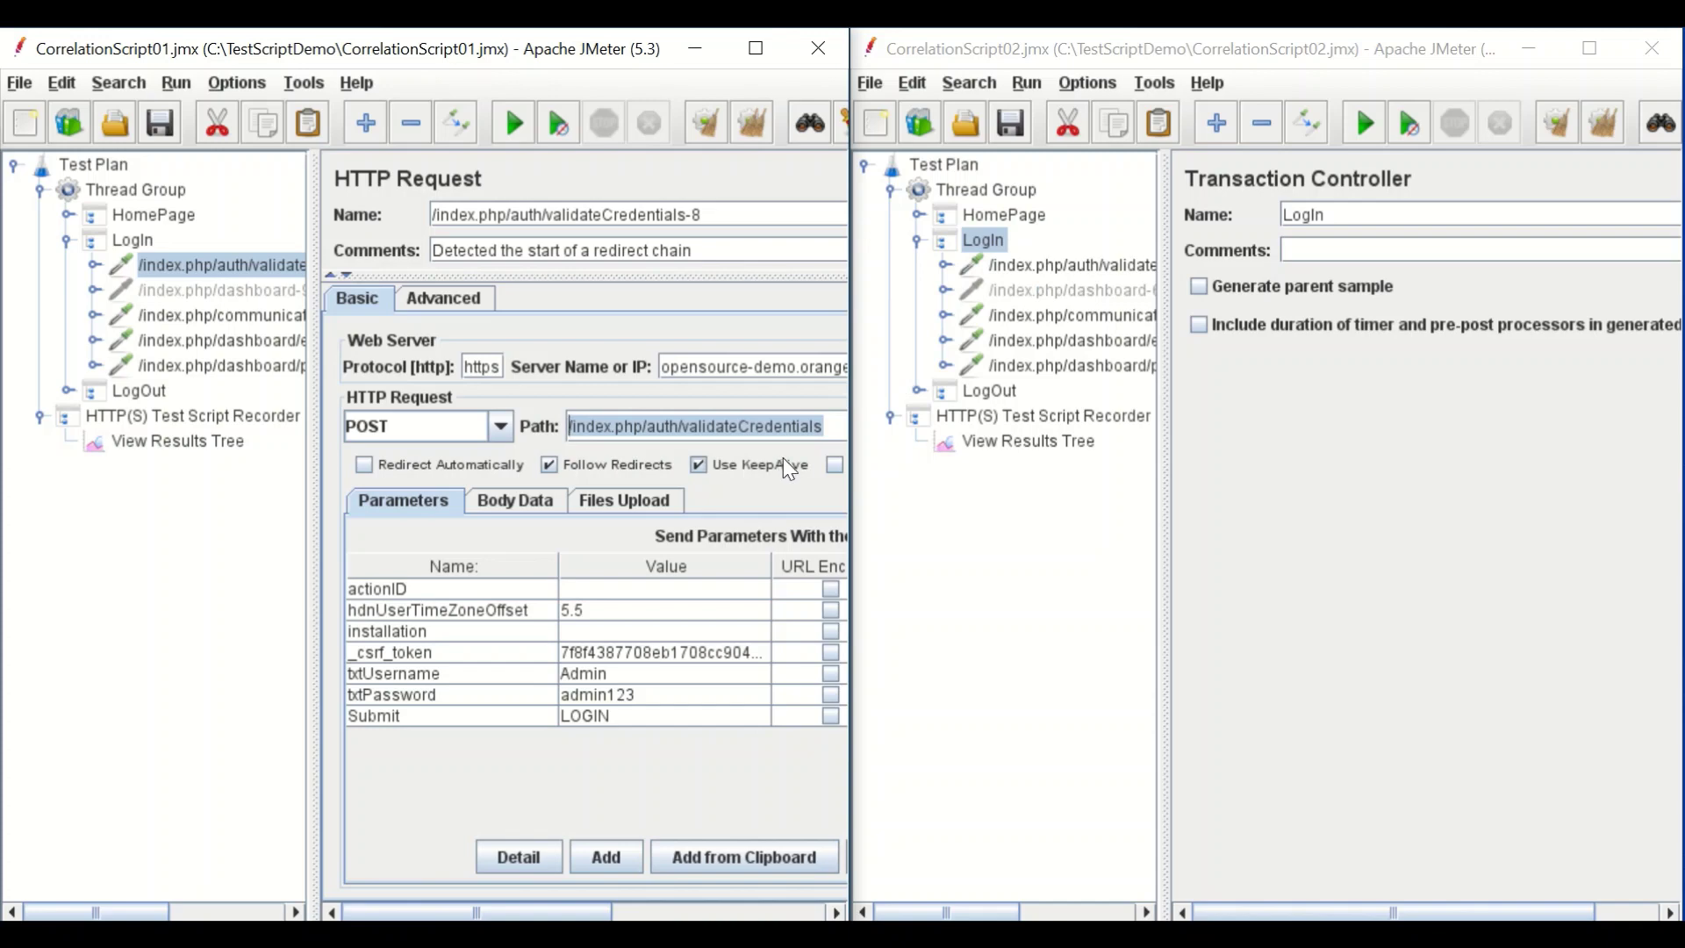
click(1050, 269)
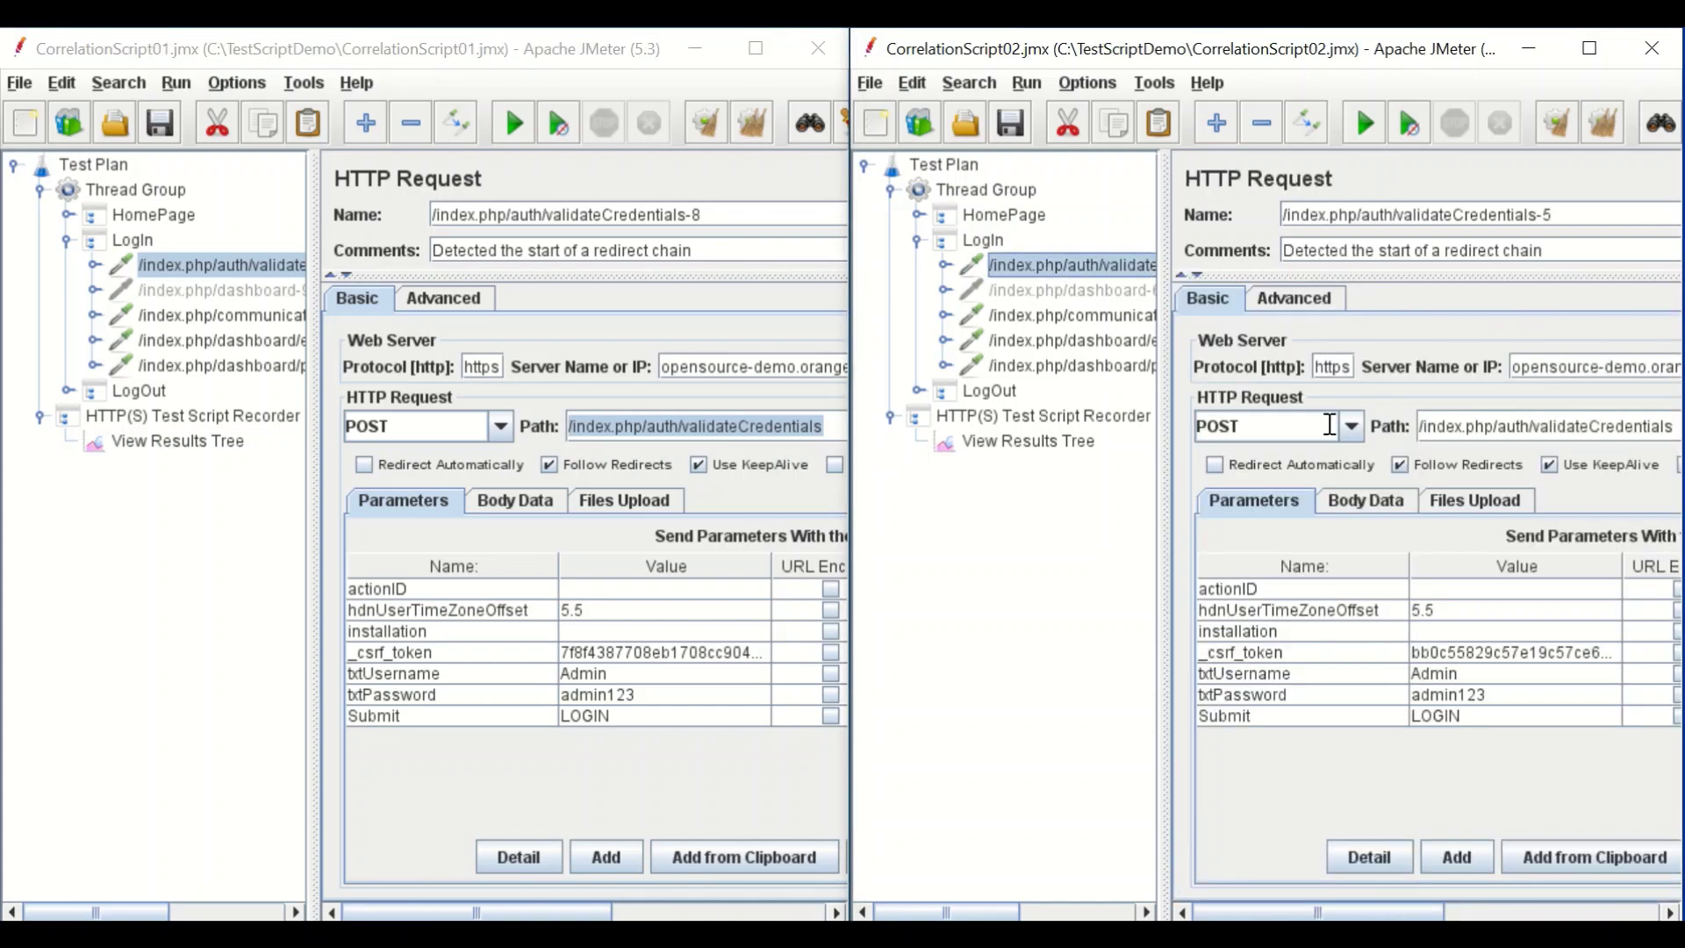
drag(1673, 422, 1413, 426)
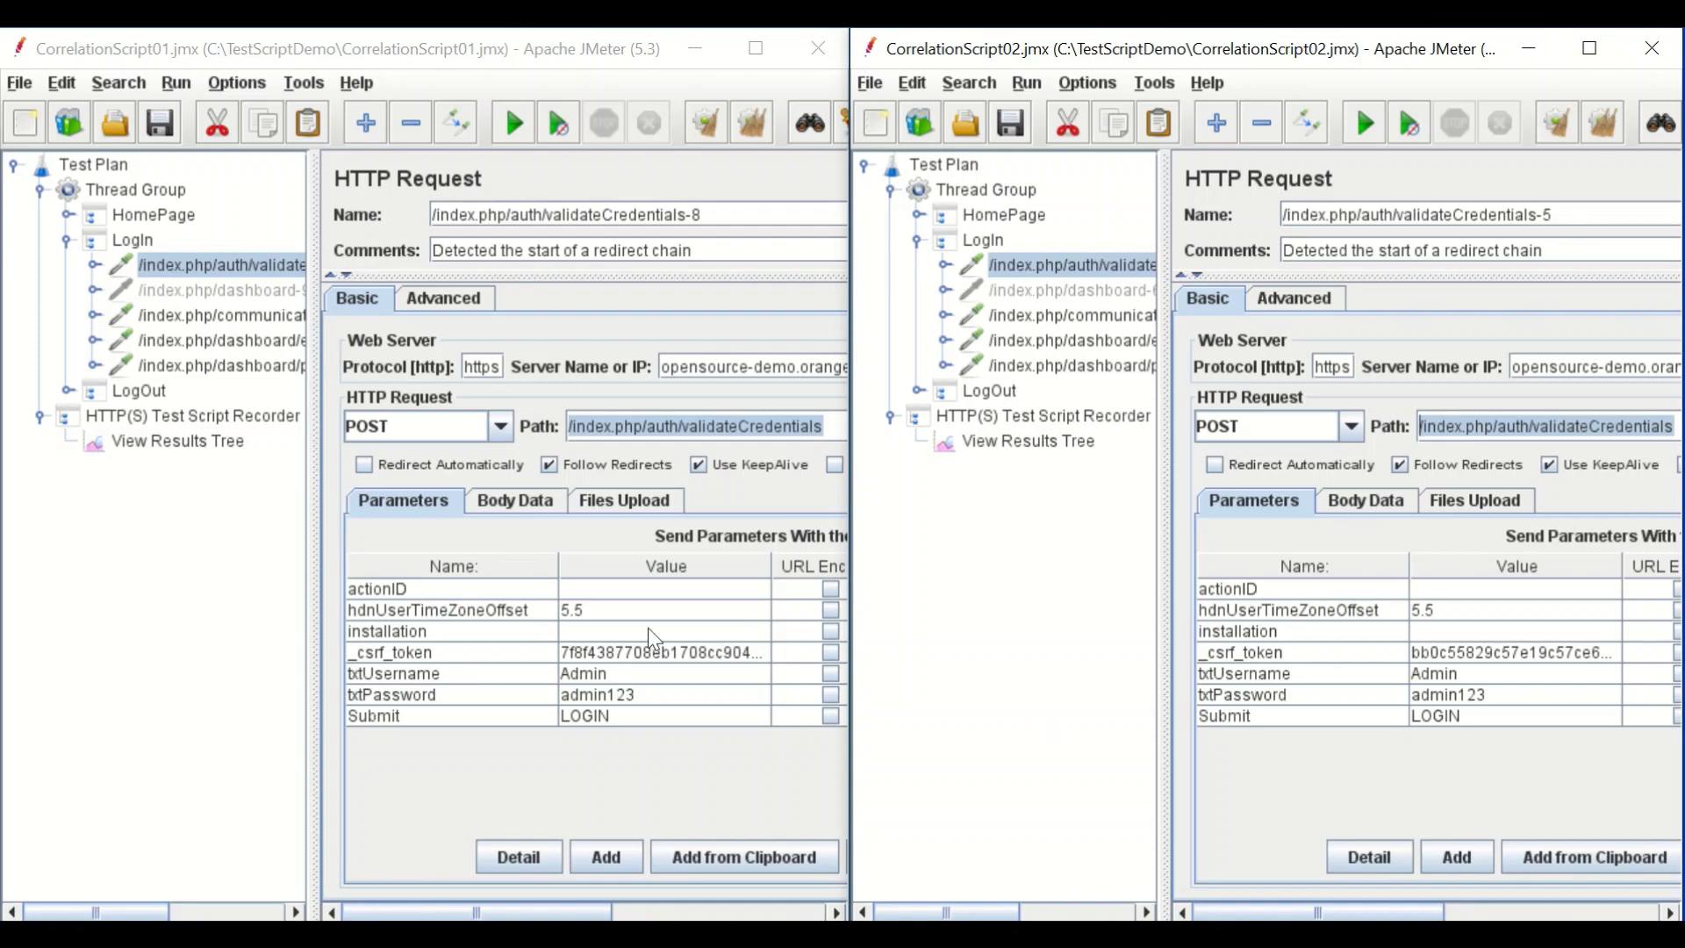
- Compare the _csrf_token parameter of the validateCredentials request in both scripts
click(407, 497)
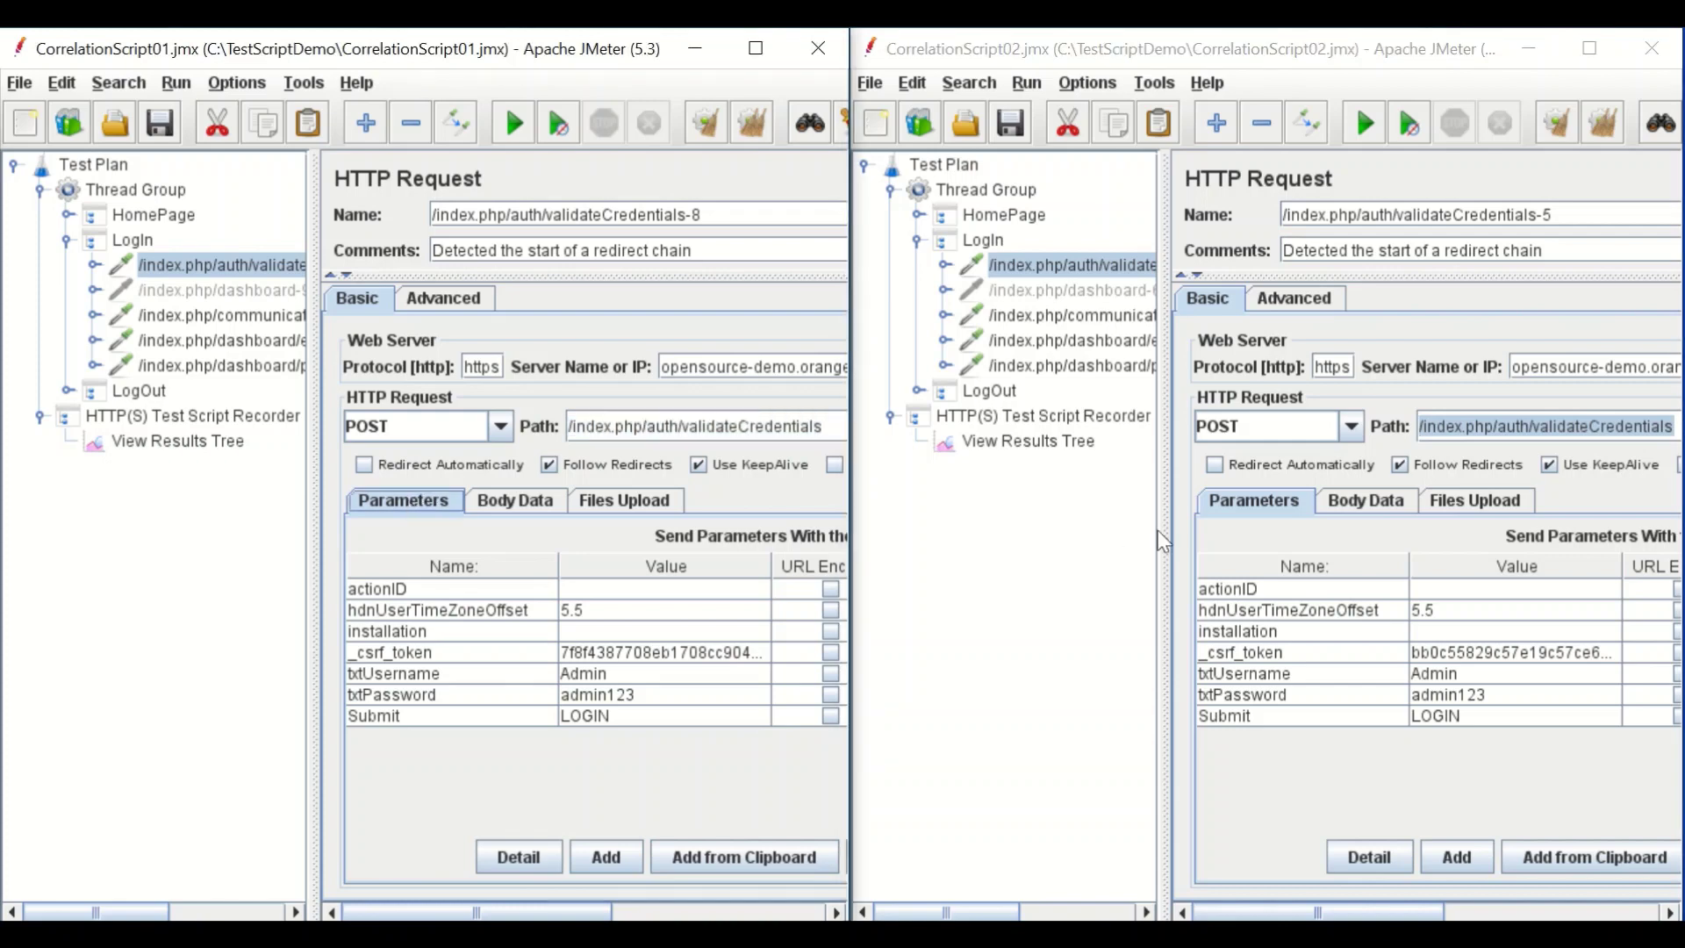
click(500, 660)
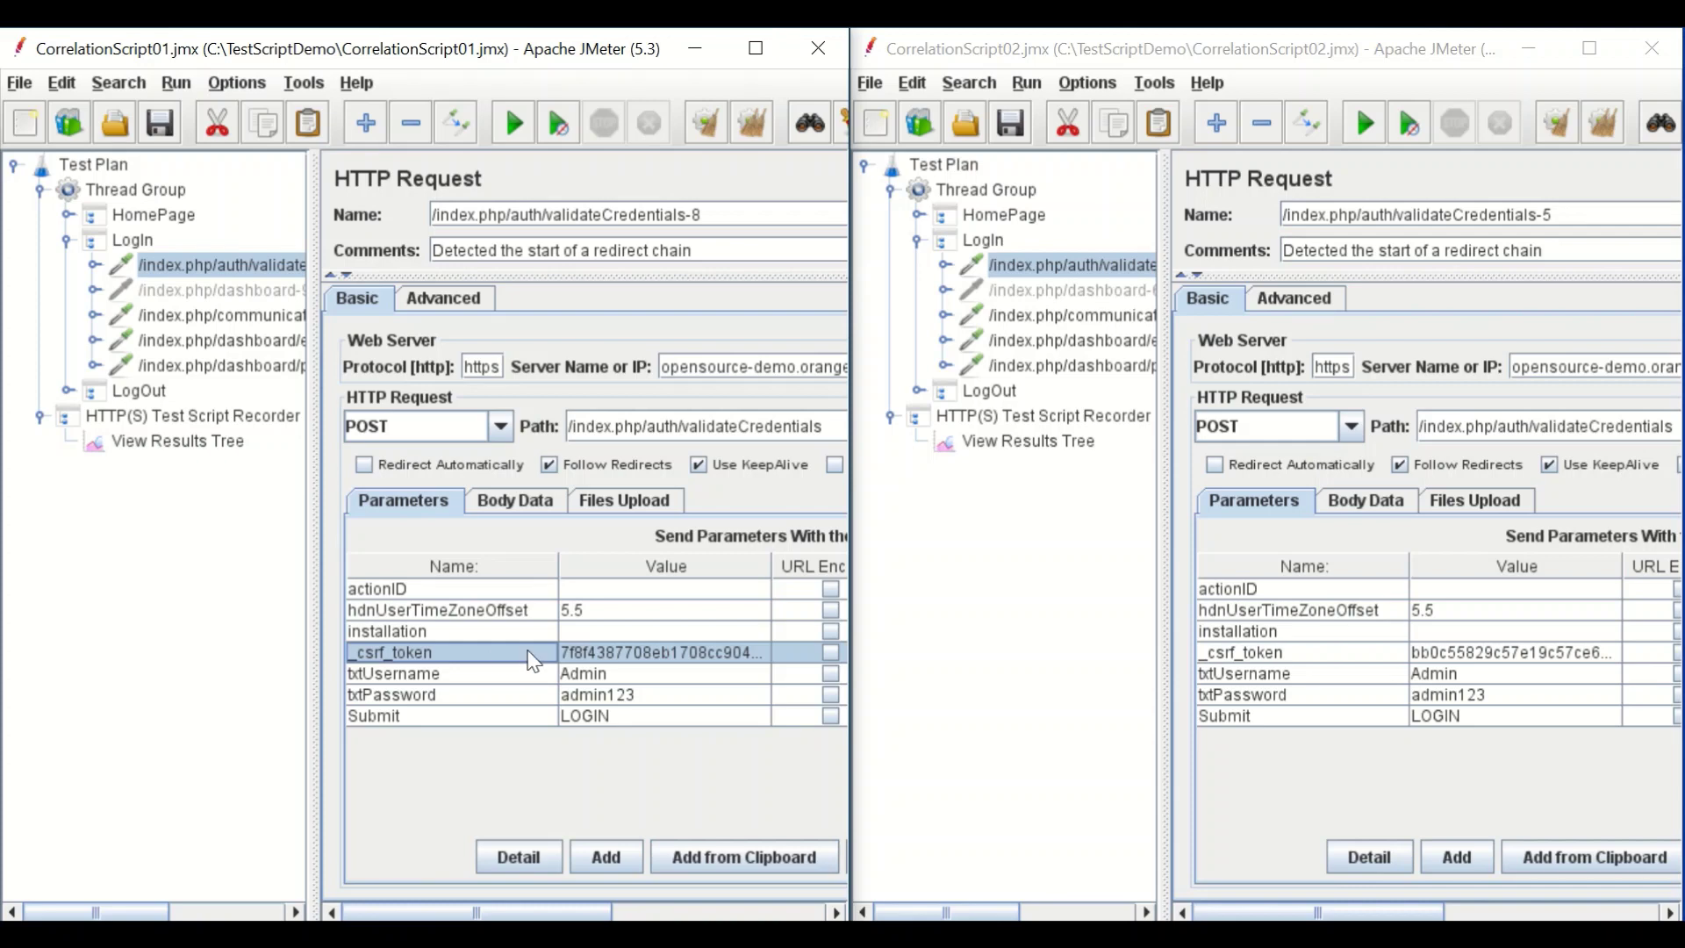
click(1307, 665)
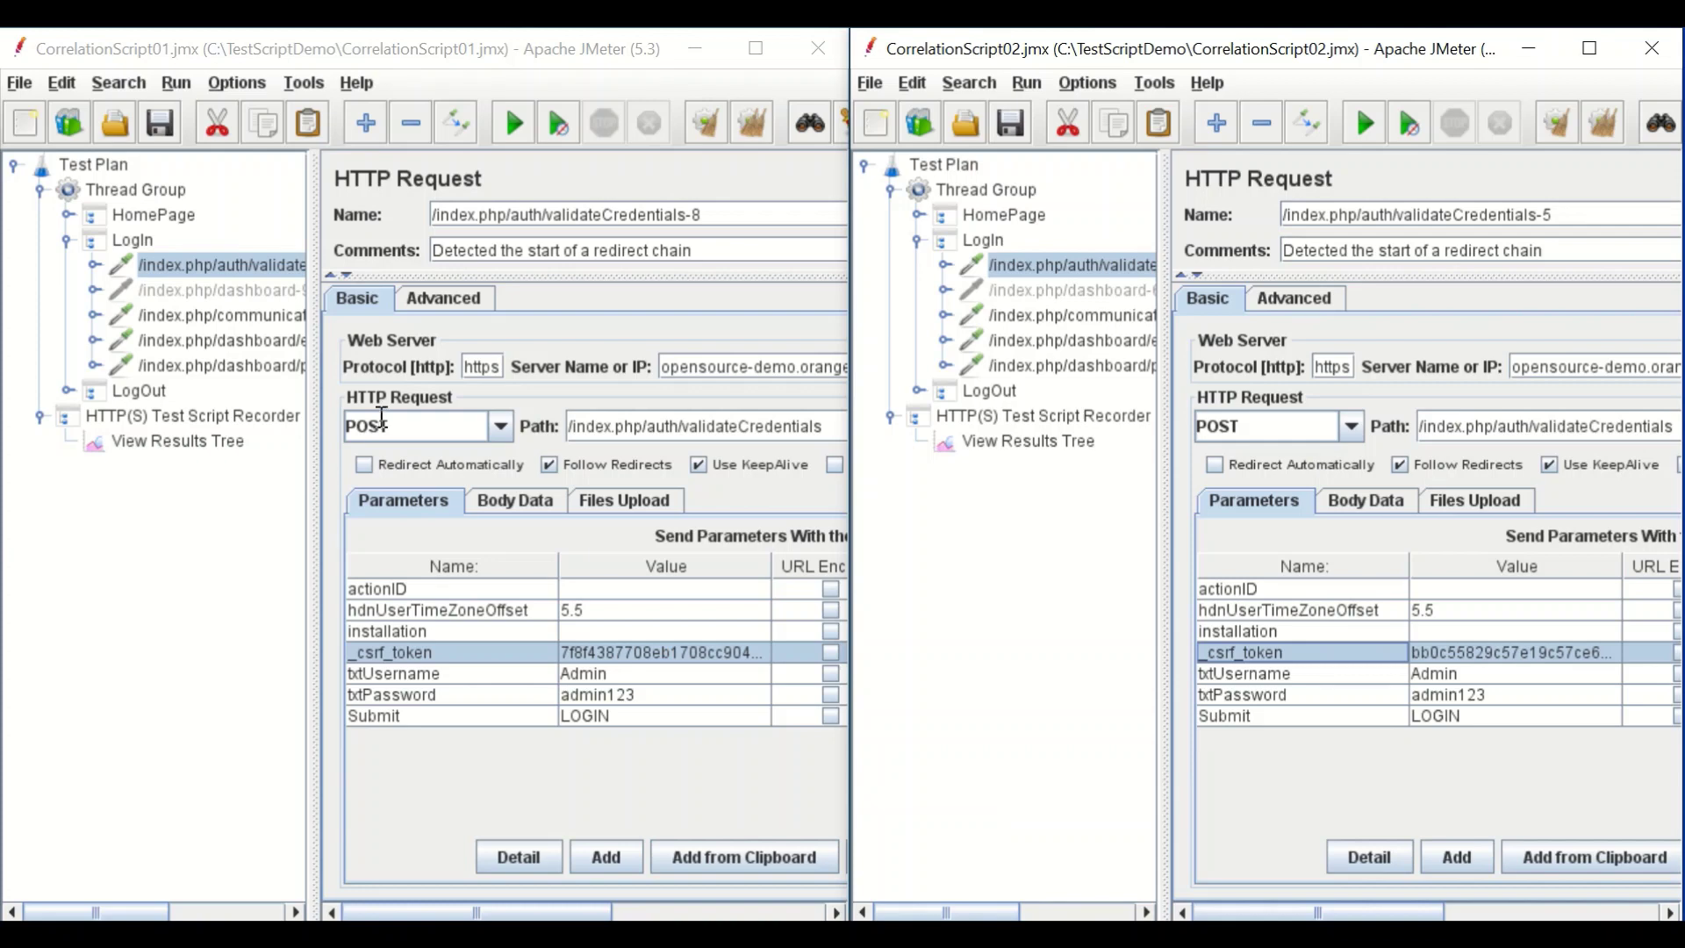
- Check the validateCredentials request's body data and file uploads in both scripts, and return to its parameters
click(502, 498)
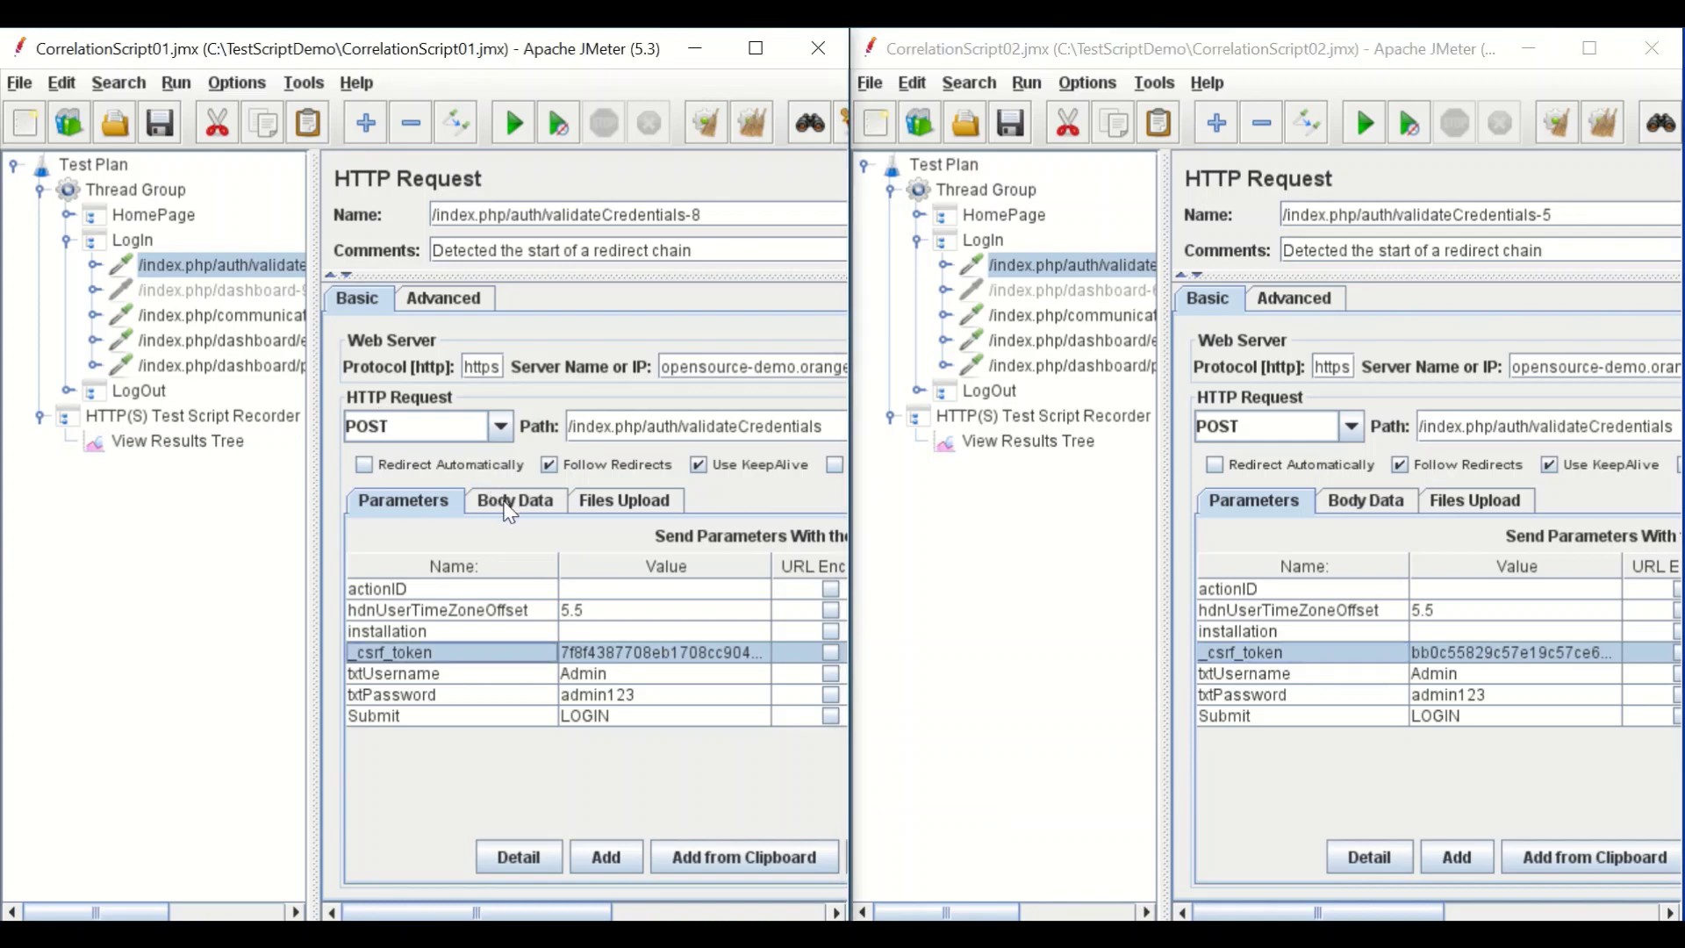
click(1370, 497)
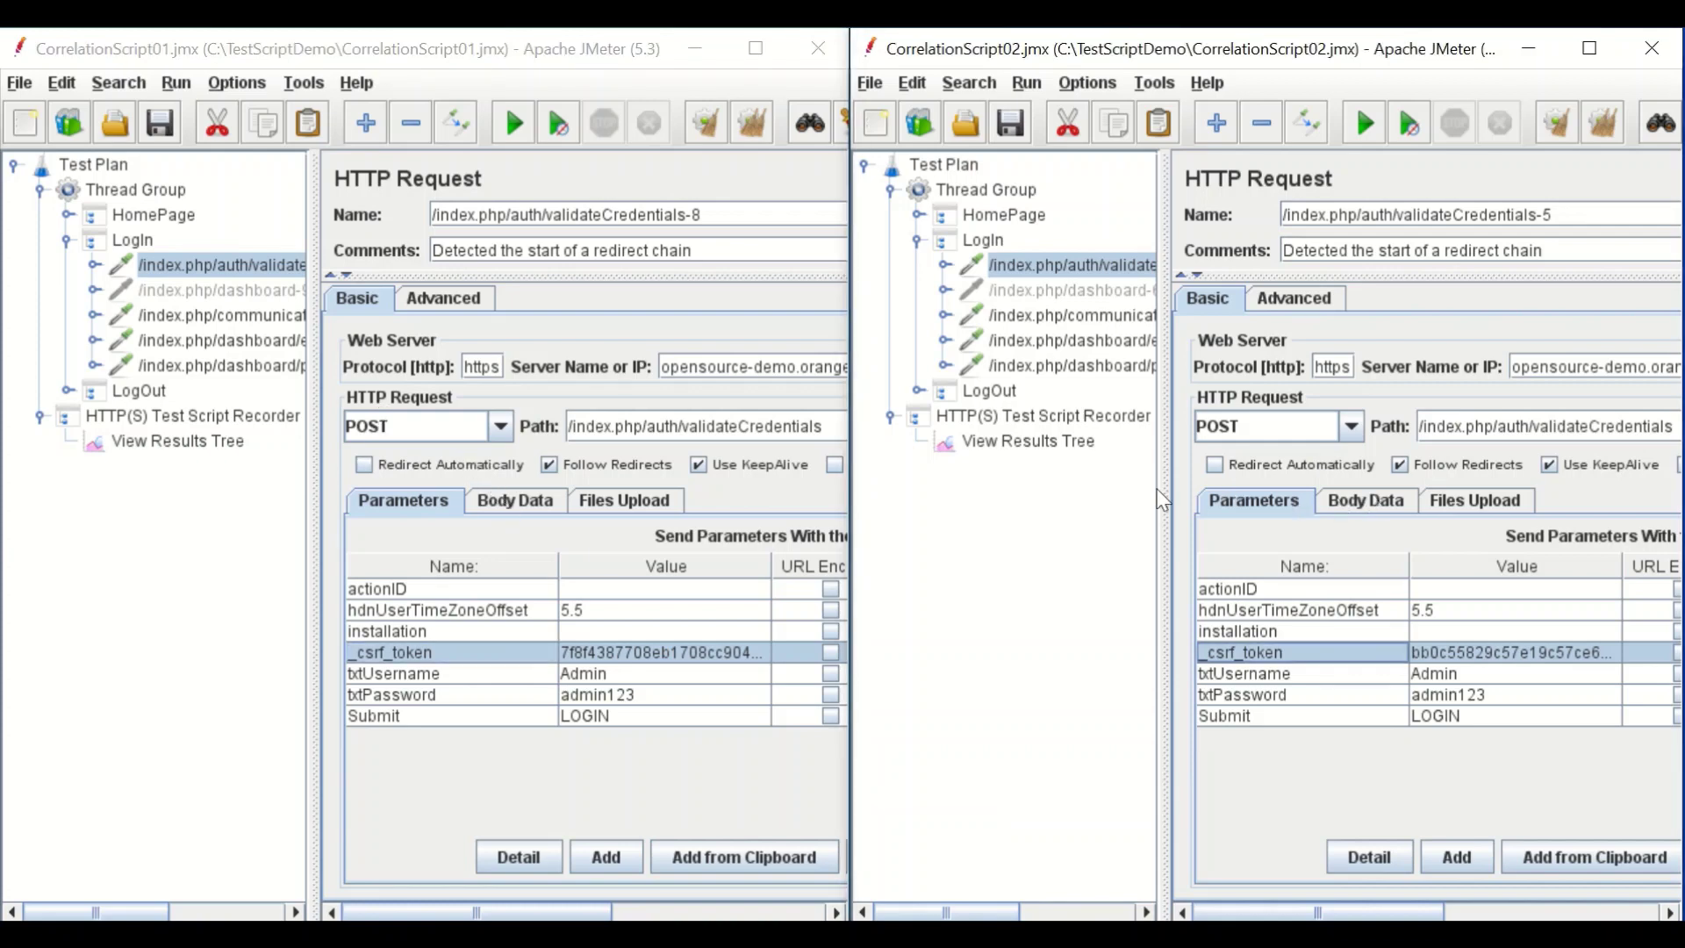
click(651, 503)
click(1515, 497)
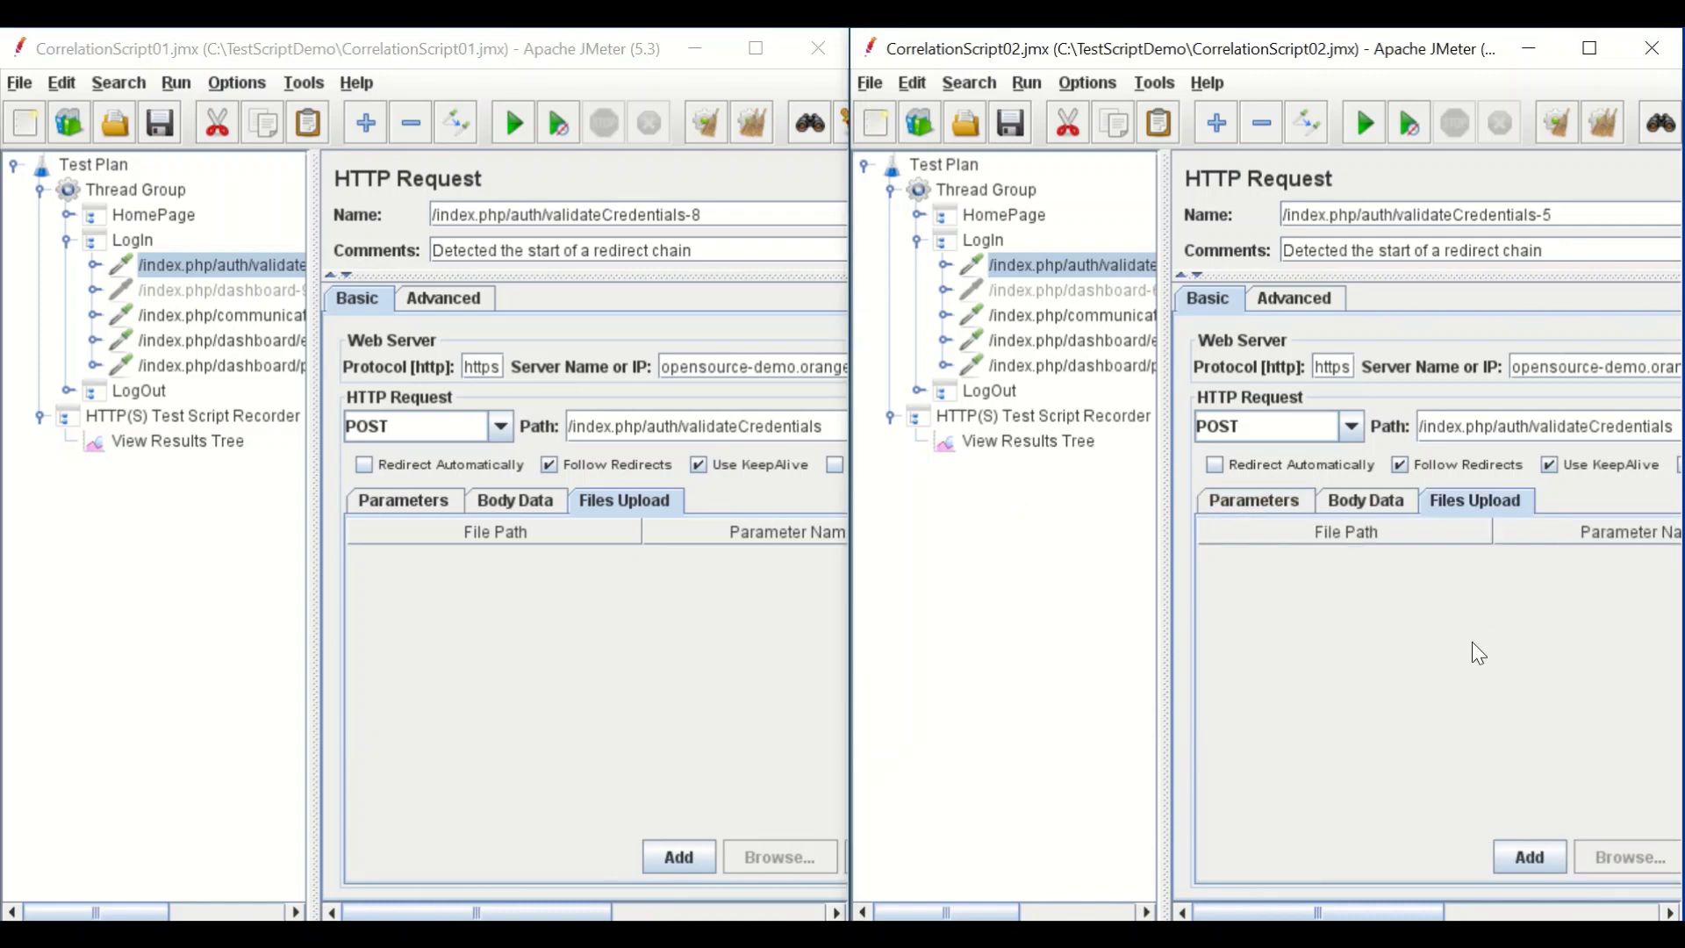
click(1271, 505)
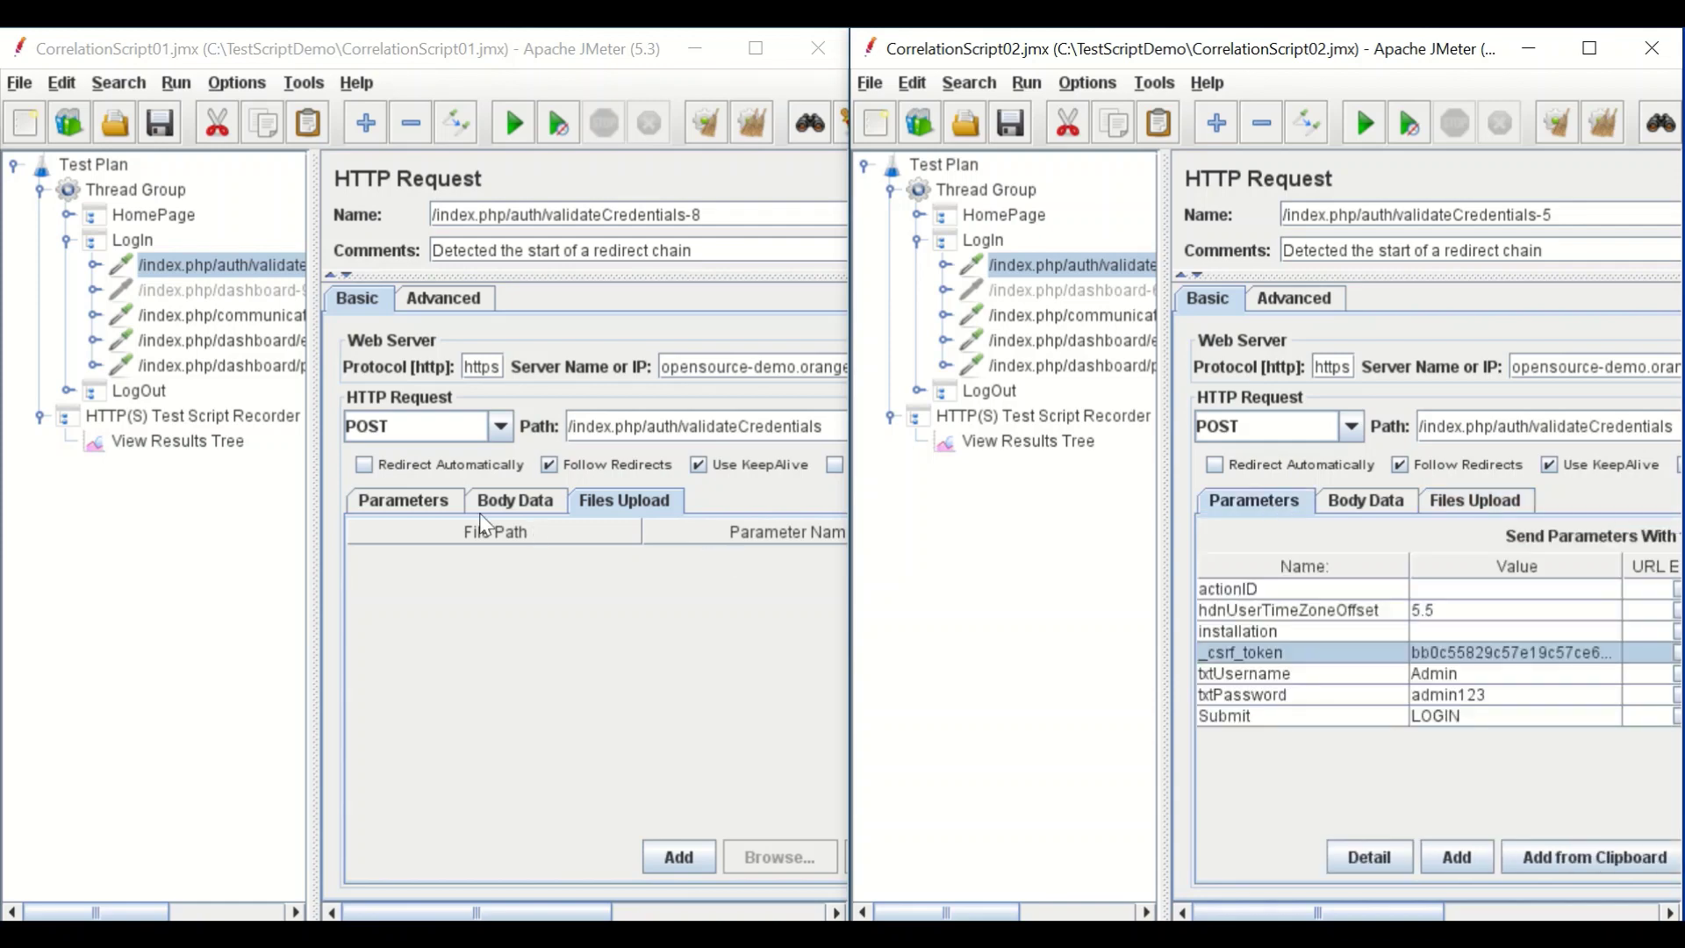
click(425, 502)
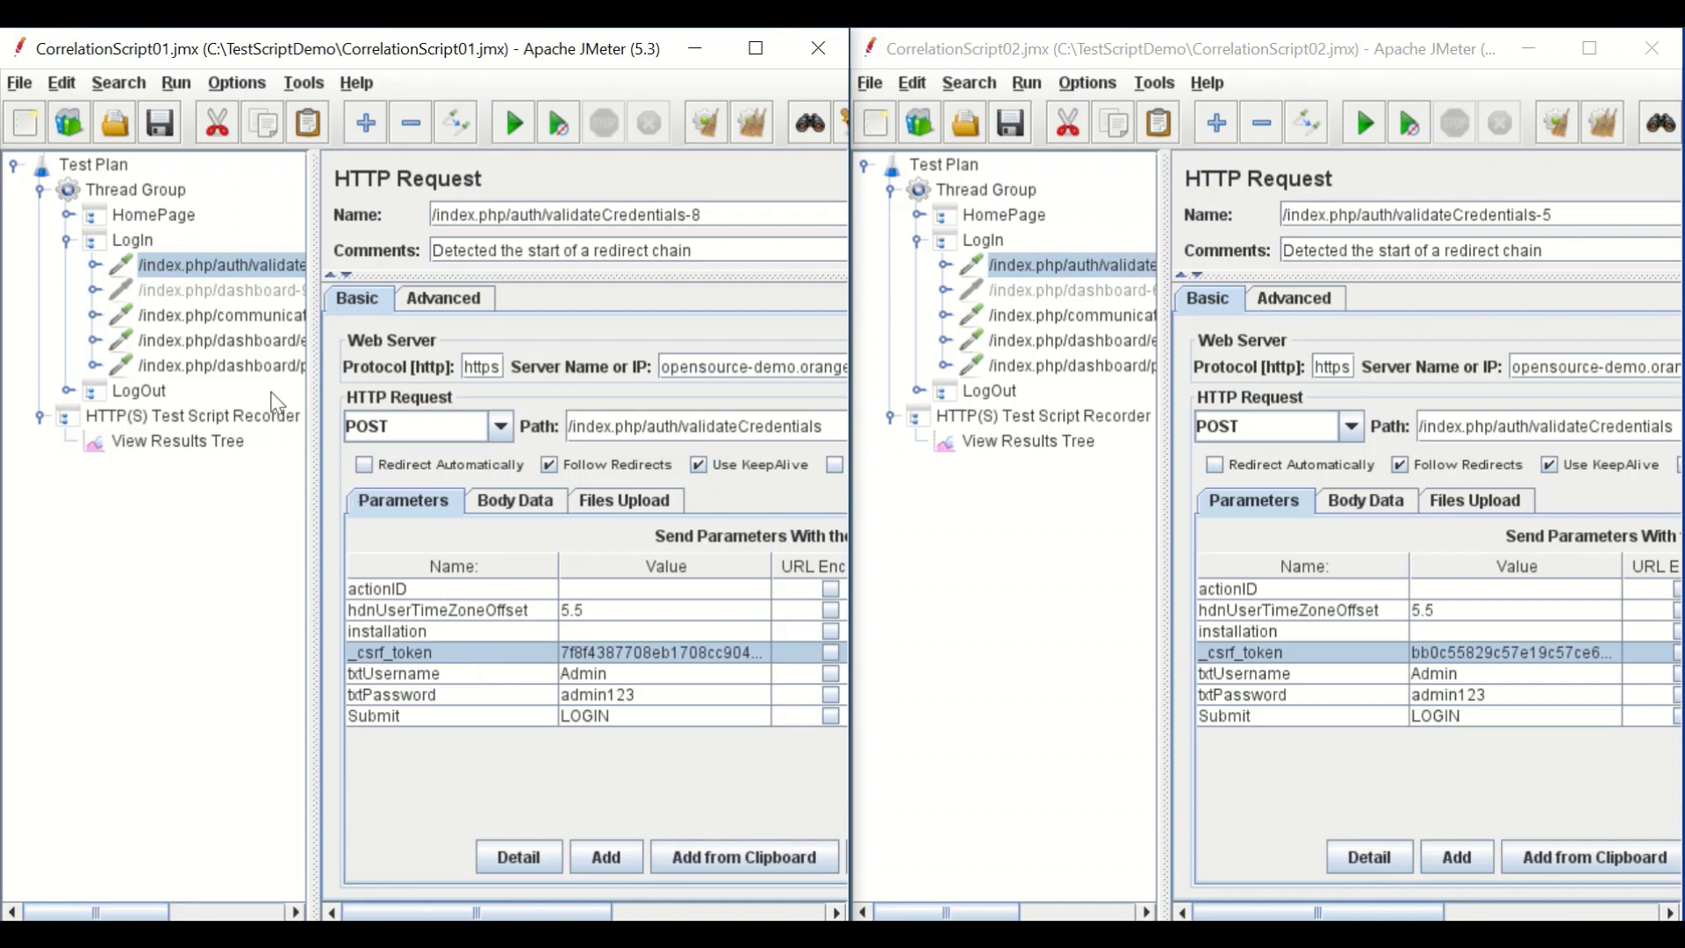
- Compare the path of the disabled /index.php/dashboard redirect request under LogIn in both scripts
click(237, 294)
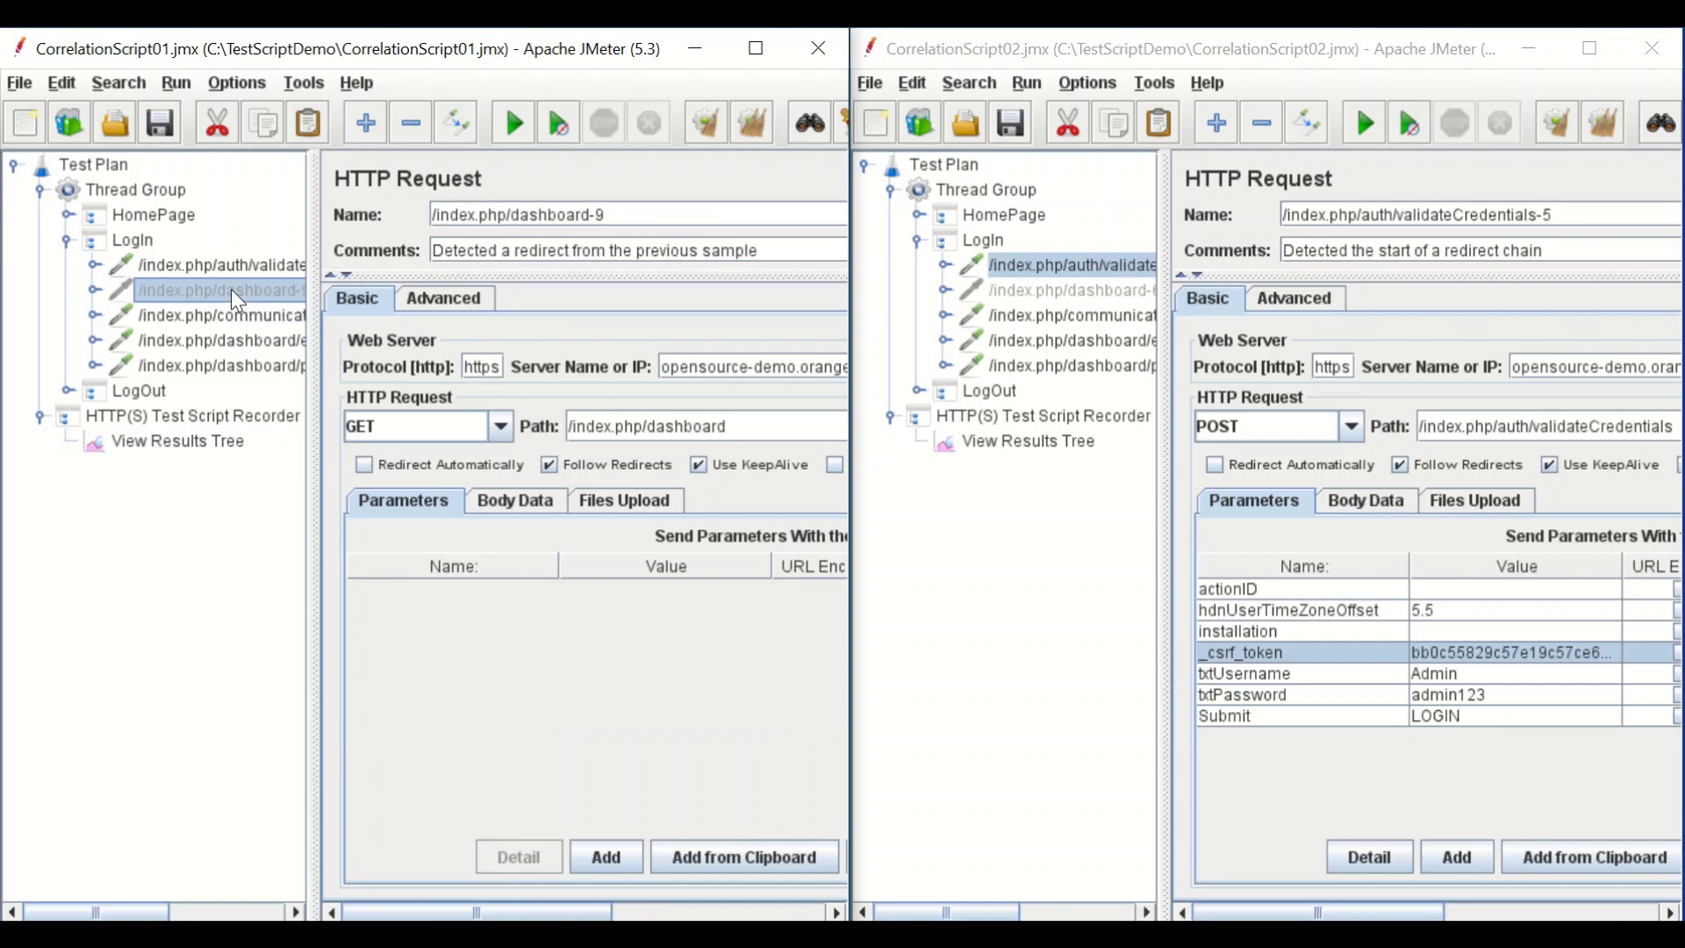
drag(747, 433, 541, 437)
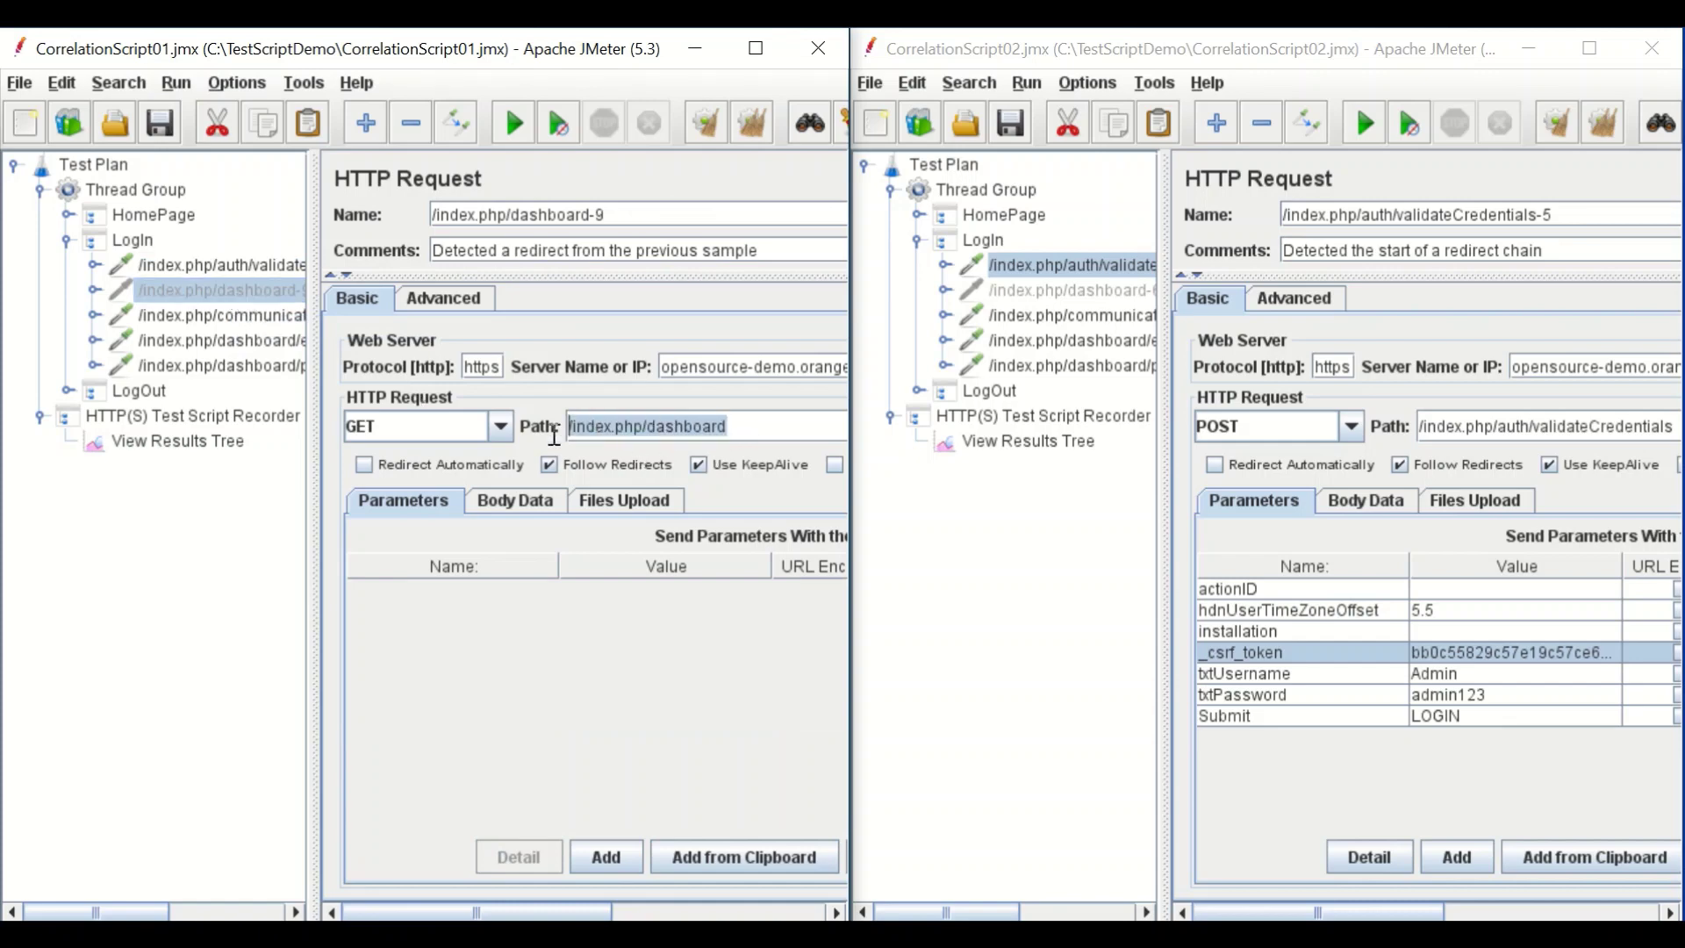
click(1062, 289)
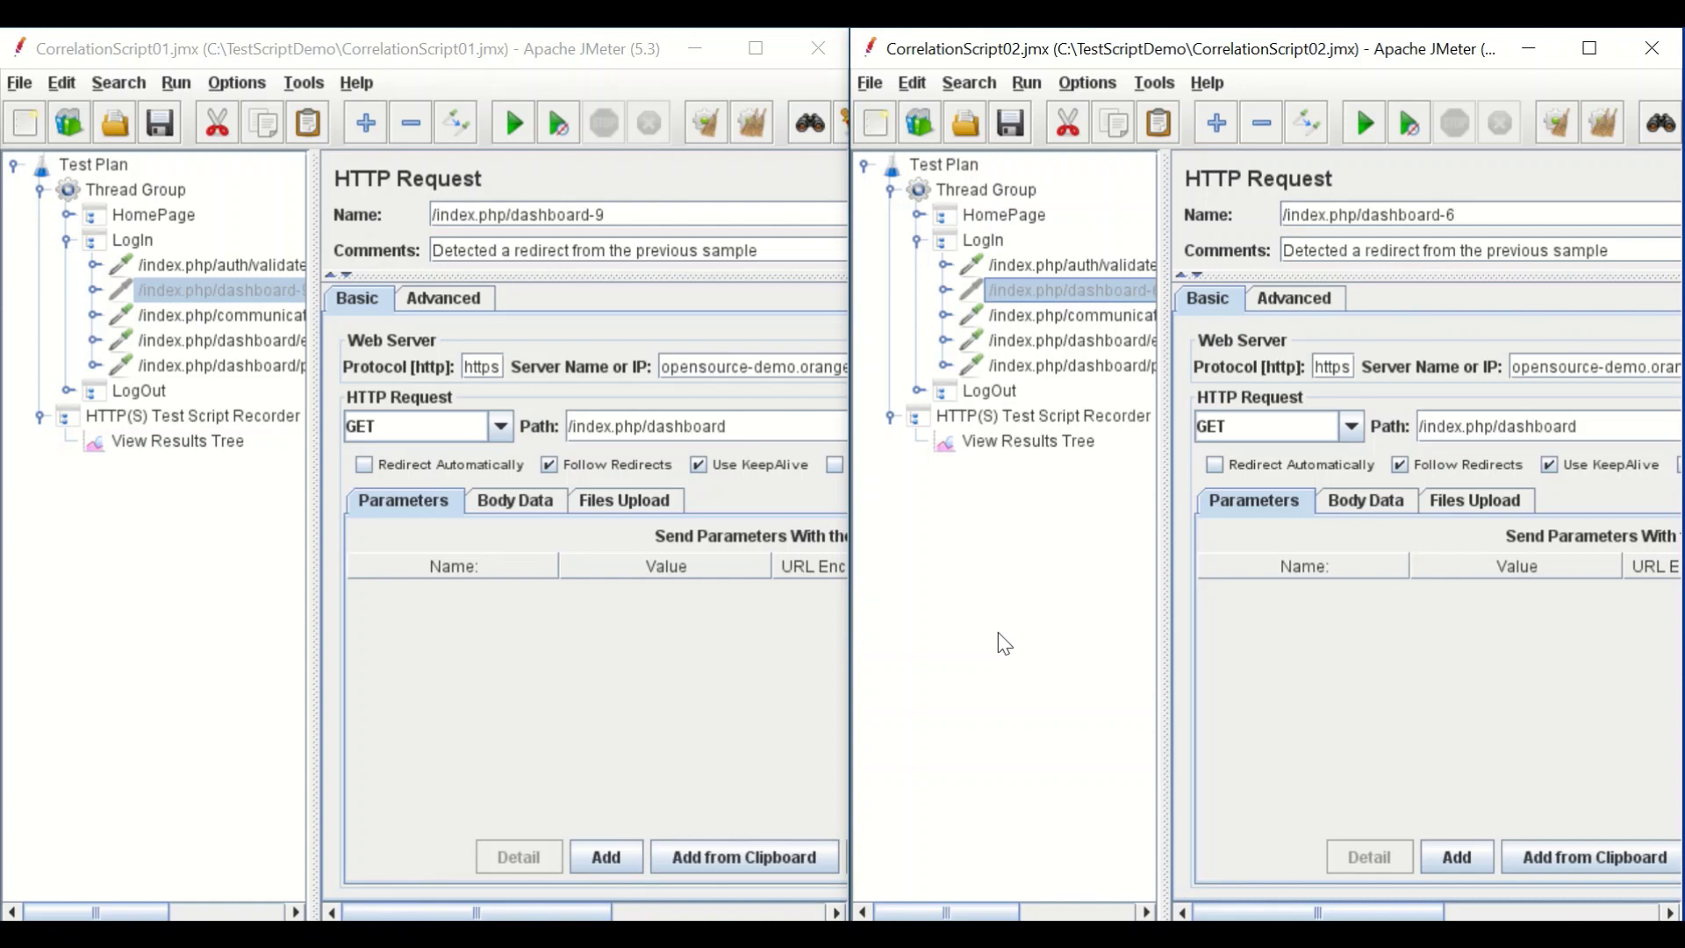
- Compare the request path of sendBeaconMessageAjax-7 under LogIn in both scripts
click(204, 314)
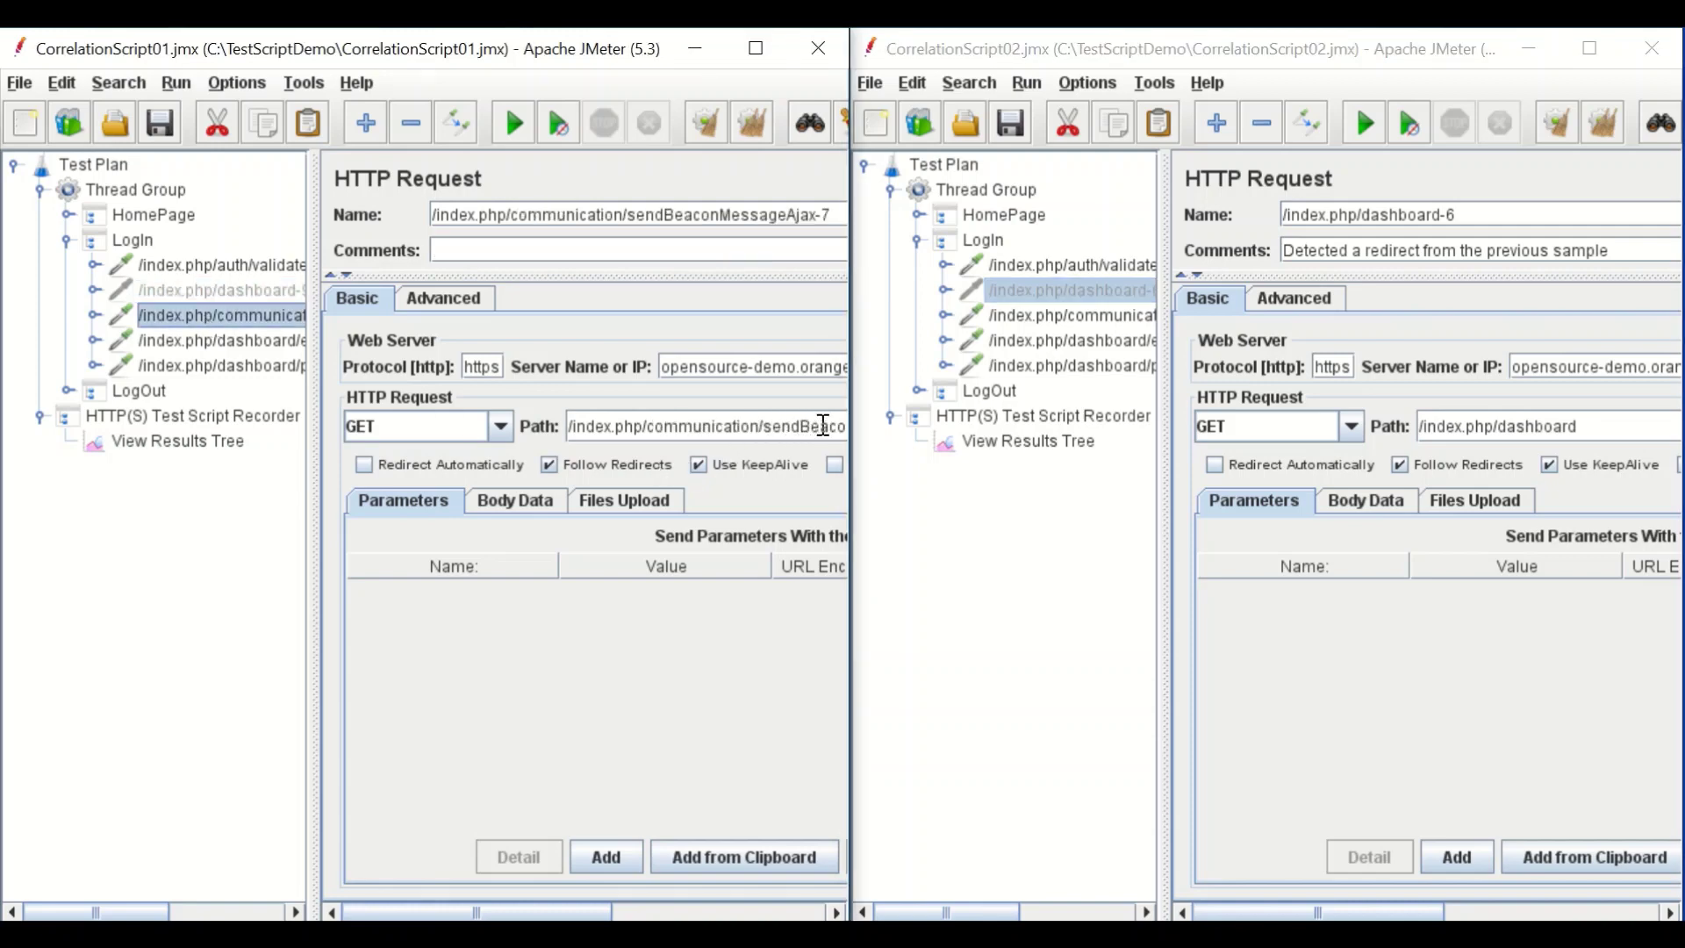
drag(835, 426, 562, 426)
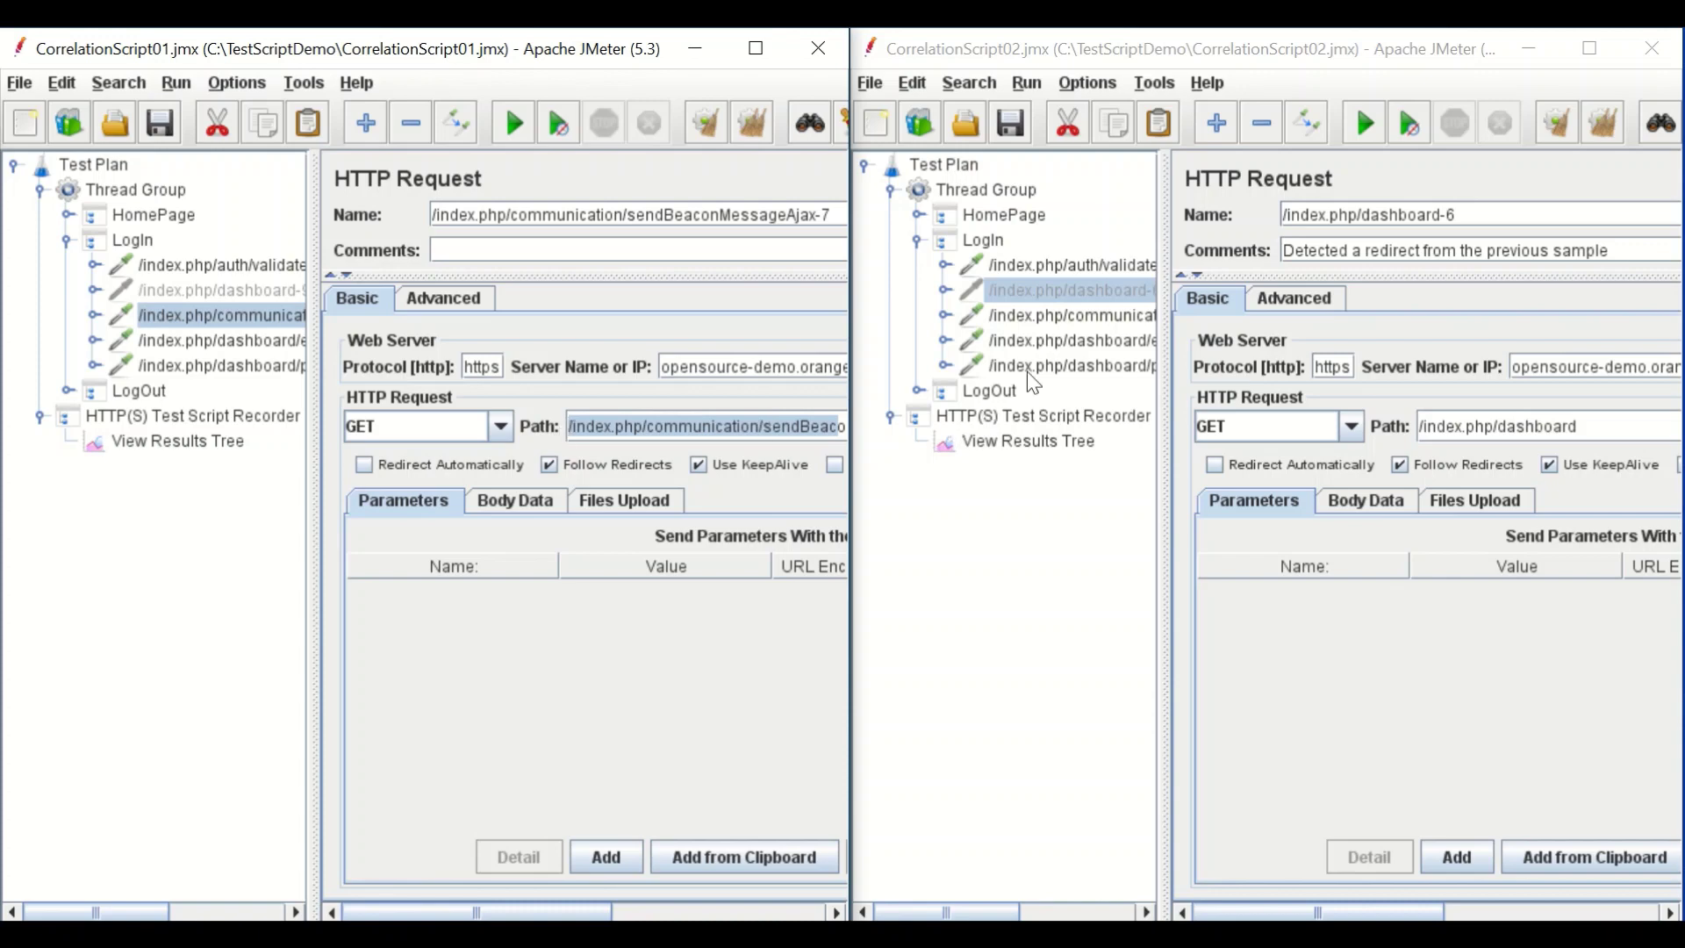
click(1074, 314)
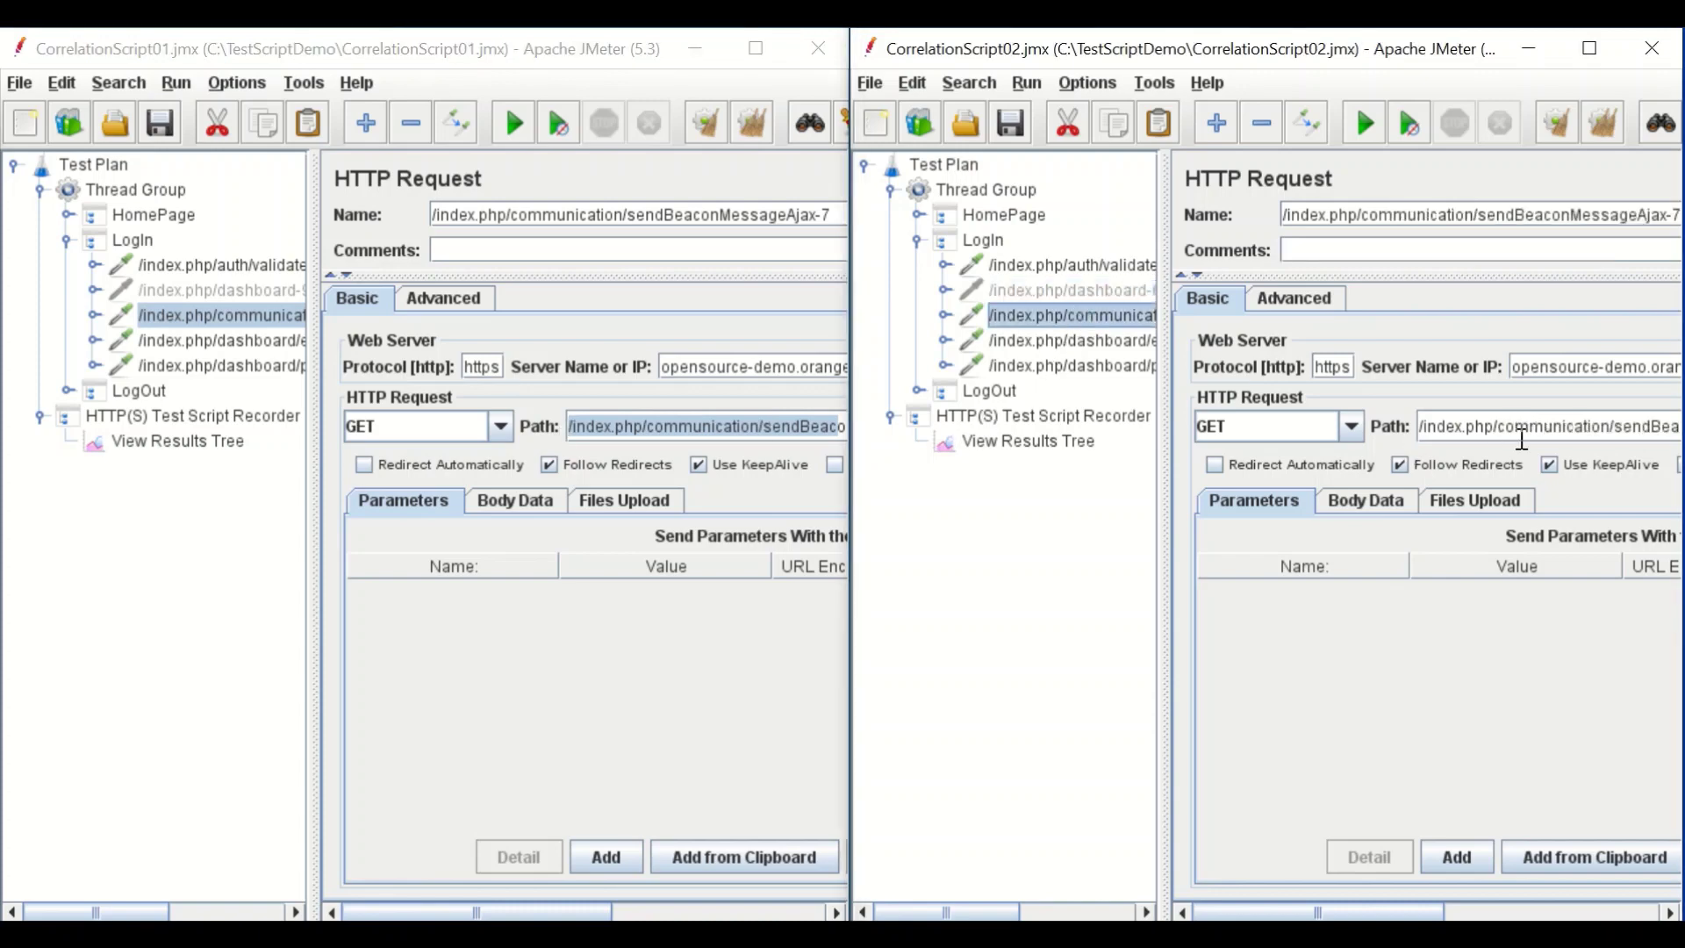
click(1584, 426)
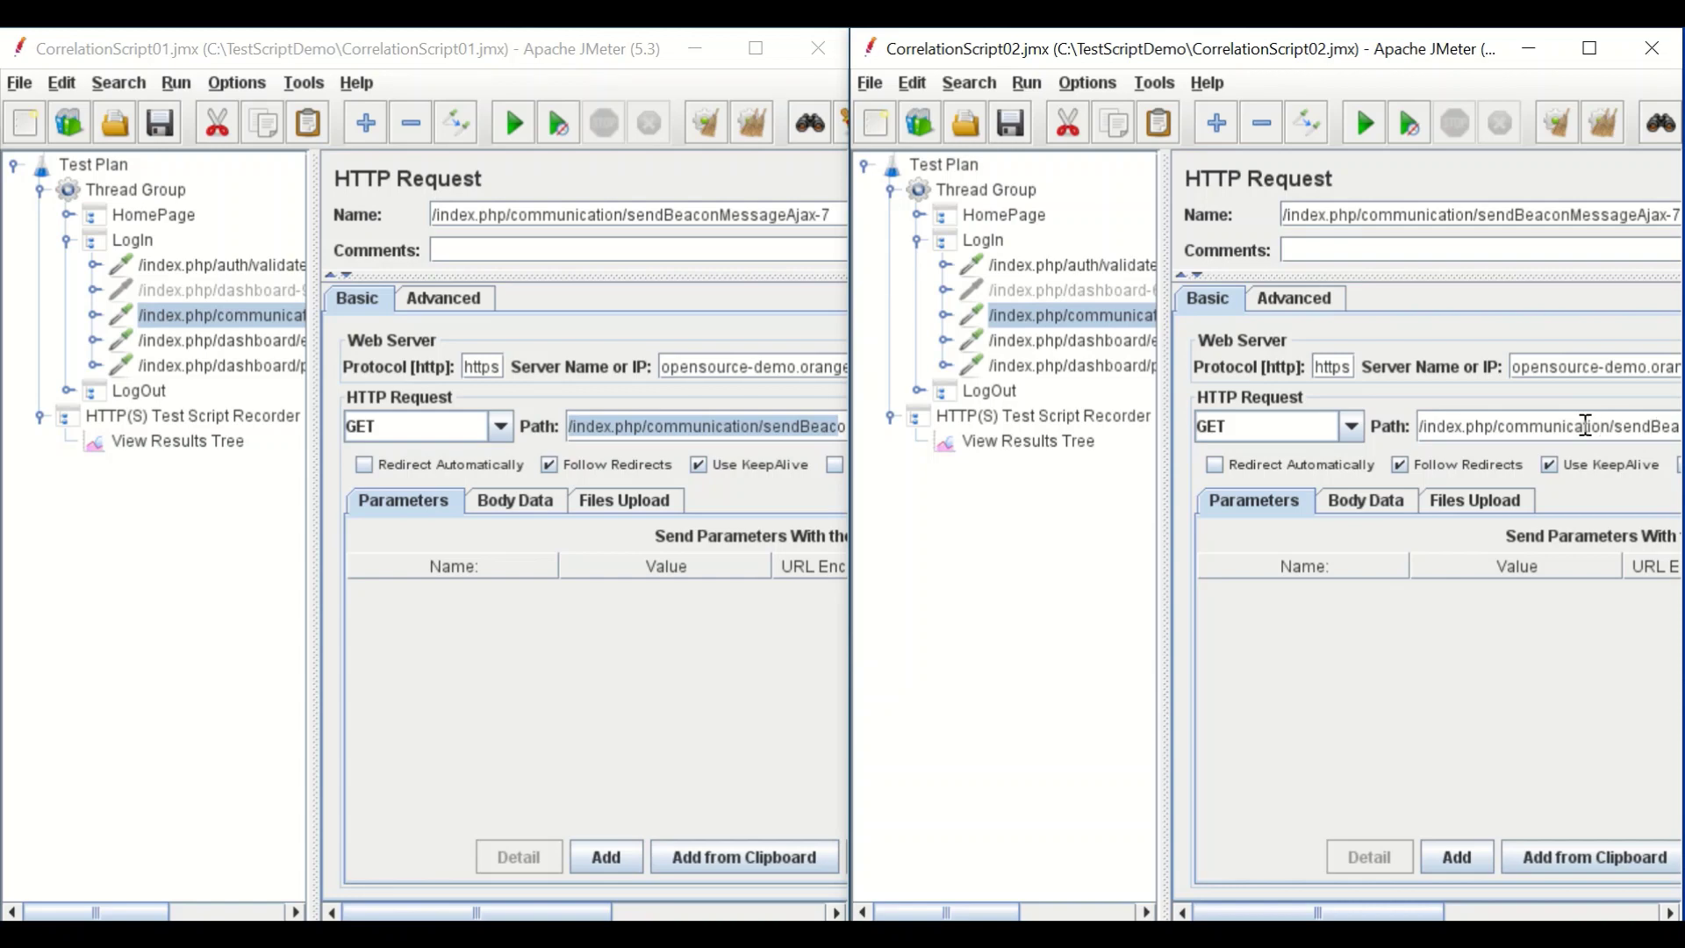
- Compare the body data and file uploads of sendBeaconMessageAjax-7 in both scripts
click(509, 507)
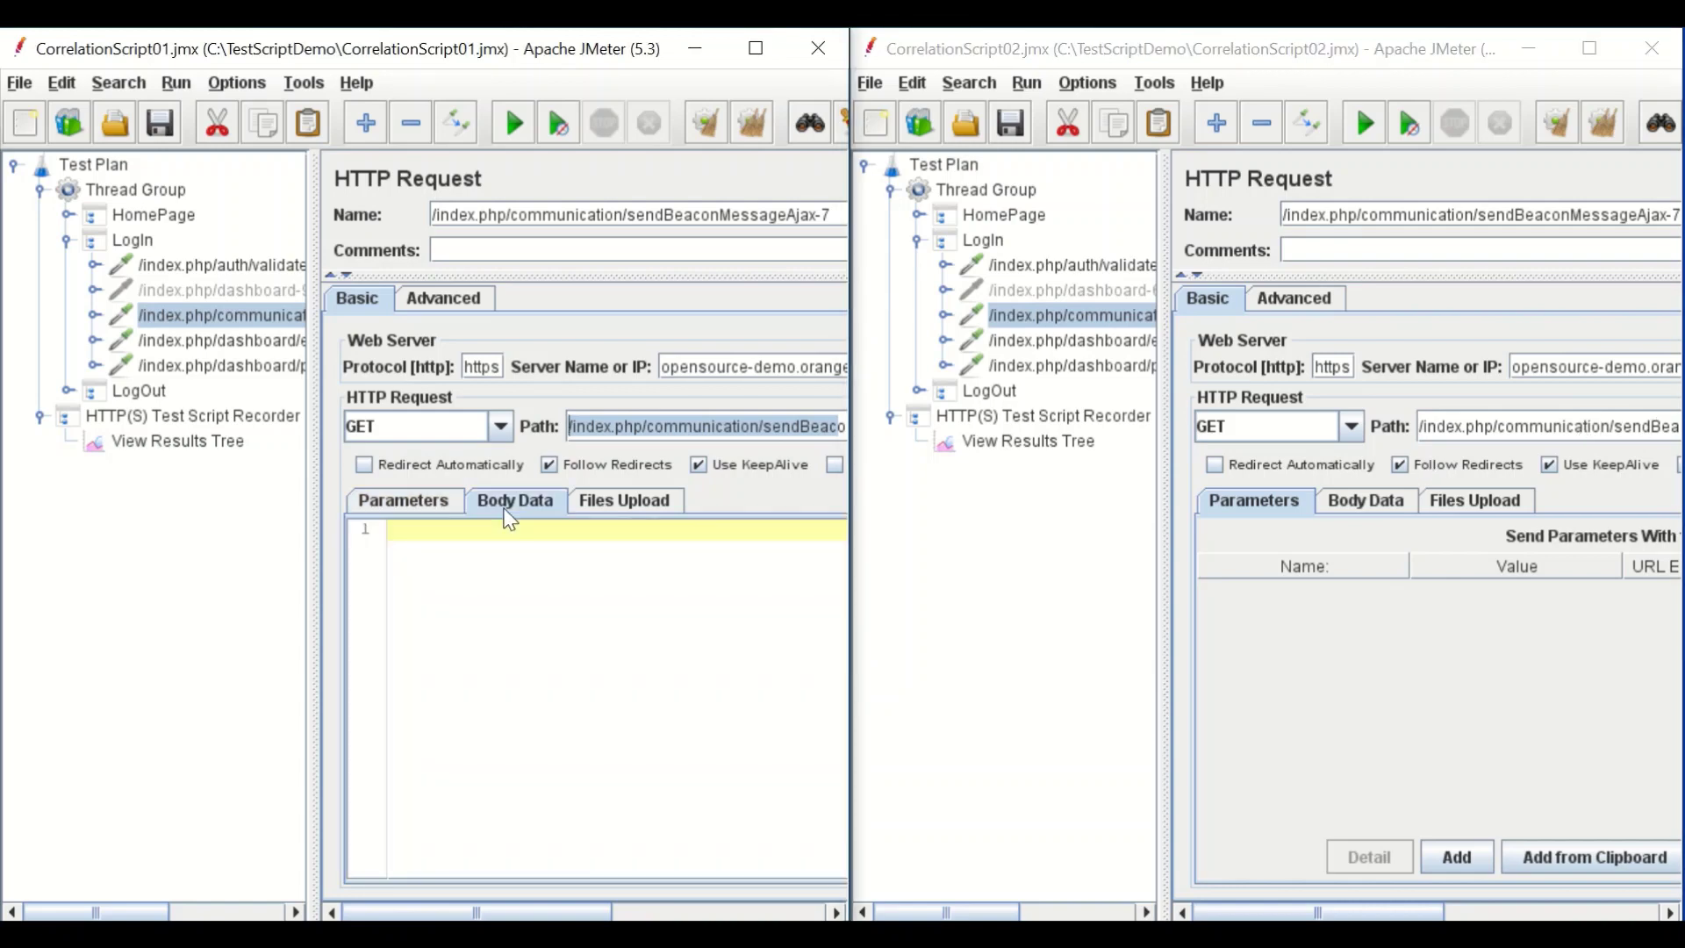
click(621, 501)
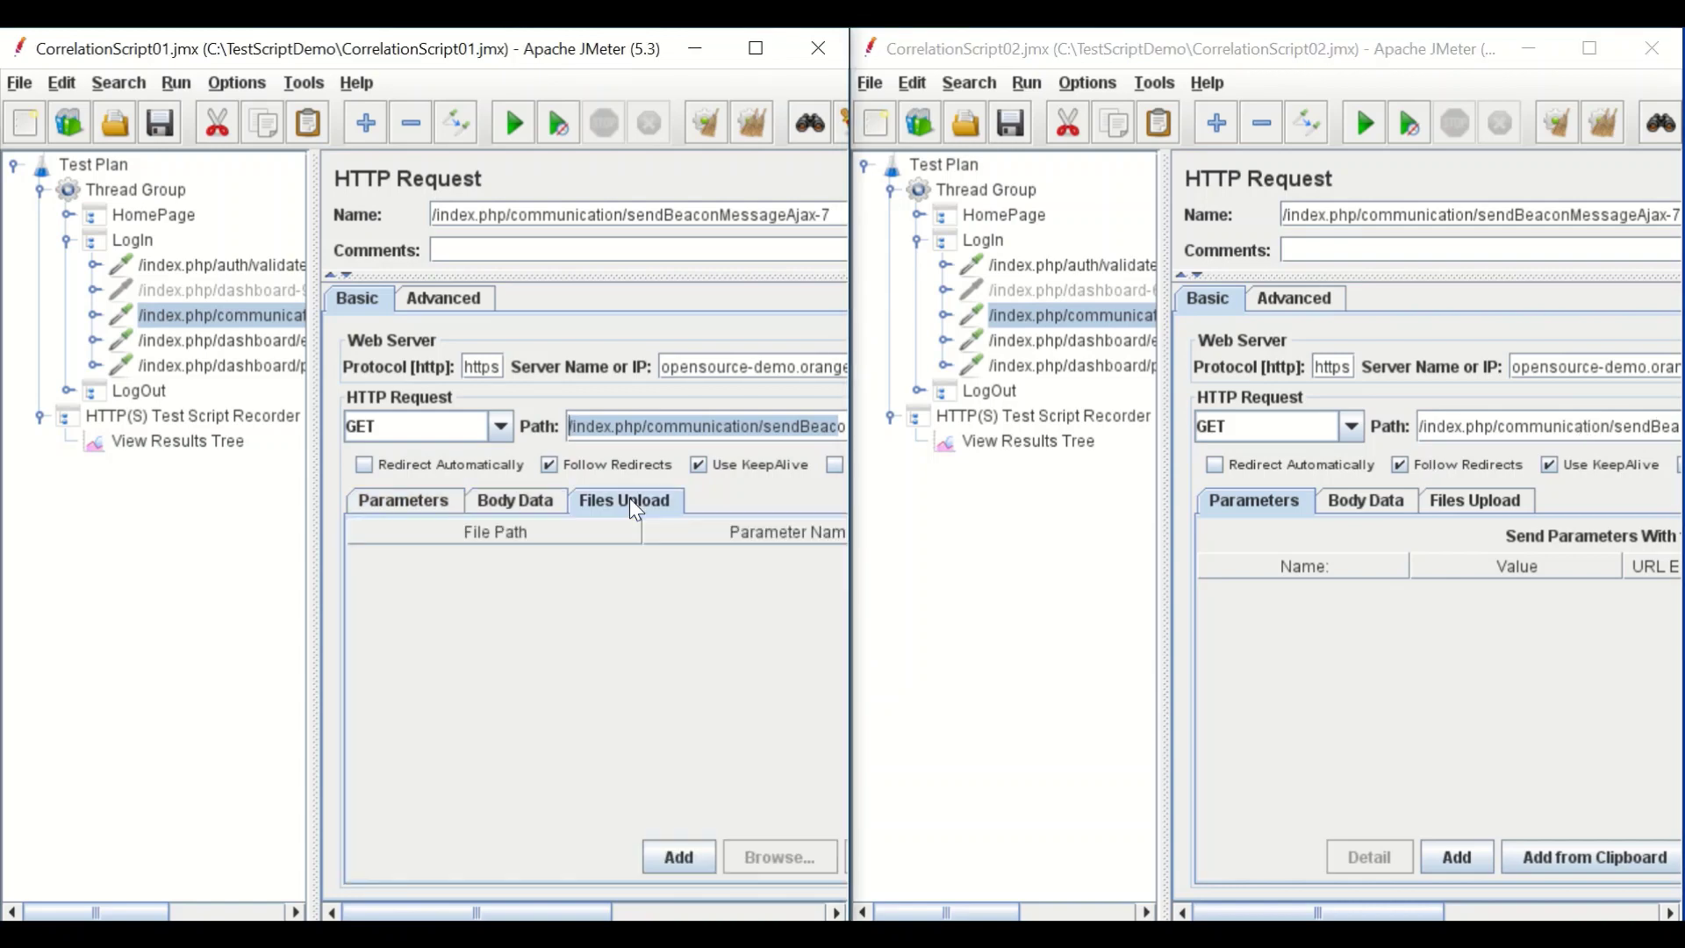
click(1369, 503)
click(1479, 500)
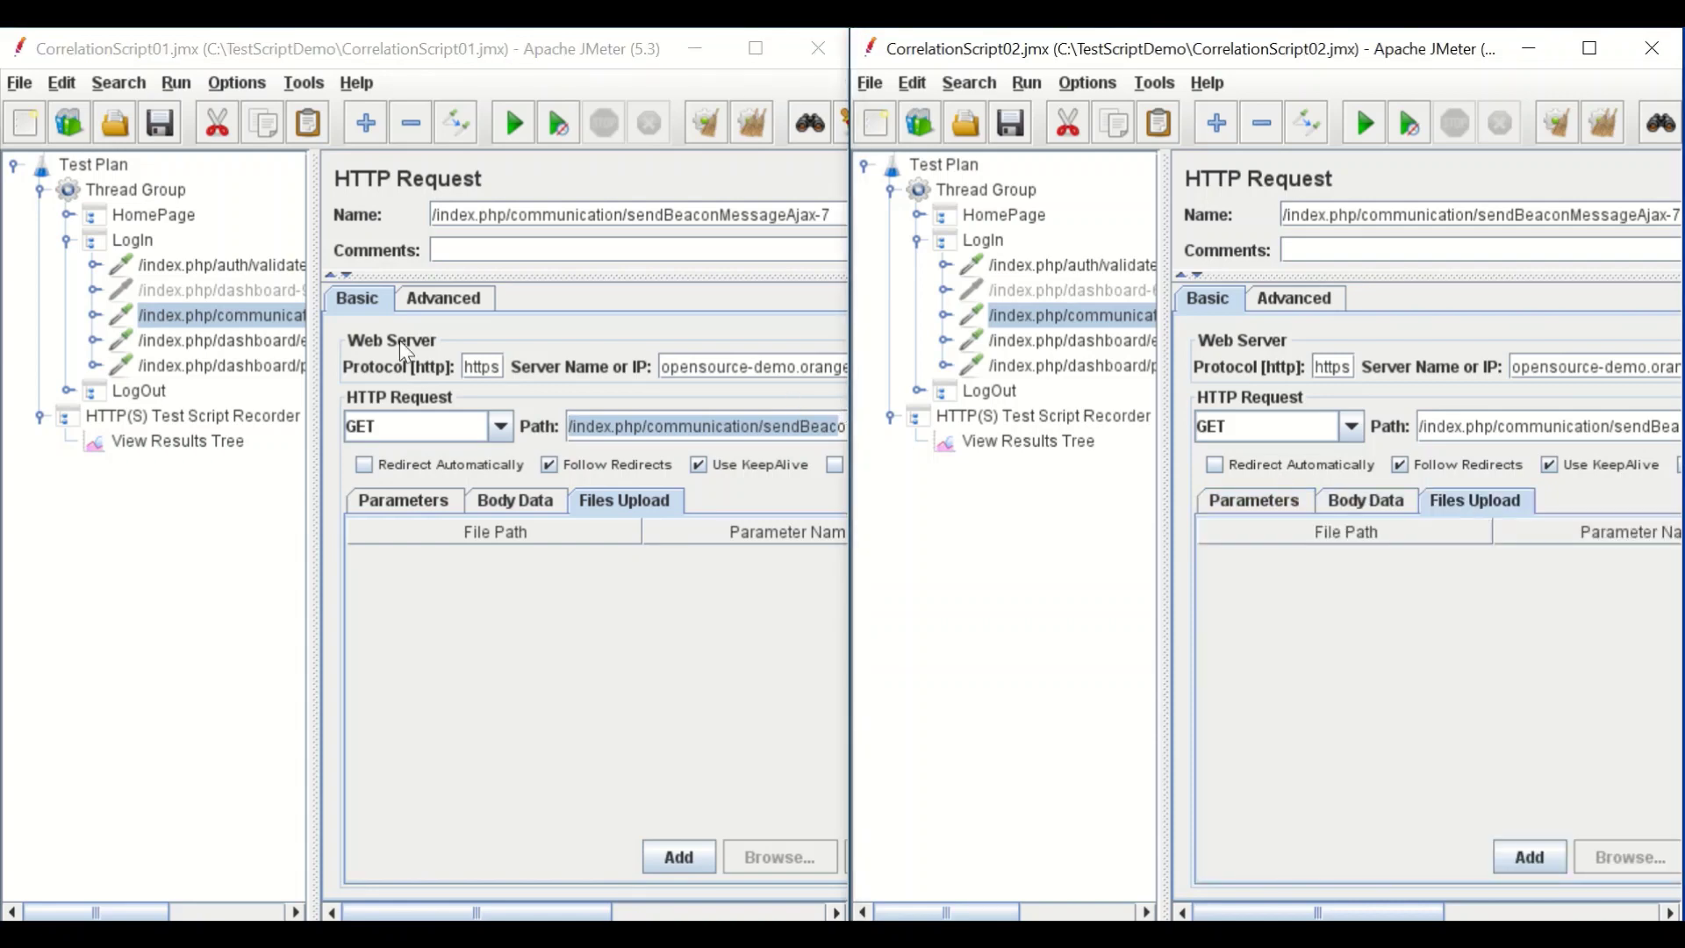
- Compare the request path of the employeeDistribution request under LogIn in both scripts
click(265, 342)
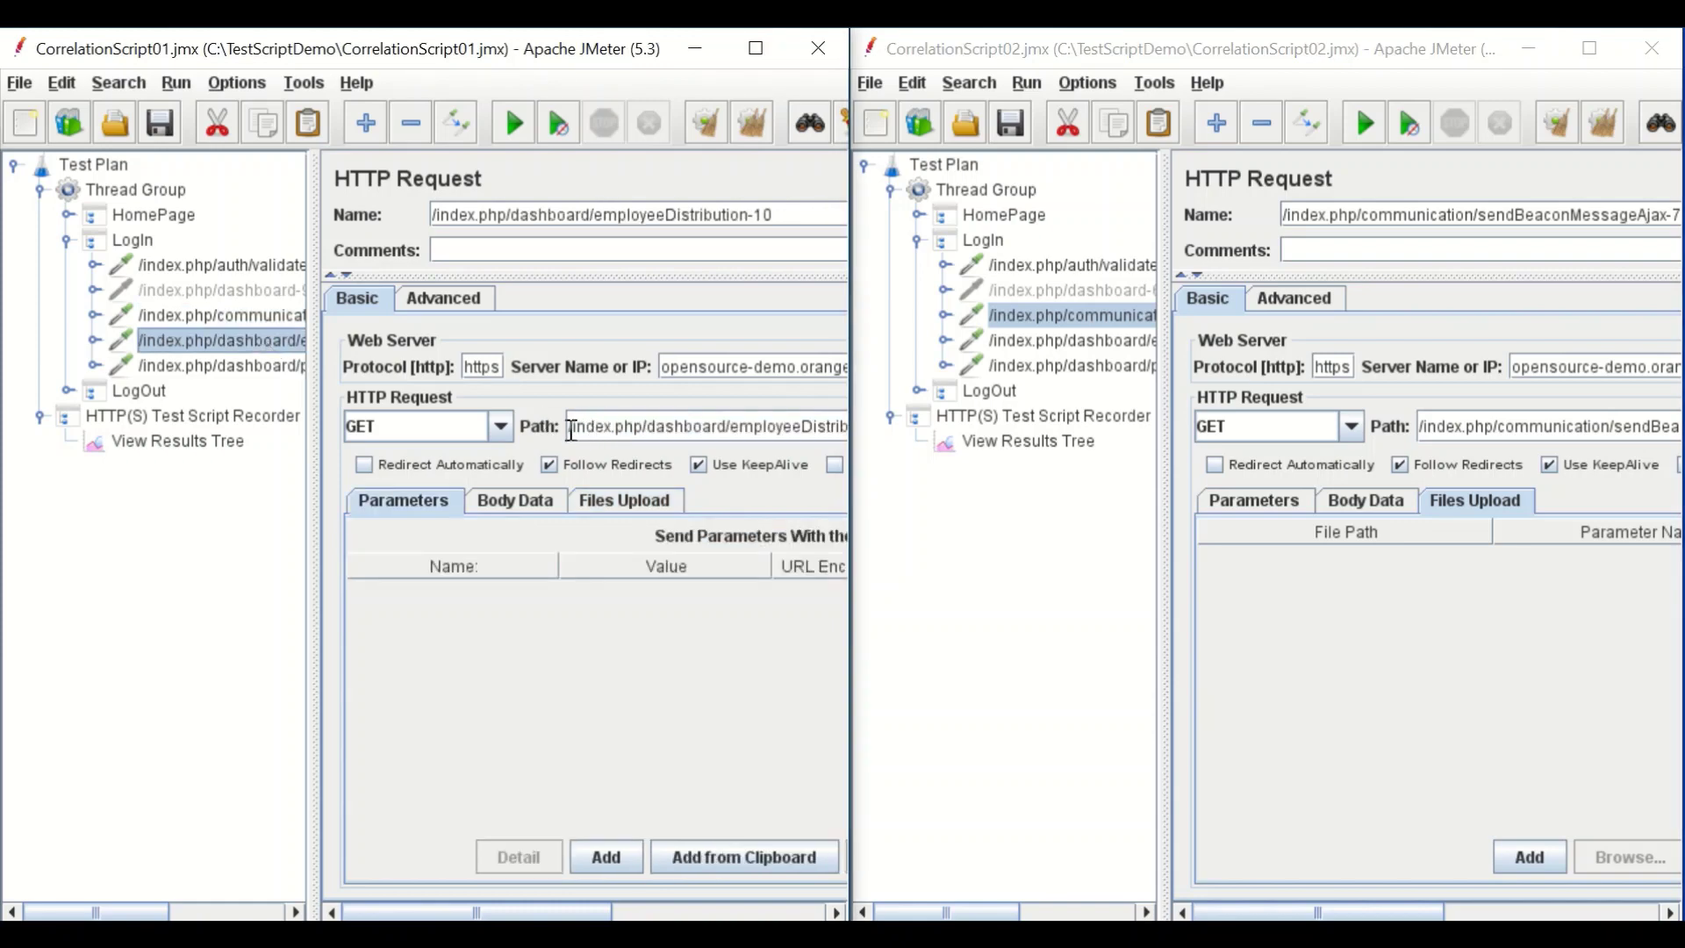
drag(570, 429, 847, 429)
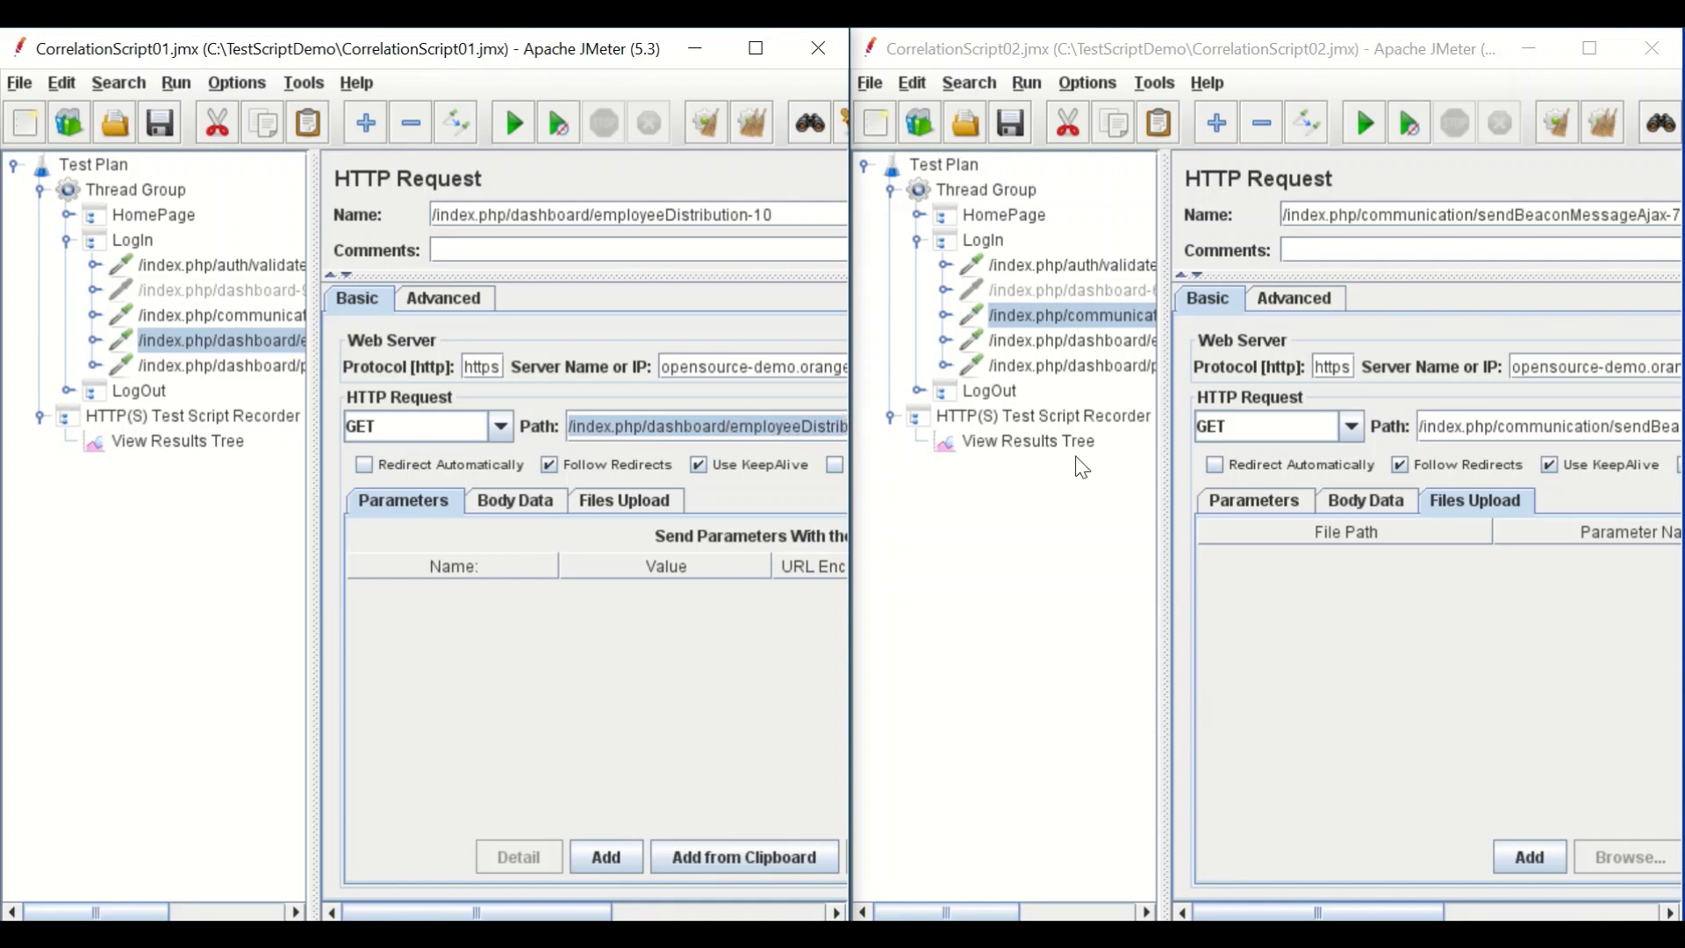
click(1076, 341)
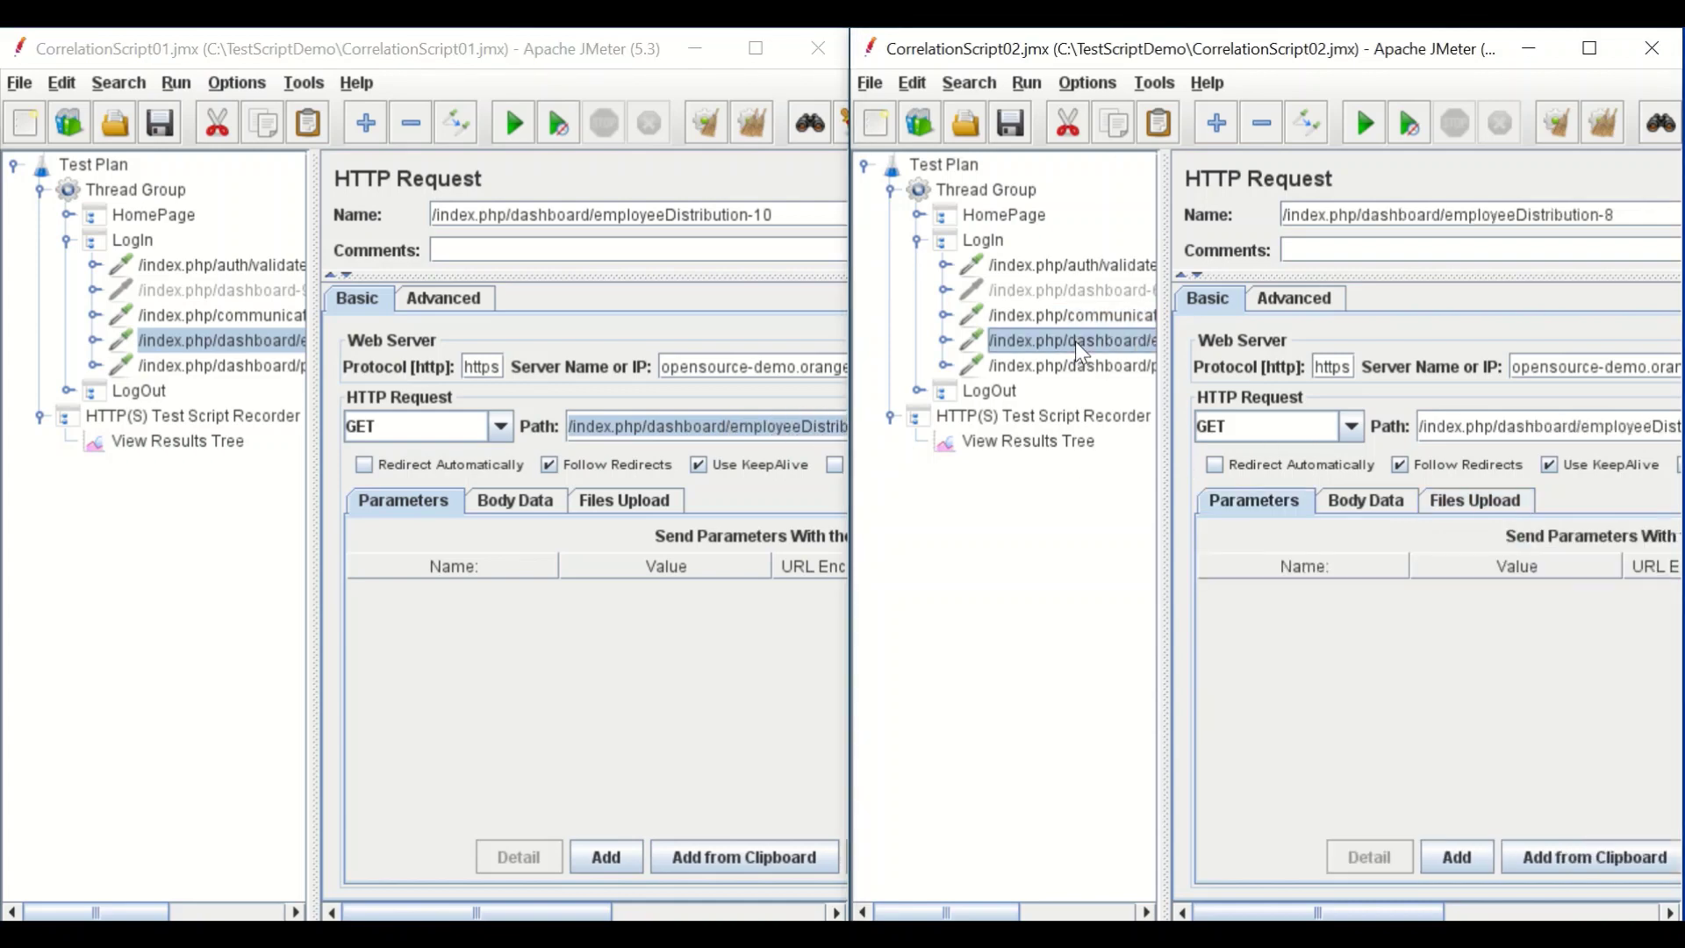
- Examine the request paths of pendingLeaveRequests-11 in CorrelationScript01 and employeeDistribution-8 in CorrelationScript02
click(240, 366)
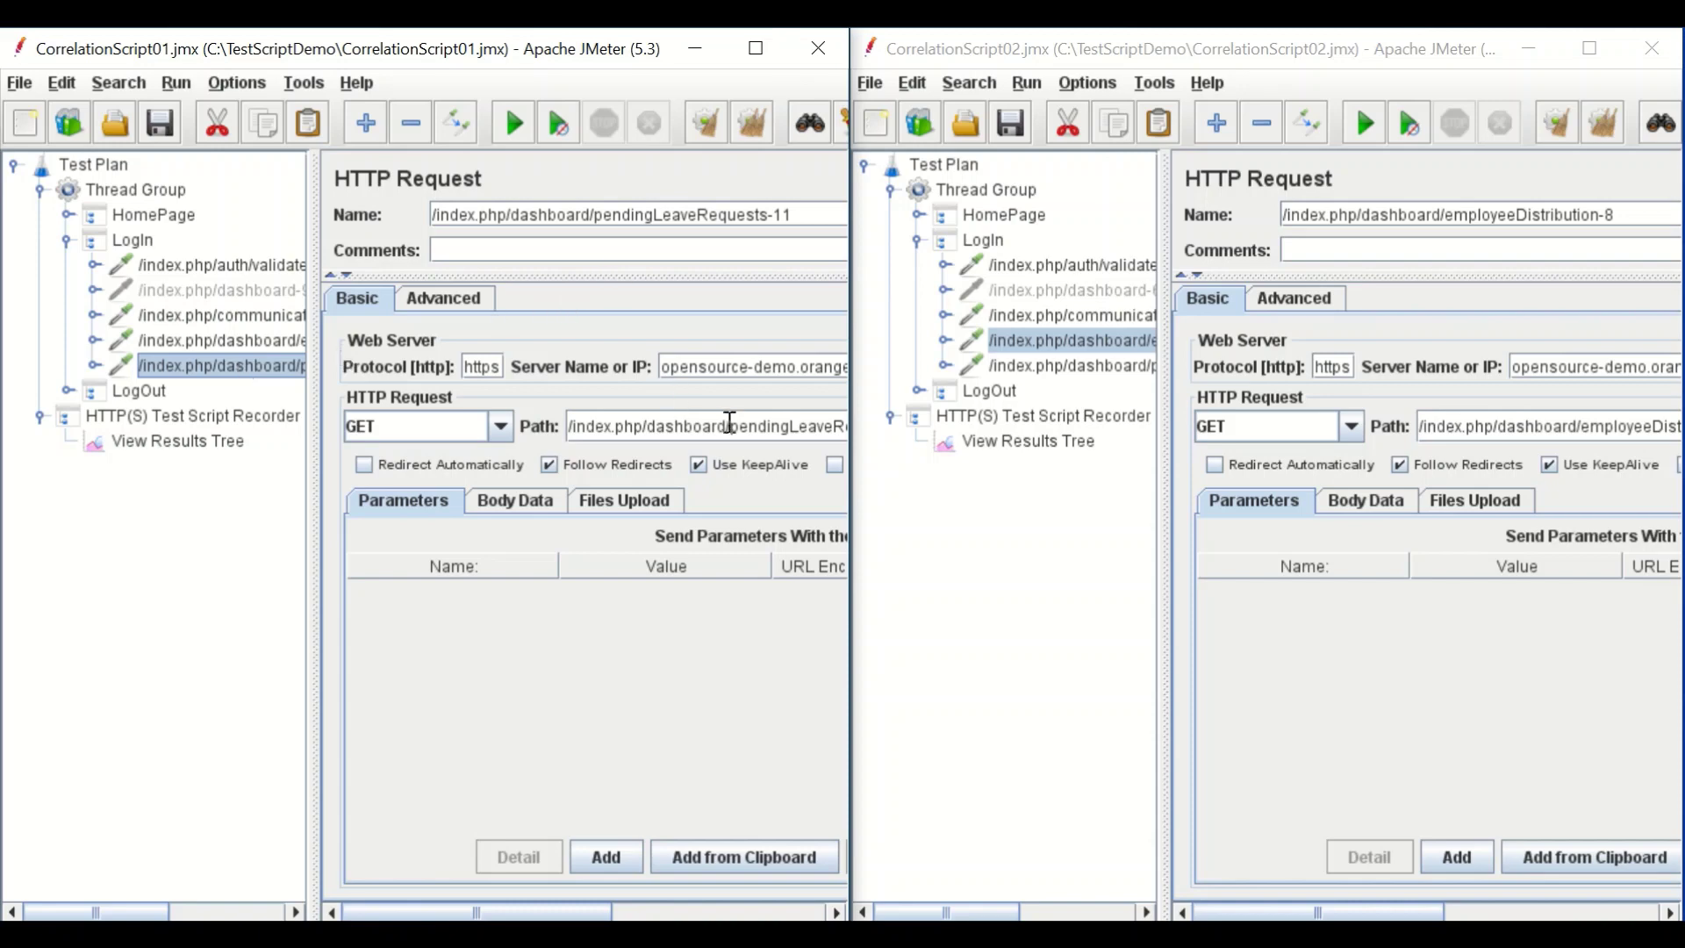
drag(569, 427, 844, 426)
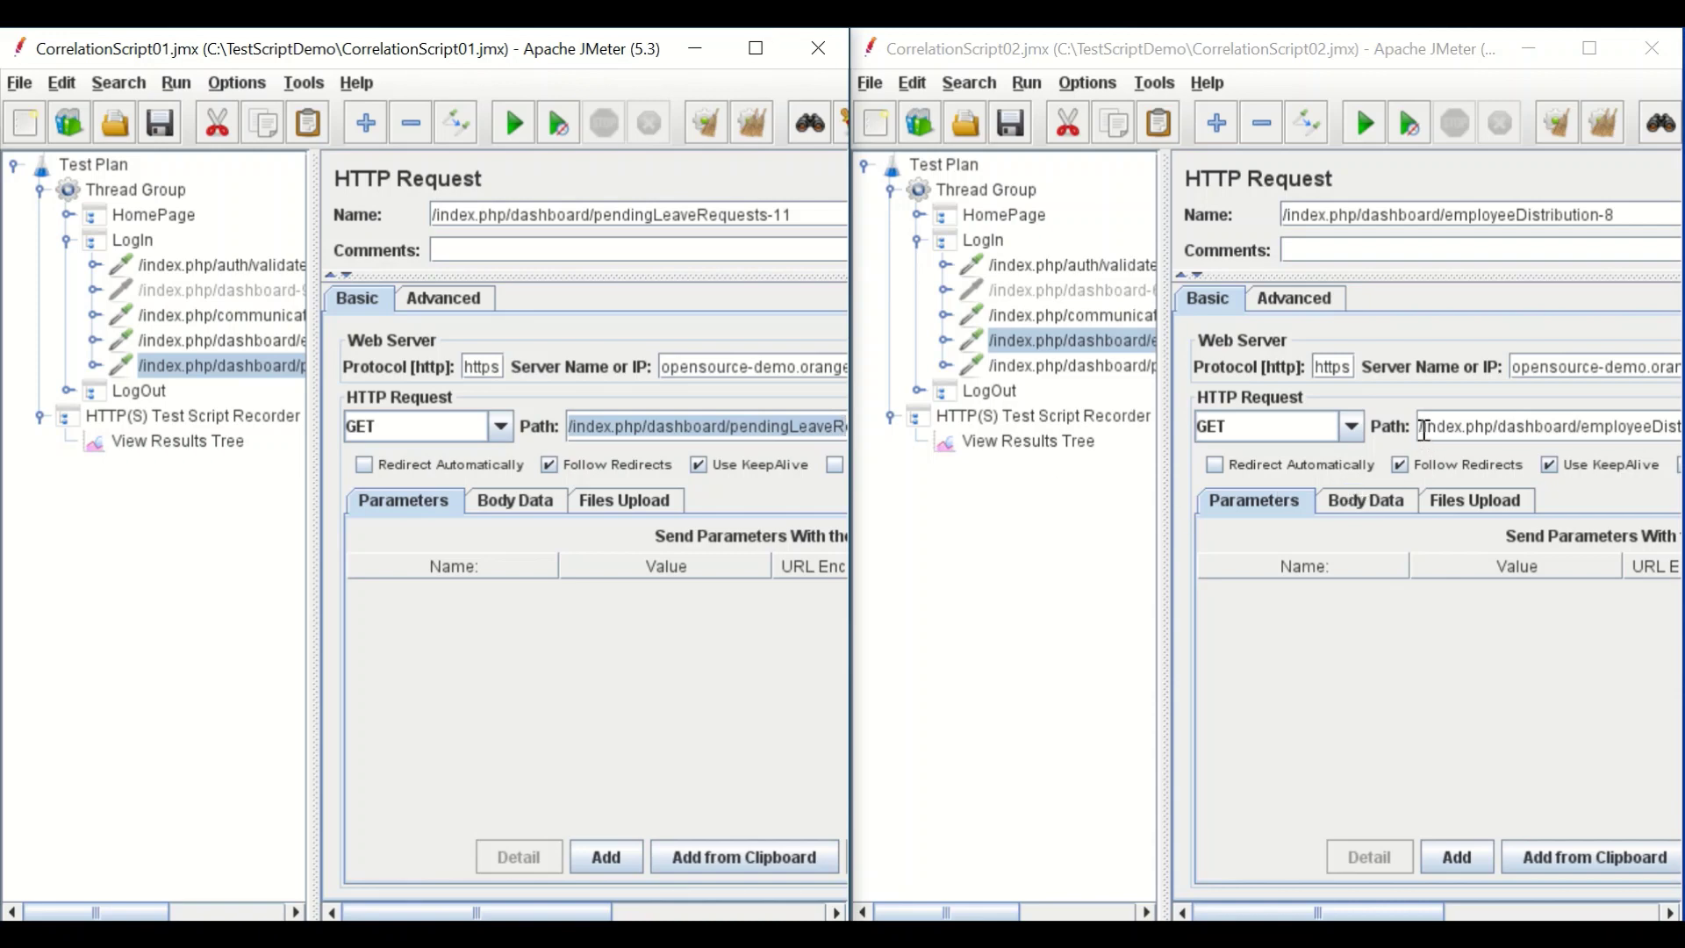
drag(1419, 427, 1658, 425)
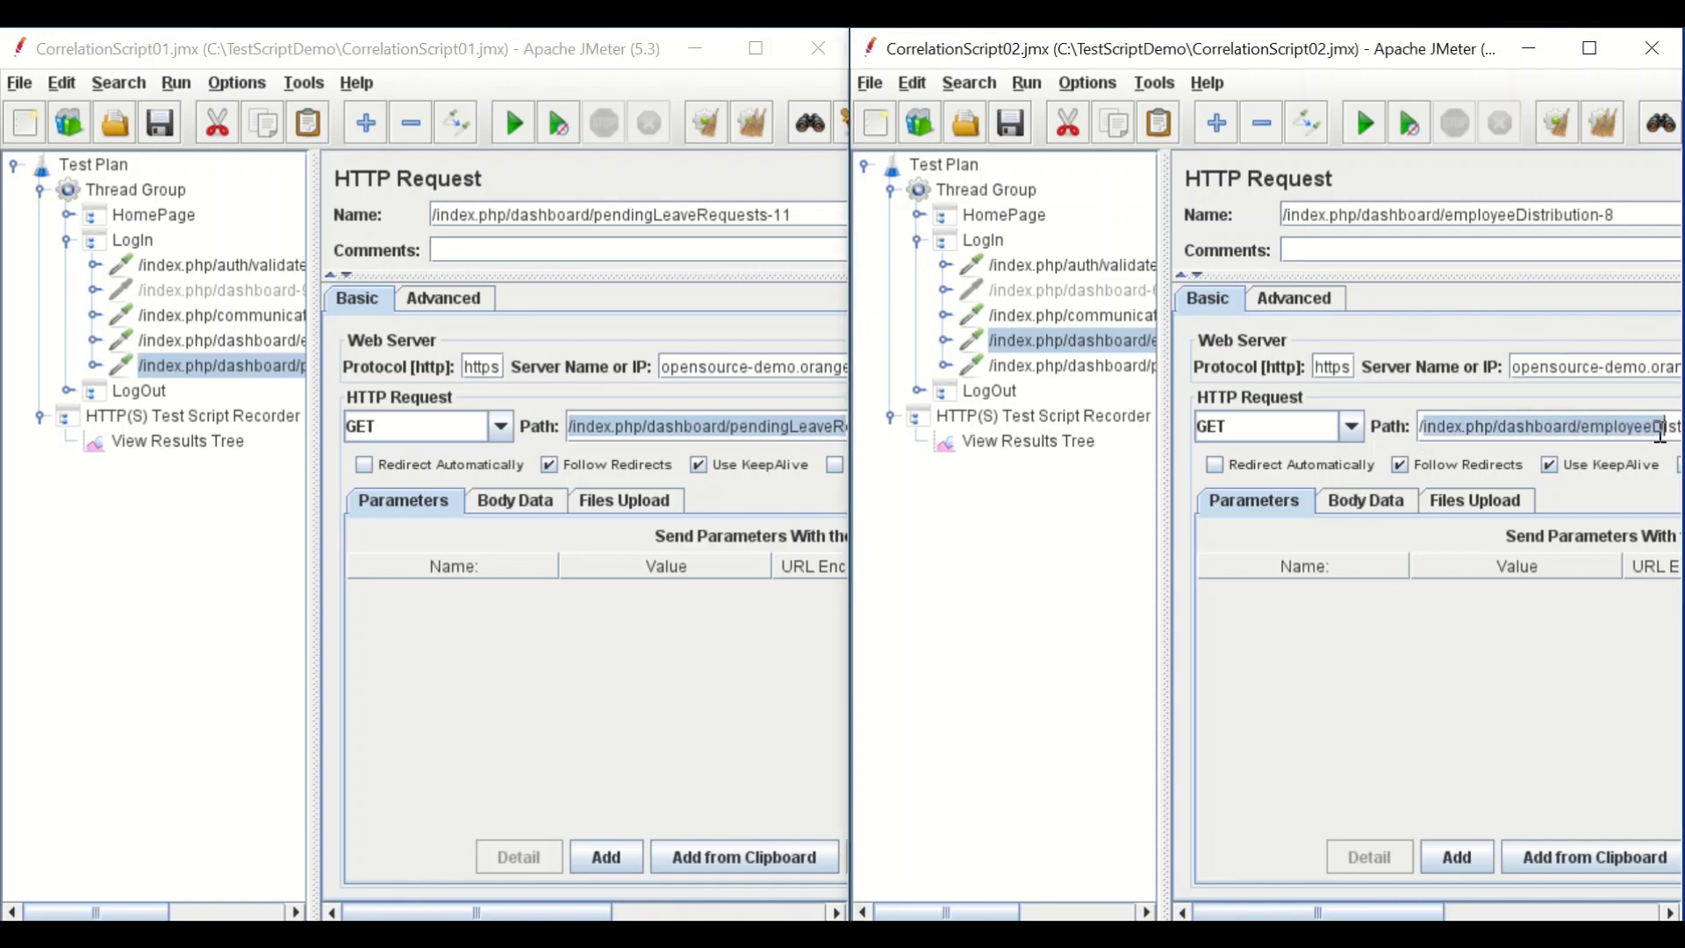
- Check the body data and file uploads of employeeDistribution-8 in CorrelationScript02 and pendingLeaveRequests-11 in CorrelationScript01
click(1345, 506)
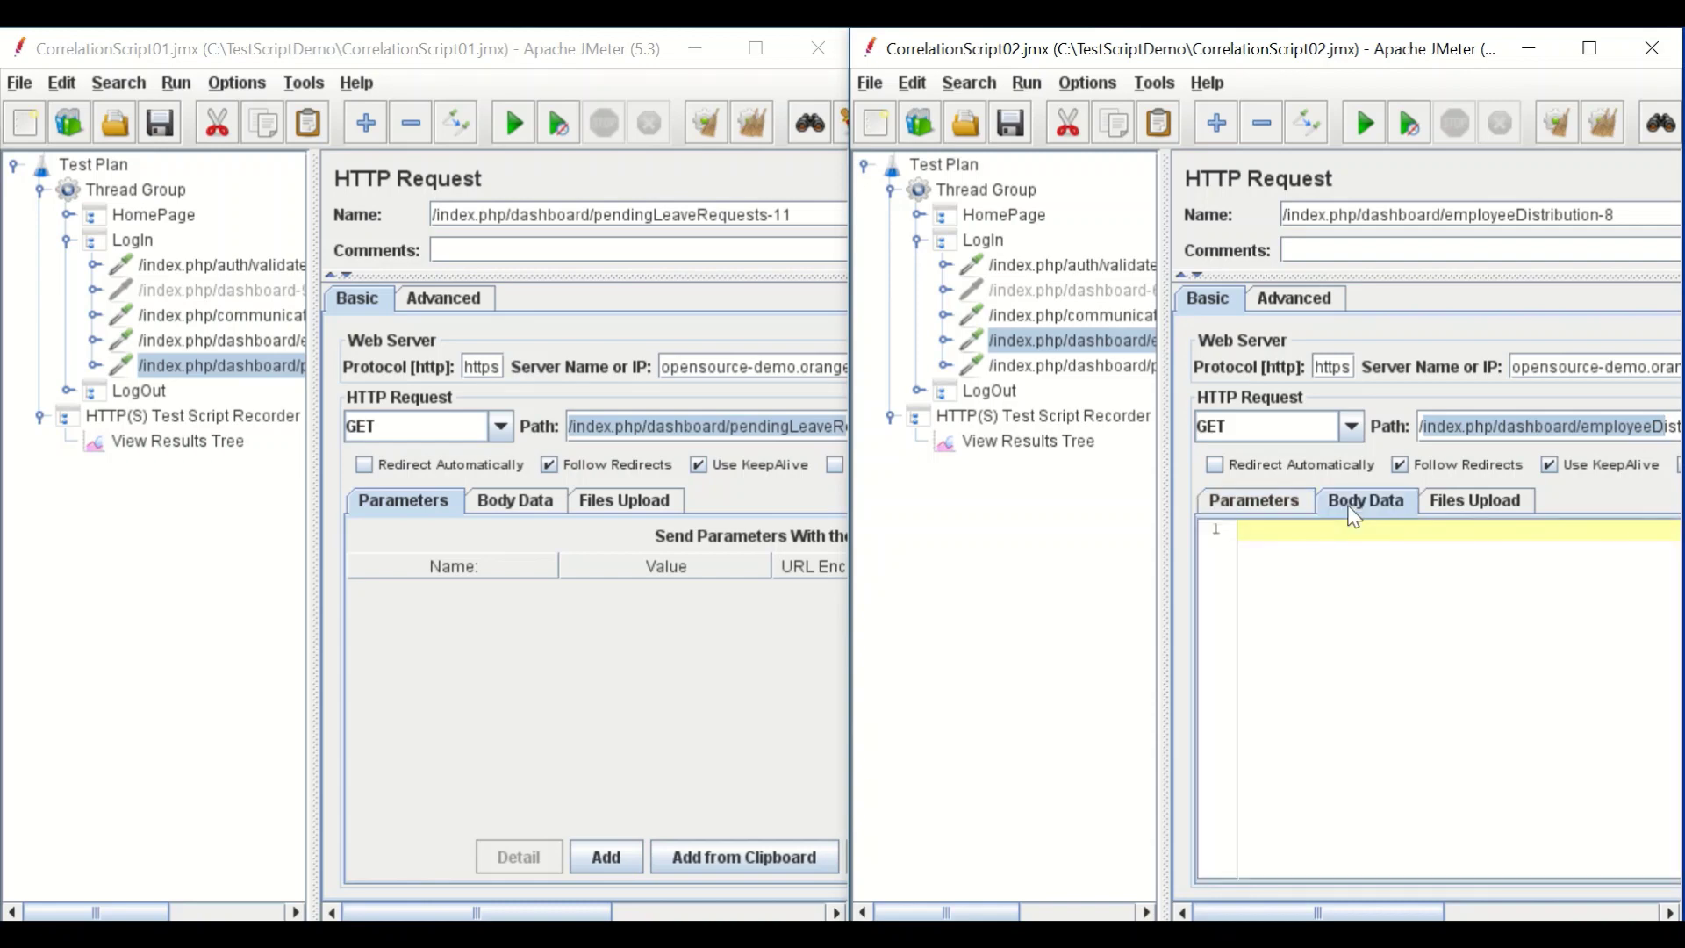
click(1471, 509)
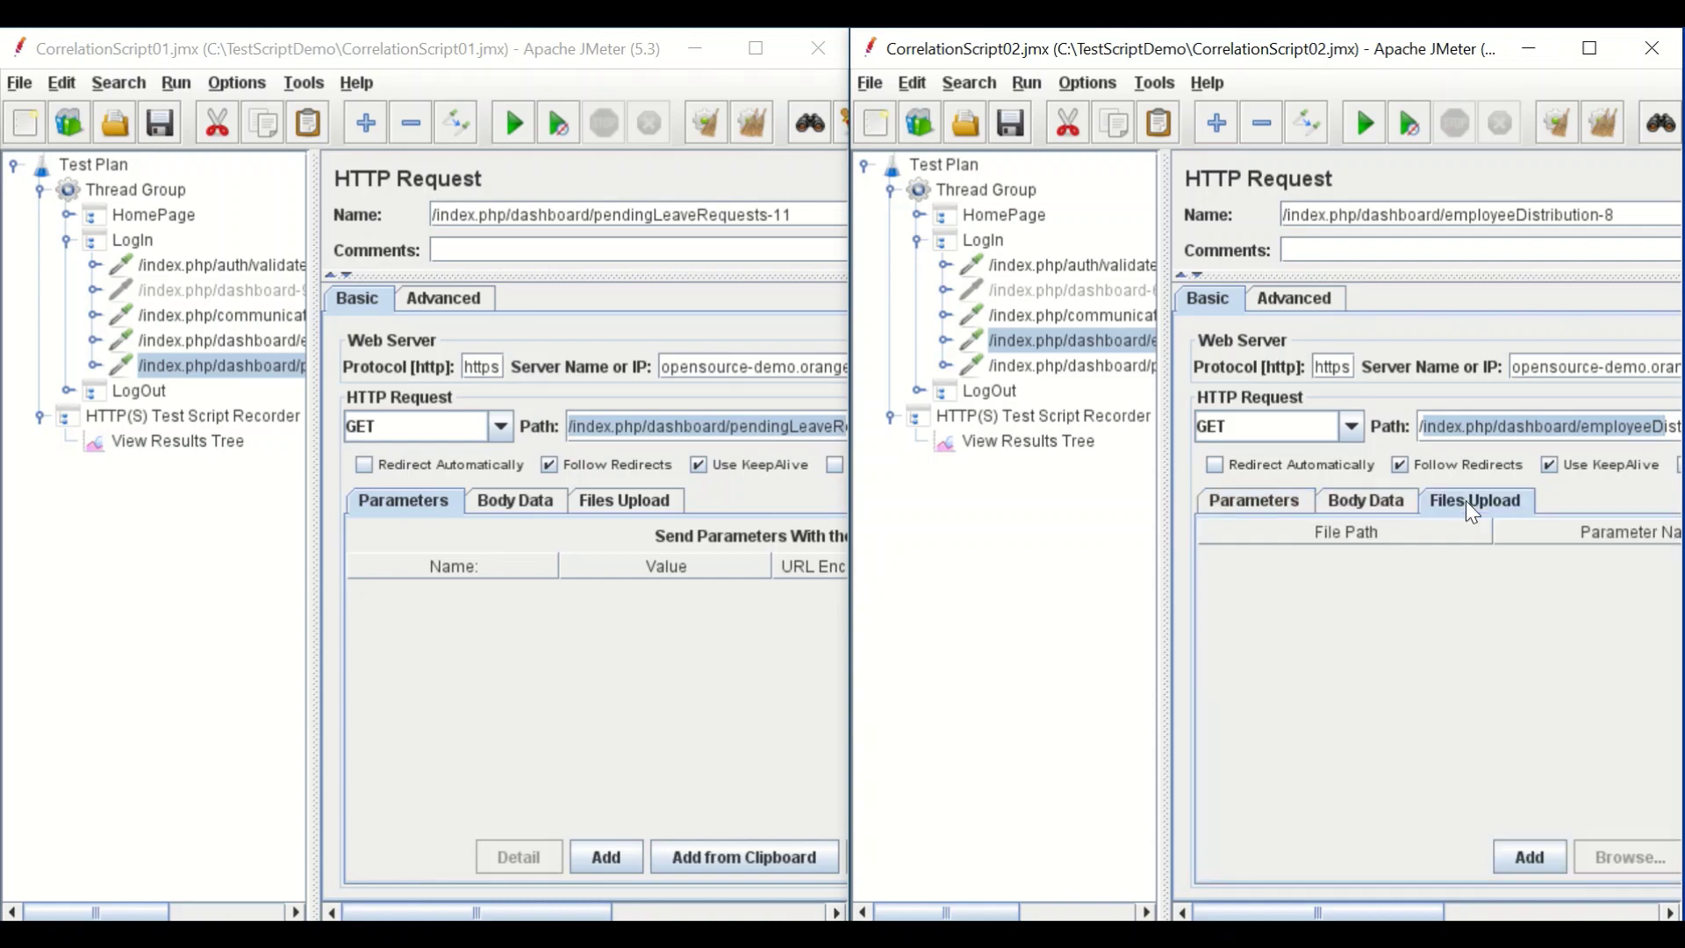
click(513, 503)
click(634, 507)
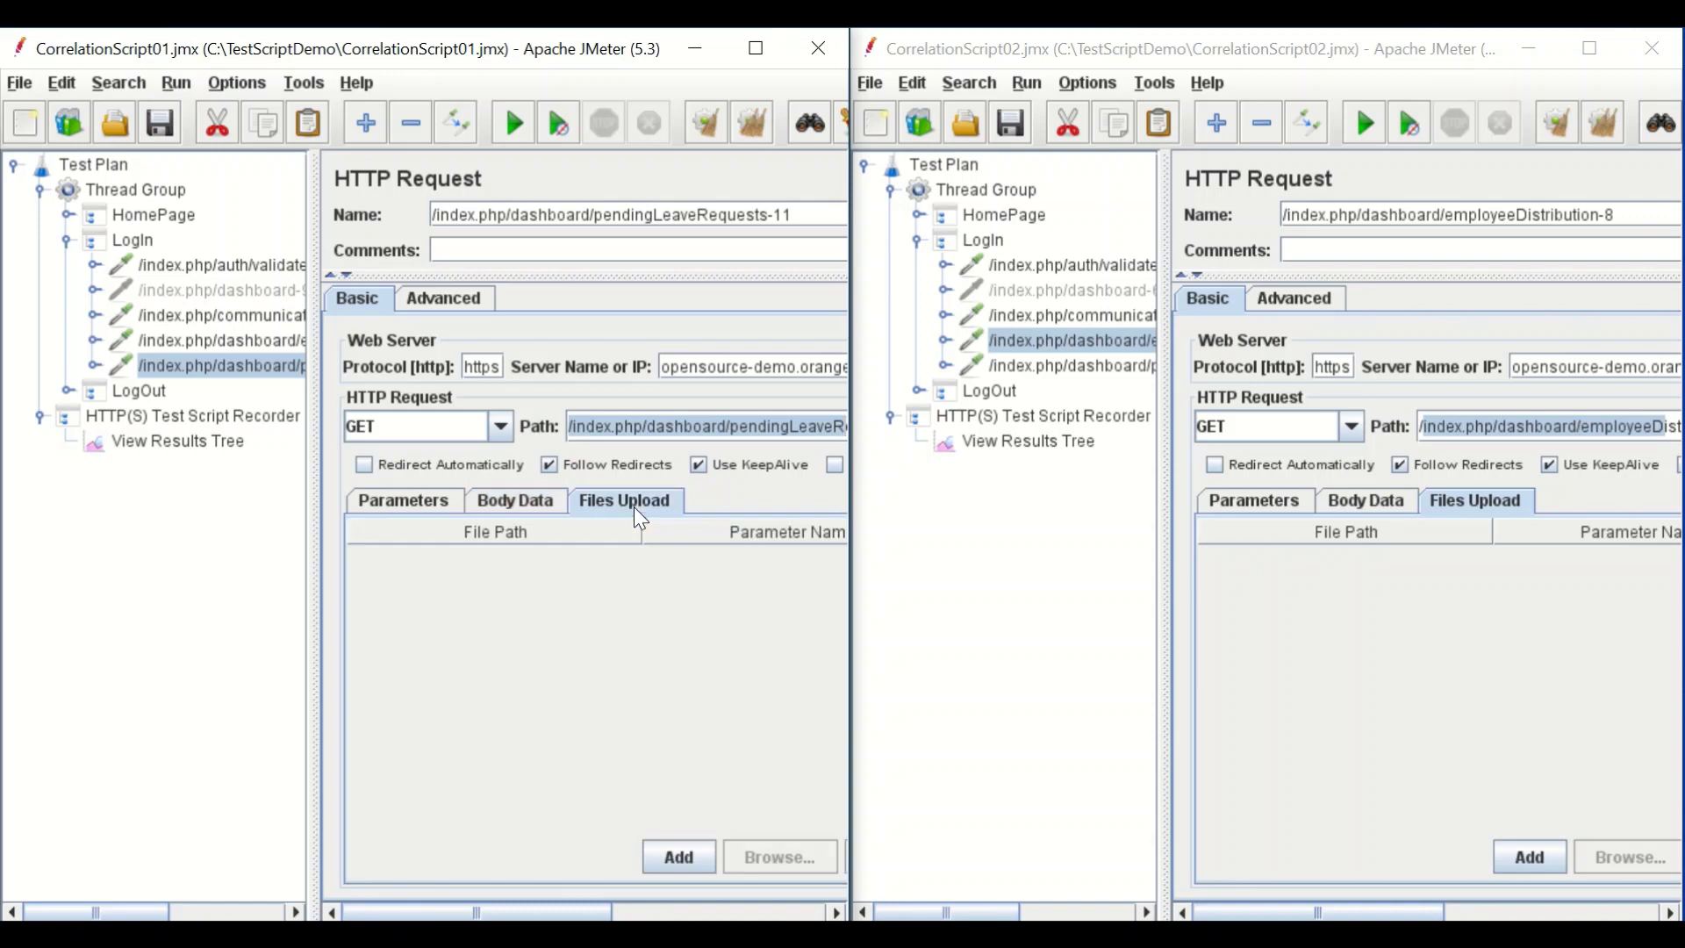
- Collapse the LogIn controller in both scripts and open the LogOut controller in CorrelationScript01
click(68, 240)
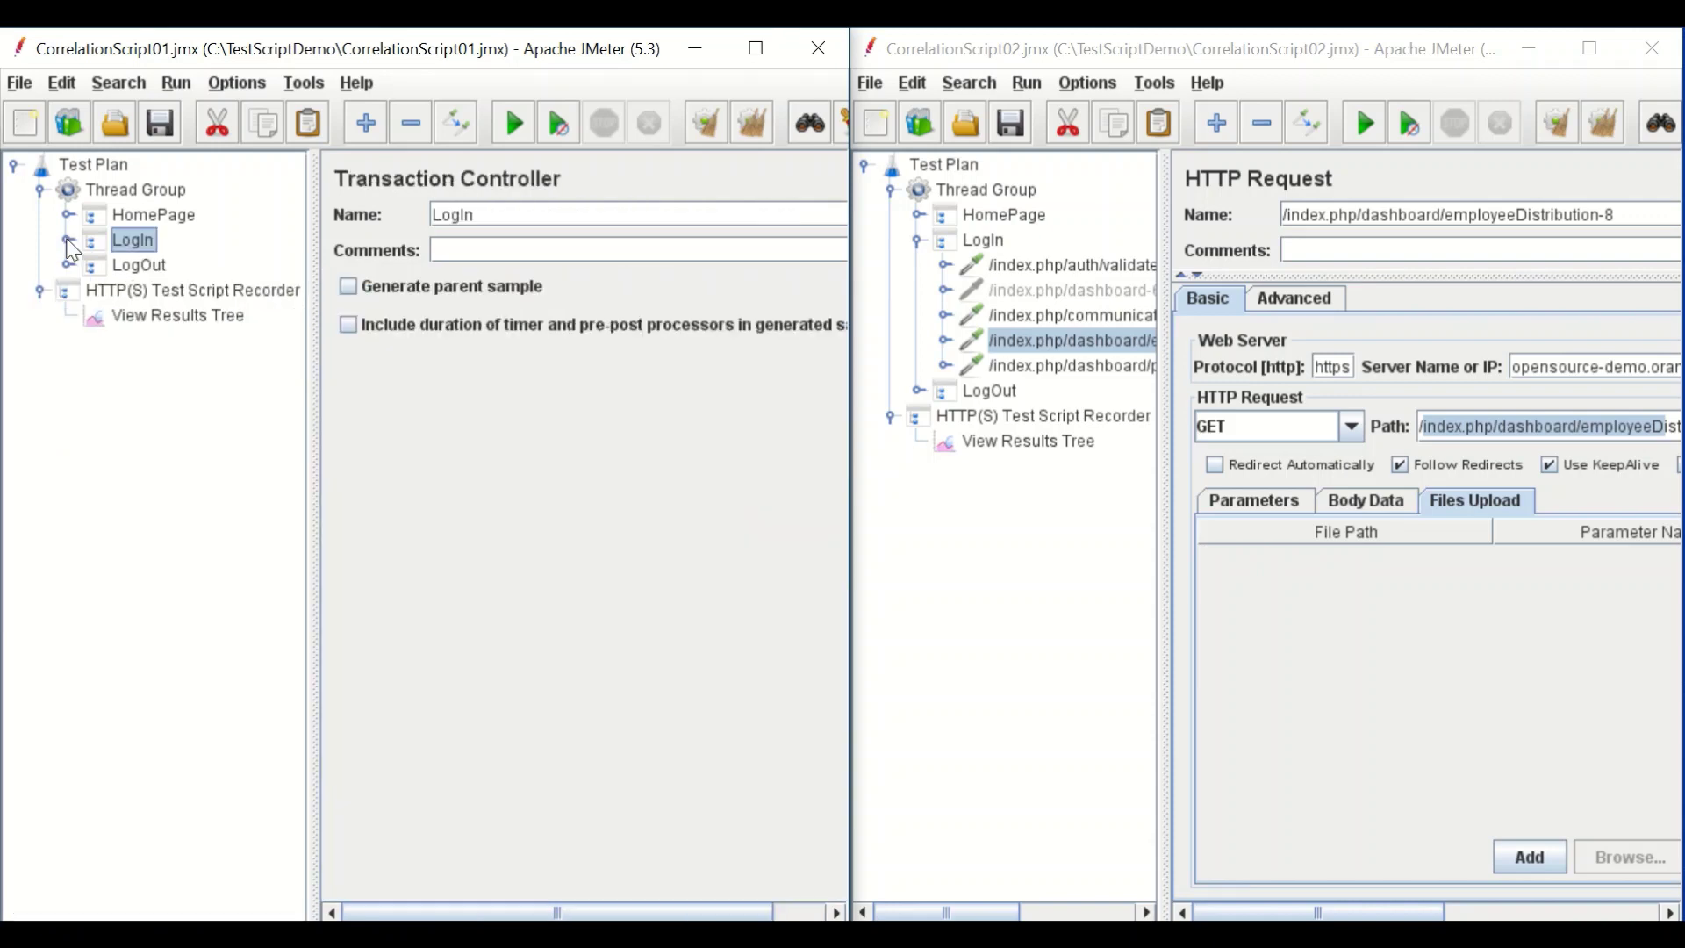
click(919, 239)
click(139, 267)
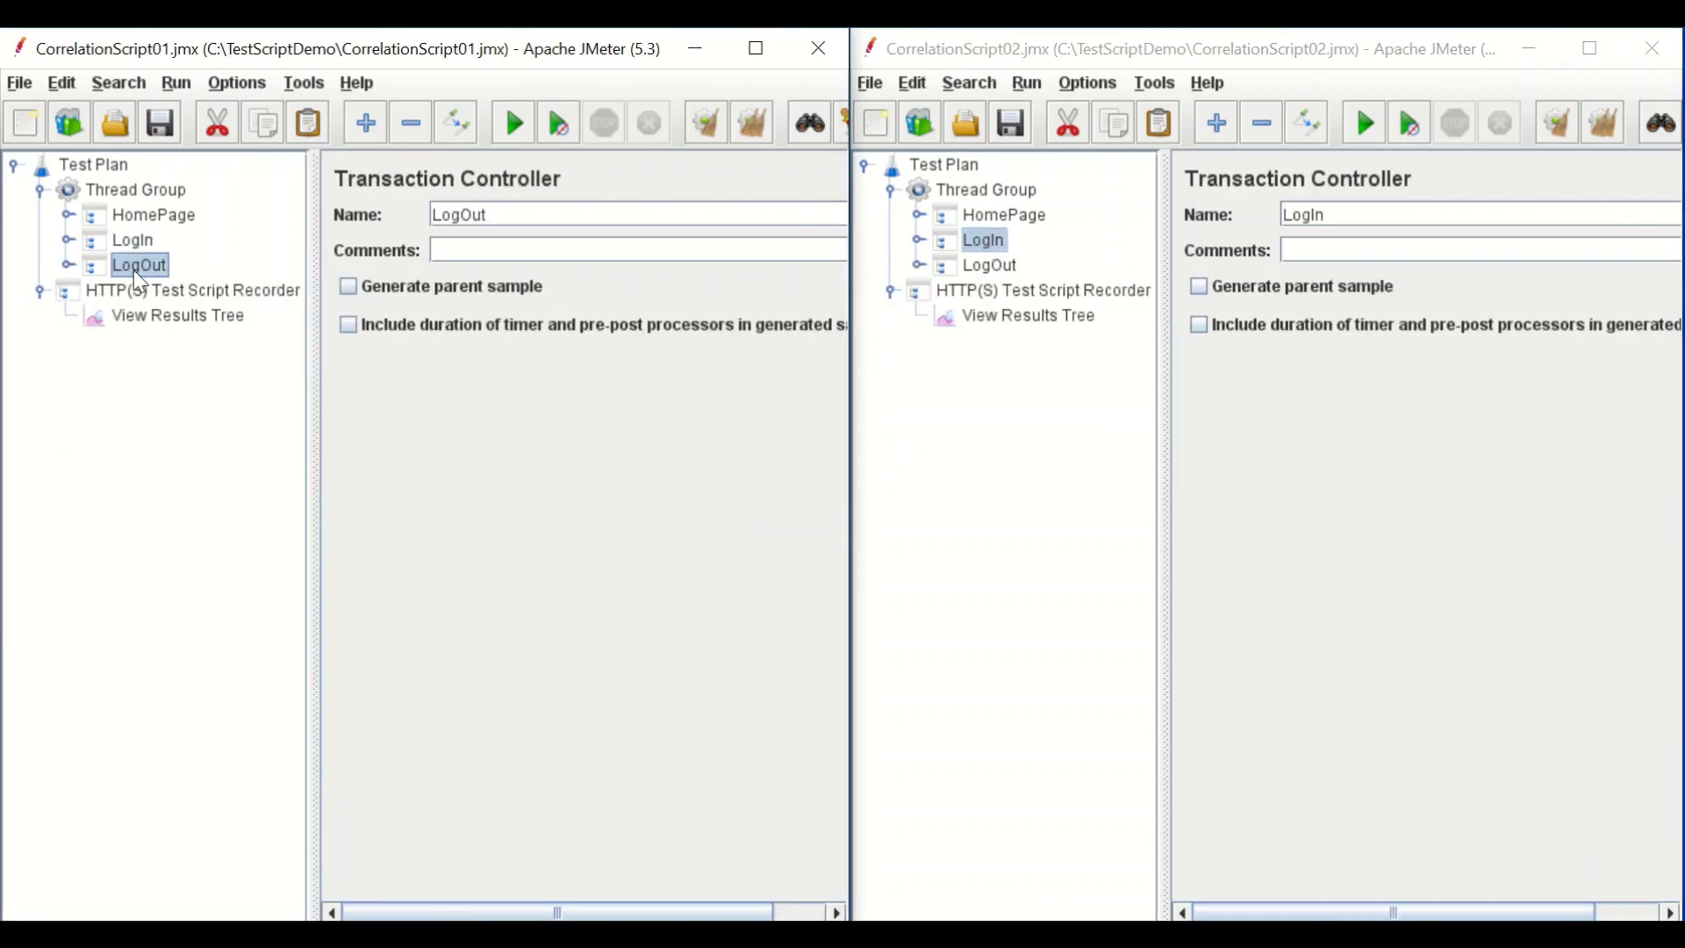
- Expand the LogOut controller in both scripts and compare the request paths of logout-12 and logout-10
click(69, 265)
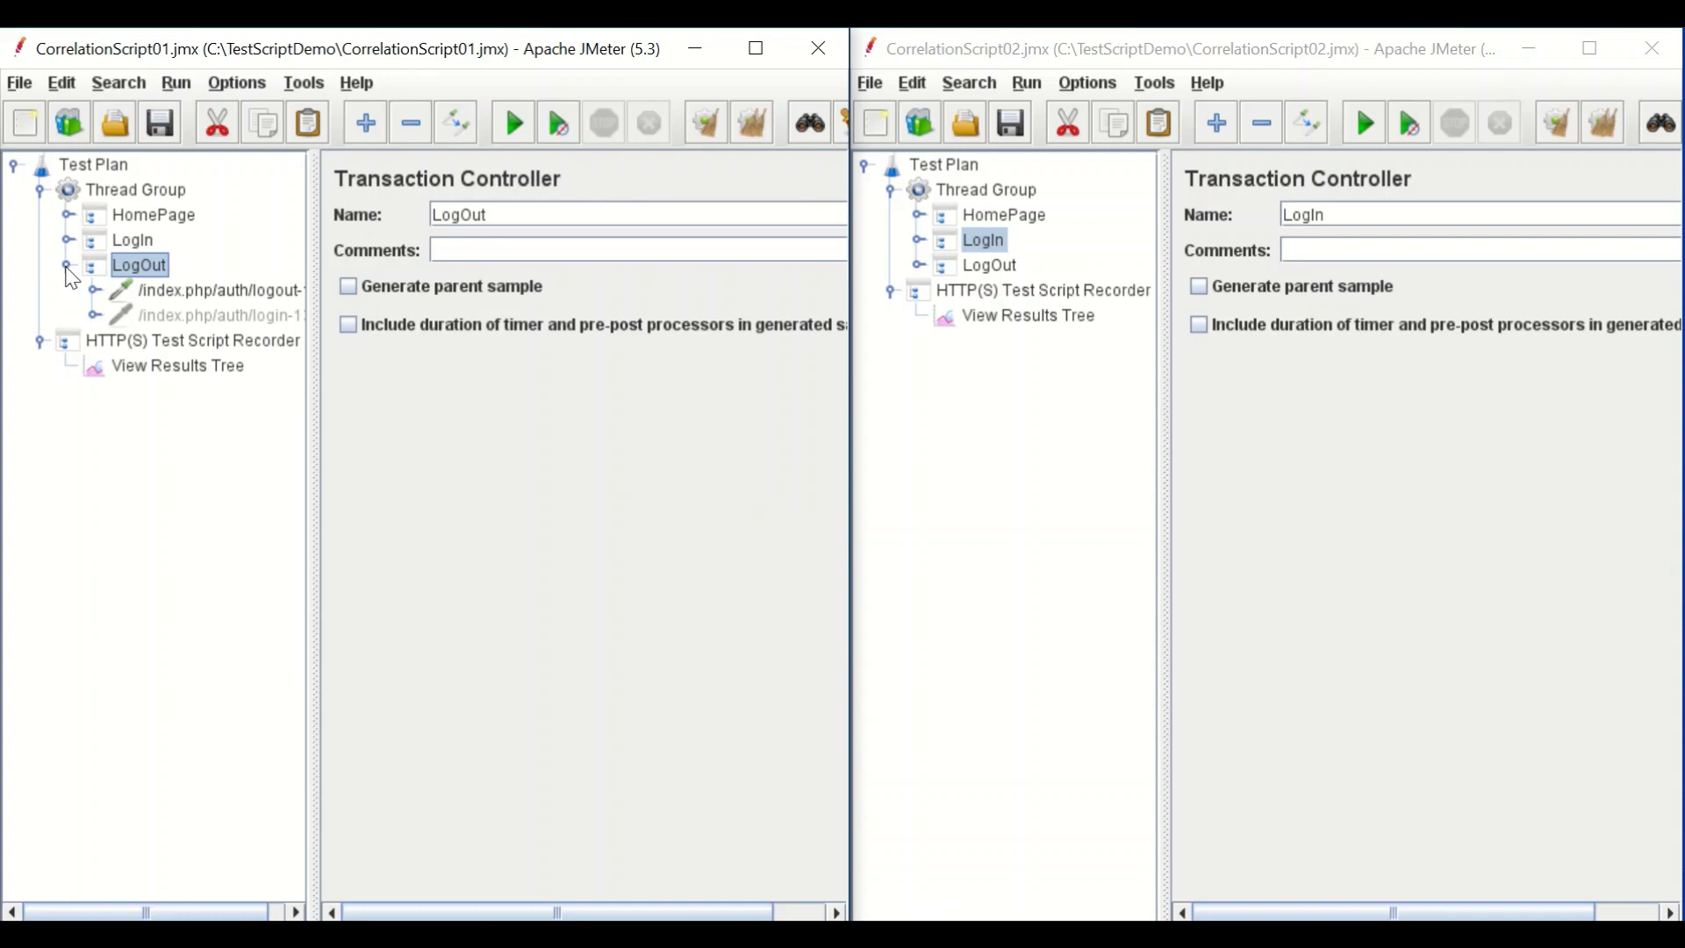
click(918, 265)
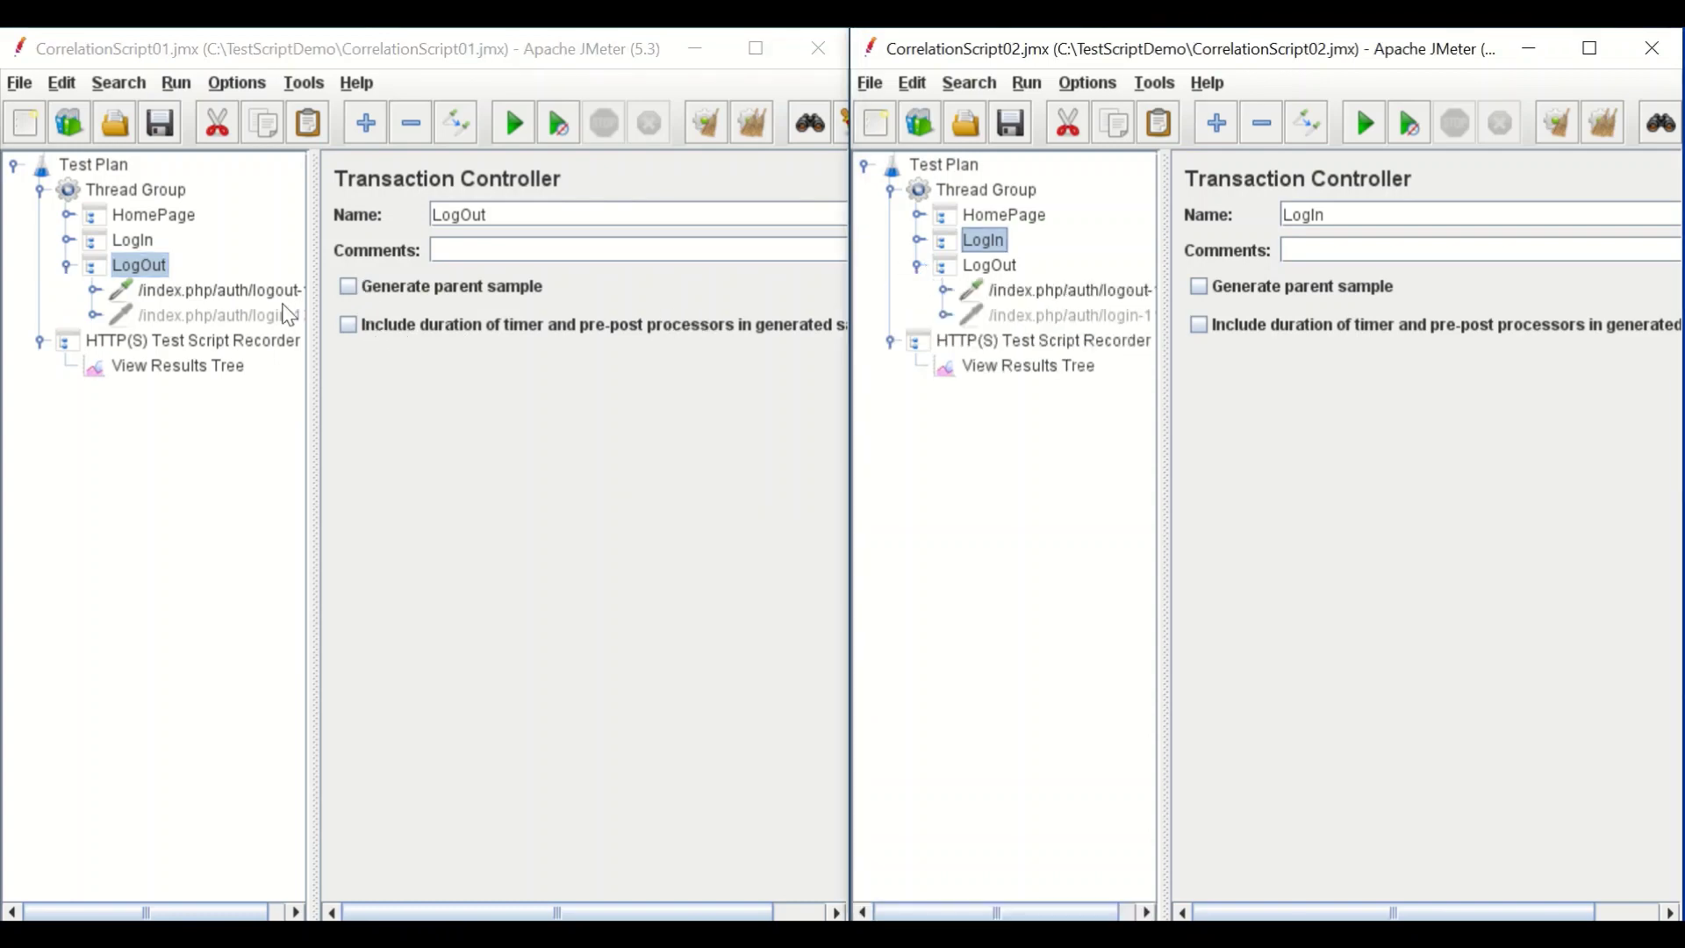
click(251, 290)
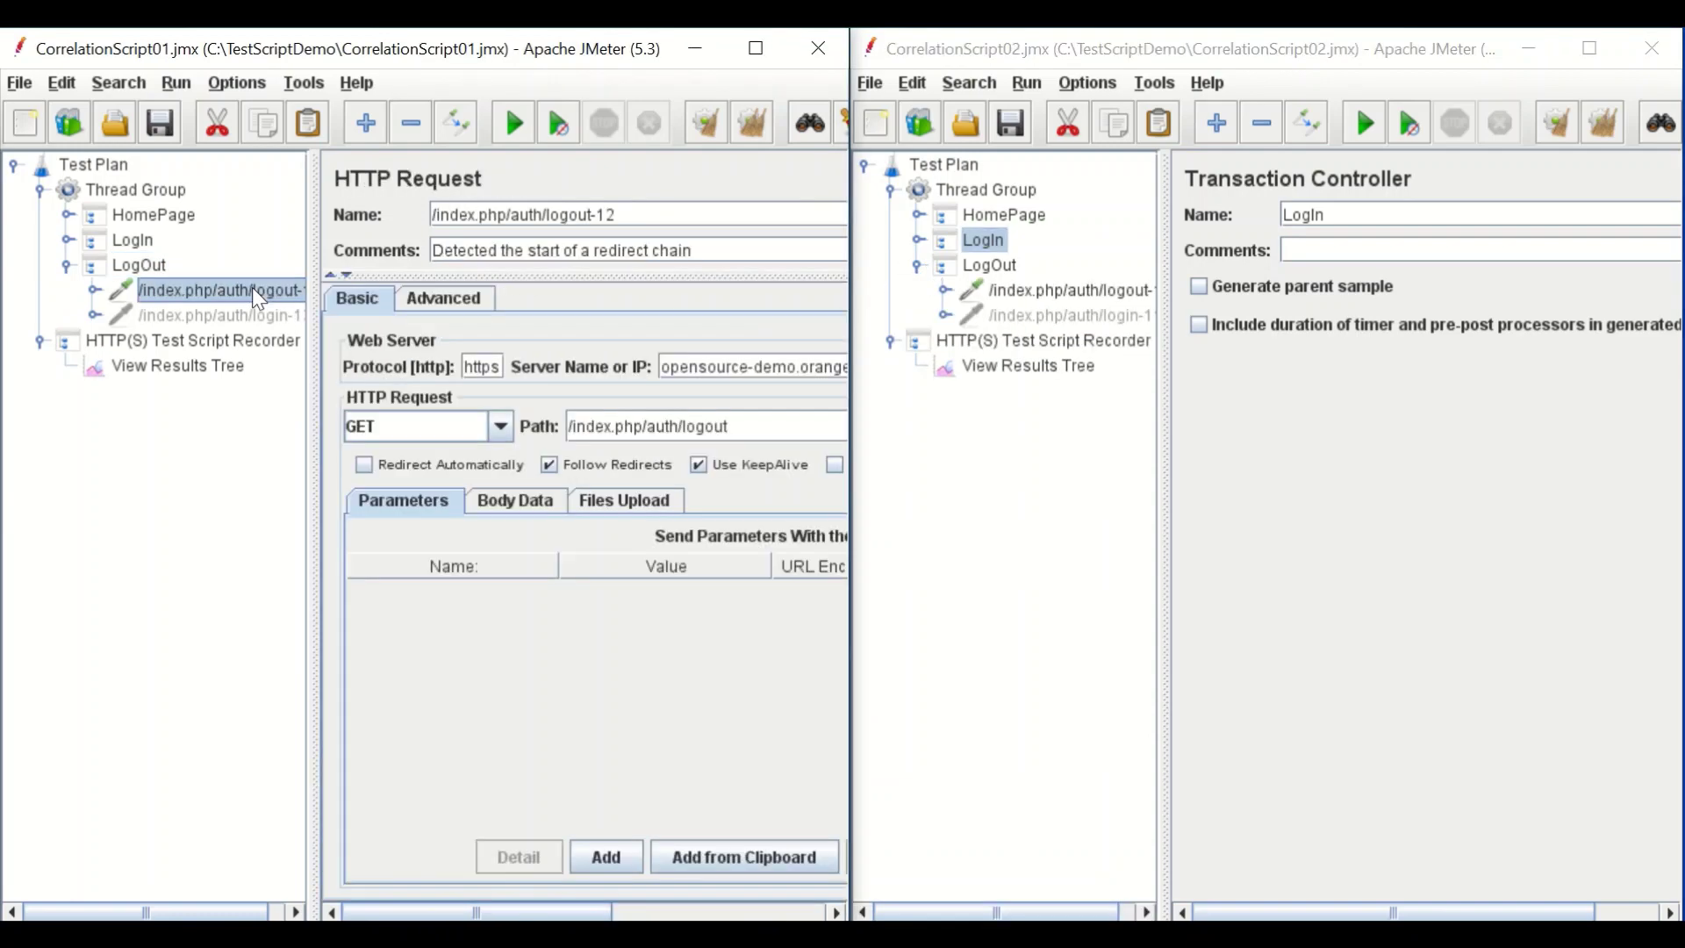
click(1021, 290)
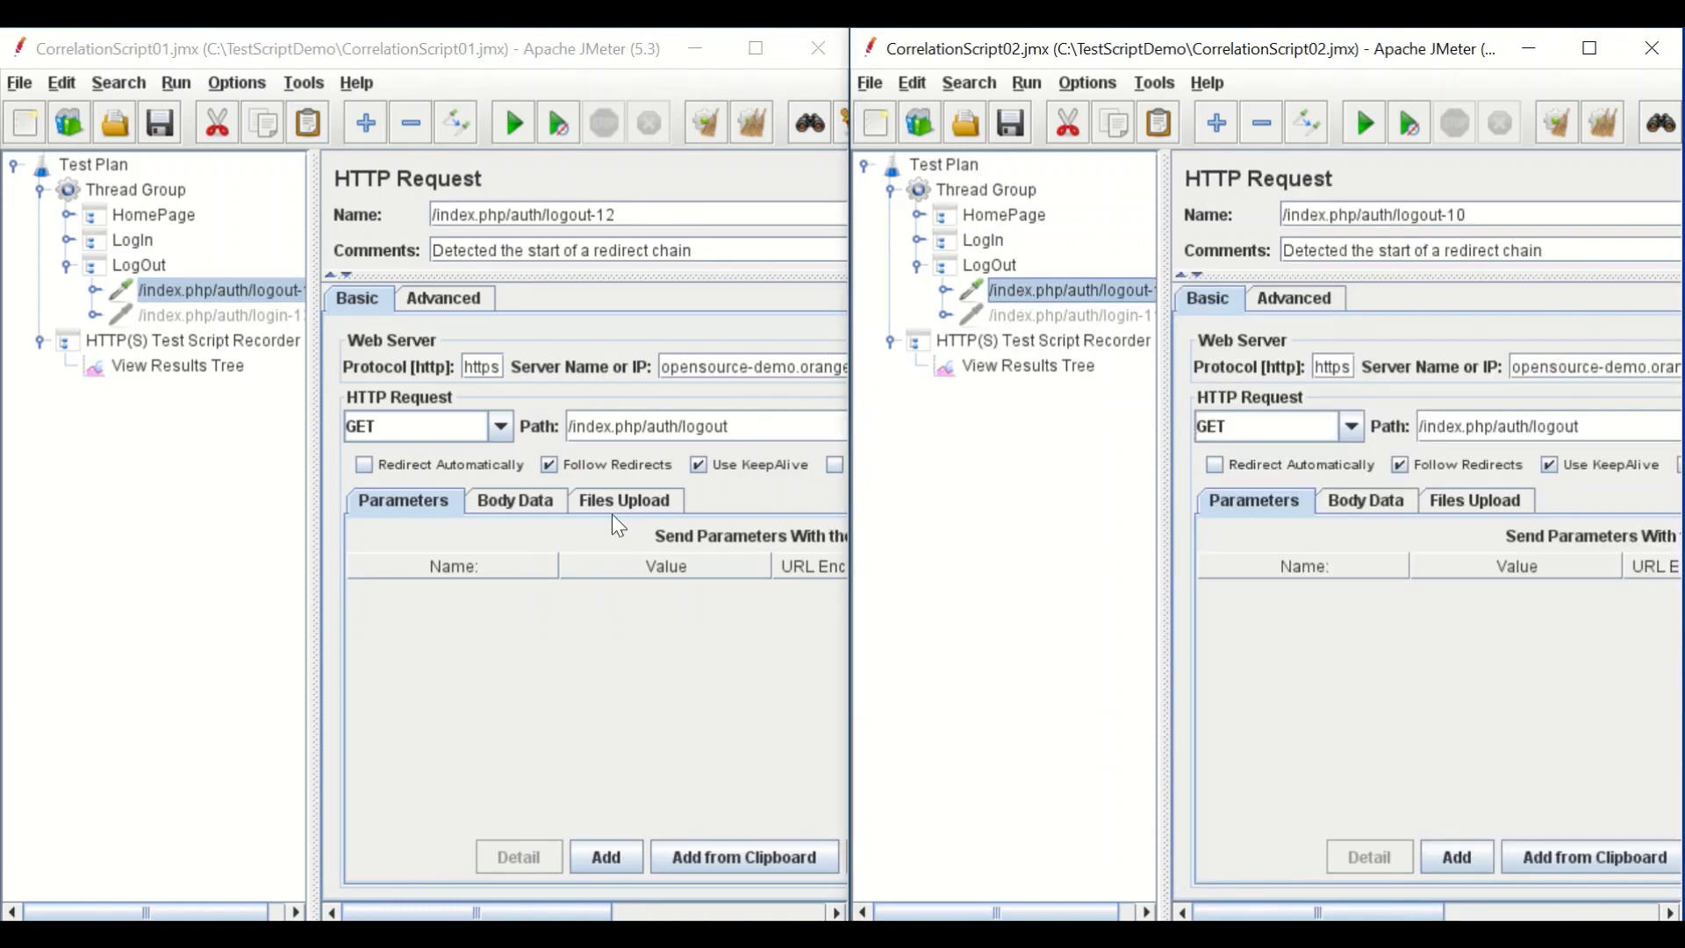
drag(744, 427, 523, 423)
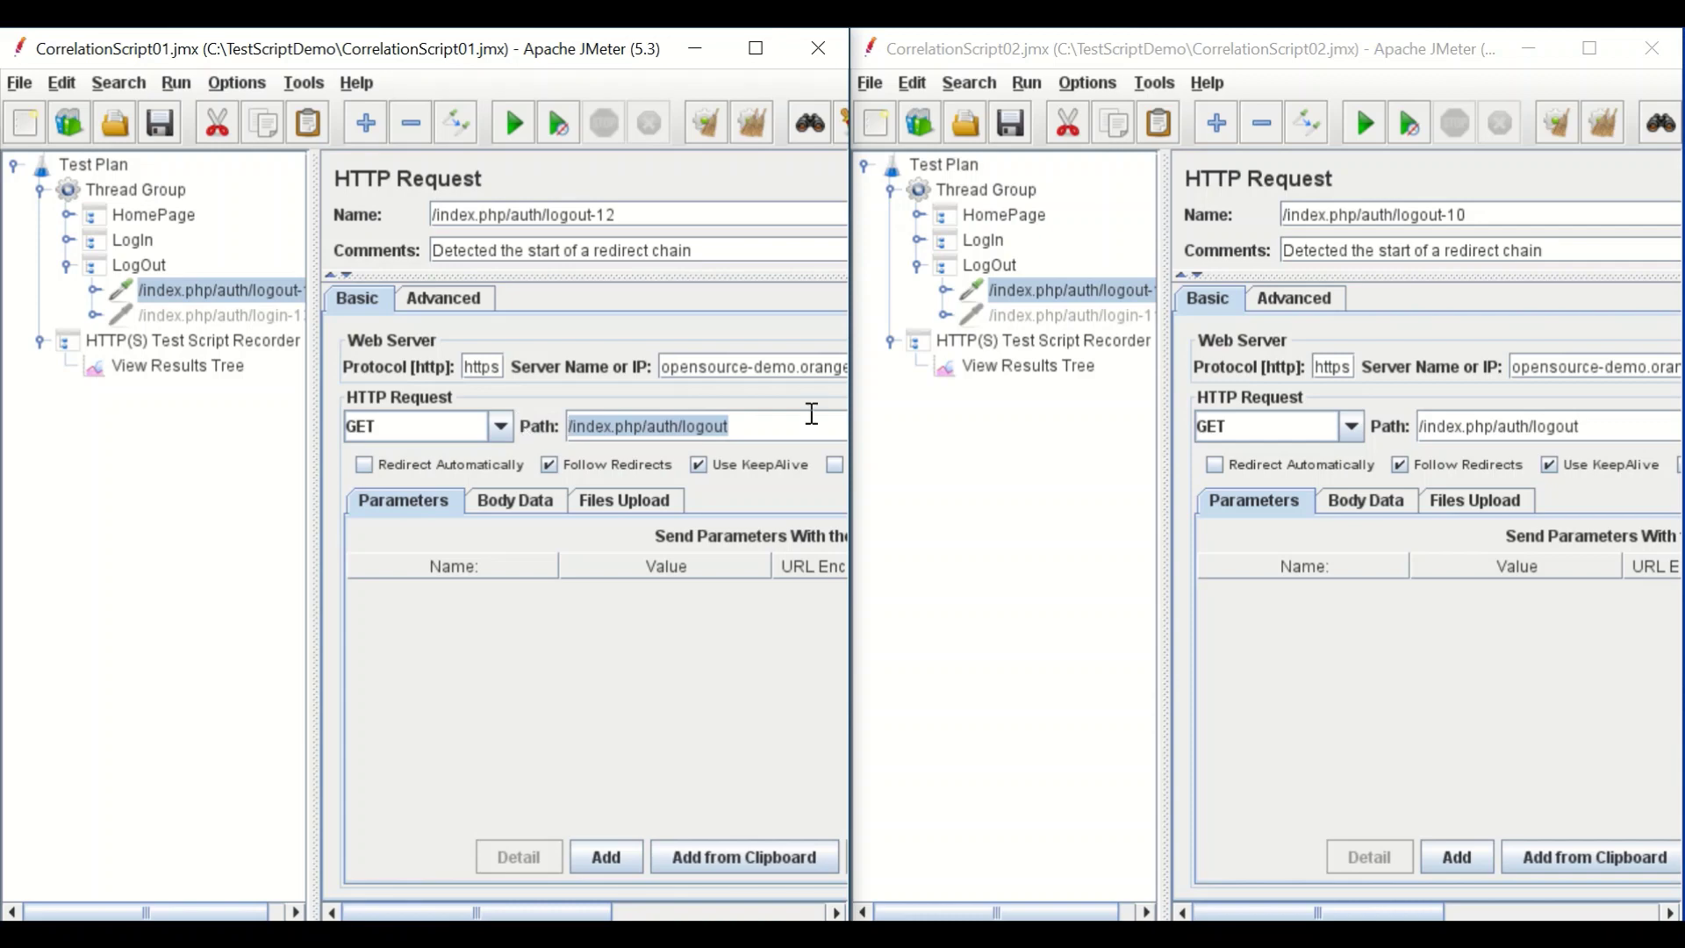
drag(1592, 423, 1367, 427)
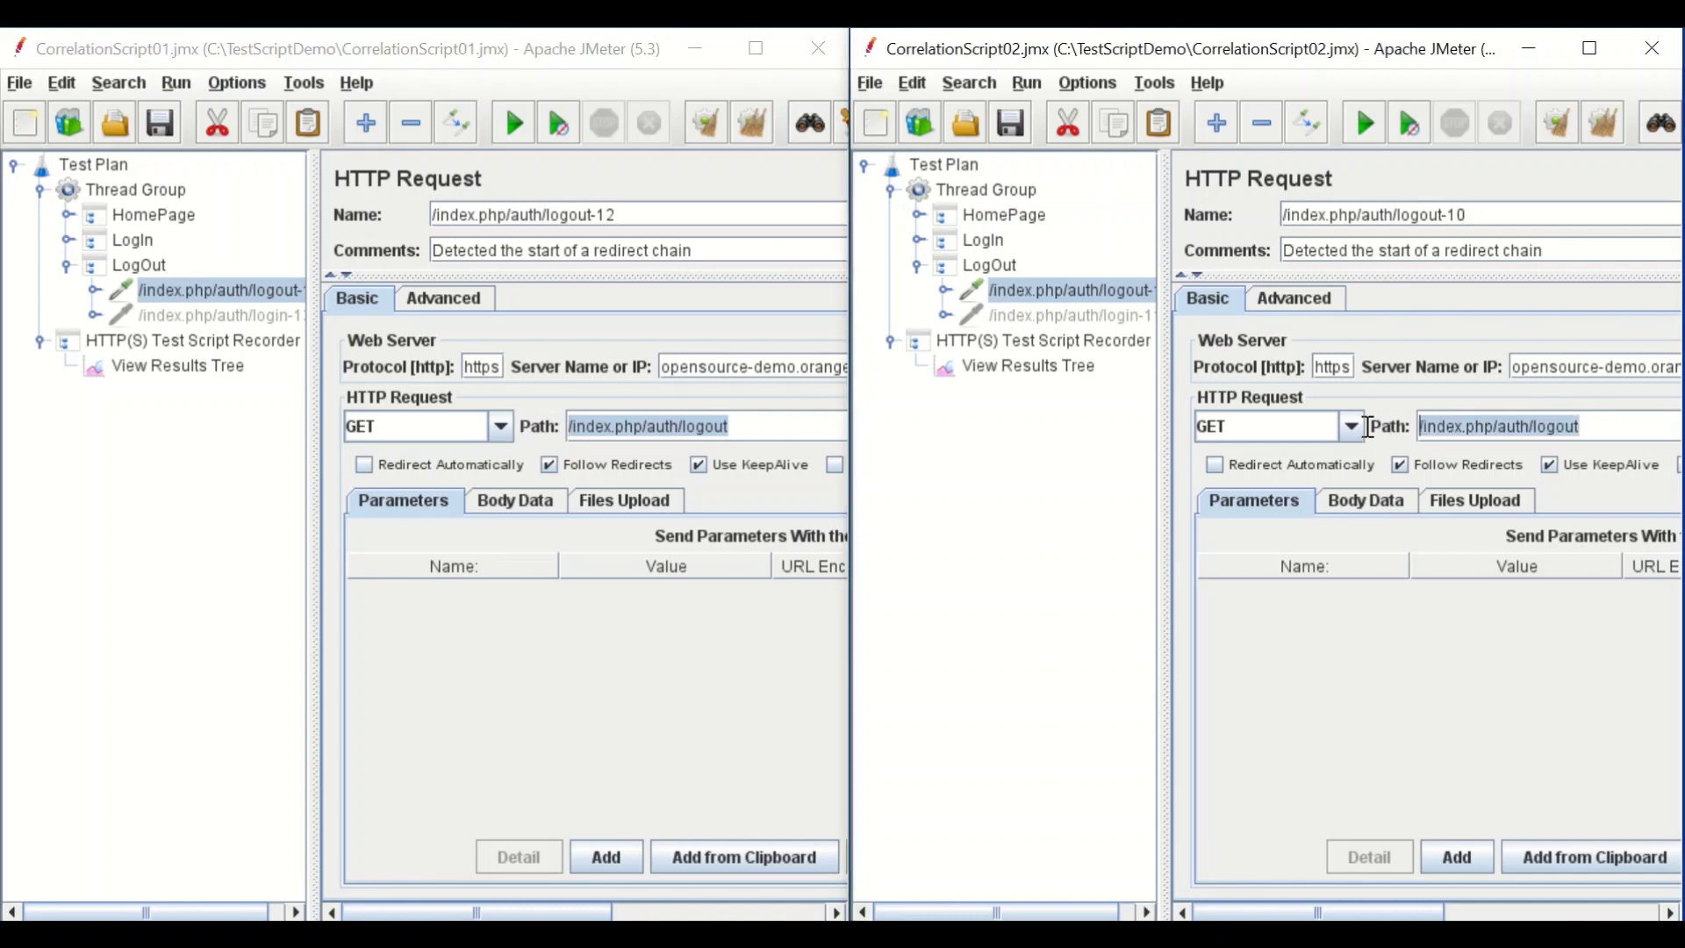
- Check the body data and file uploads of logout-12 in CorrelationScript01 and logout-10 in CorrelationScript02
click(531, 505)
click(619, 497)
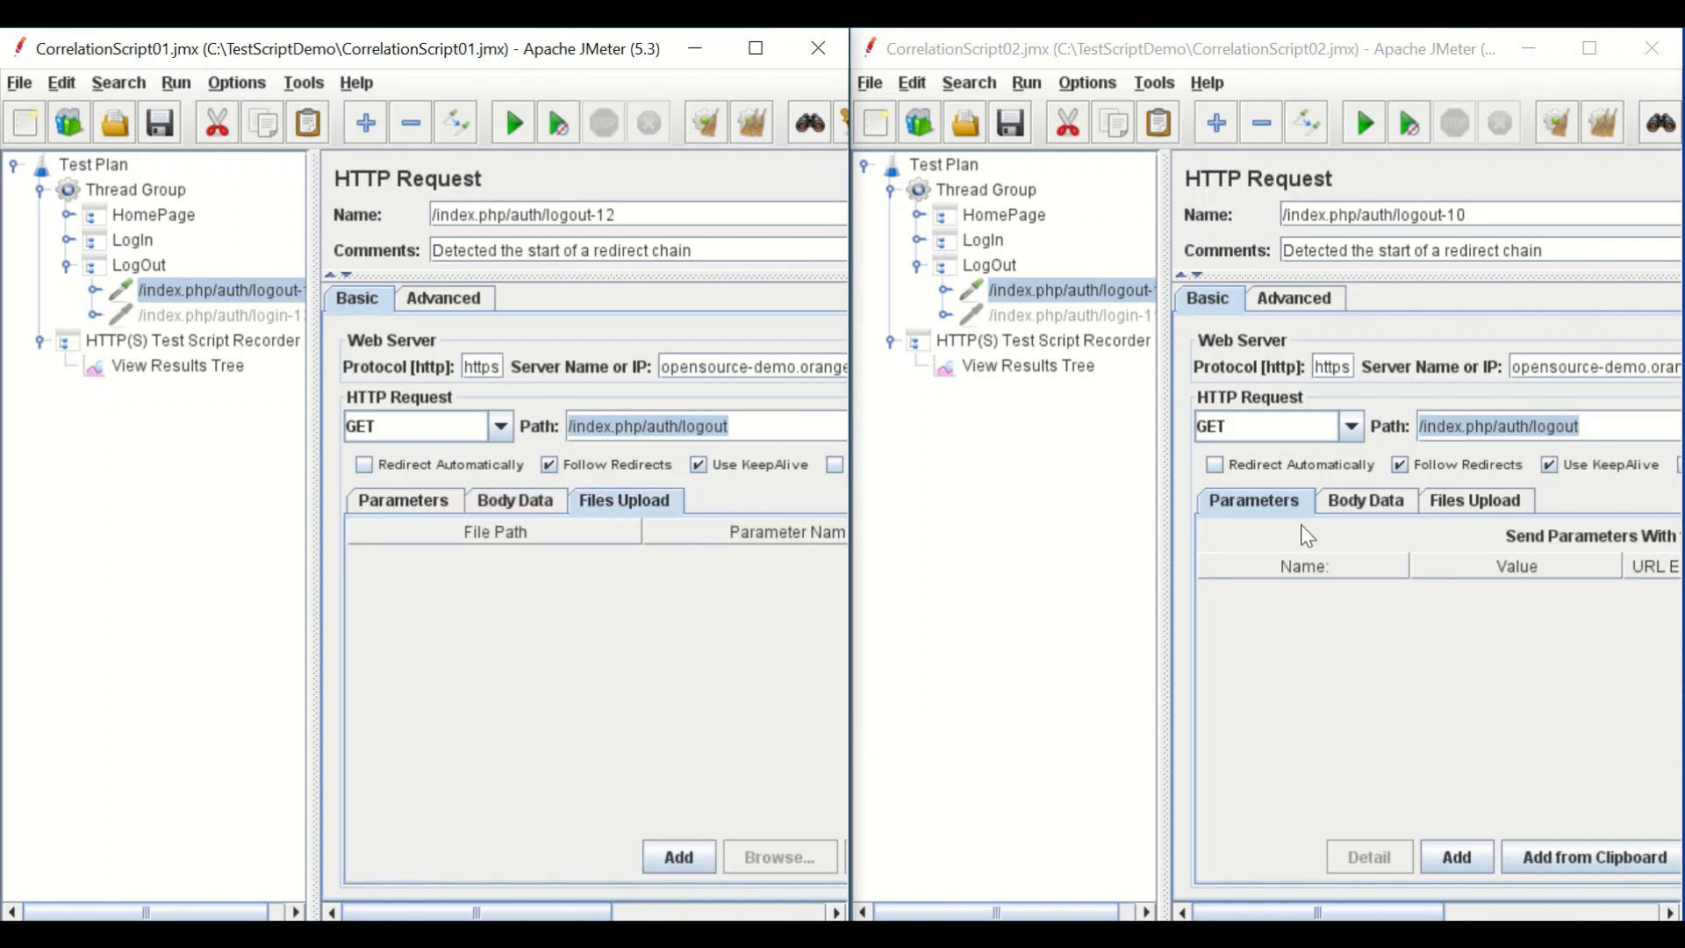
click(1369, 502)
click(1483, 502)
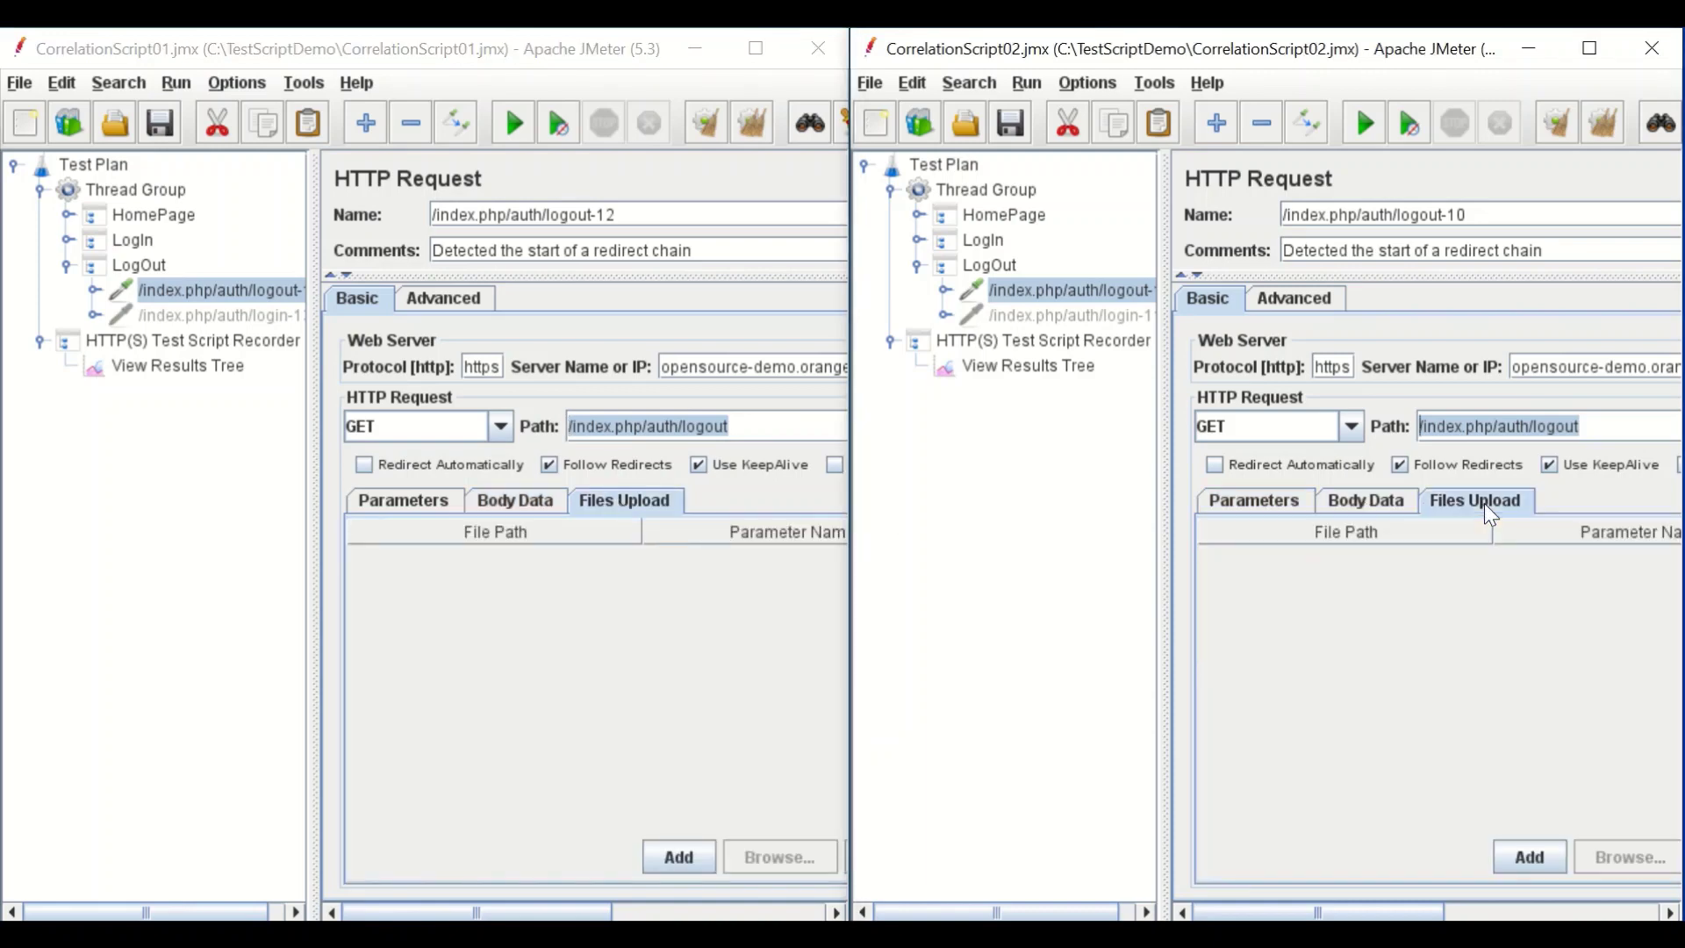
- Compare login-13 in CorrelationScript01 with login-11 in CorrelationScript02, and collapse the LogOut controller in both scripts
click(261, 316)
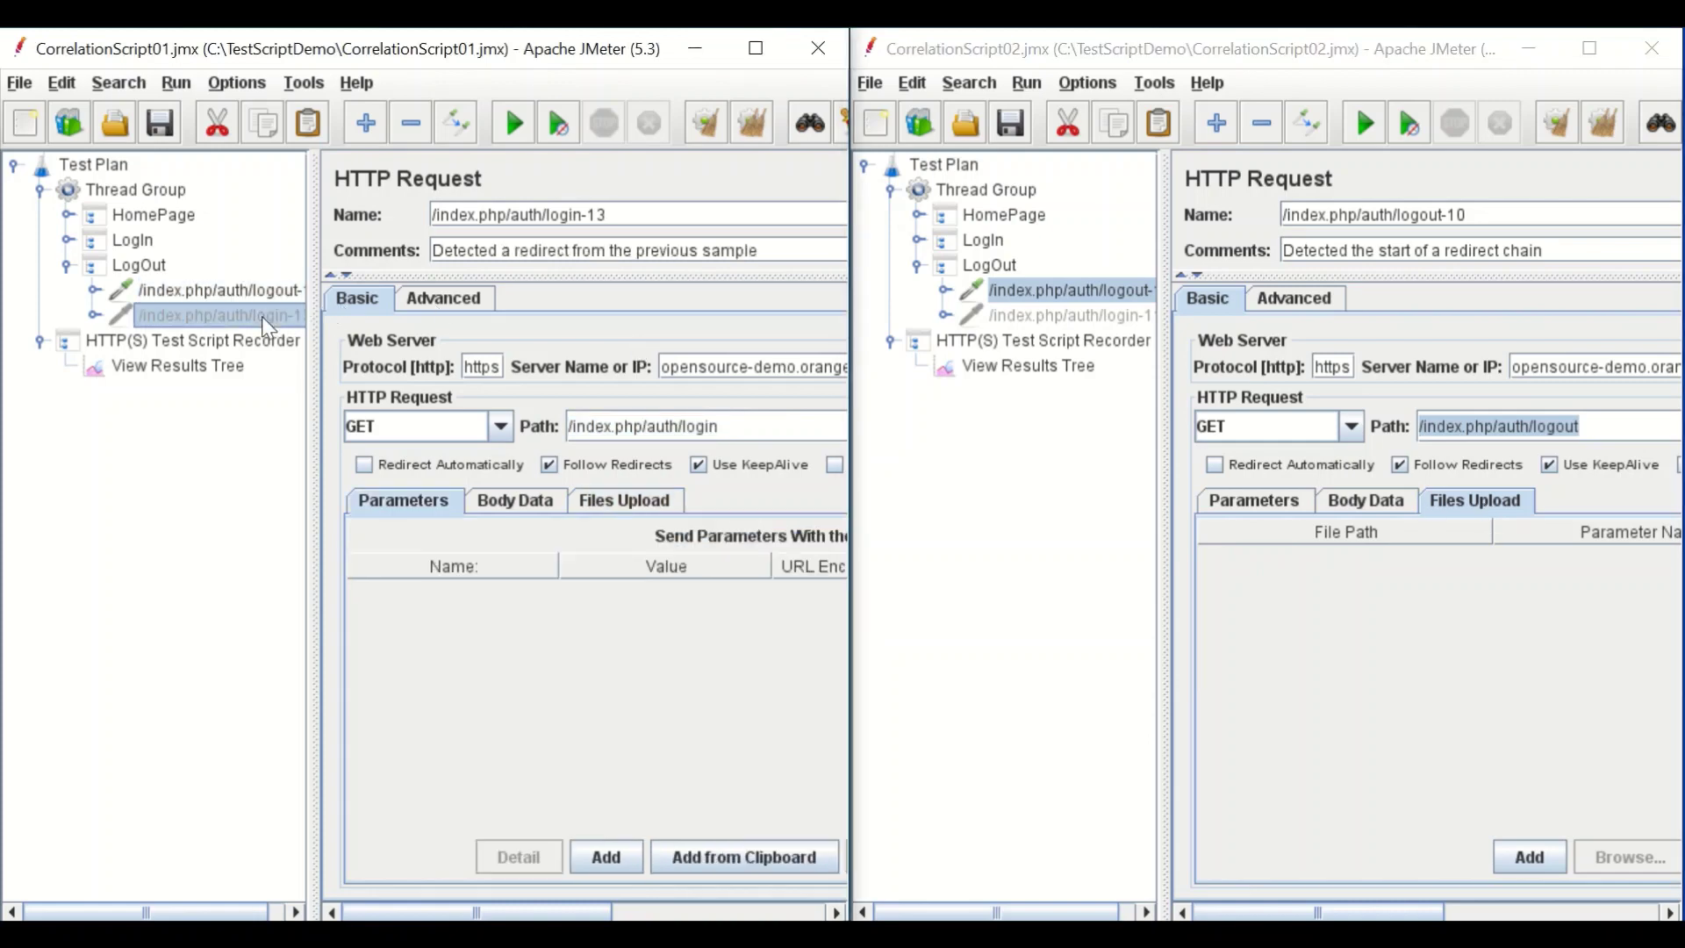
click(1077, 318)
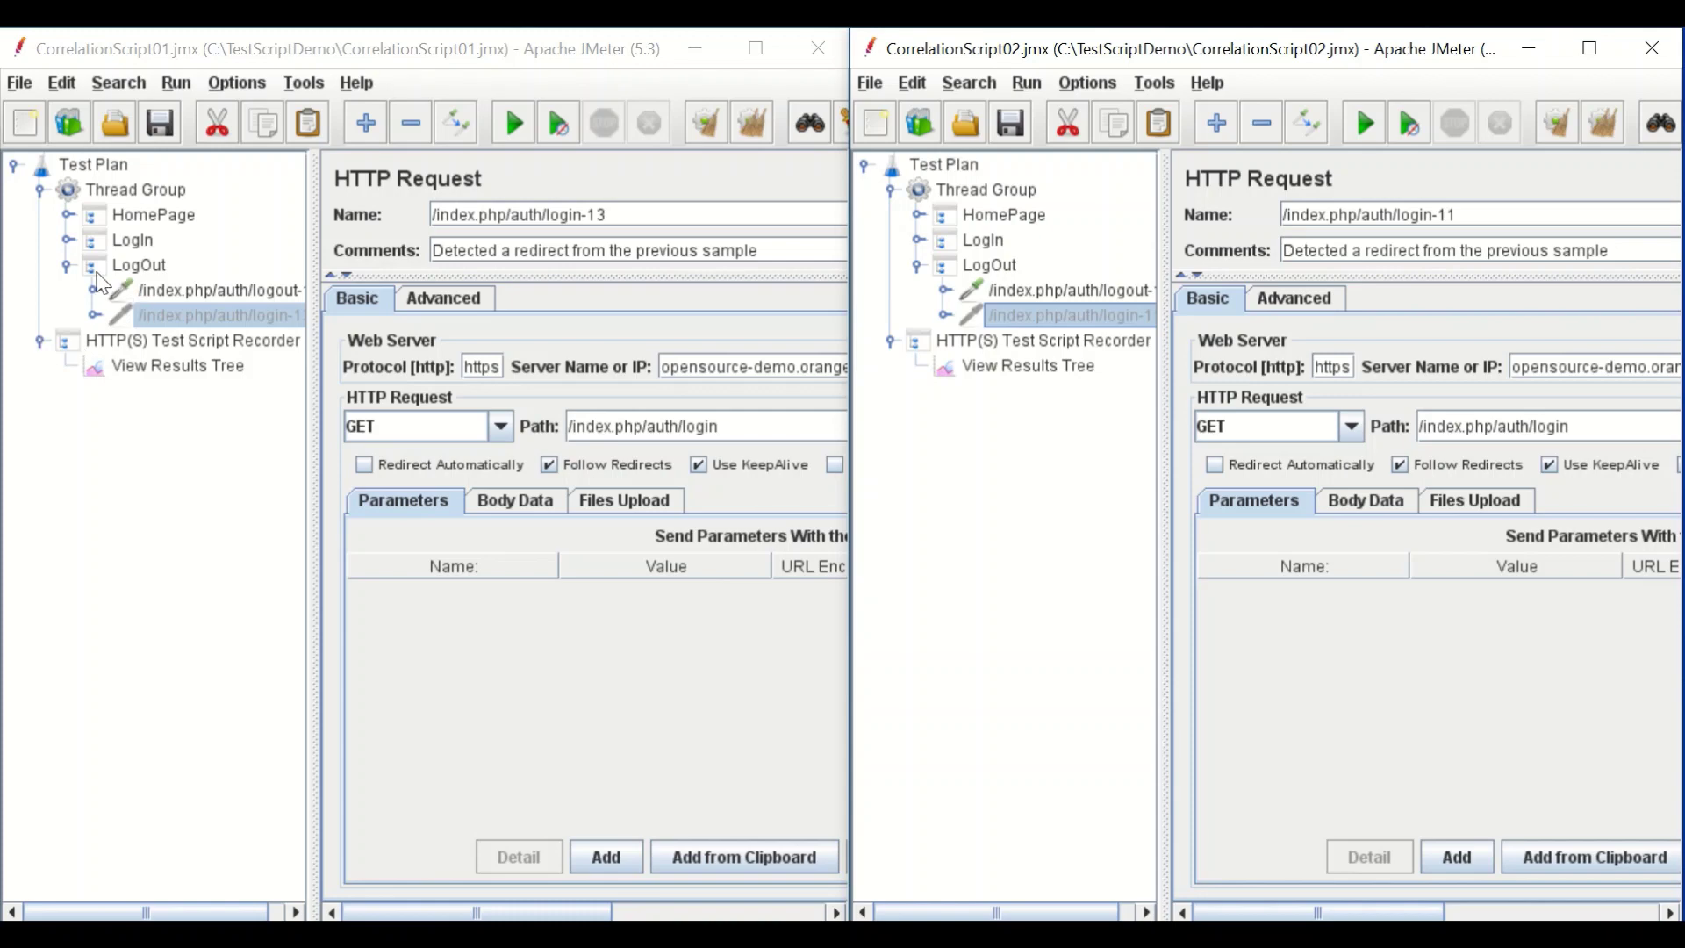
click(65, 266)
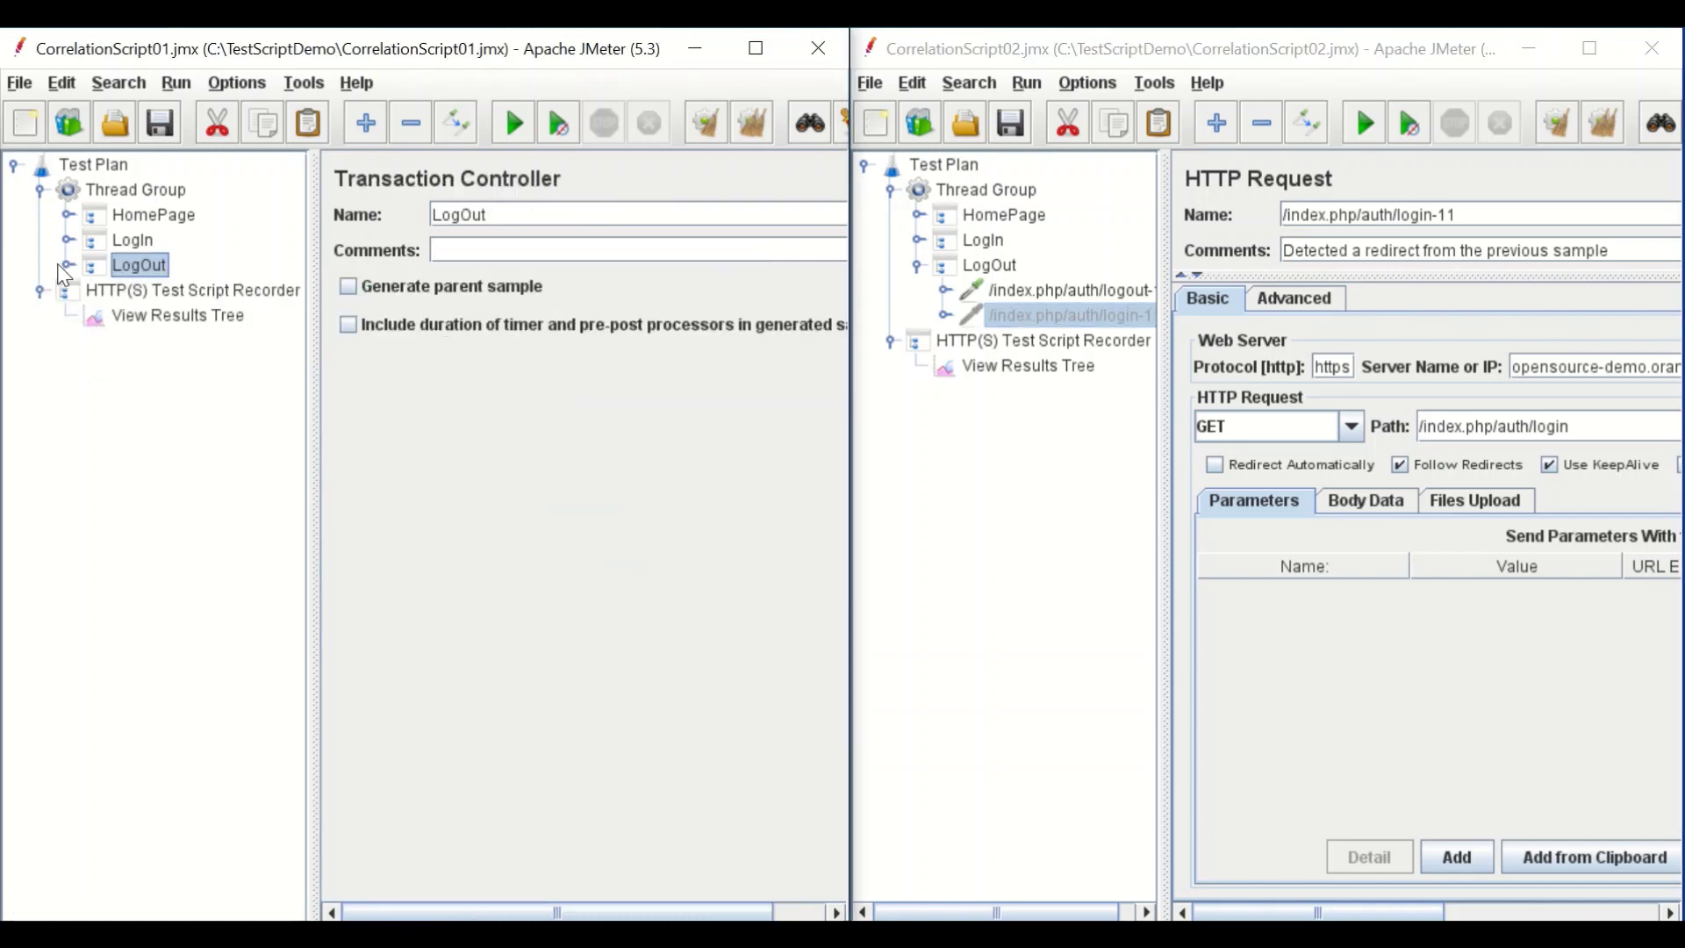
click(919, 266)
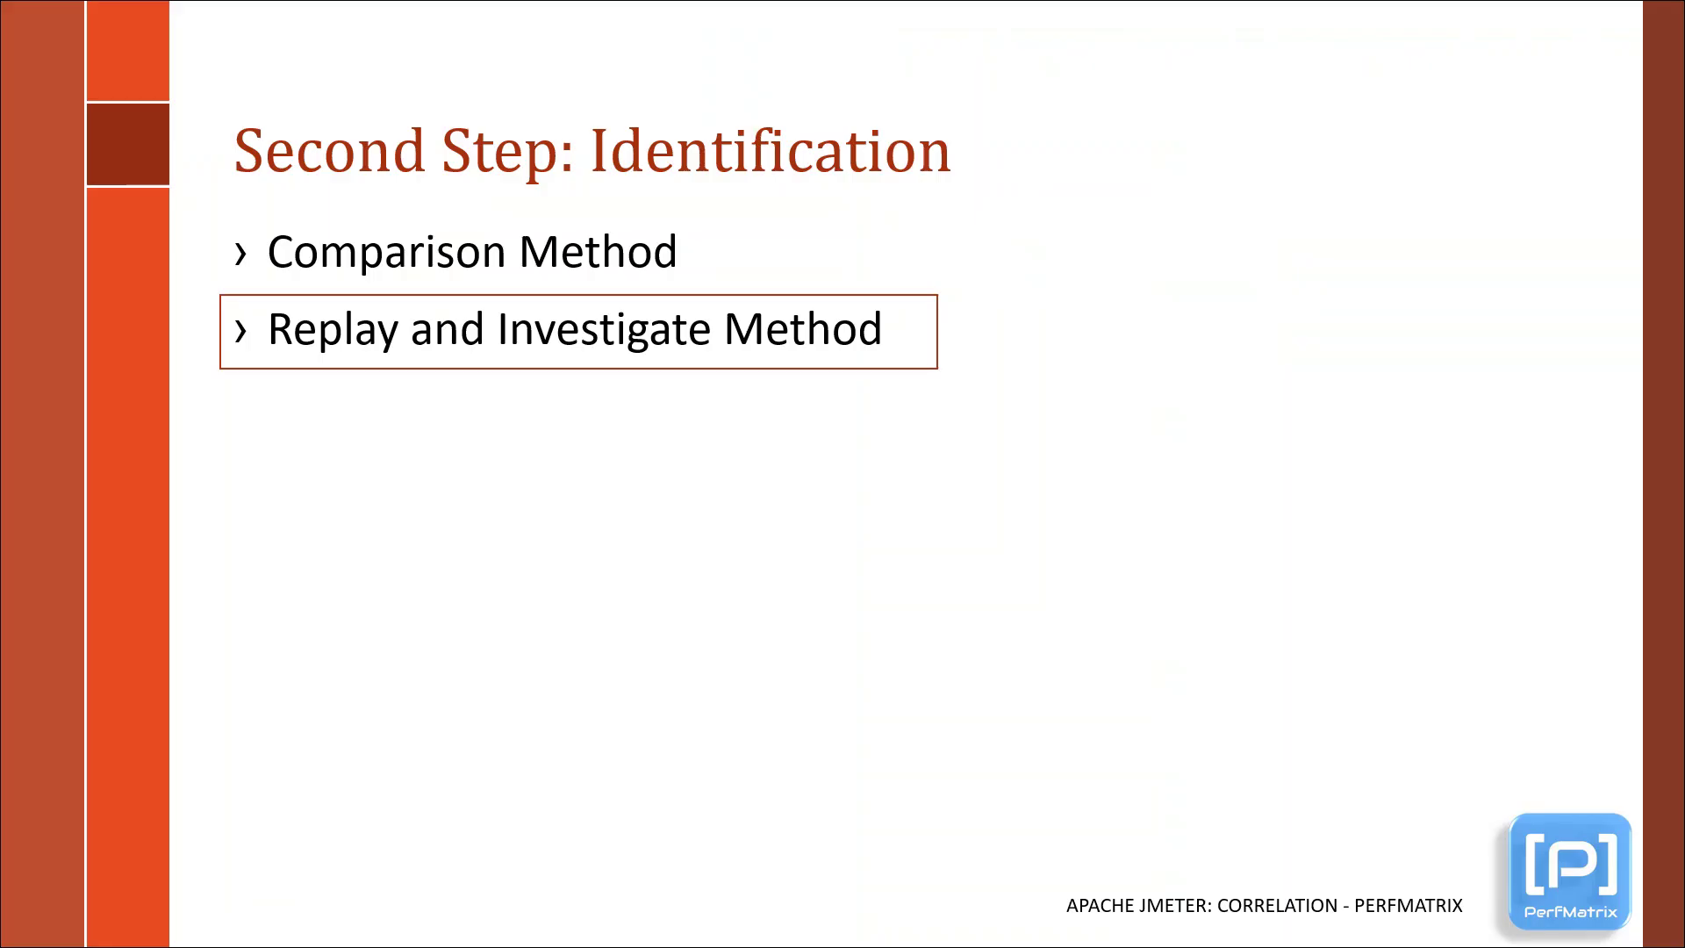
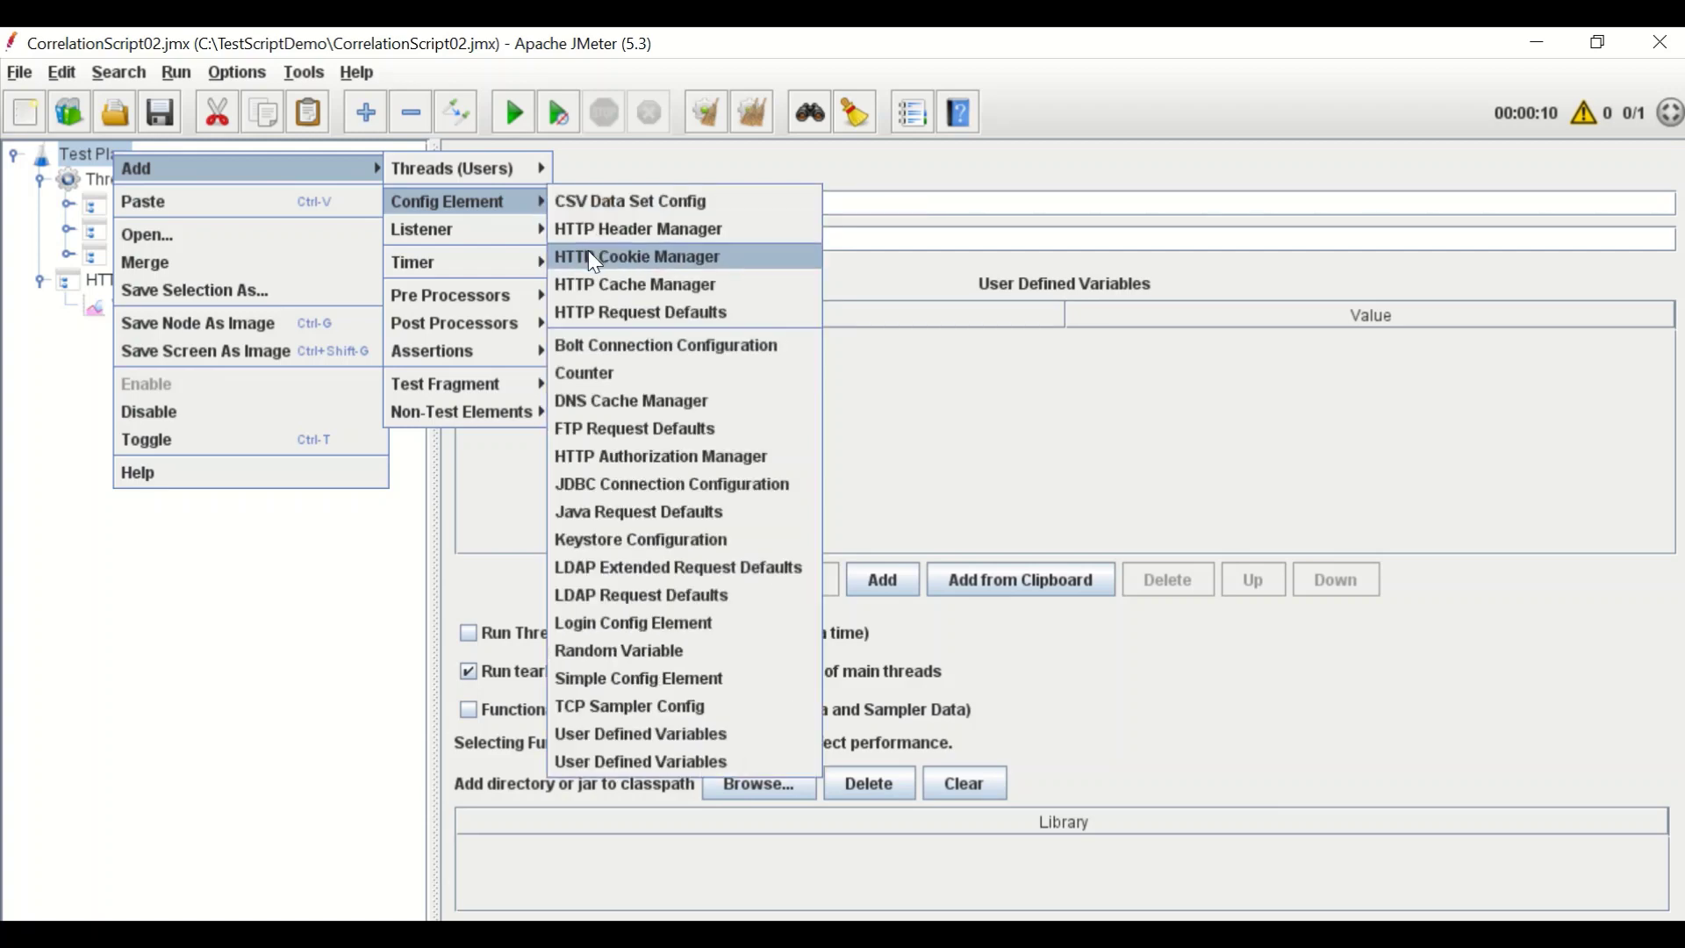
- Add an HTTP Cookie Manager to the Test Plan of CorrelationScript02 and place it above the Thread Group
click(619, 268)
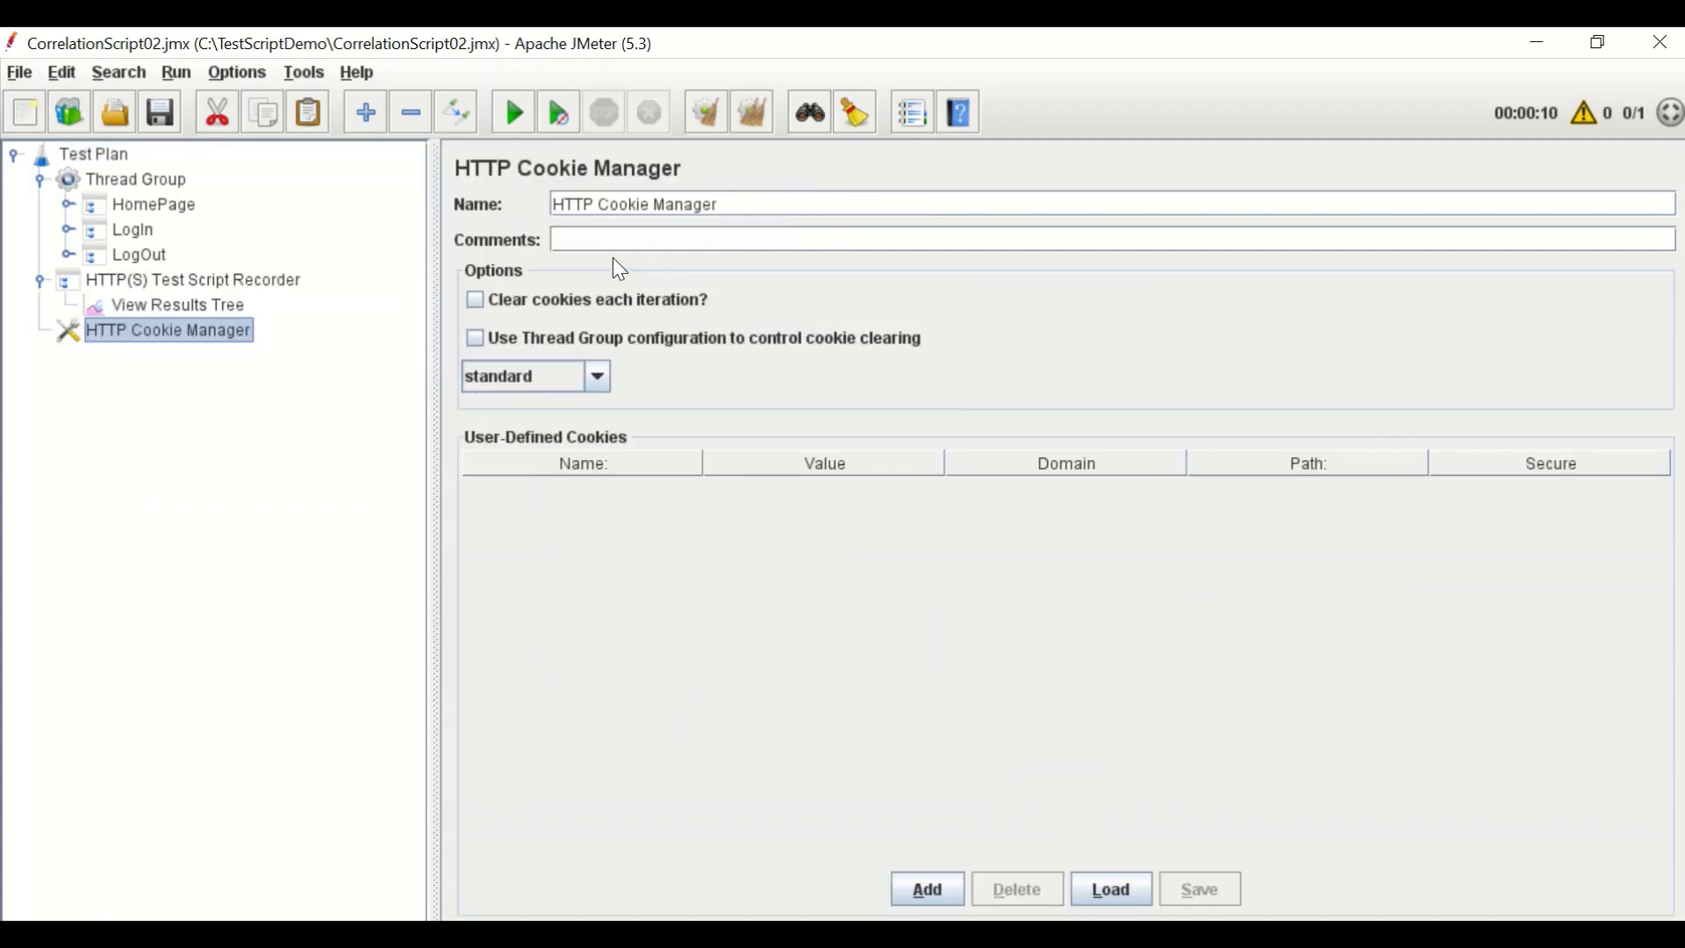
drag(186, 334, 144, 167)
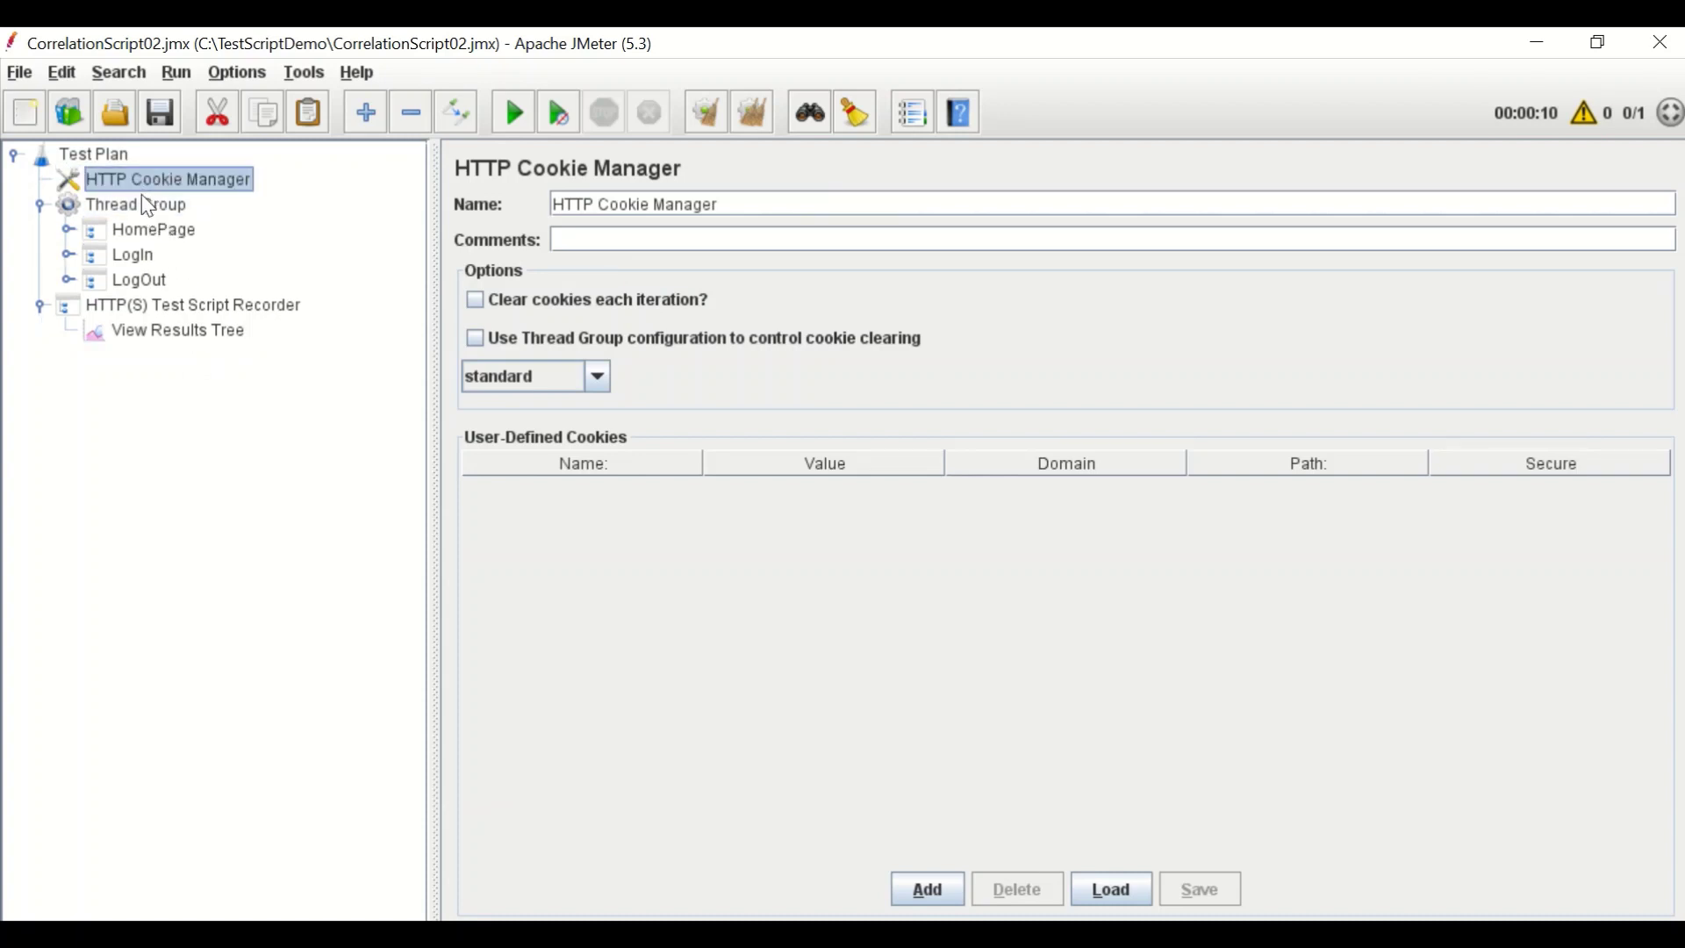
- Add a View Results Tree listener to the Test Plan and place it between the Thread Group and the HTTP(S) Test Script Recorder
click(95, 156)
right_click(94, 155)
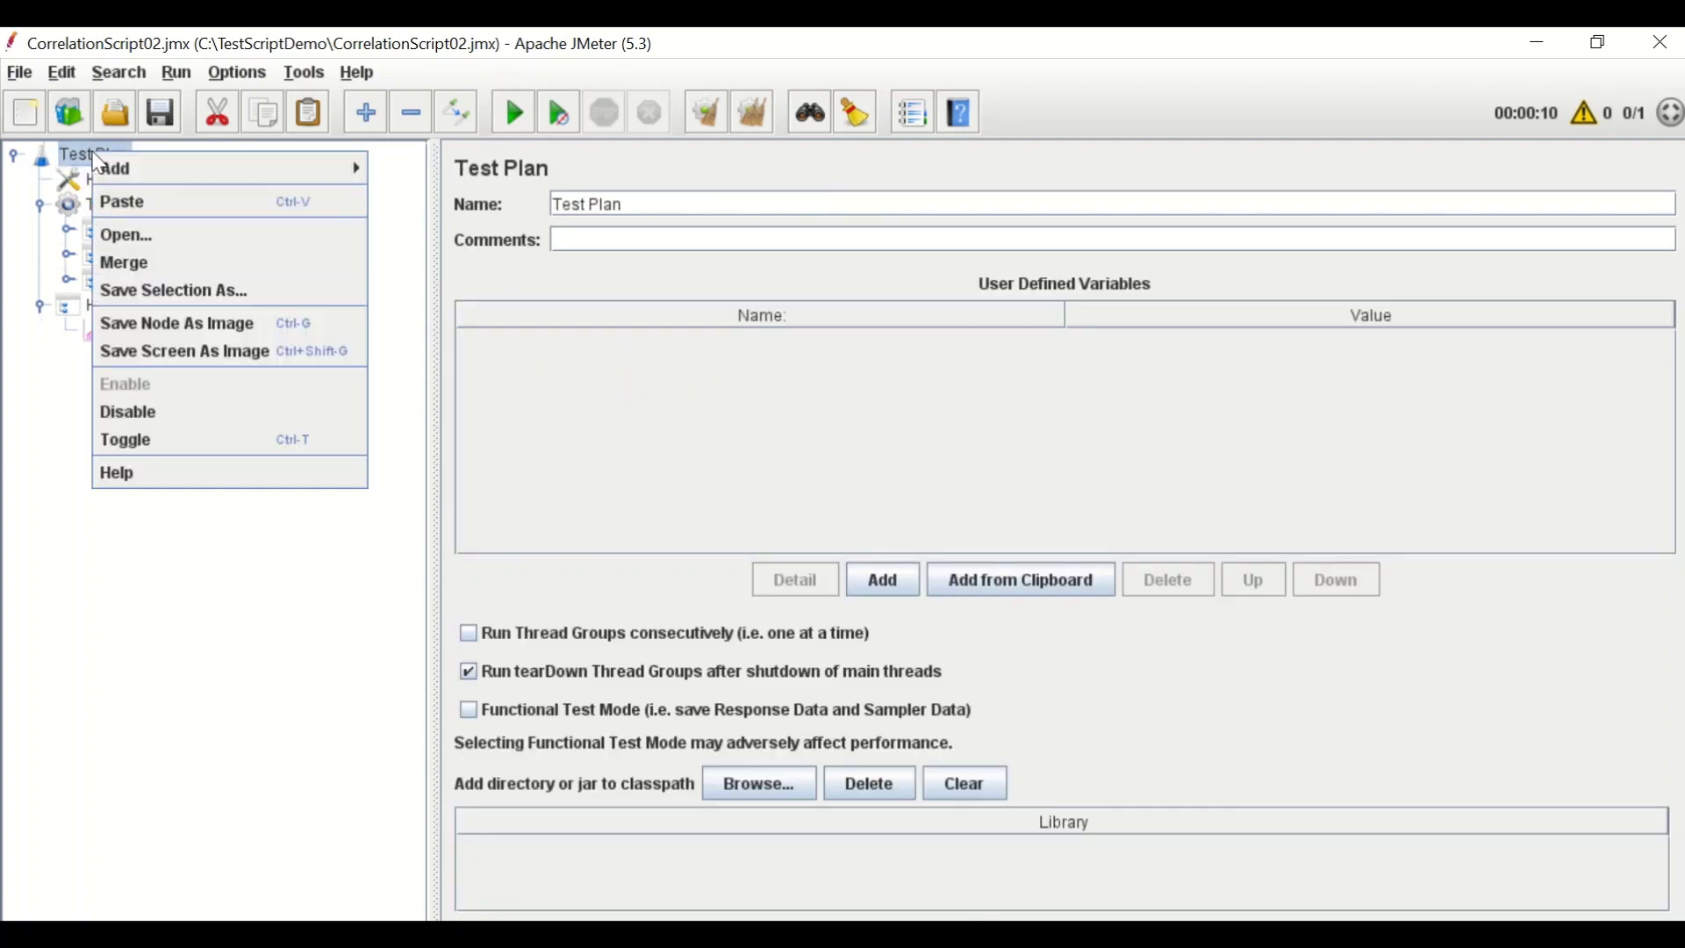
mouse_move(188, 174)
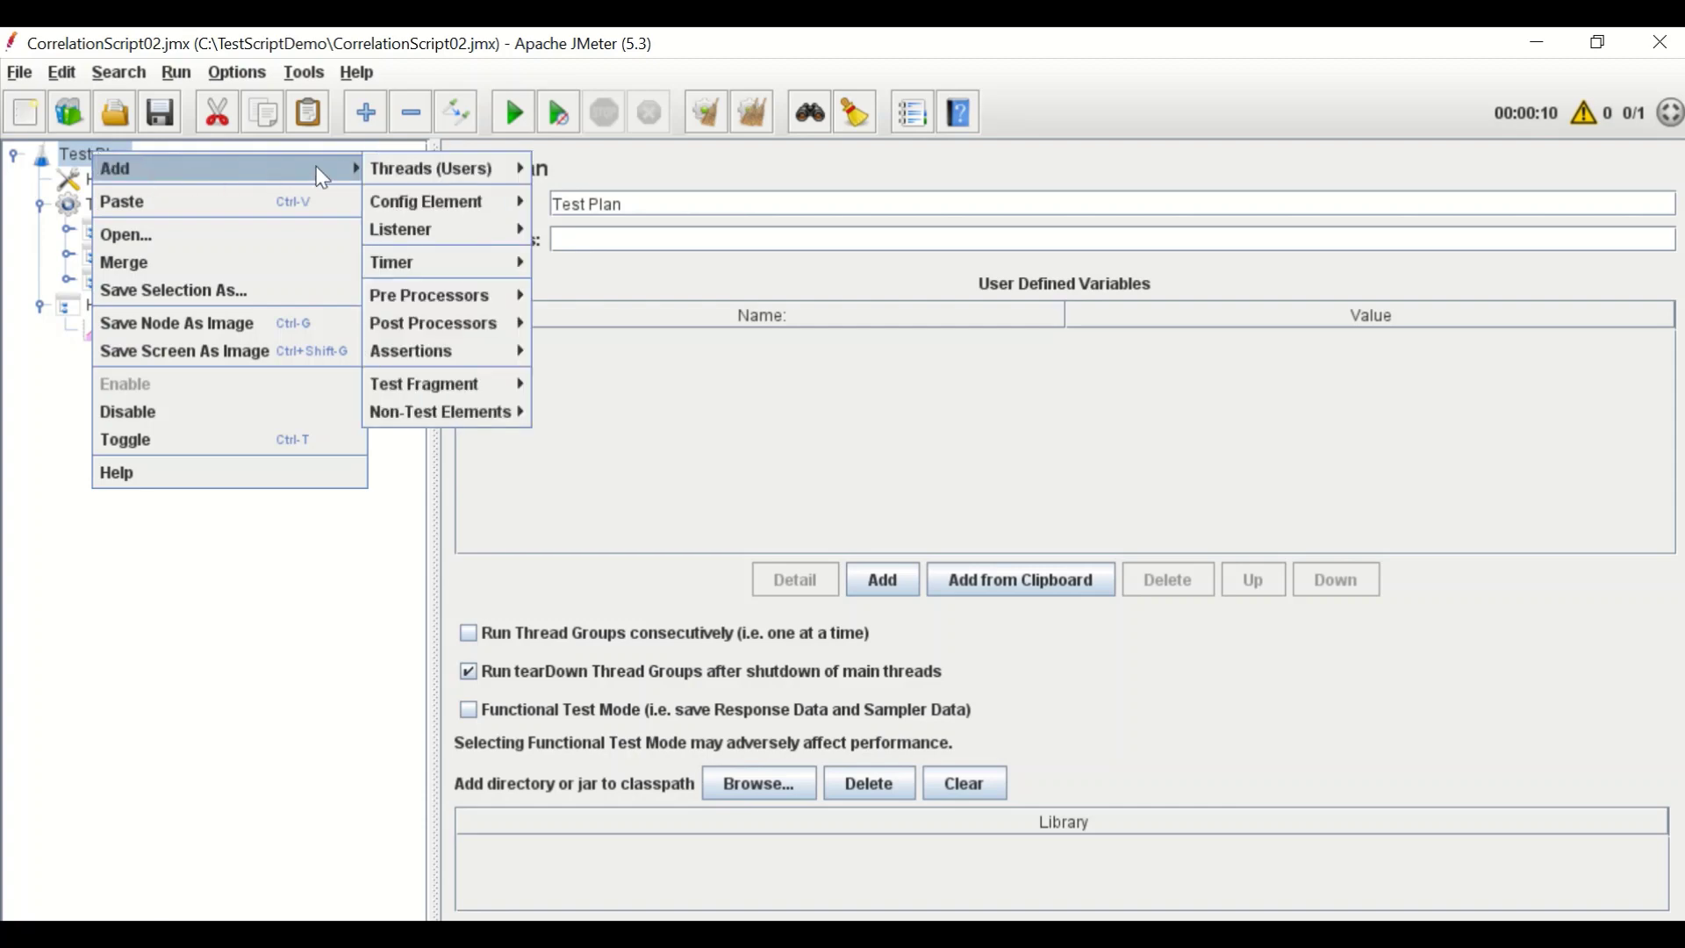
mouse_move(430, 227)
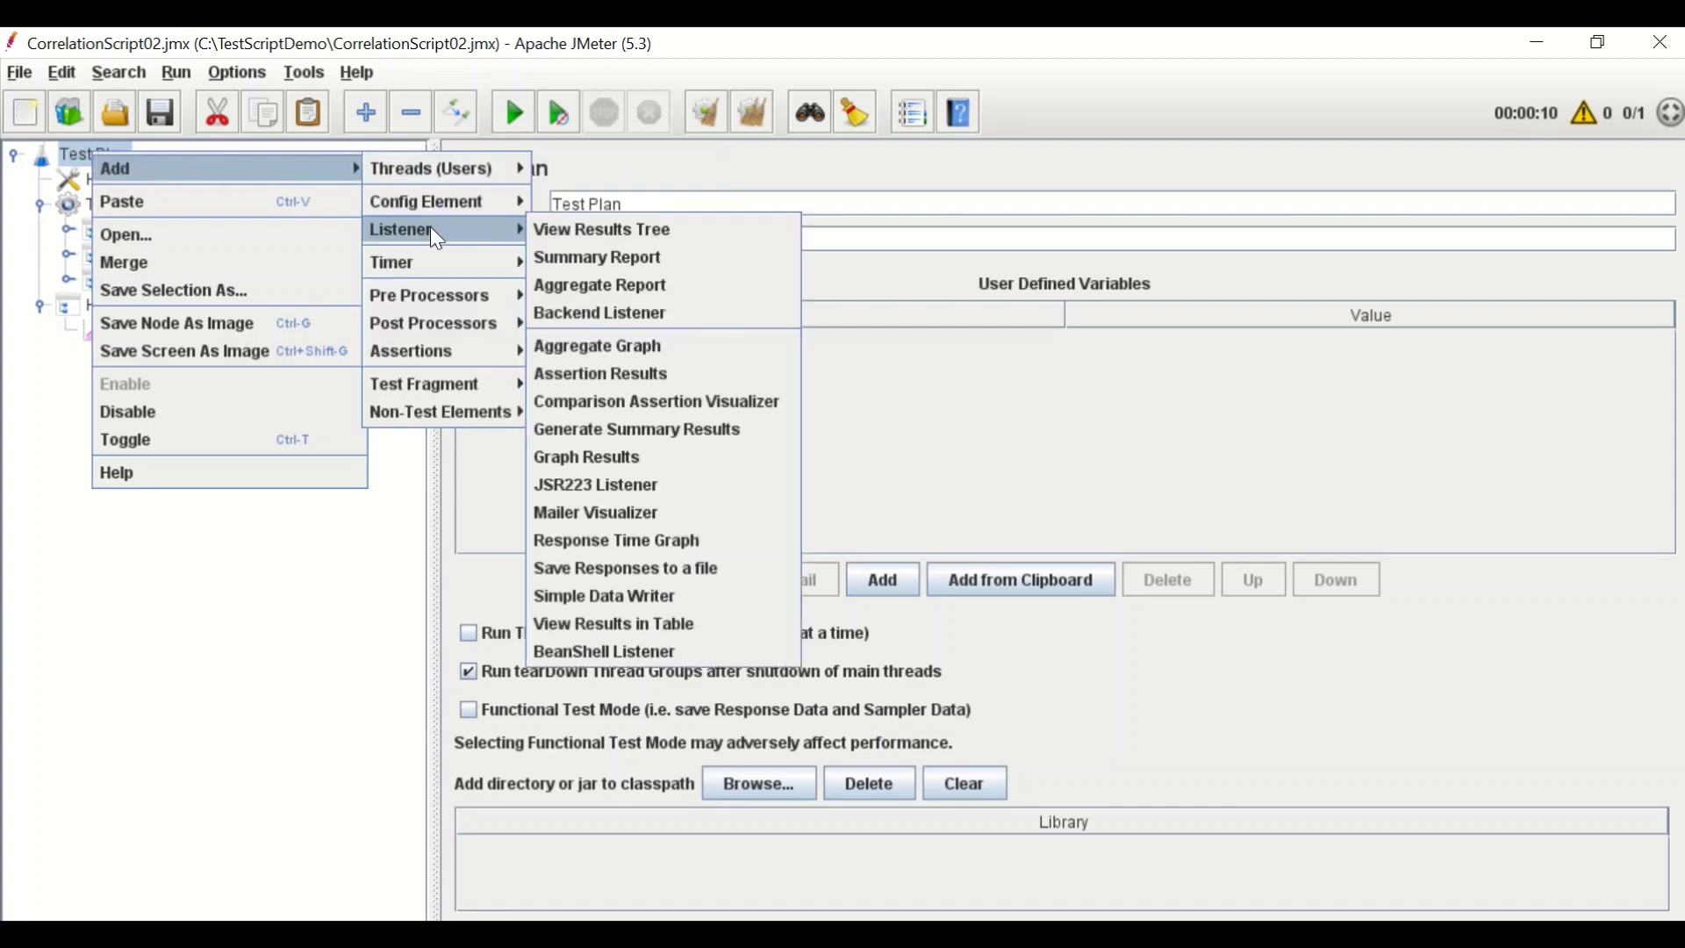
click(703, 237)
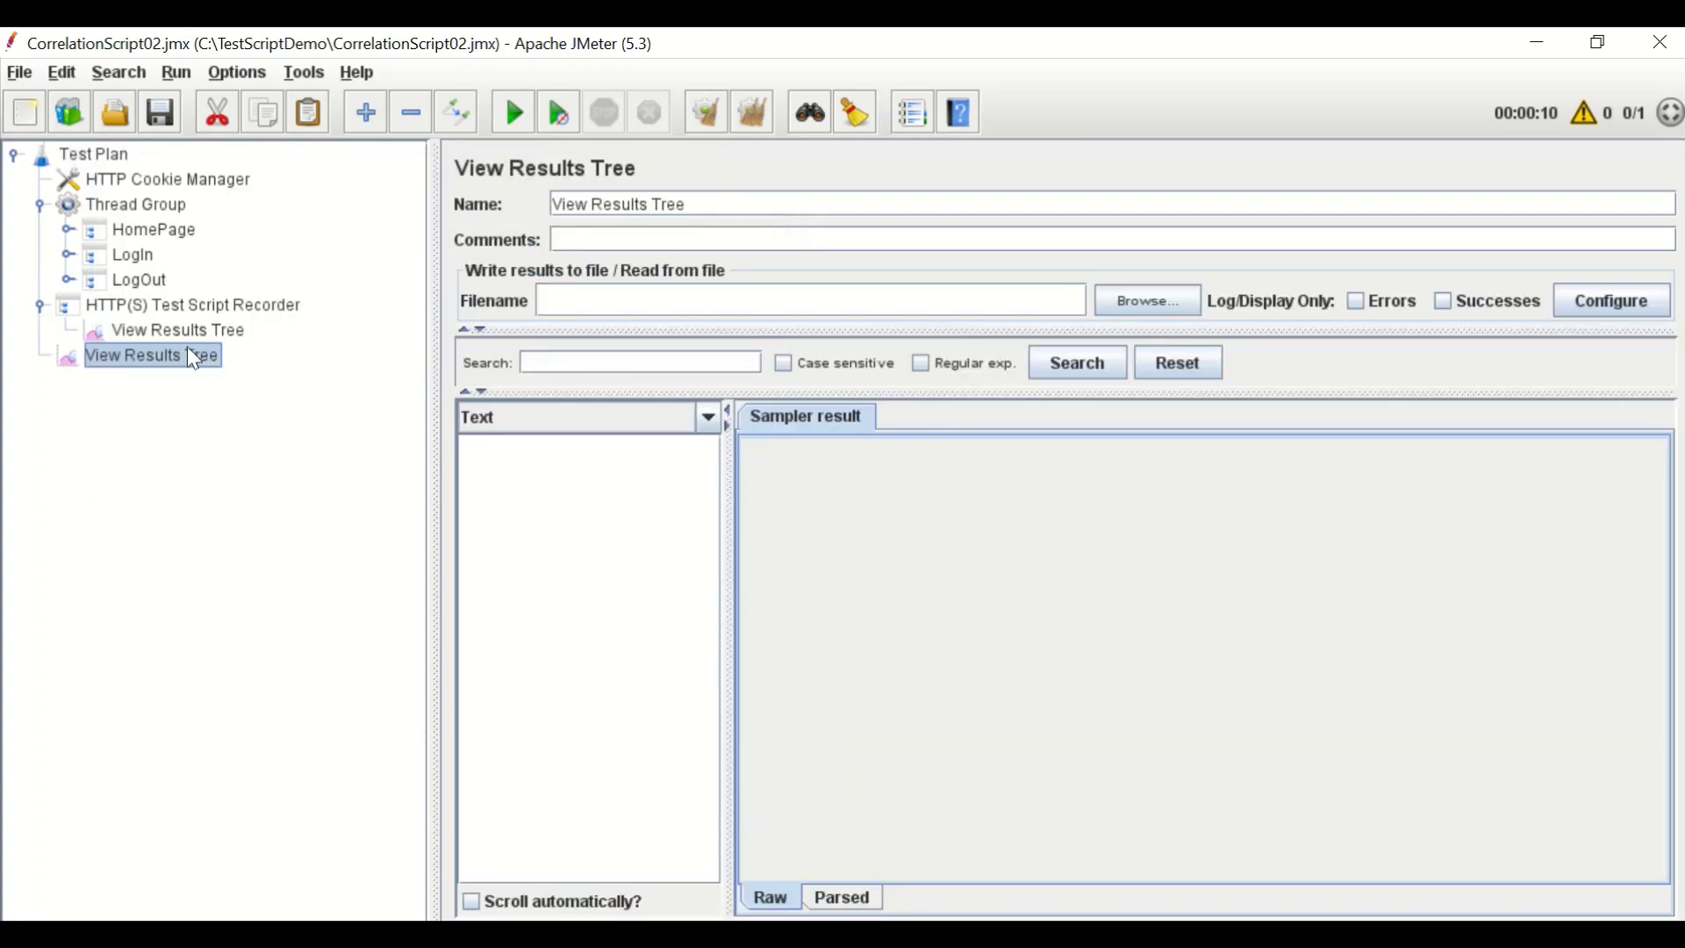
drag(188, 349, 171, 292)
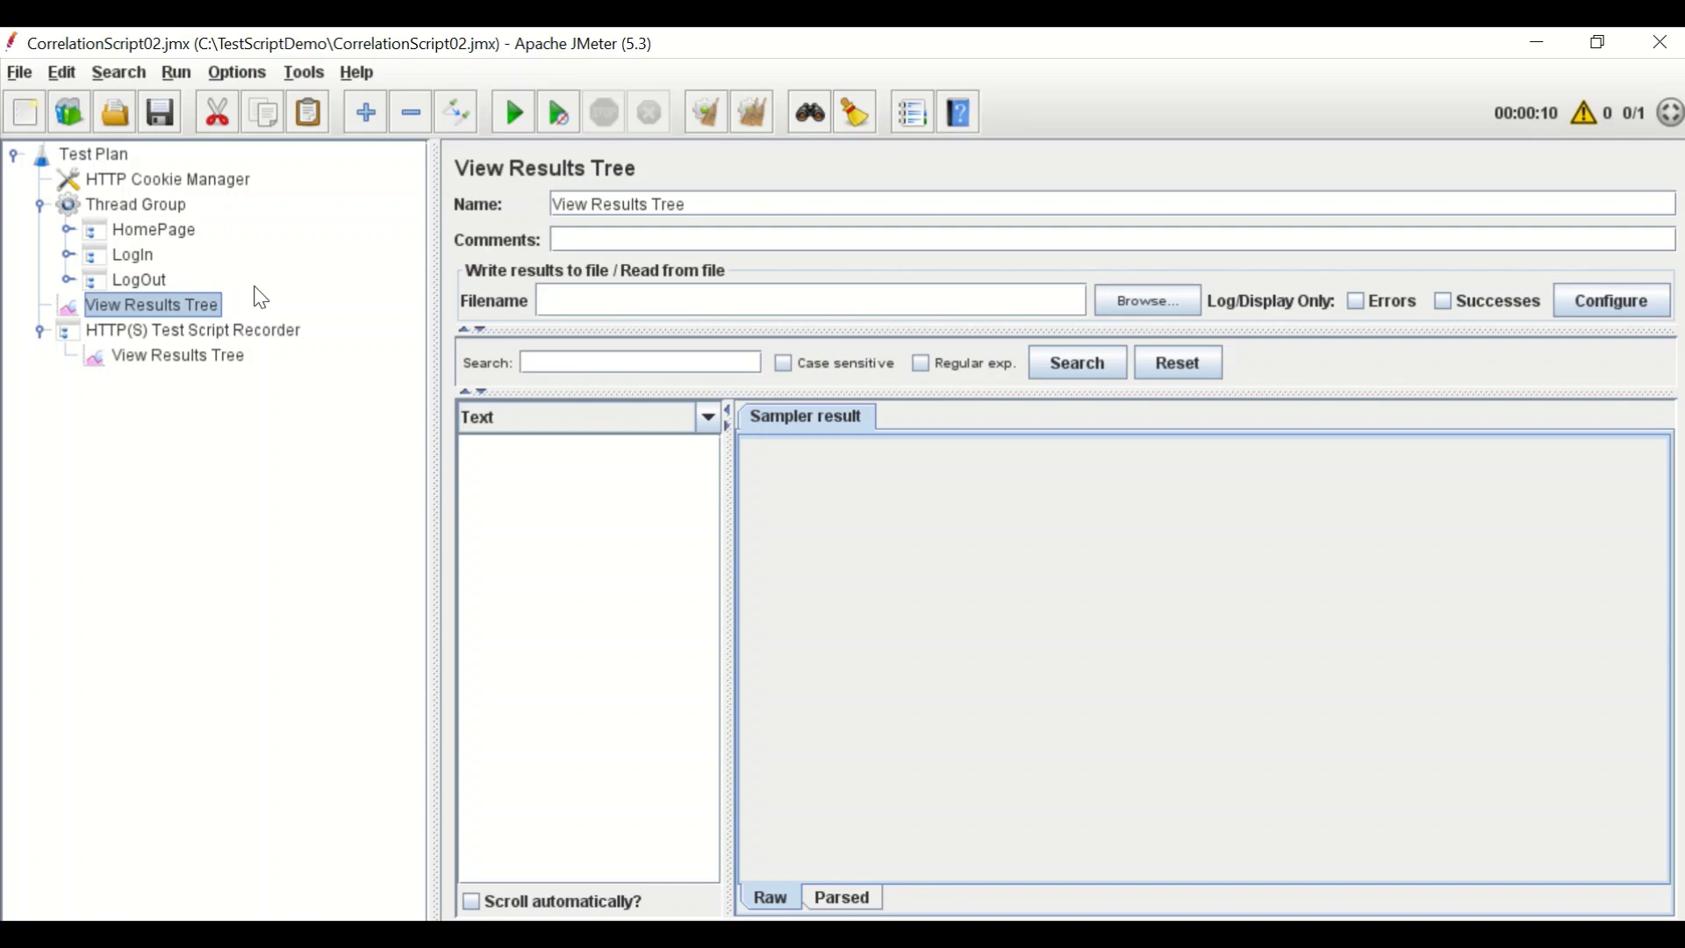
- Set the Thread Group's action after a sampler error to Stop Thread
click(139, 203)
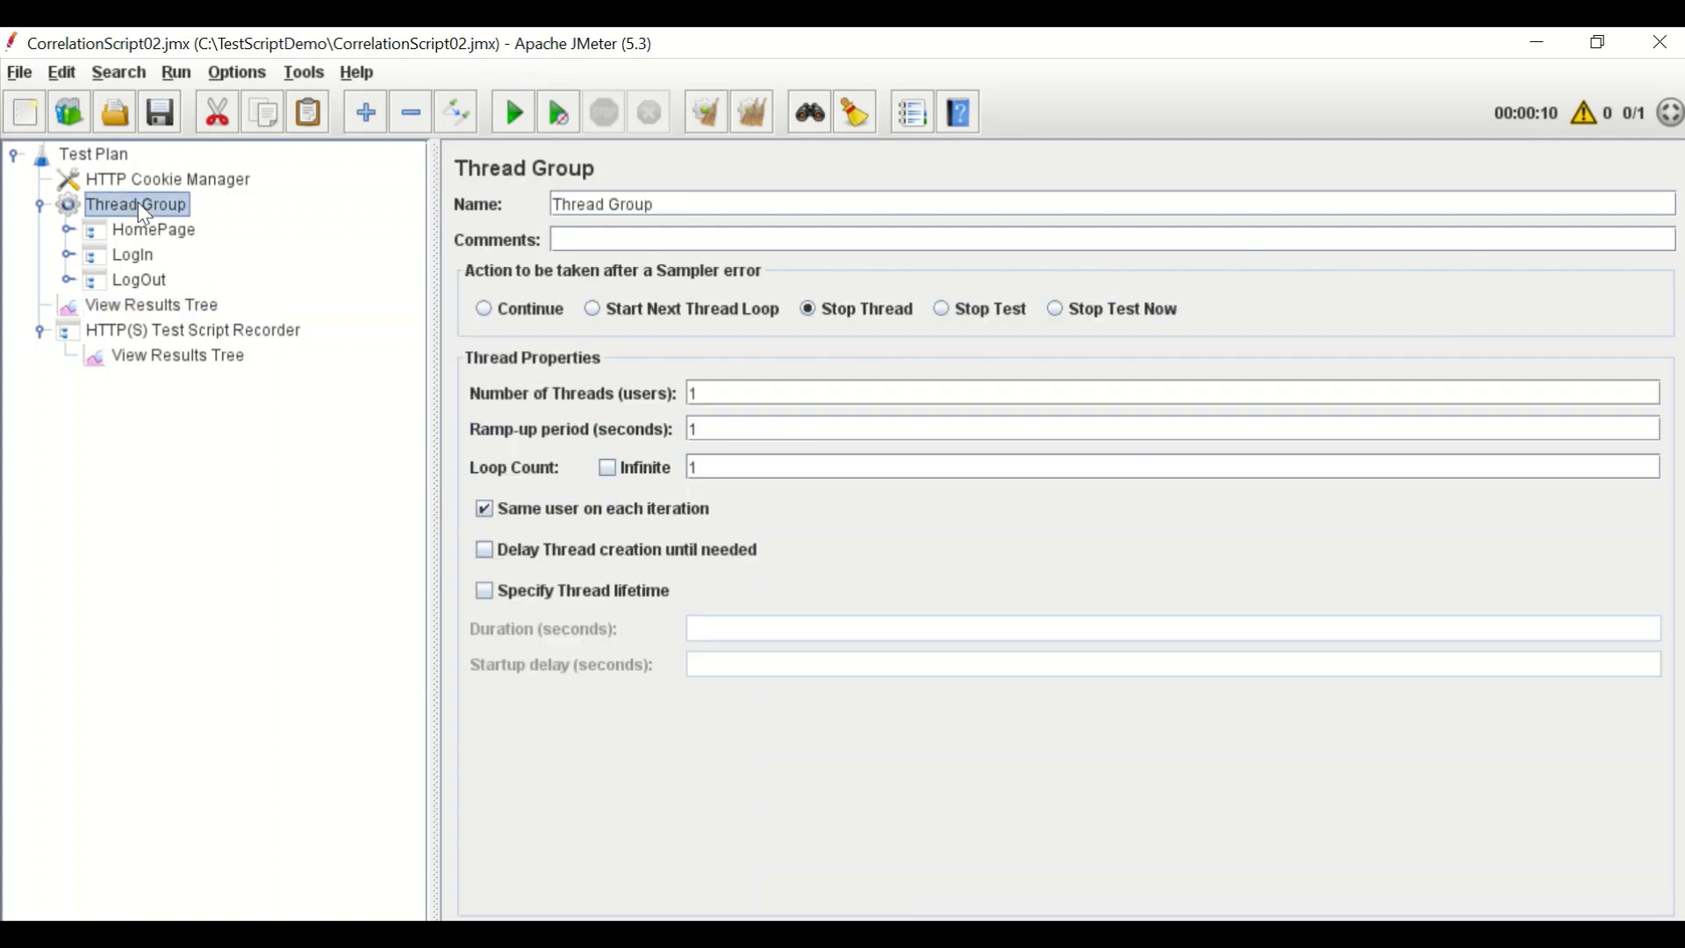
click(810, 312)
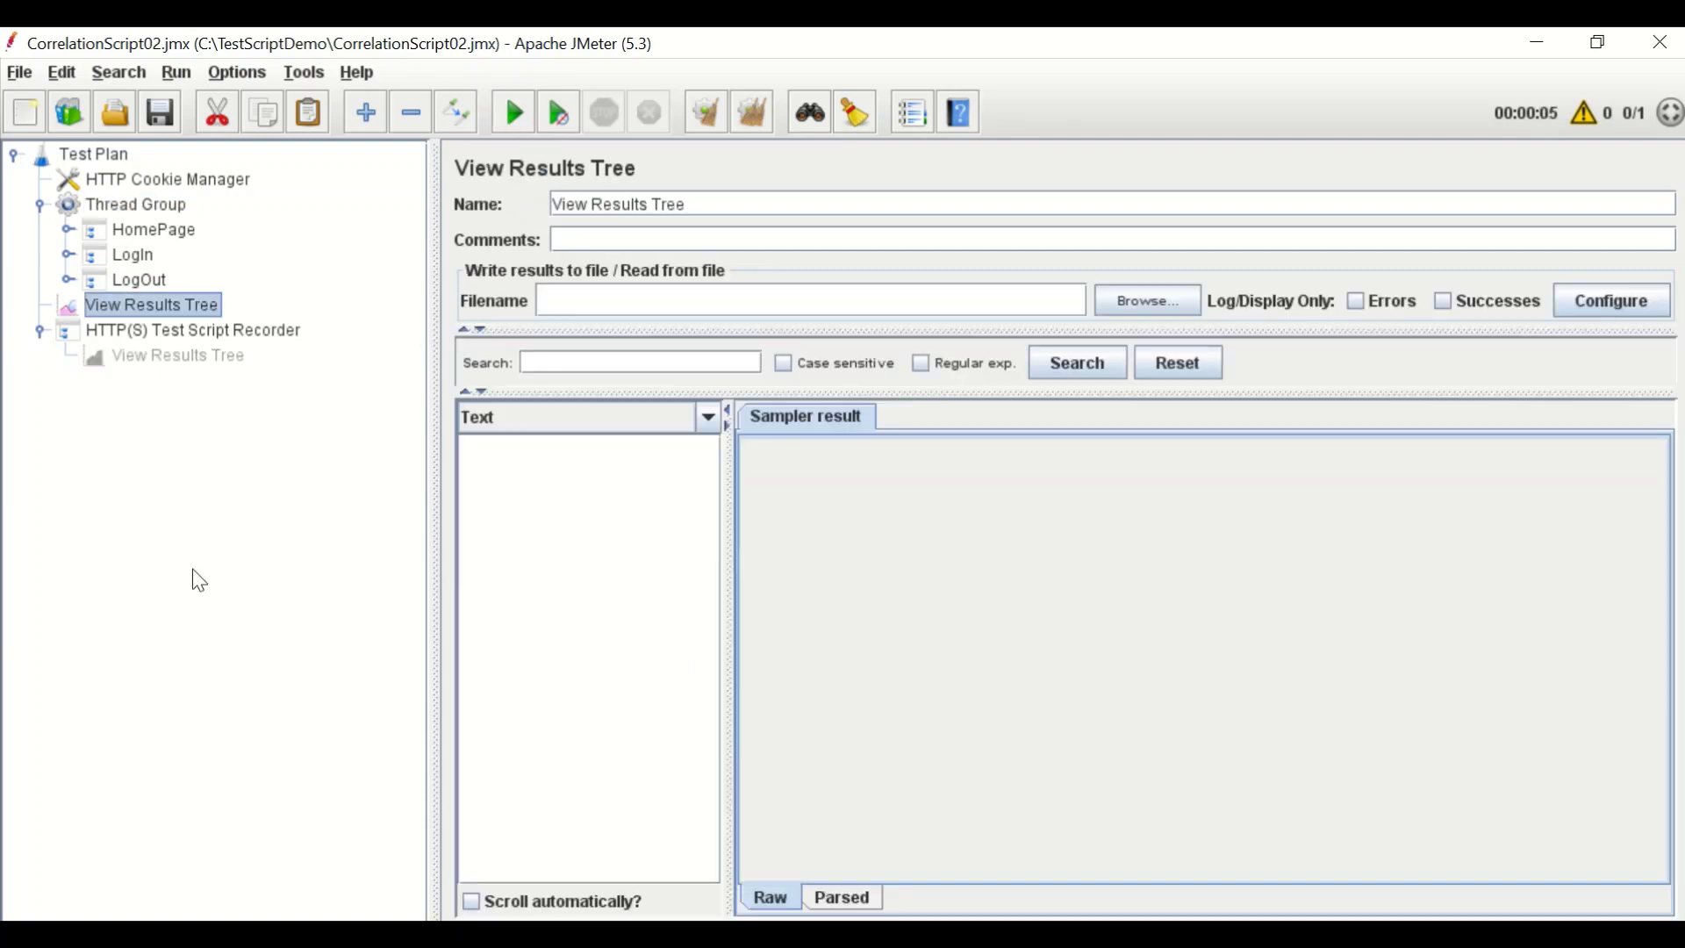
- Run the script, widen the results list, and inspect the sampler result of the failed validateCredentials-5 request
click(516, 114)
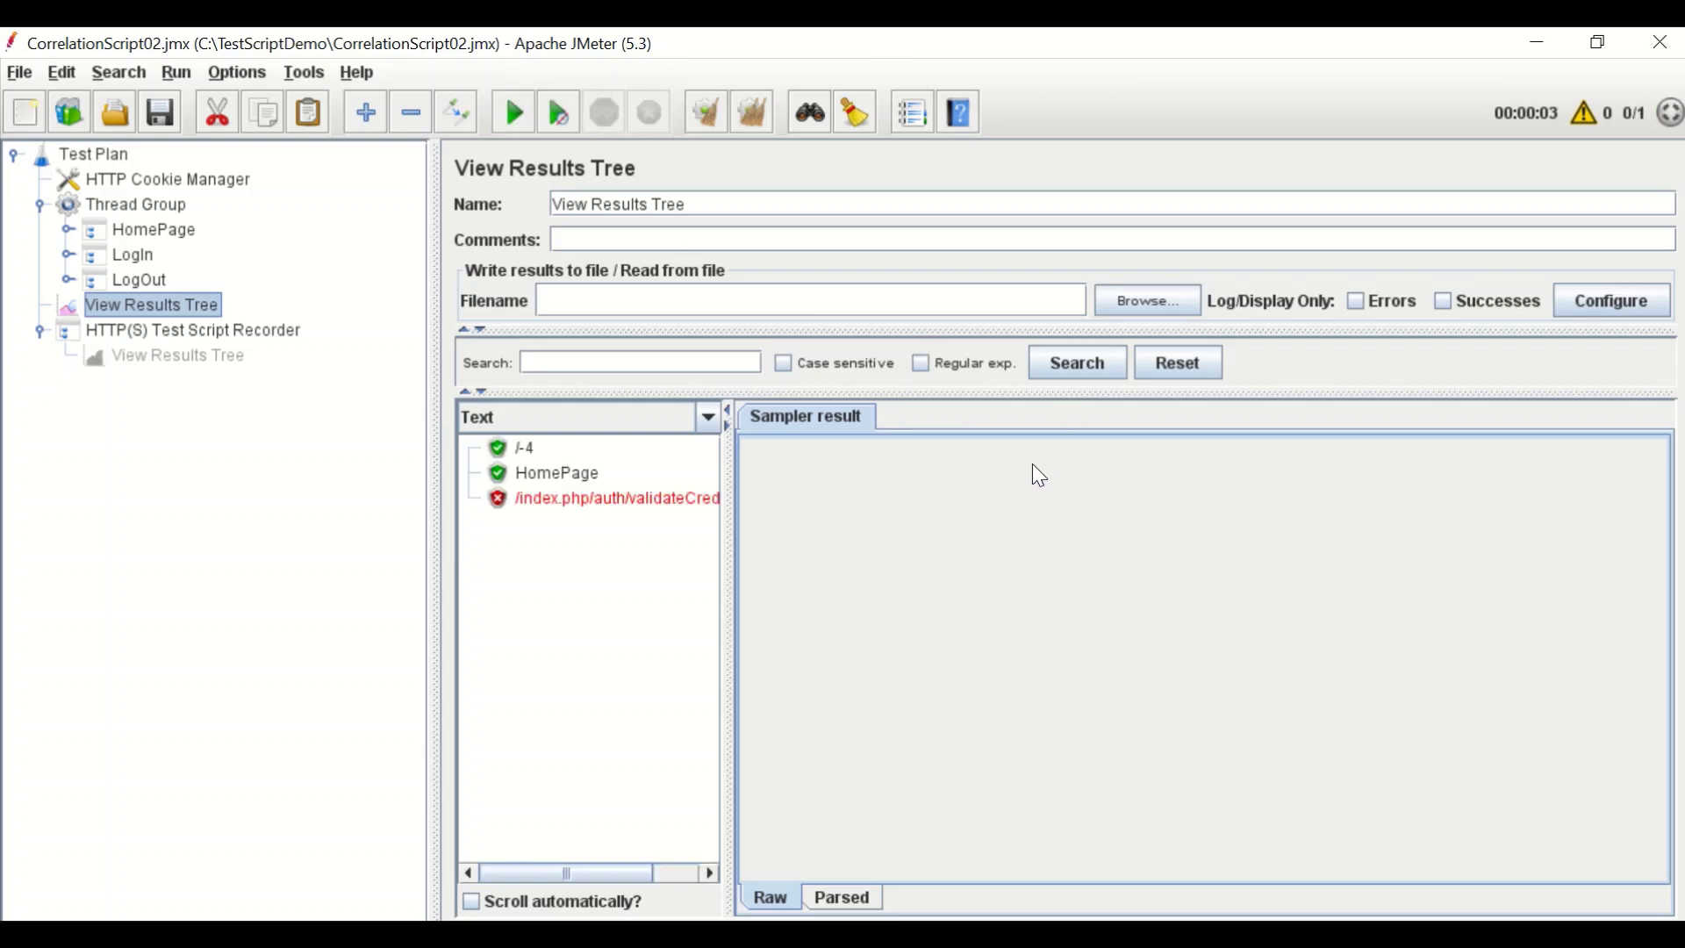
drag(724, 568, 864, 575)
click(672, 502)
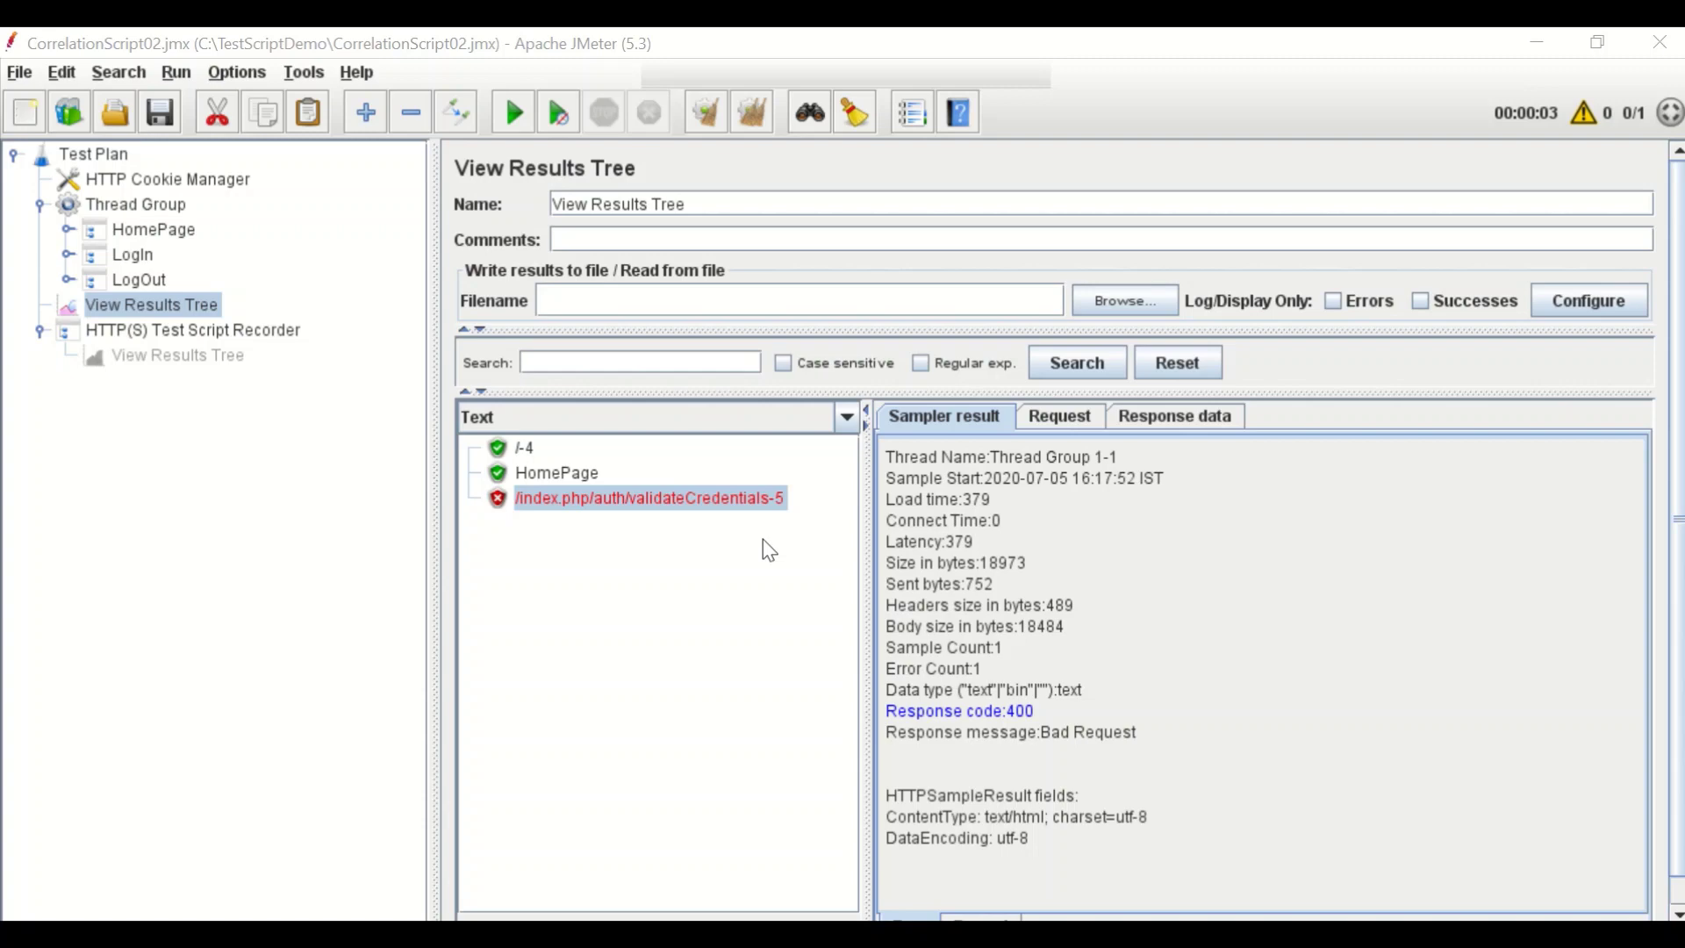
- Expand the LogIn controller and open the validateCredentials-5 request to view its parameters
click(107, 158)
click(133, 256)
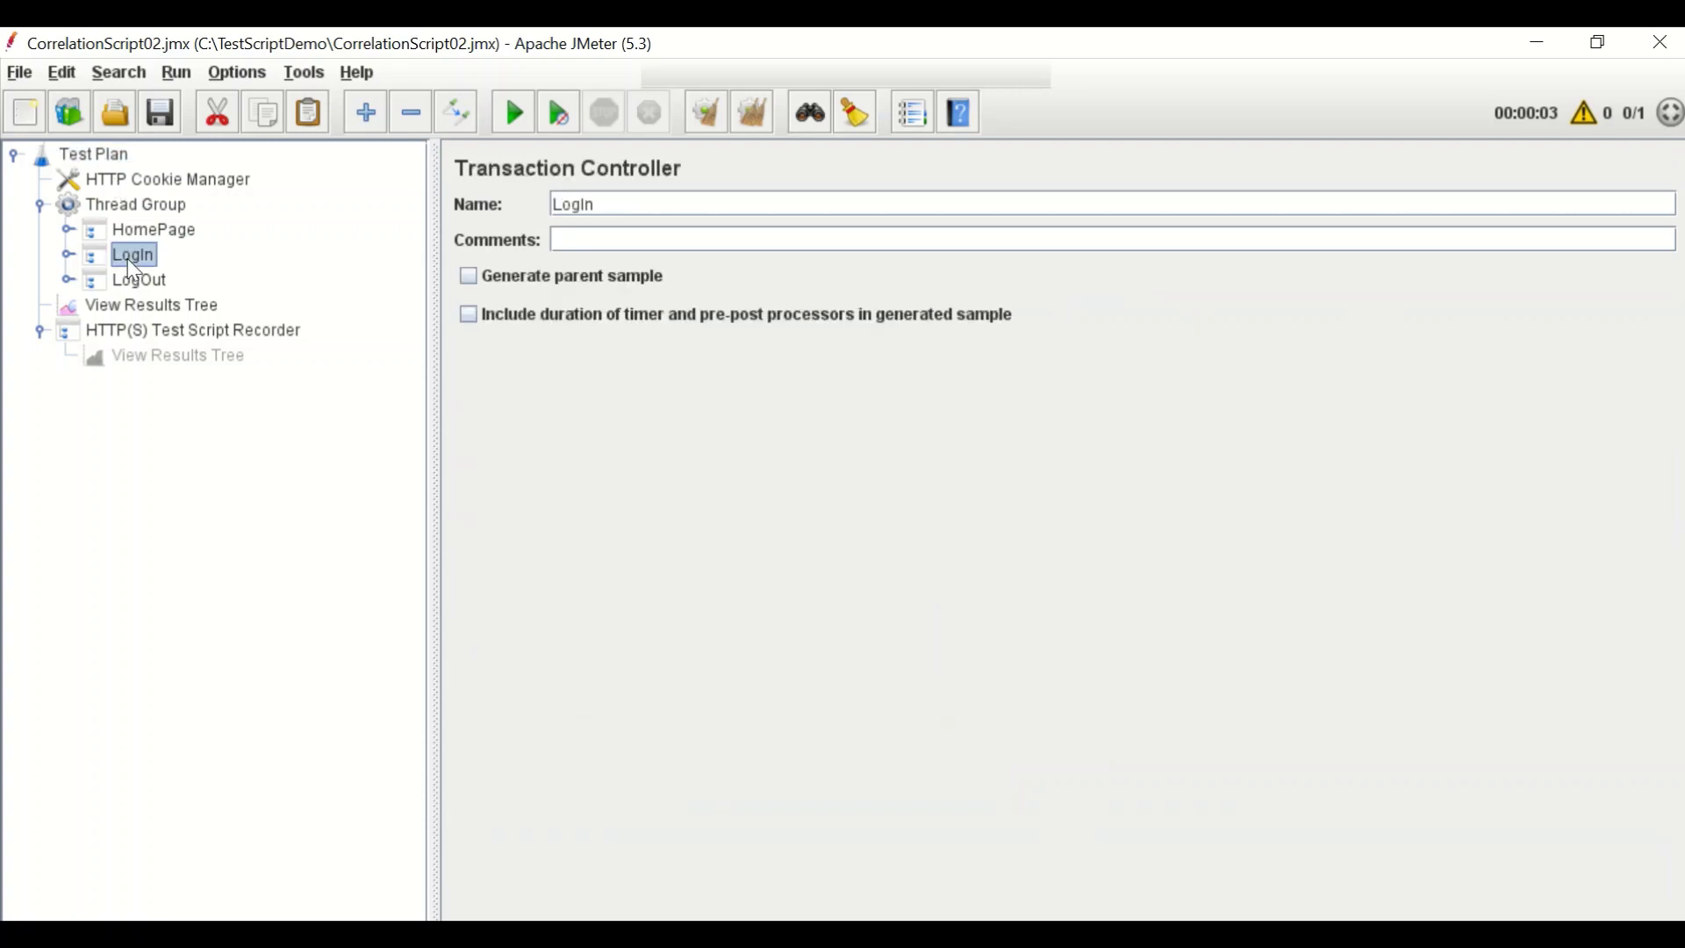
click(69, 255)
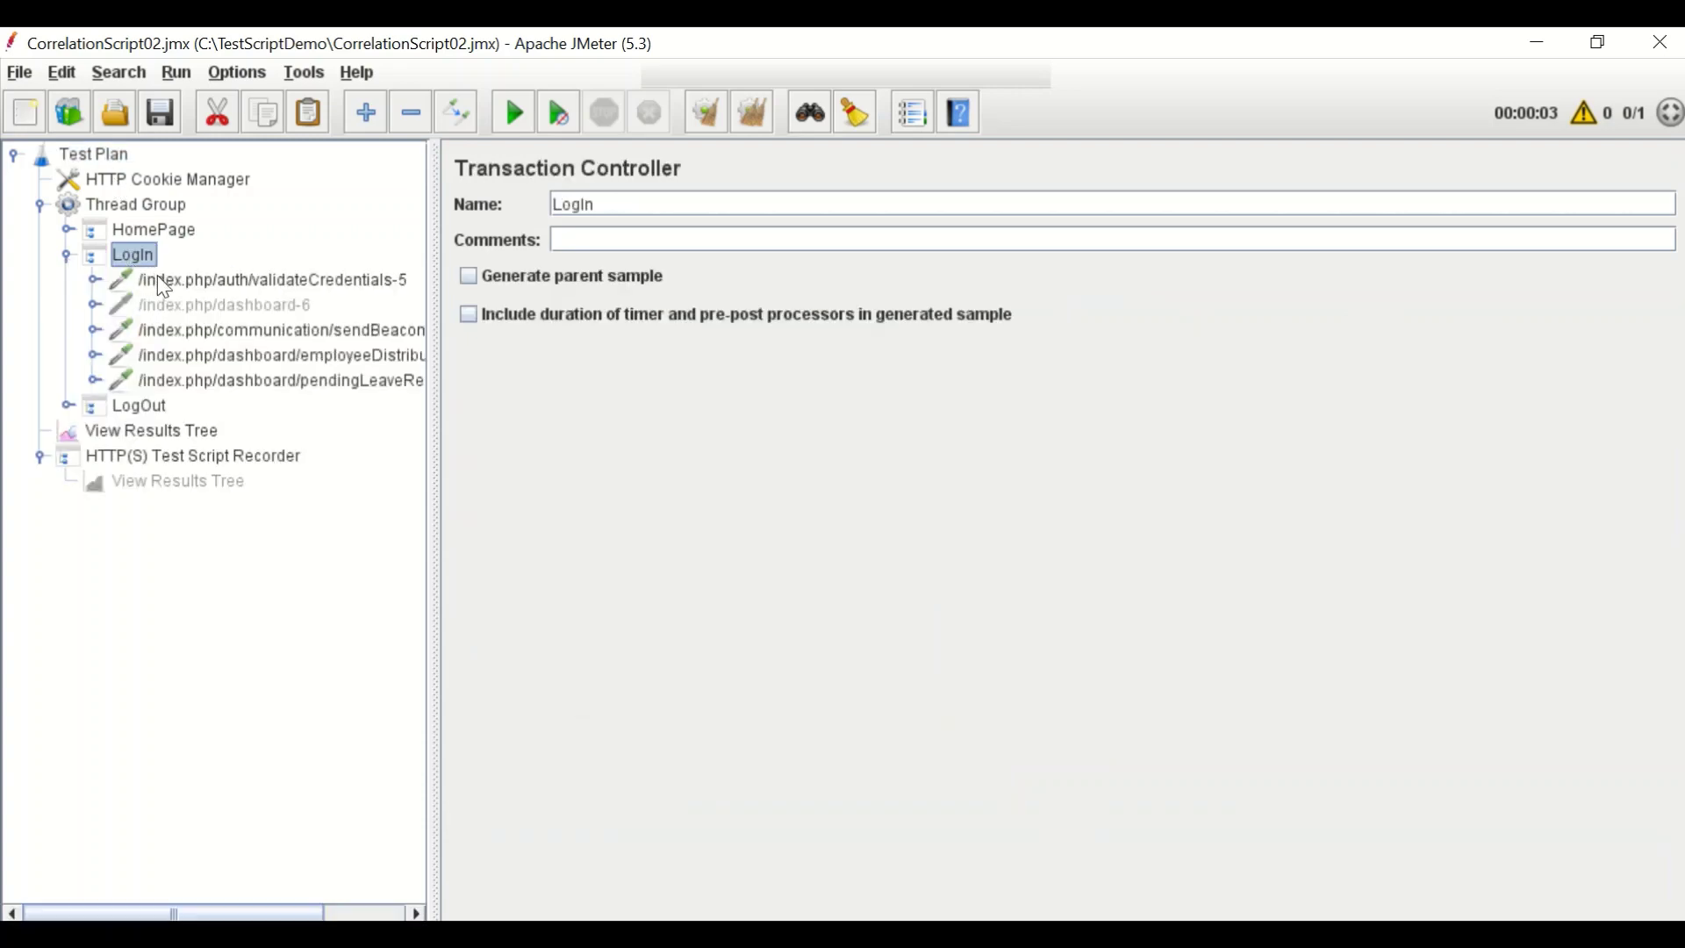
click(161, 281)
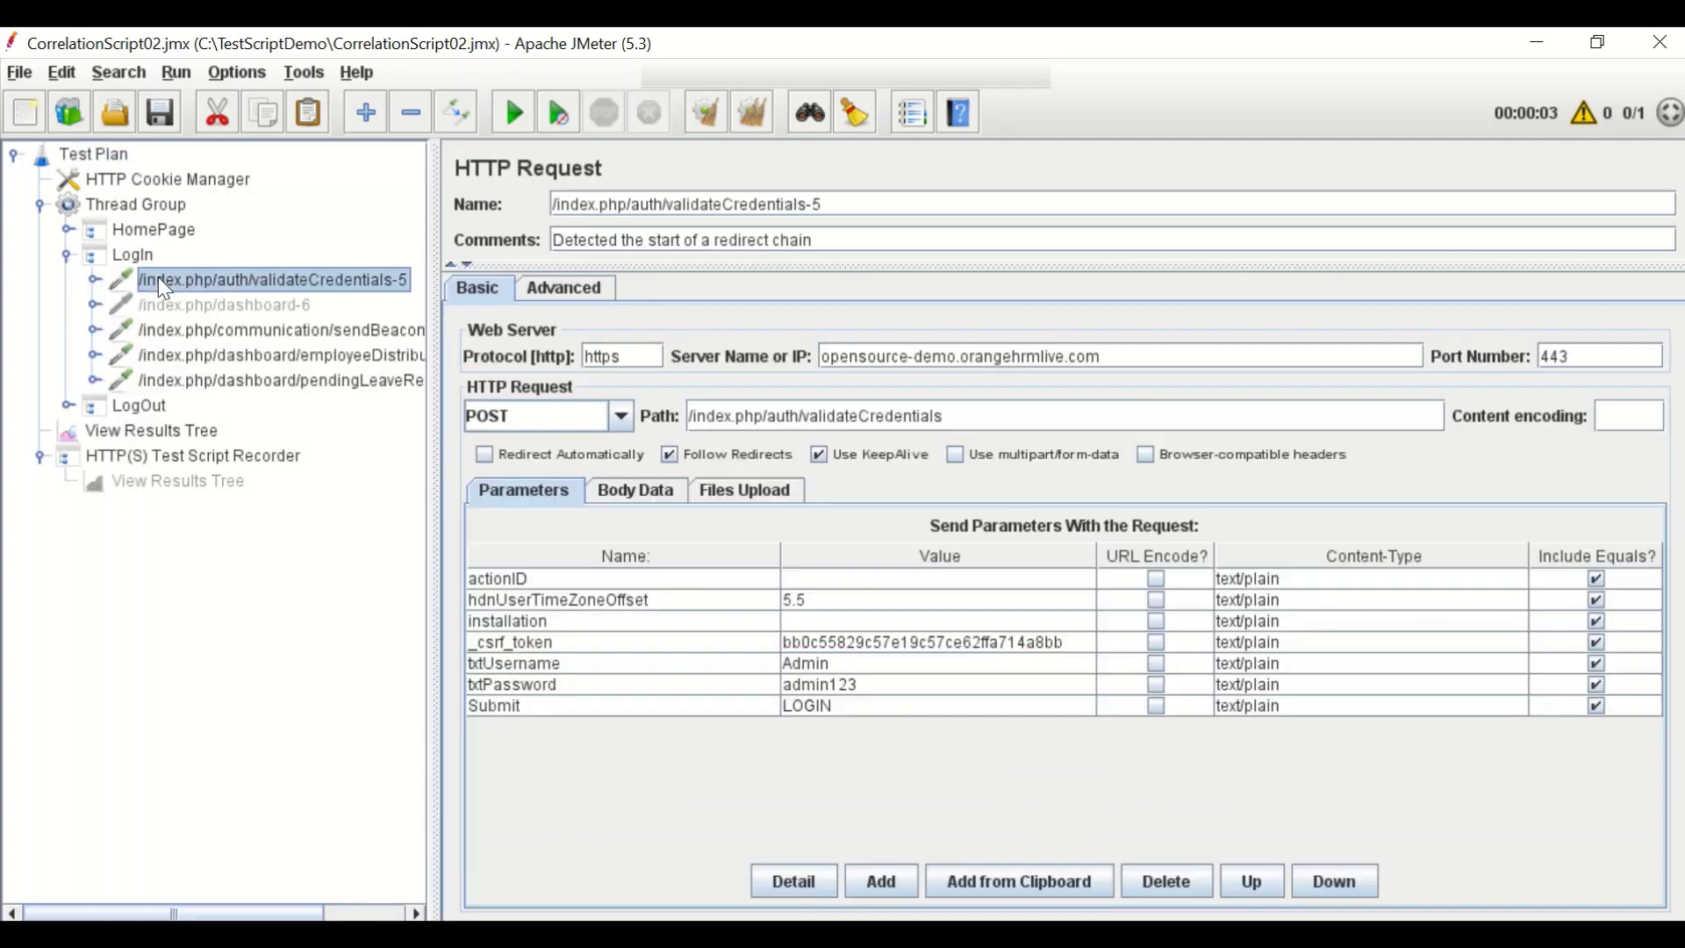
- Select all parameters of the validateCredentials-5 request, from actionID through Submit, for review
click(520, 579)
key(shift+Down)
key(shift+Down)
key(shift+Down)
key(shift+Down)
key(shift+Down)
key(shift+Down)
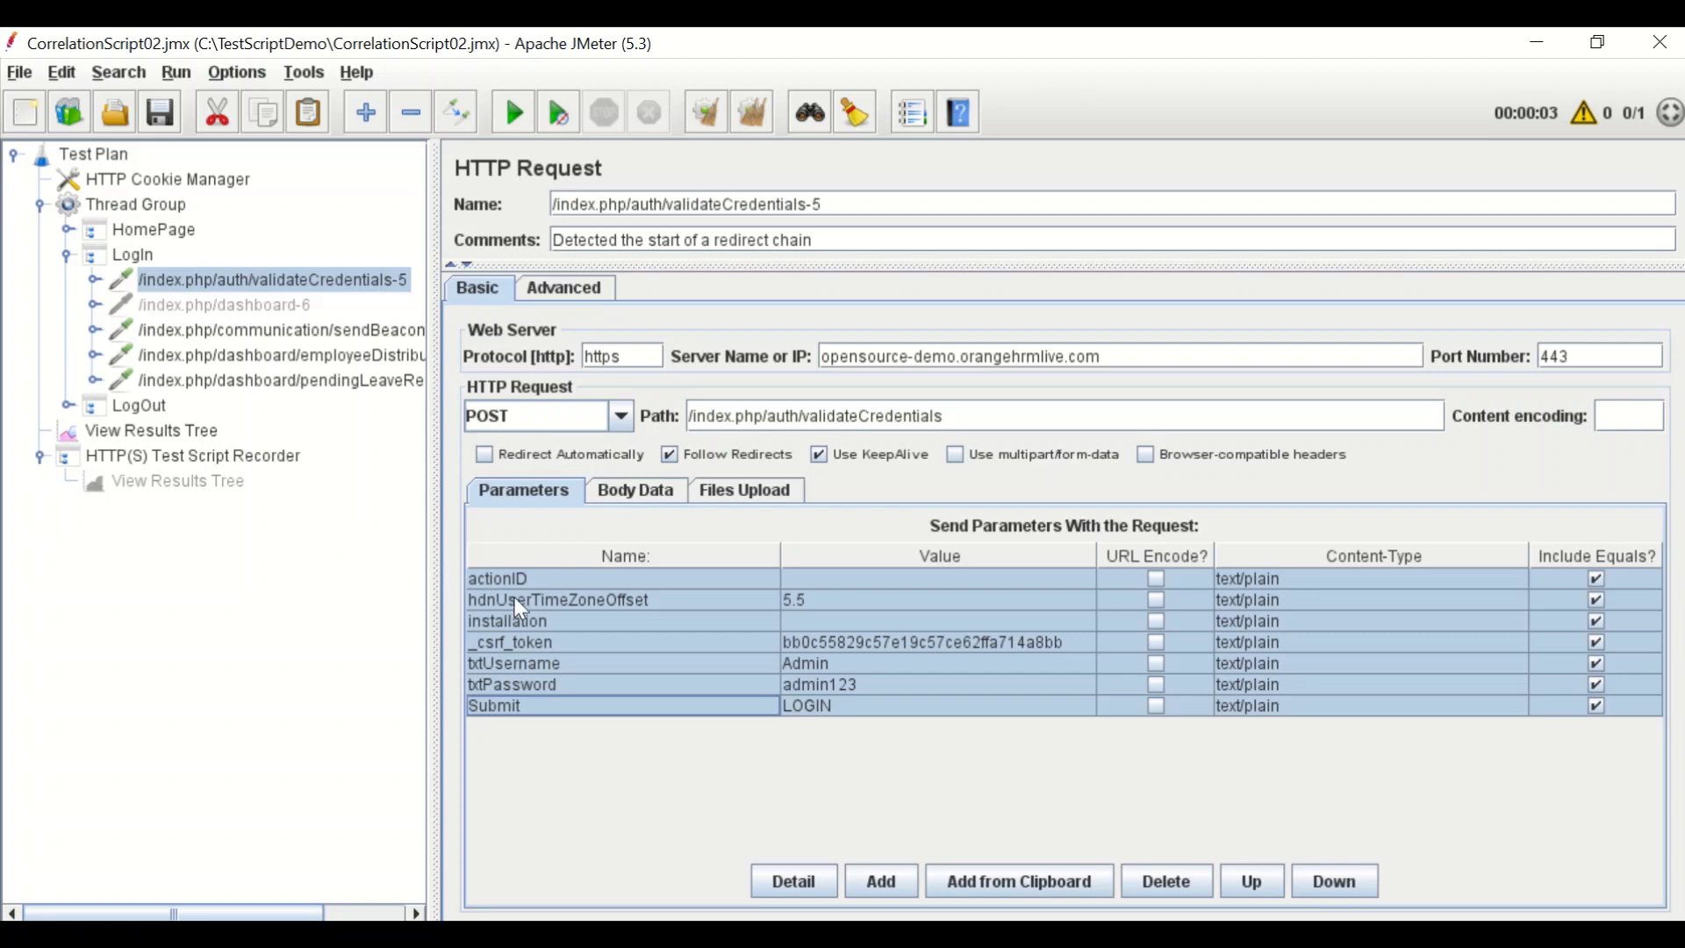
- Single out the parameters that carry values: hdnUserTimeZoneOffset, _csrf_token, txtUsername, txtPassword and Submit
click(556, 598)
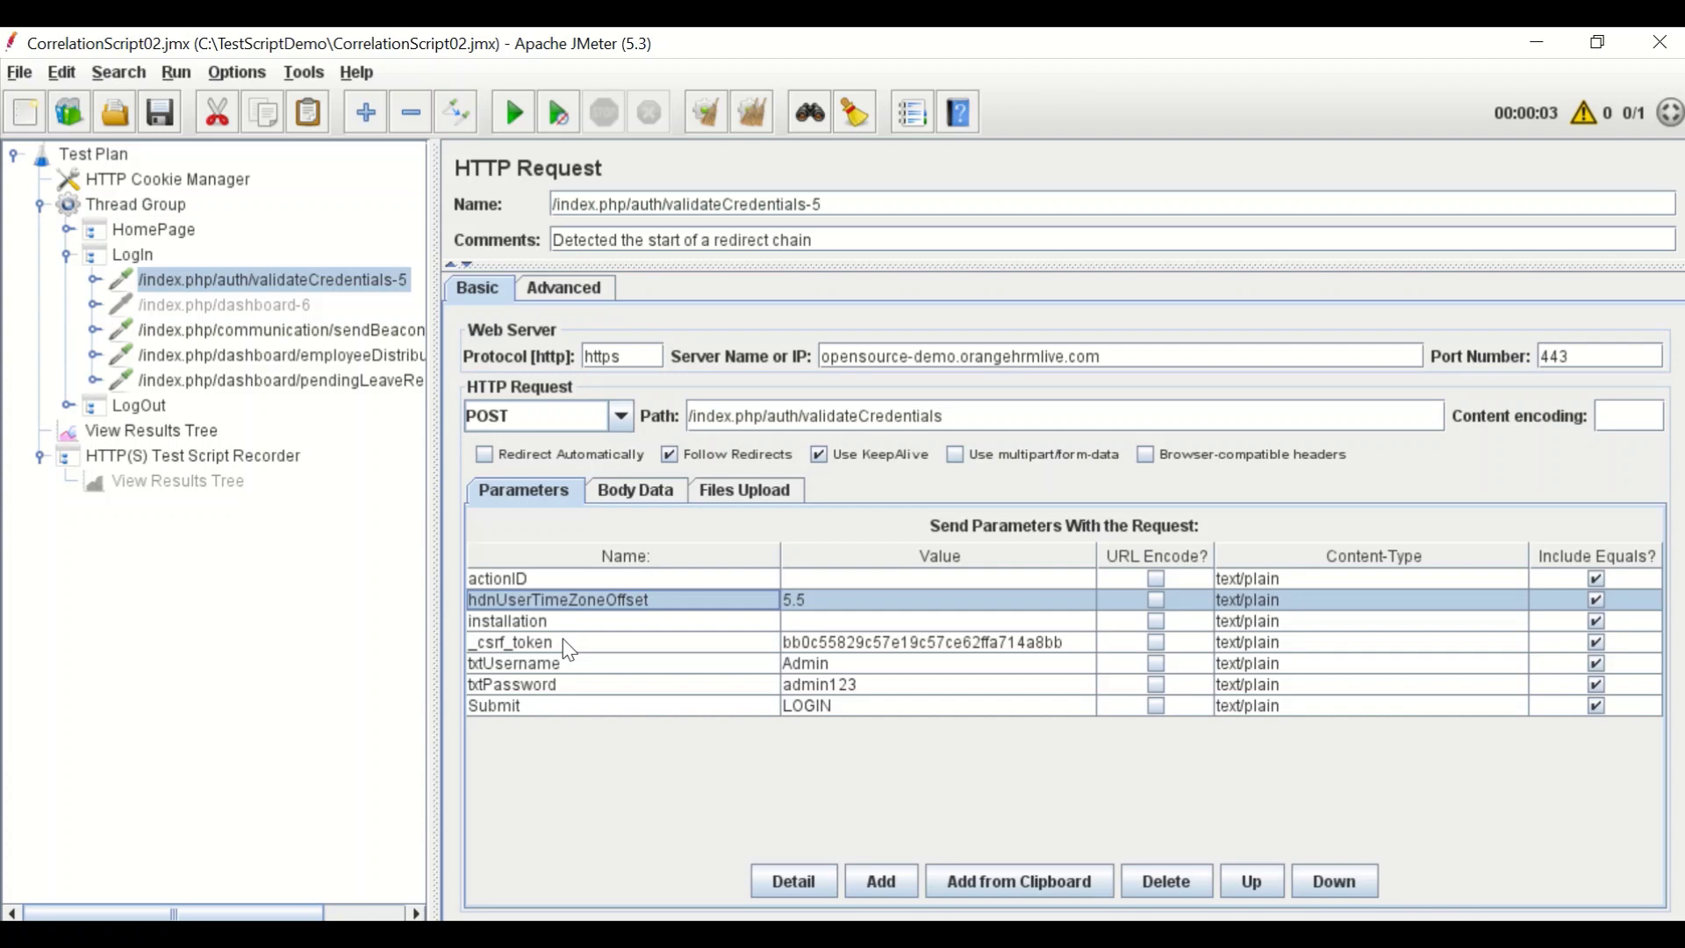
ctrl+click(565, 641)
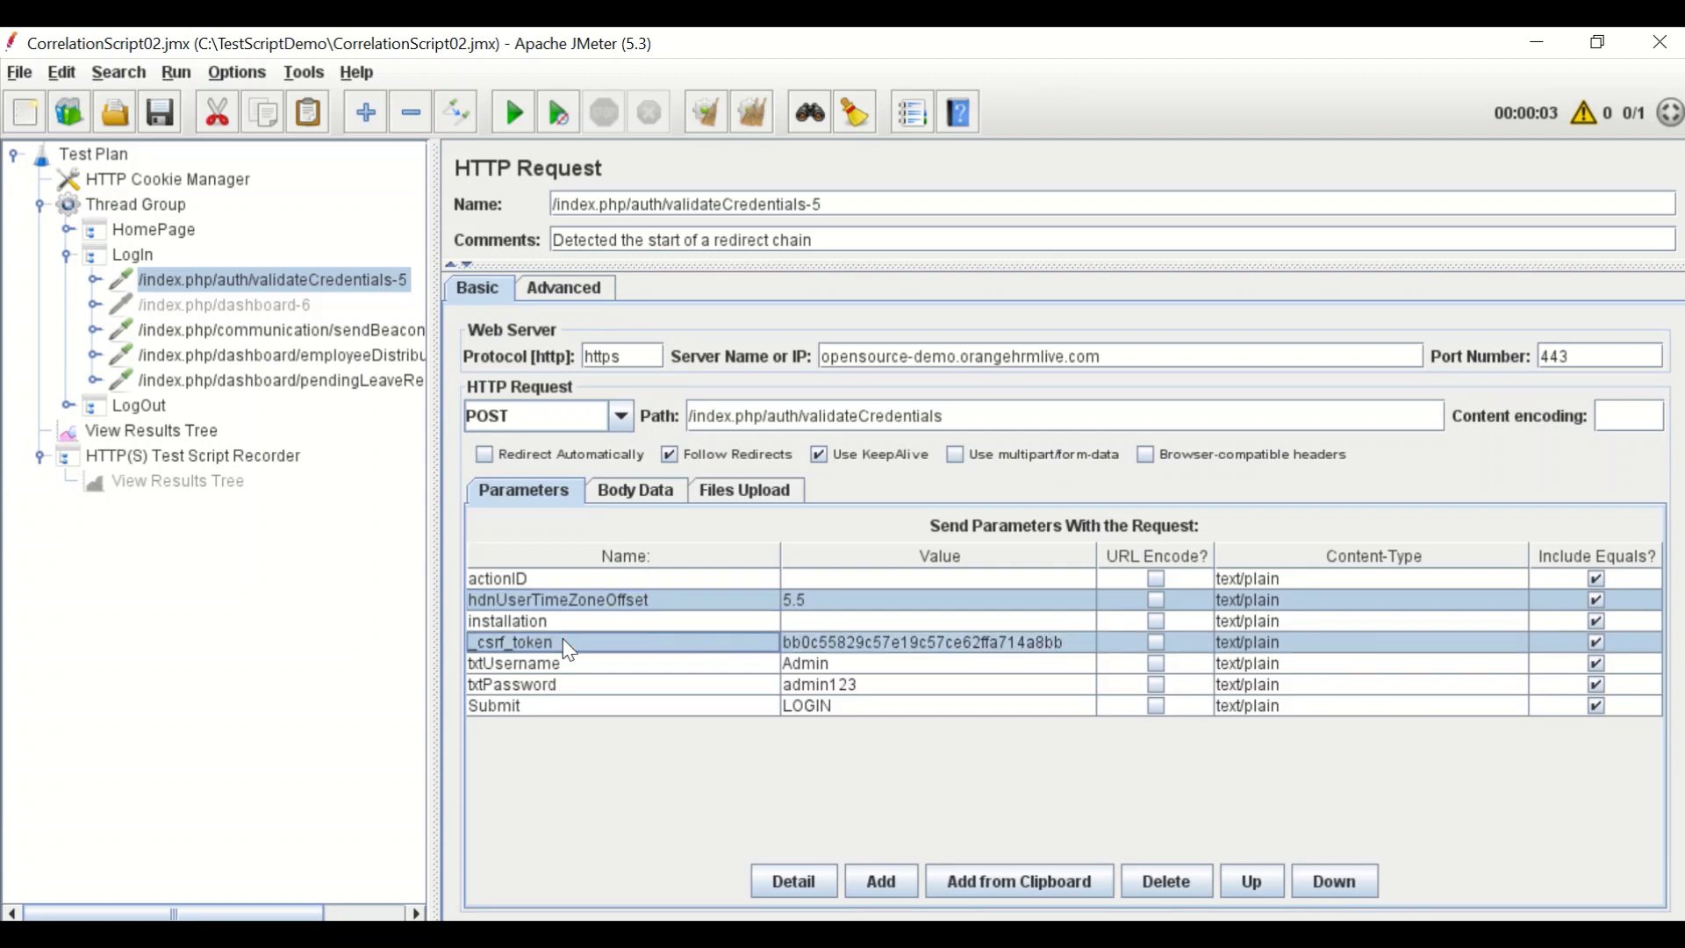
ctrl+click(568, 667)
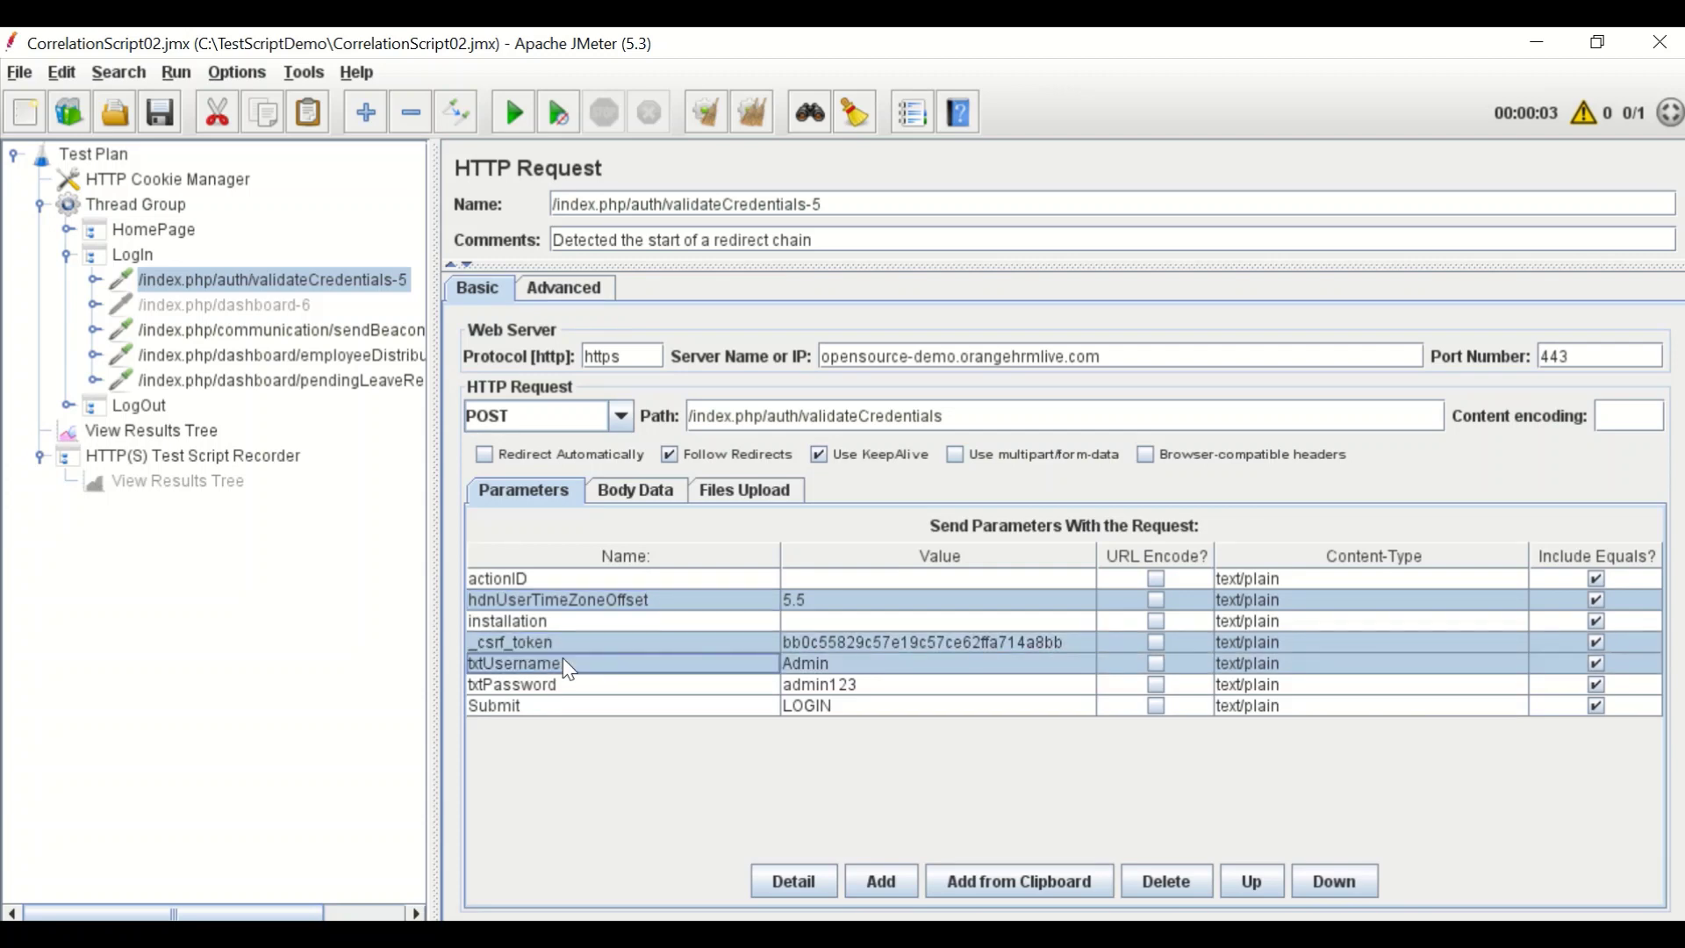
ctrl+click(567, 687)
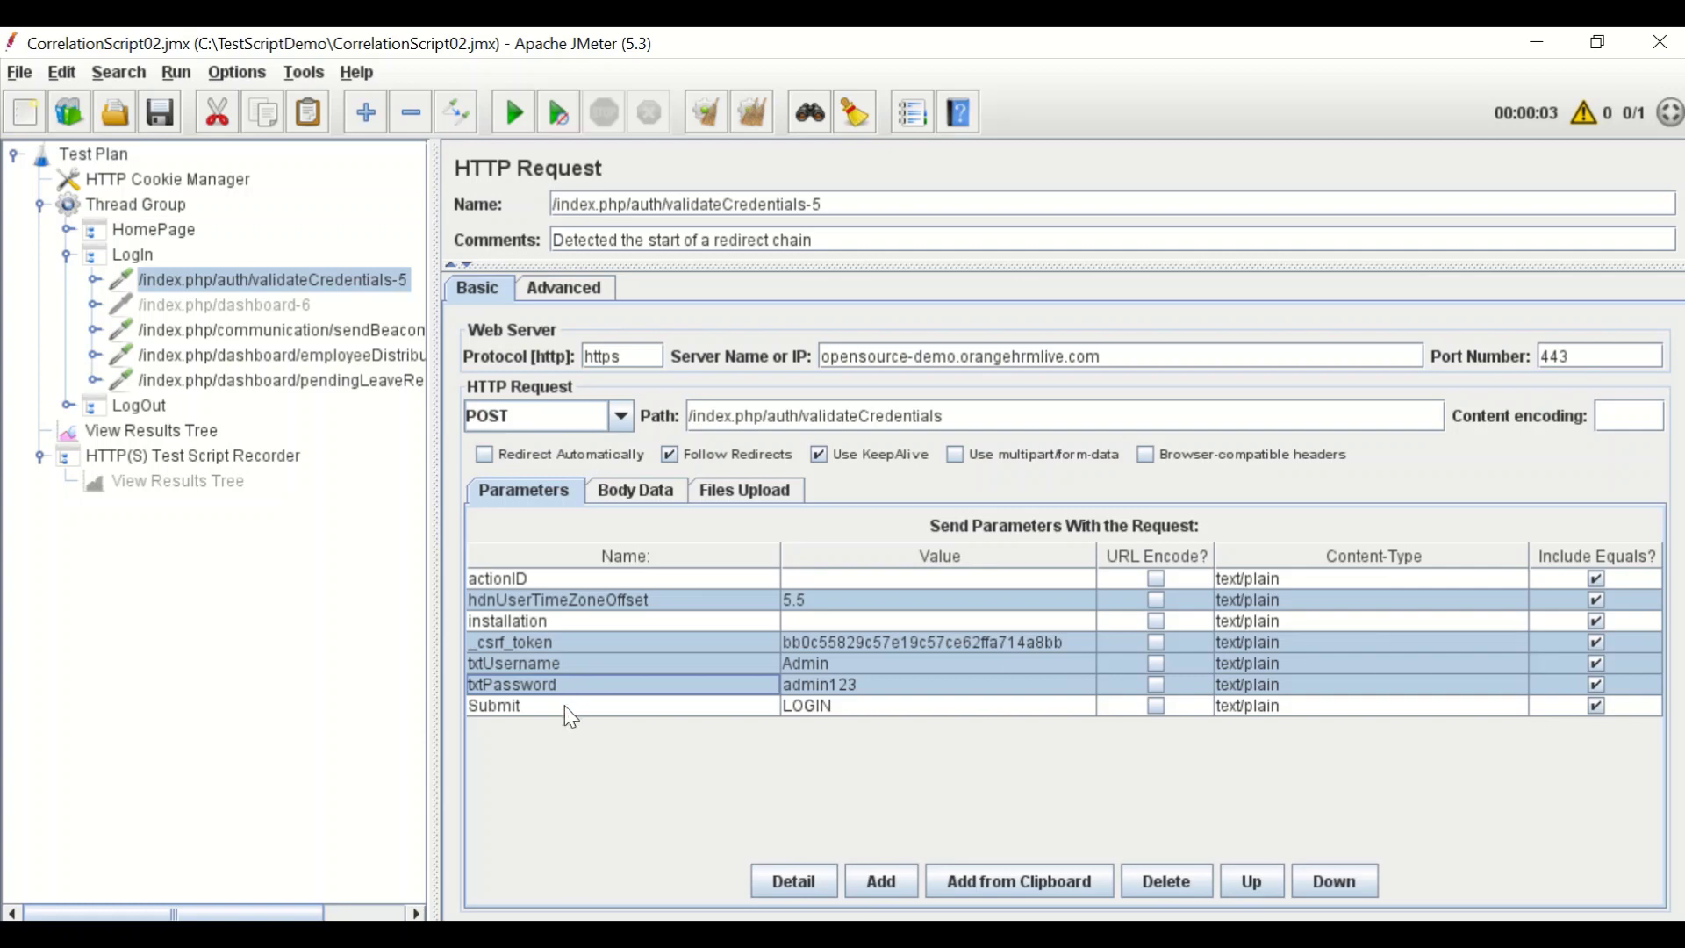
ctrl+click(567, 707)
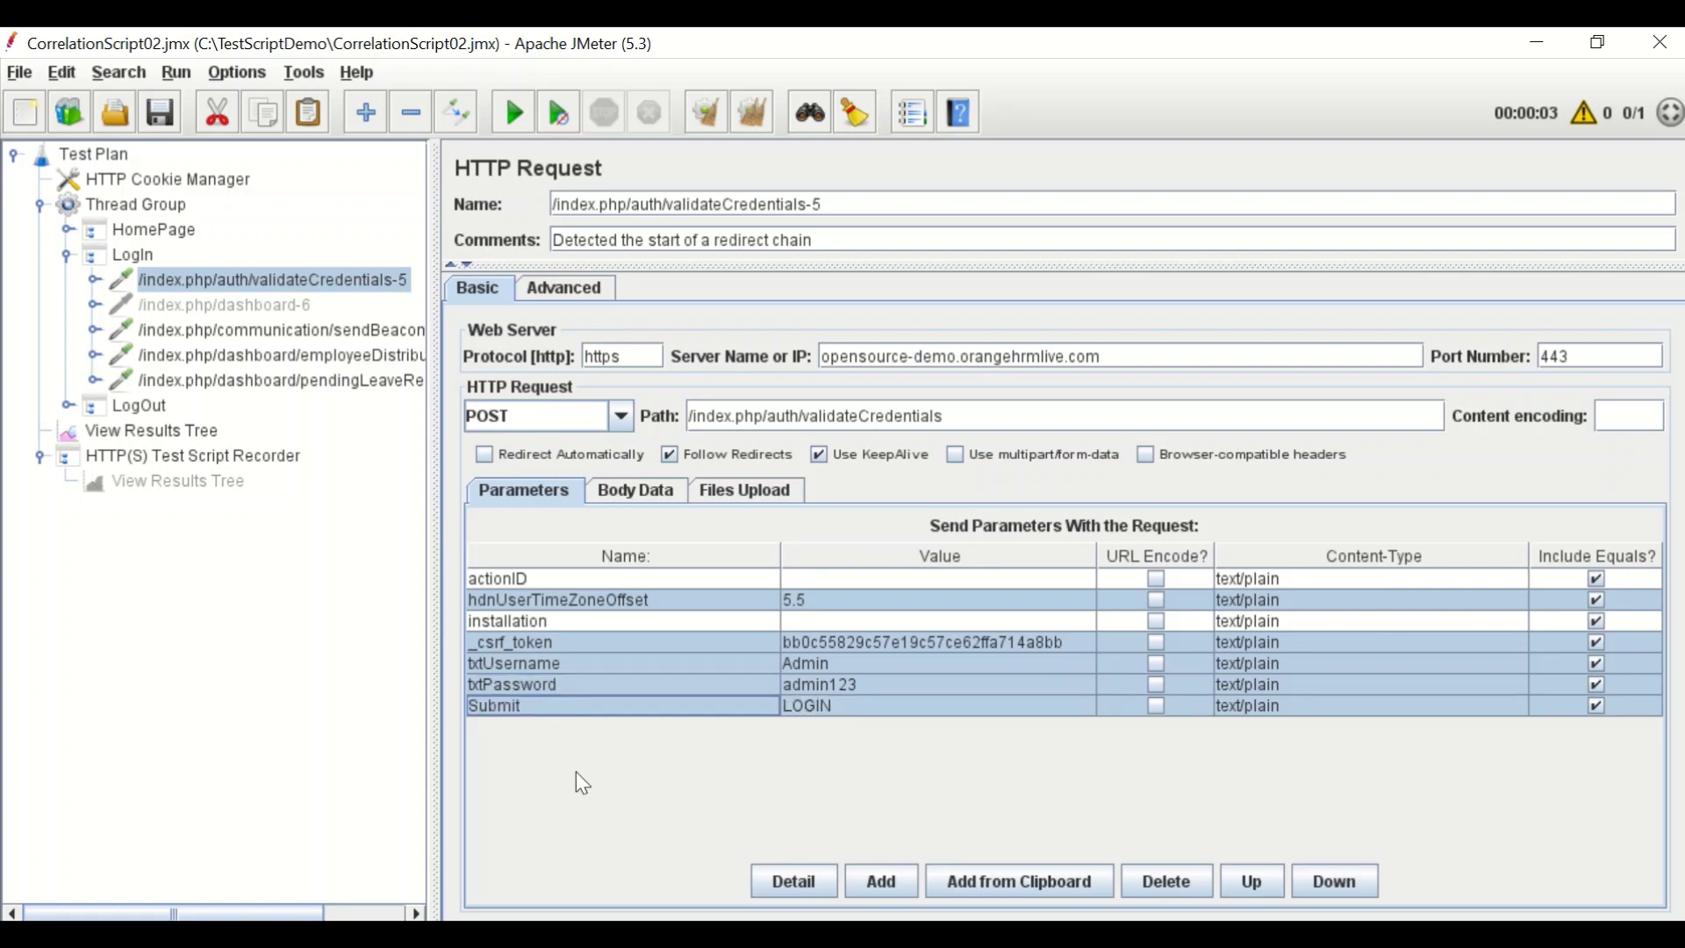
- Narrow the parameter selection to the login credentials, txtUsername and txtPassword
click(606, 663)
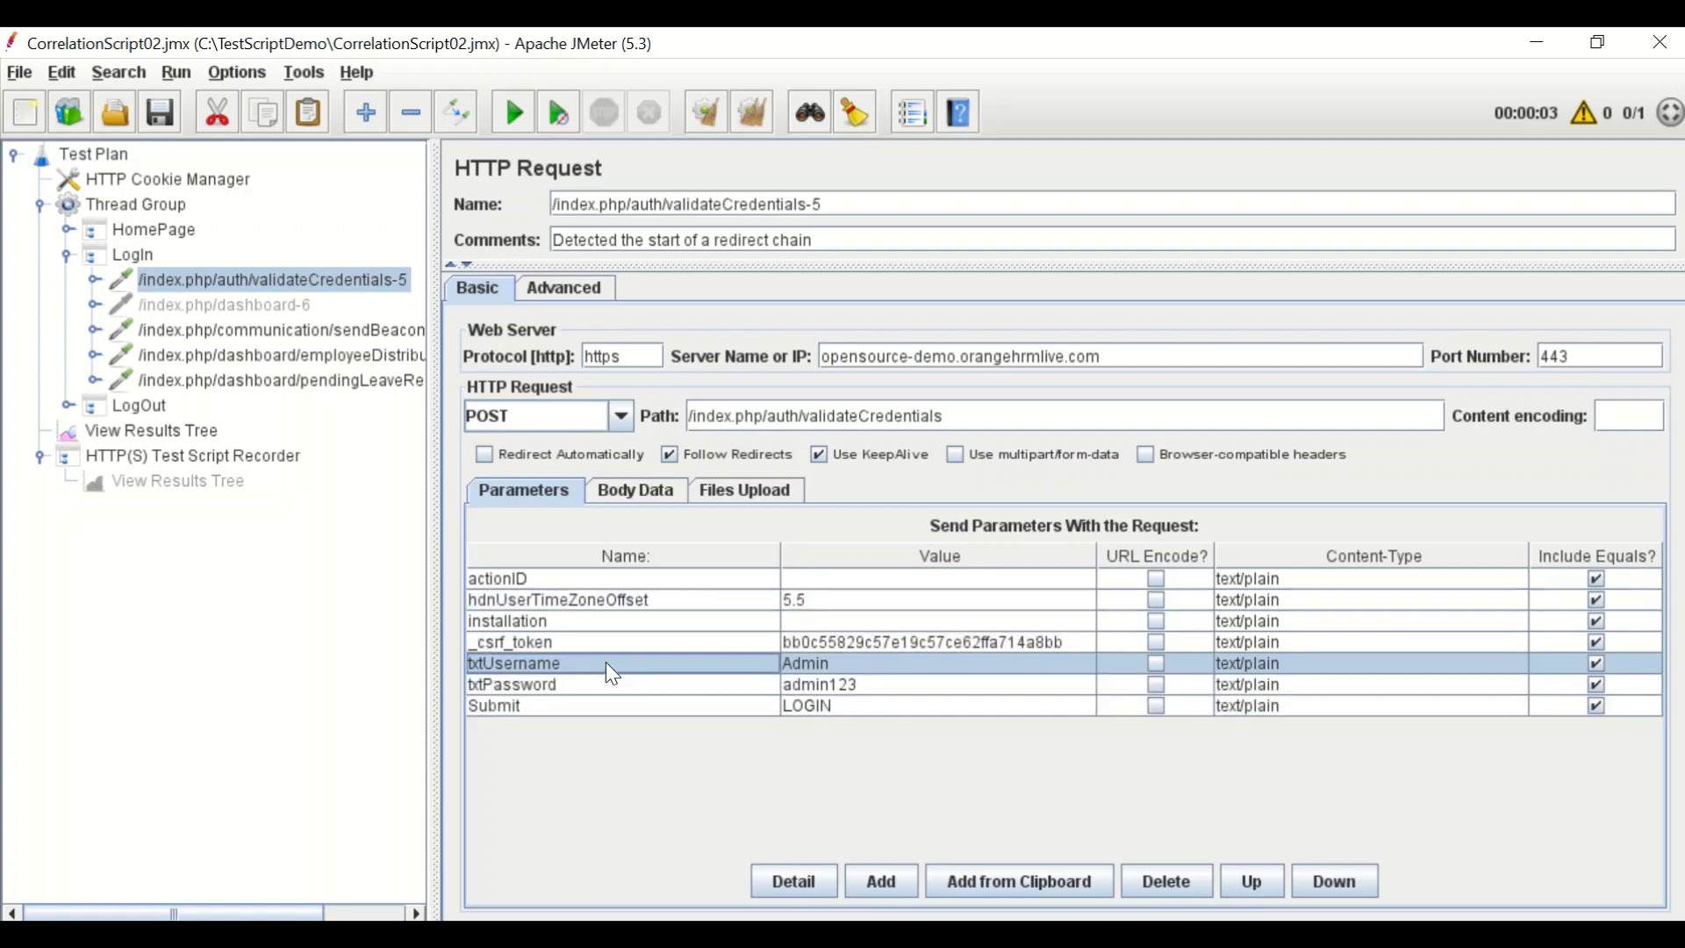
ctrl+click(599, 681)
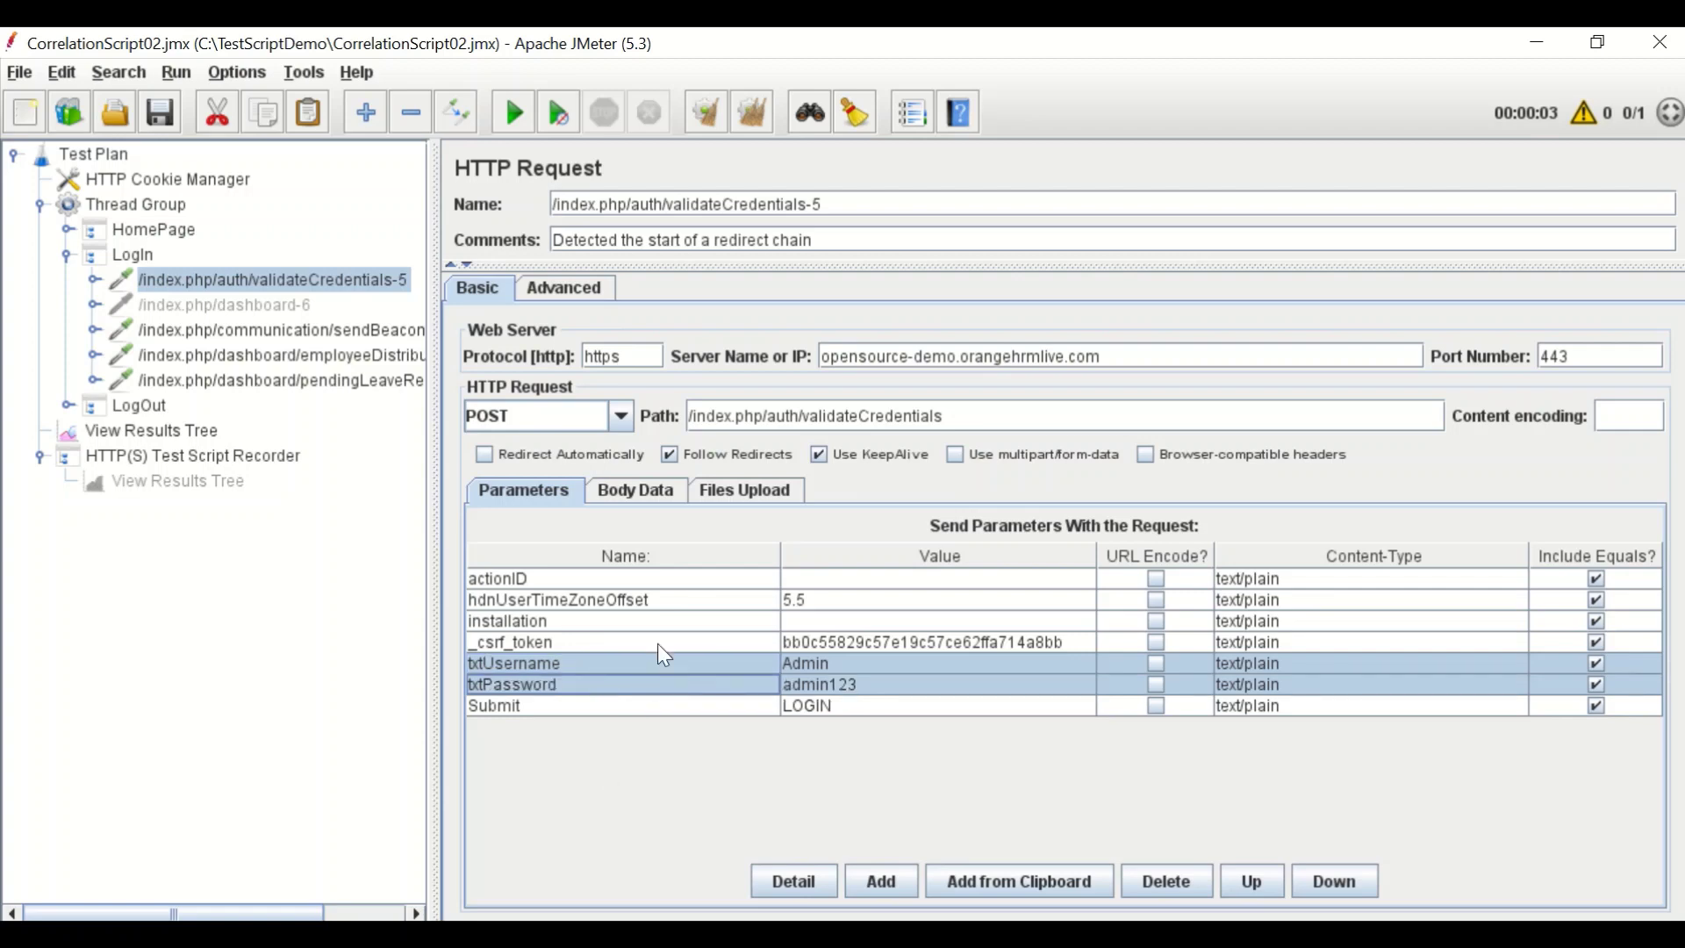
- Add hdnUserTimeZoneOffset and Submit to the parameter selection, and finally single out _csrf_token
ctrl+click(645, 599)
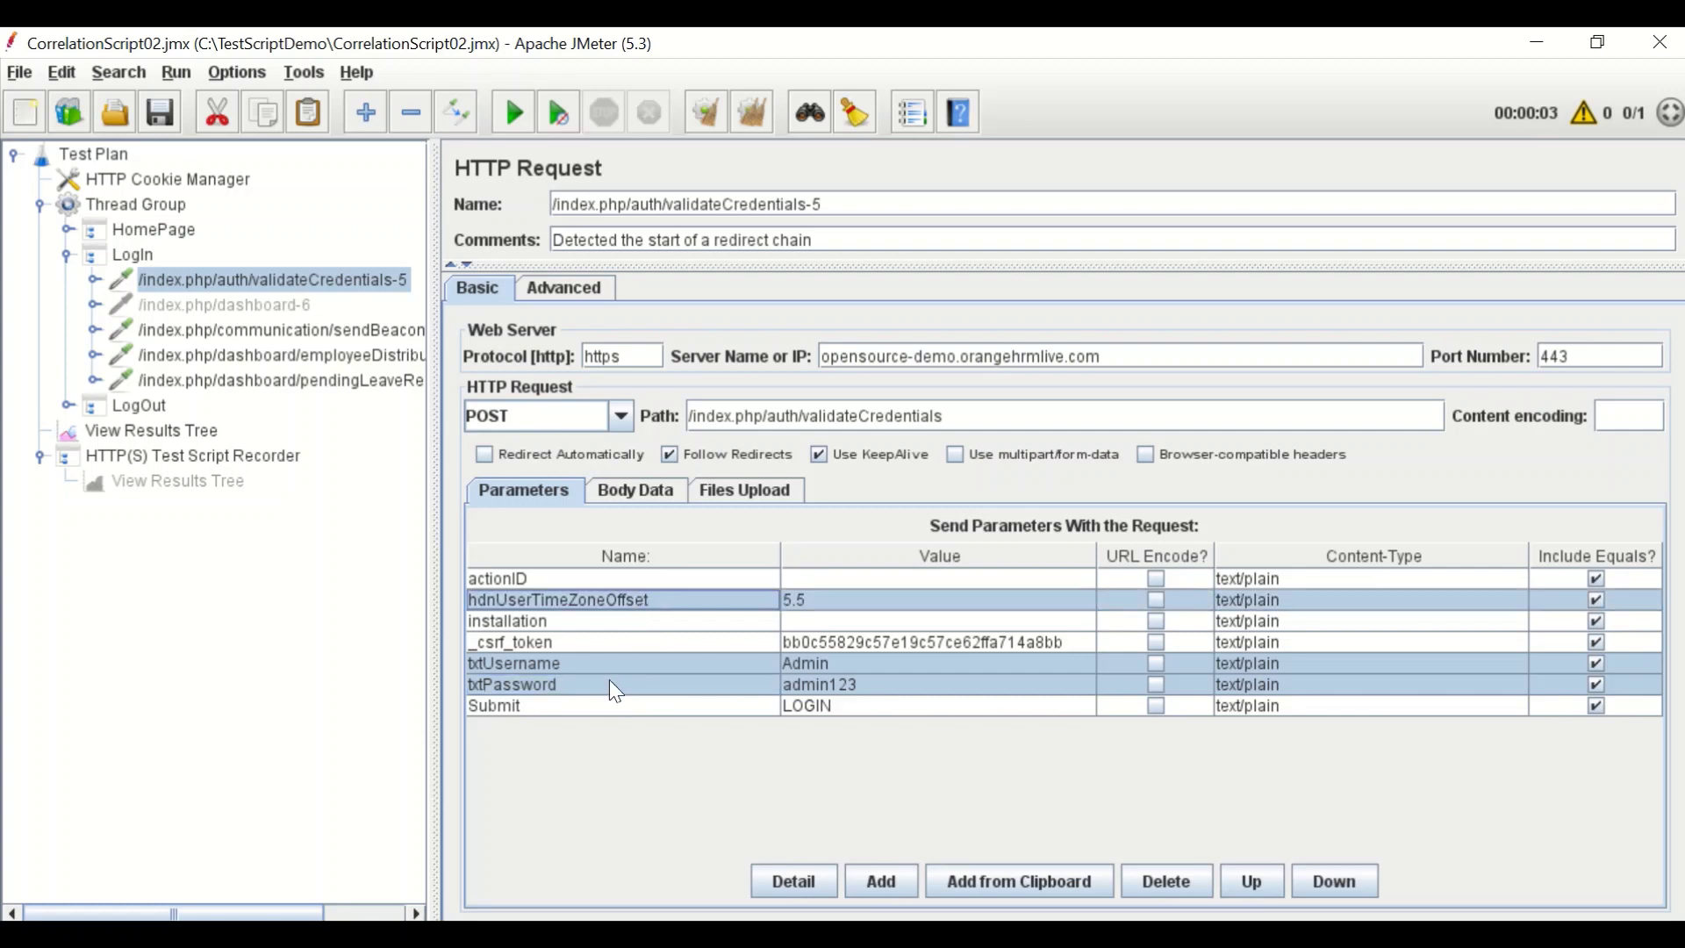
ctrl+click(581, 706)
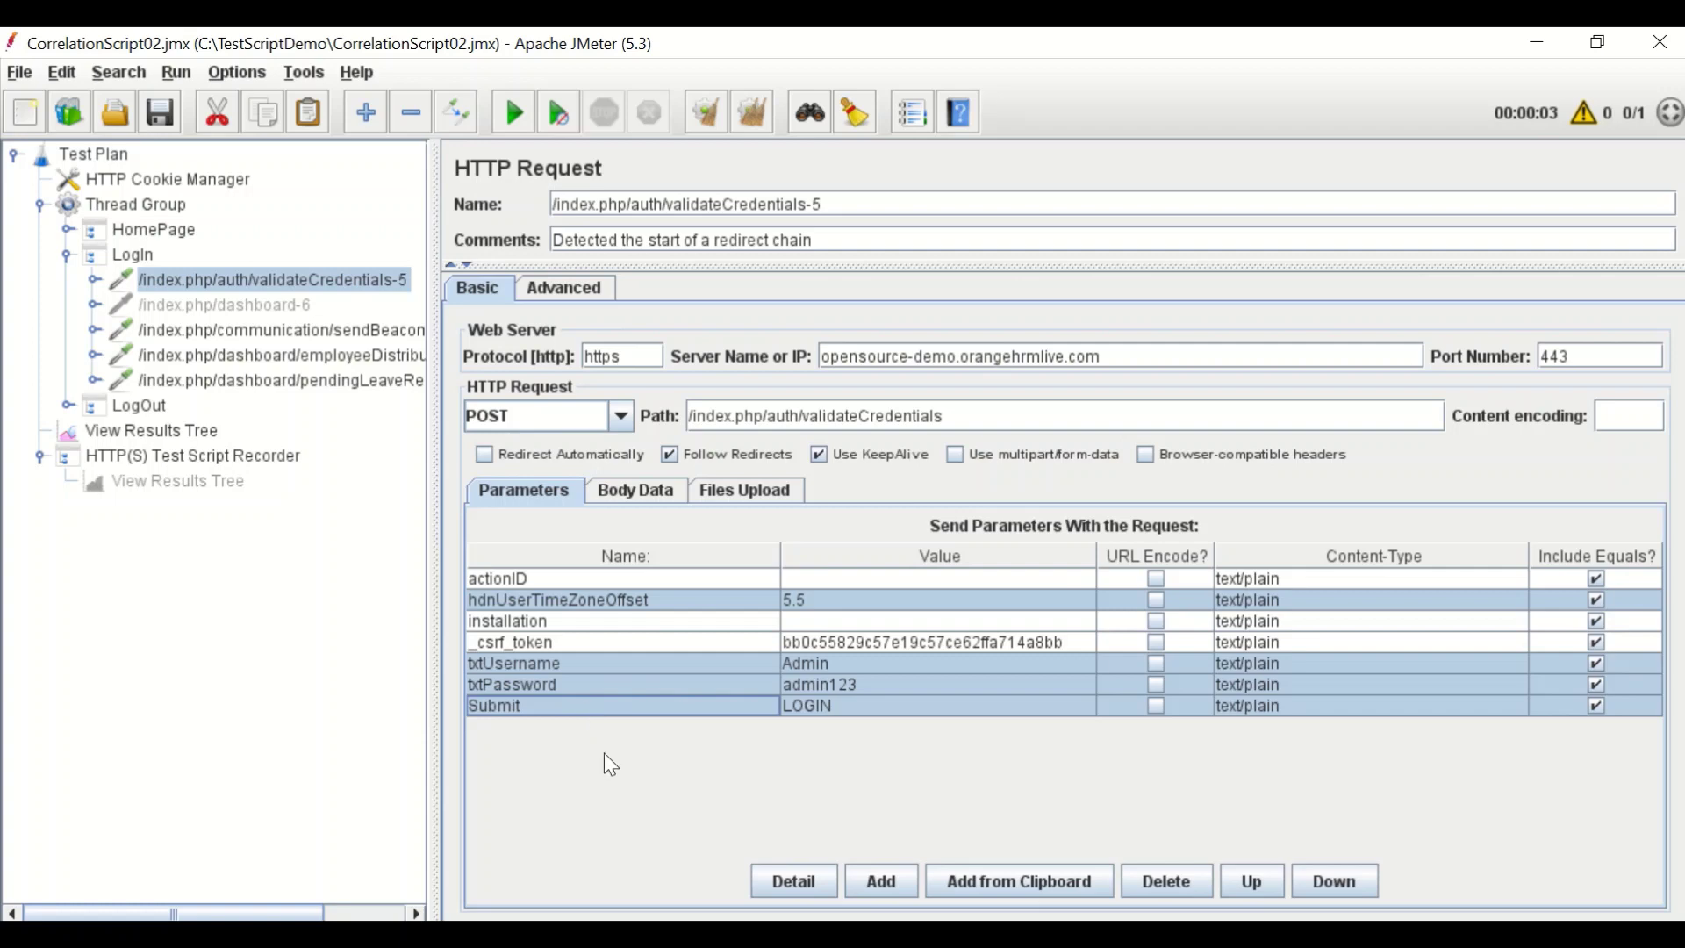
click(692, 645)
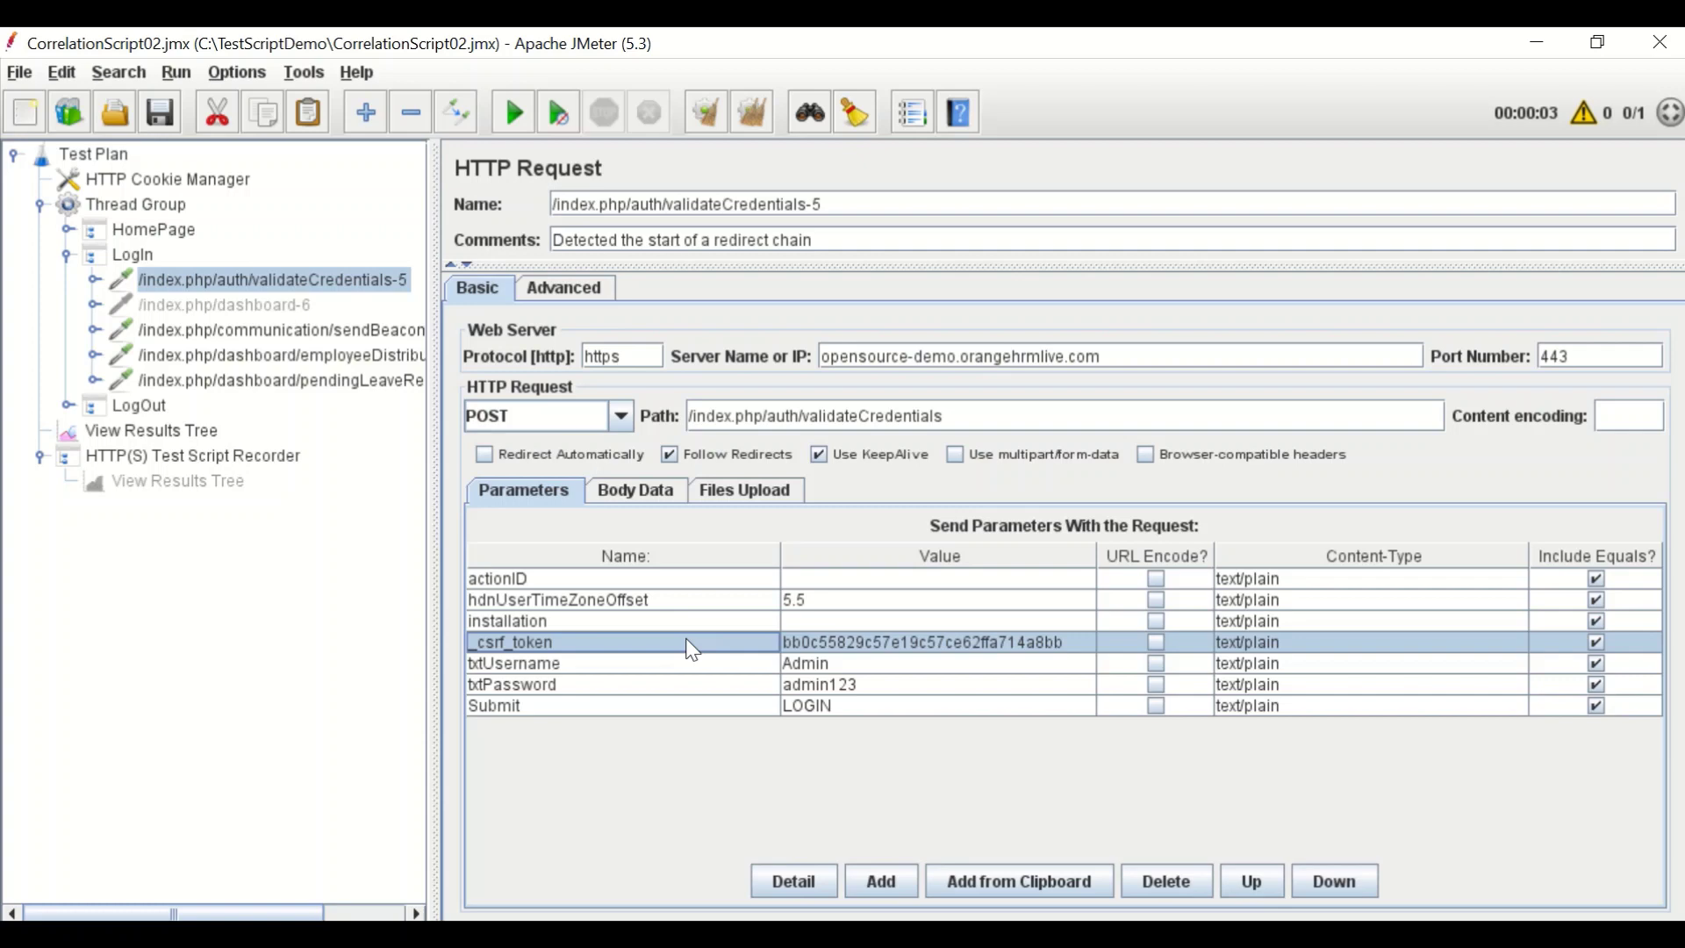
drag(780, 558, 721, 560)
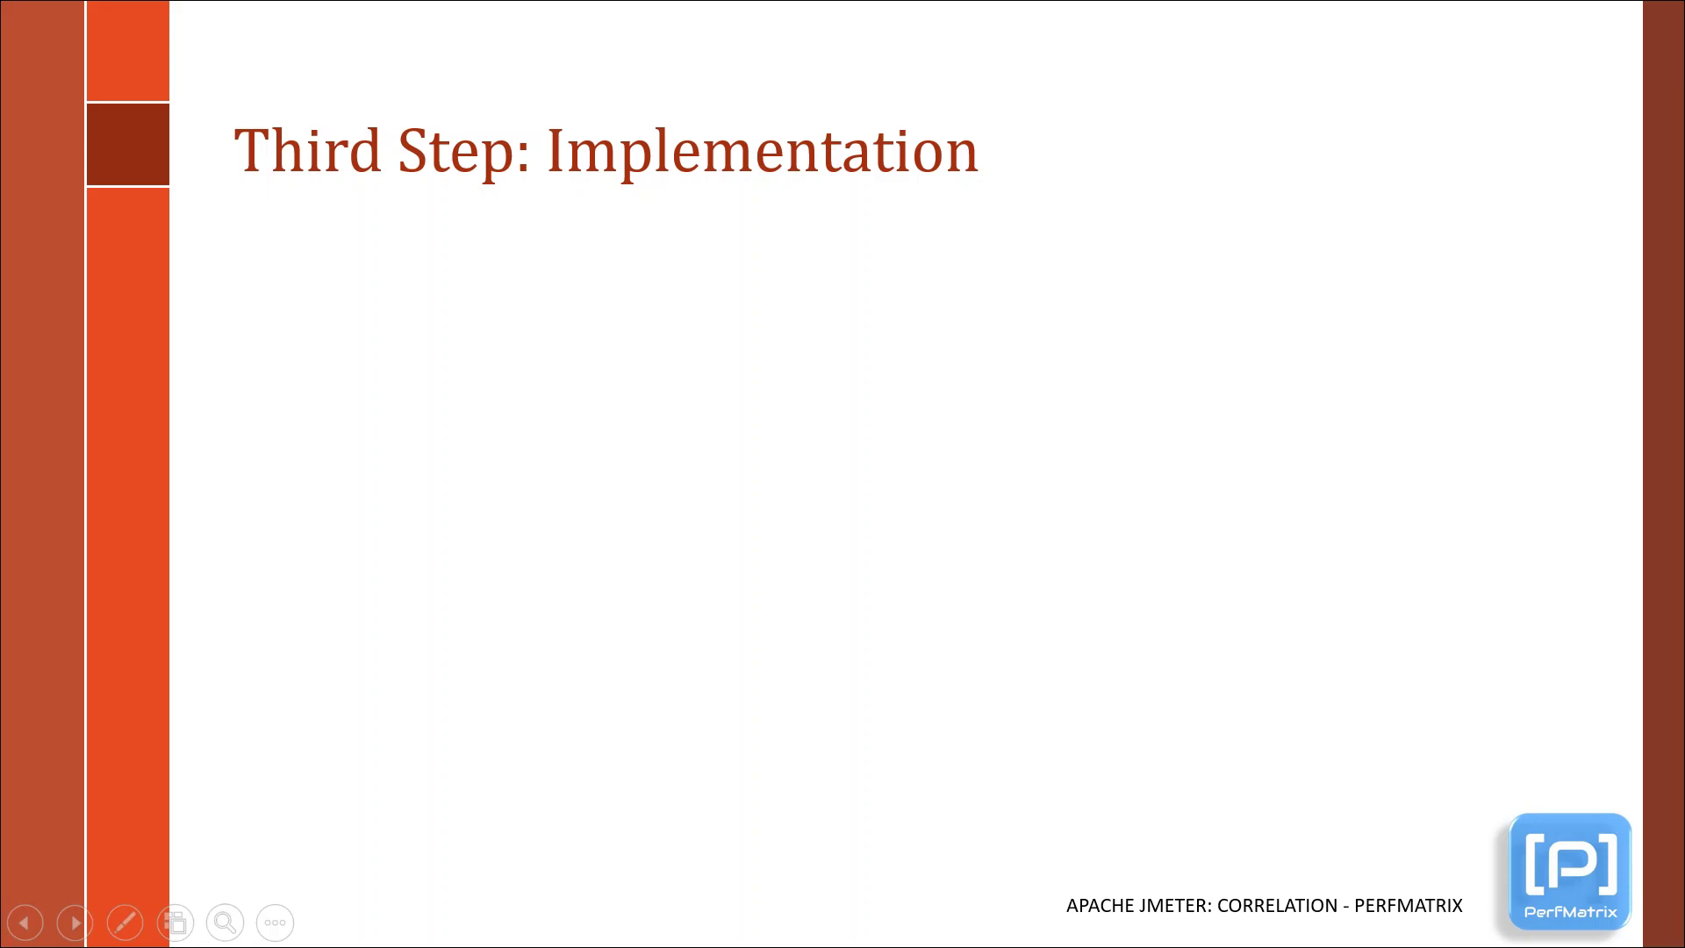
key(Right)
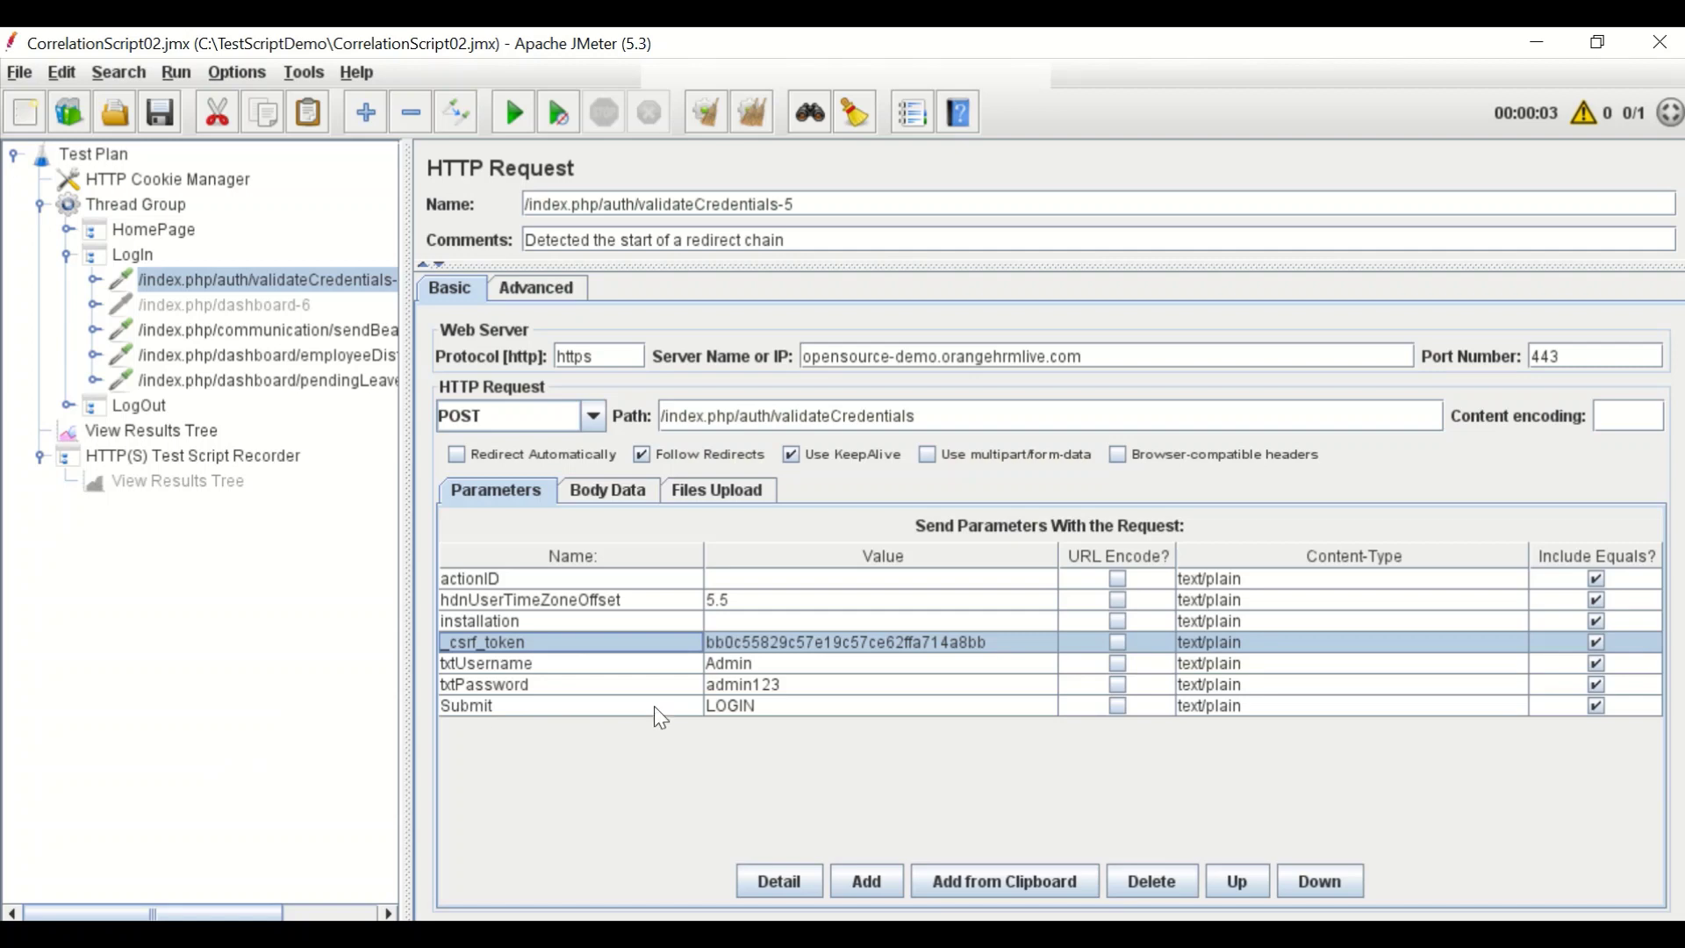
- Copy the _csrf_token value of the validateCredentials-5 request and search the script recorder's View Results Tree for it
double_click(809, 641)
key(ctrl+a)
key(ctrl+c)
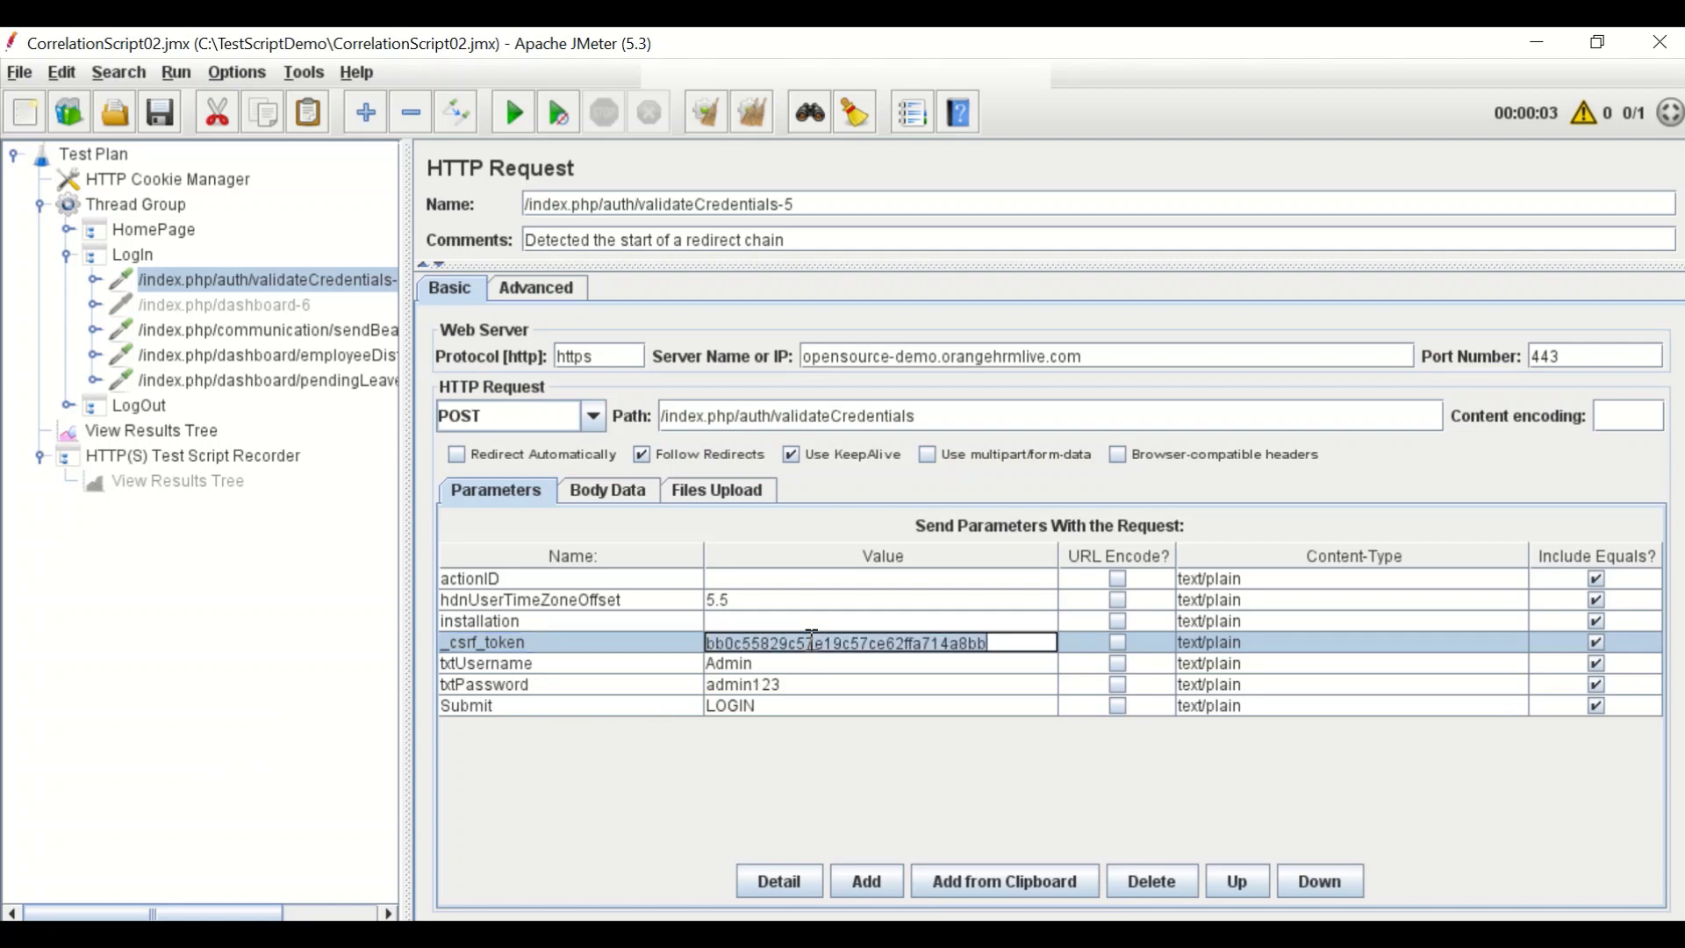
click(216, 482)
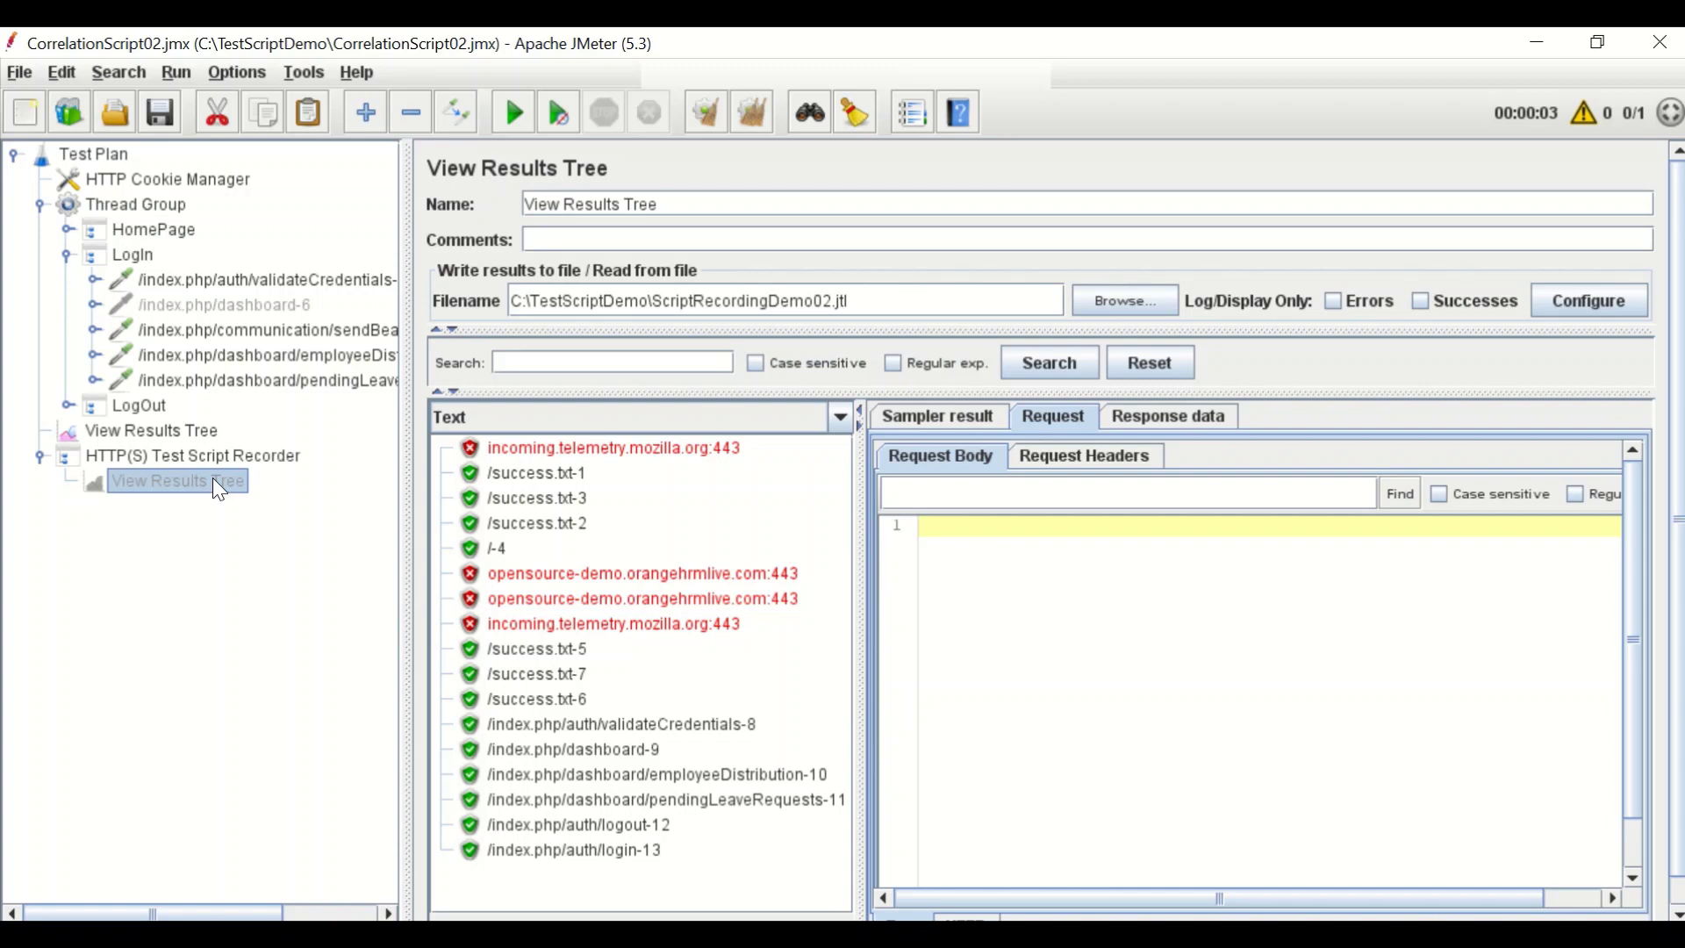
click(540, 362)
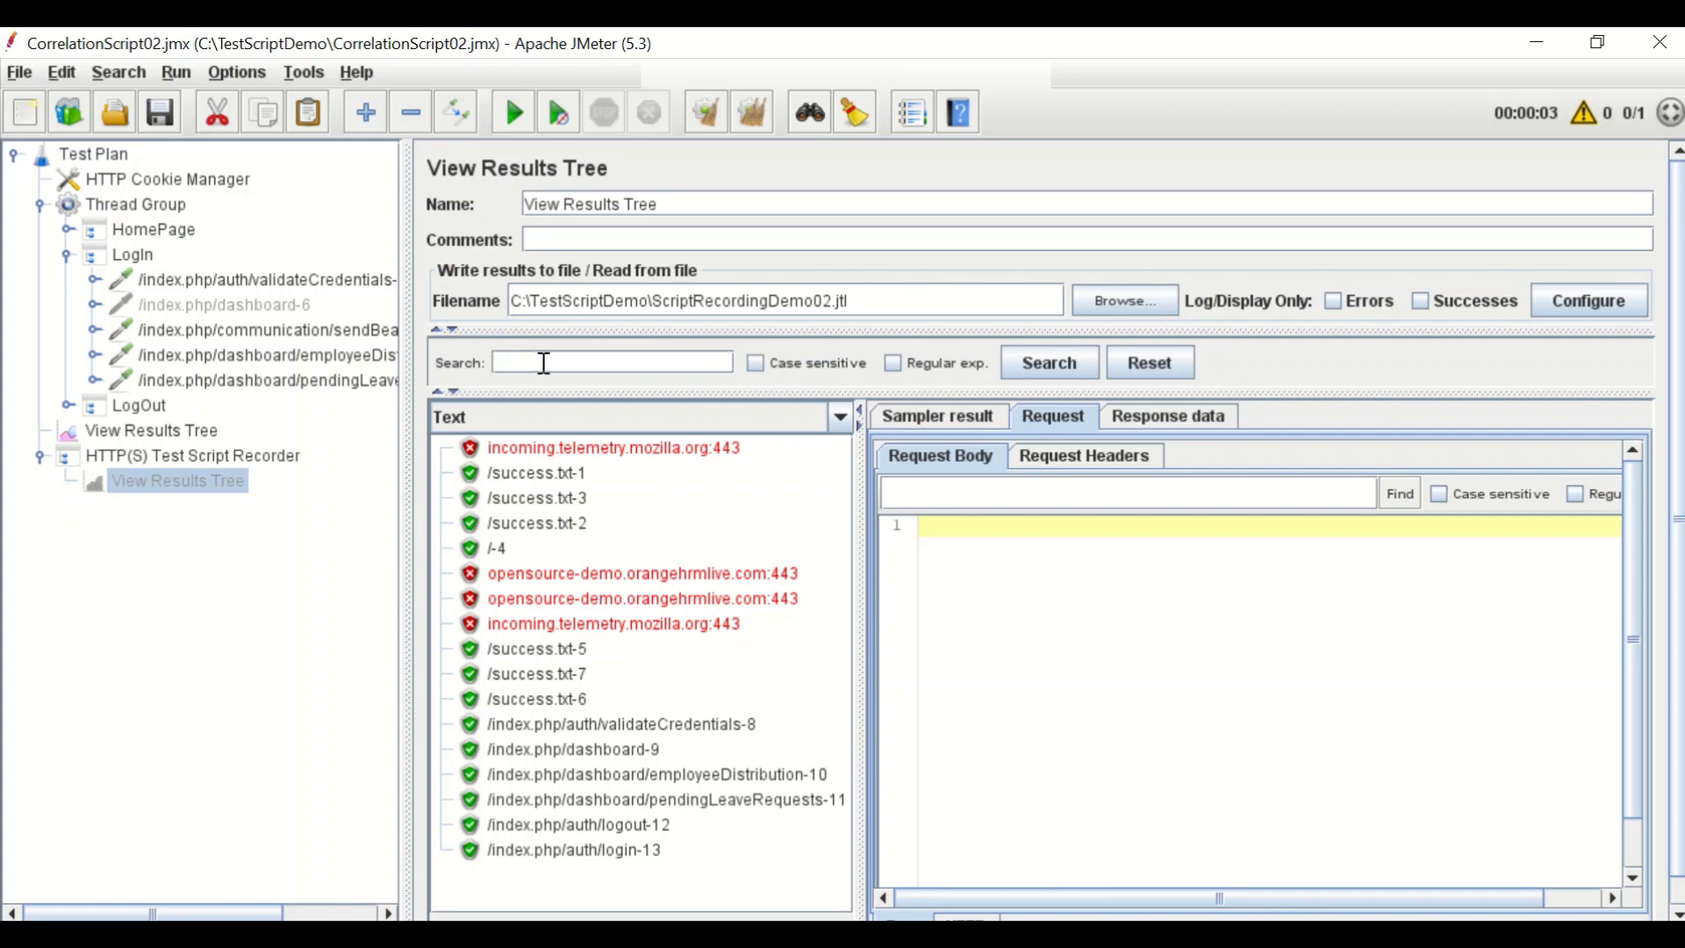
key(ctrl+v)
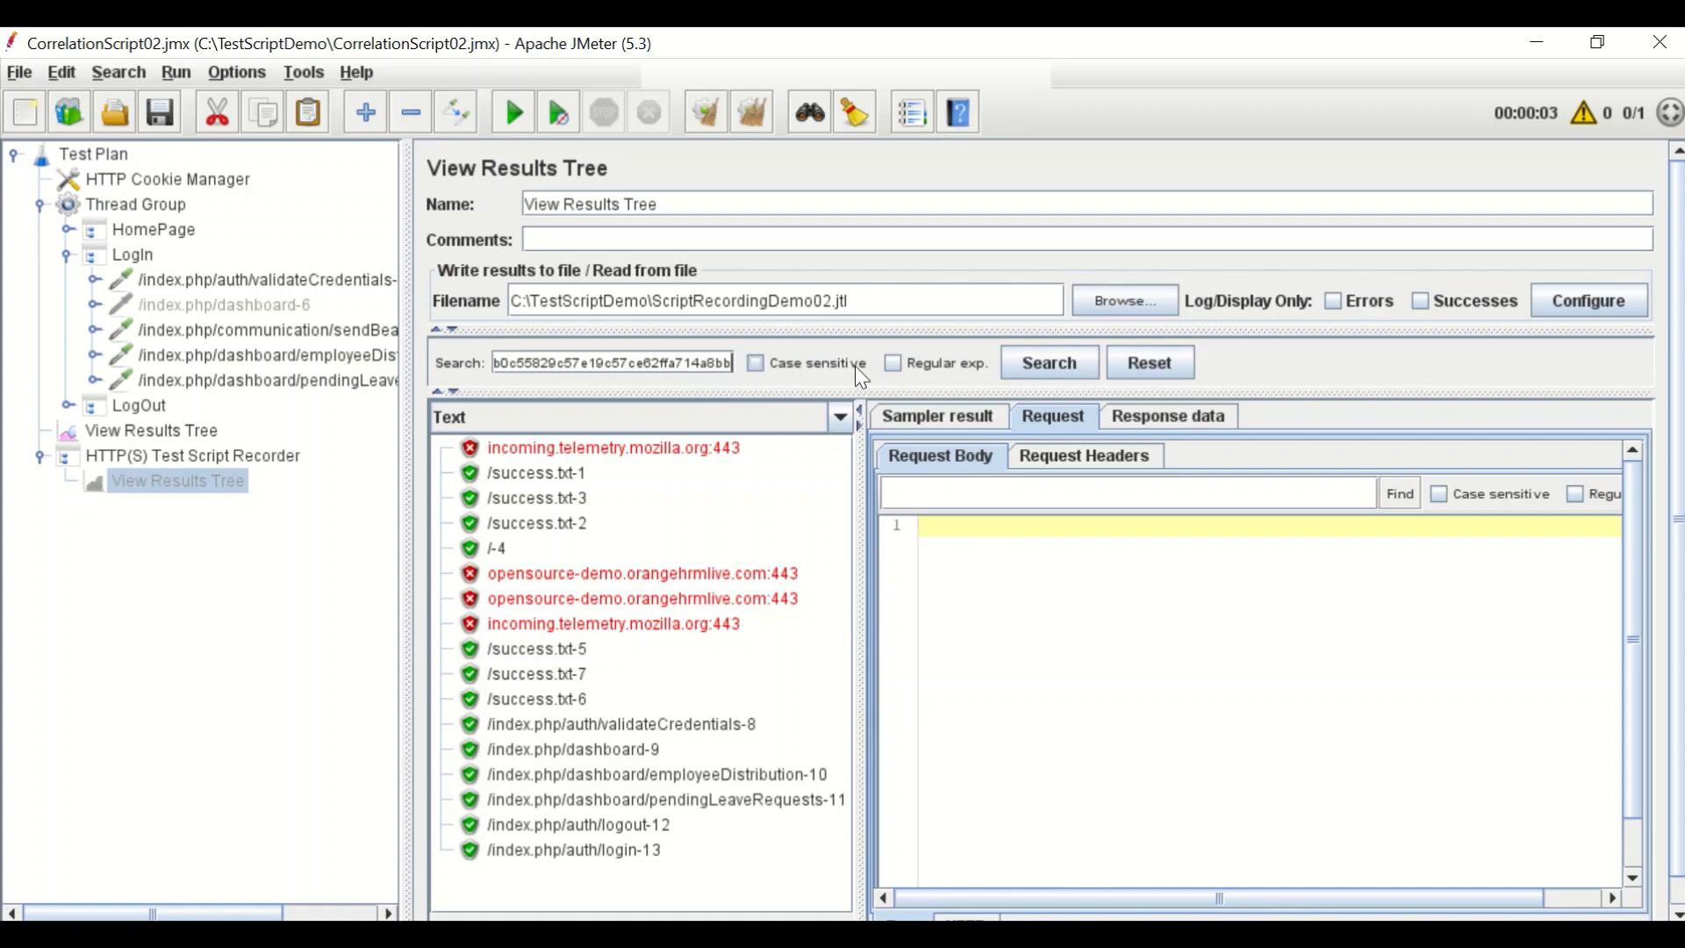
click(1041, 373)
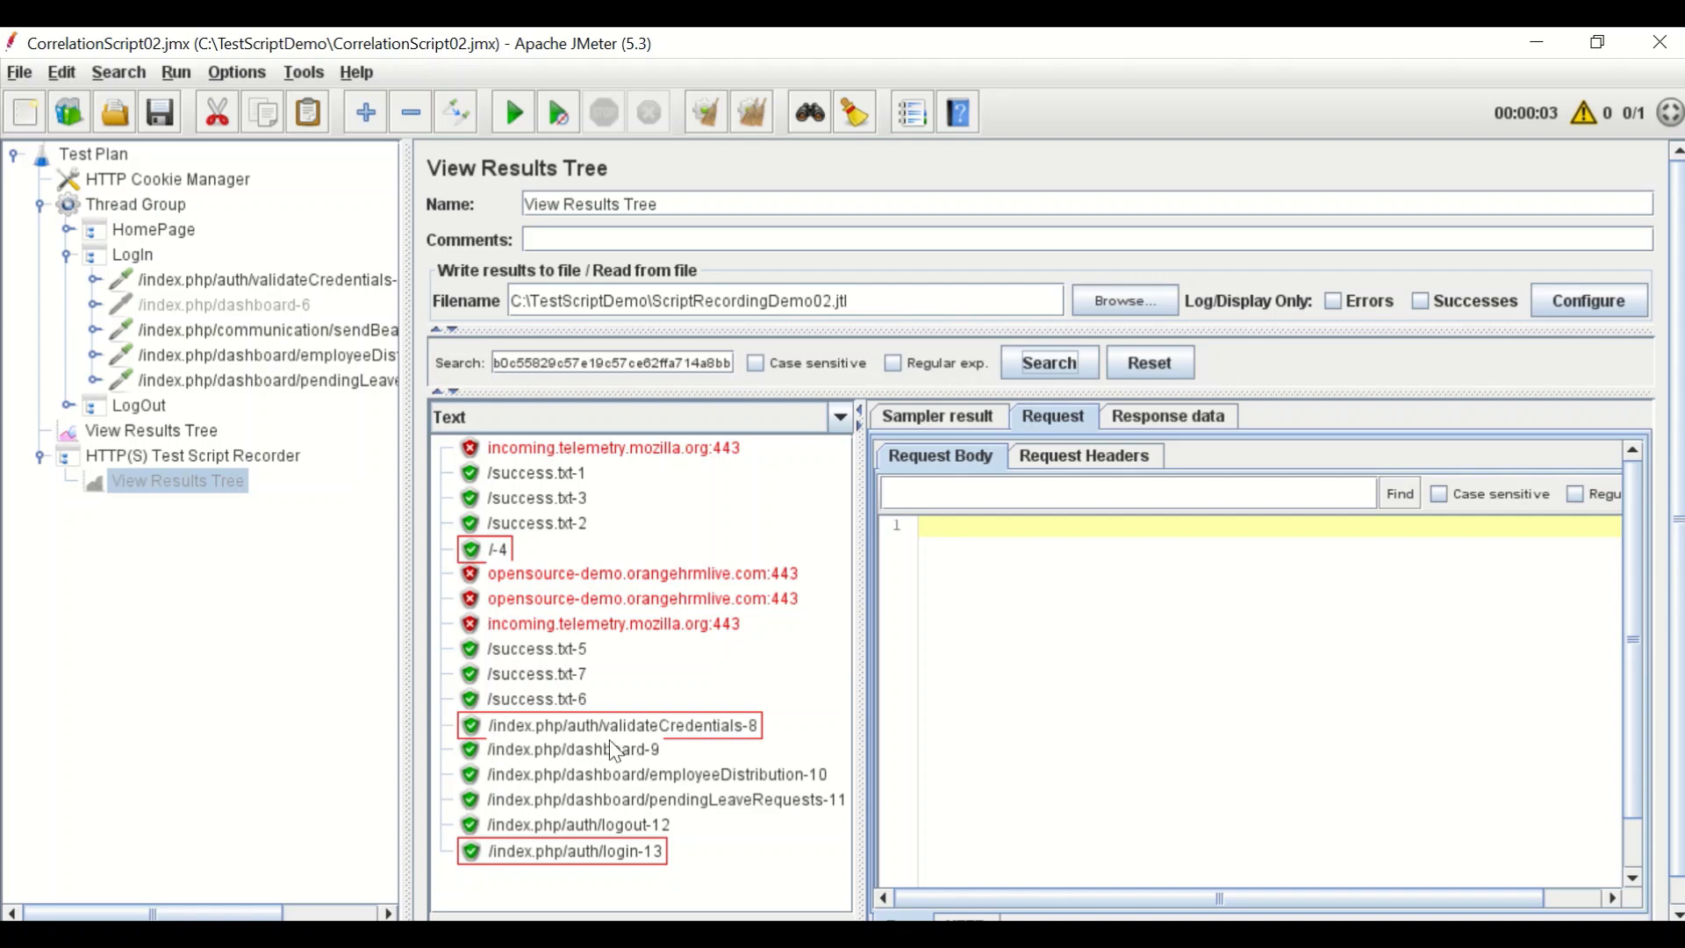
- Find the copied _csrf_token value in the response body of the recorded /-4 sample
click(501, 551)
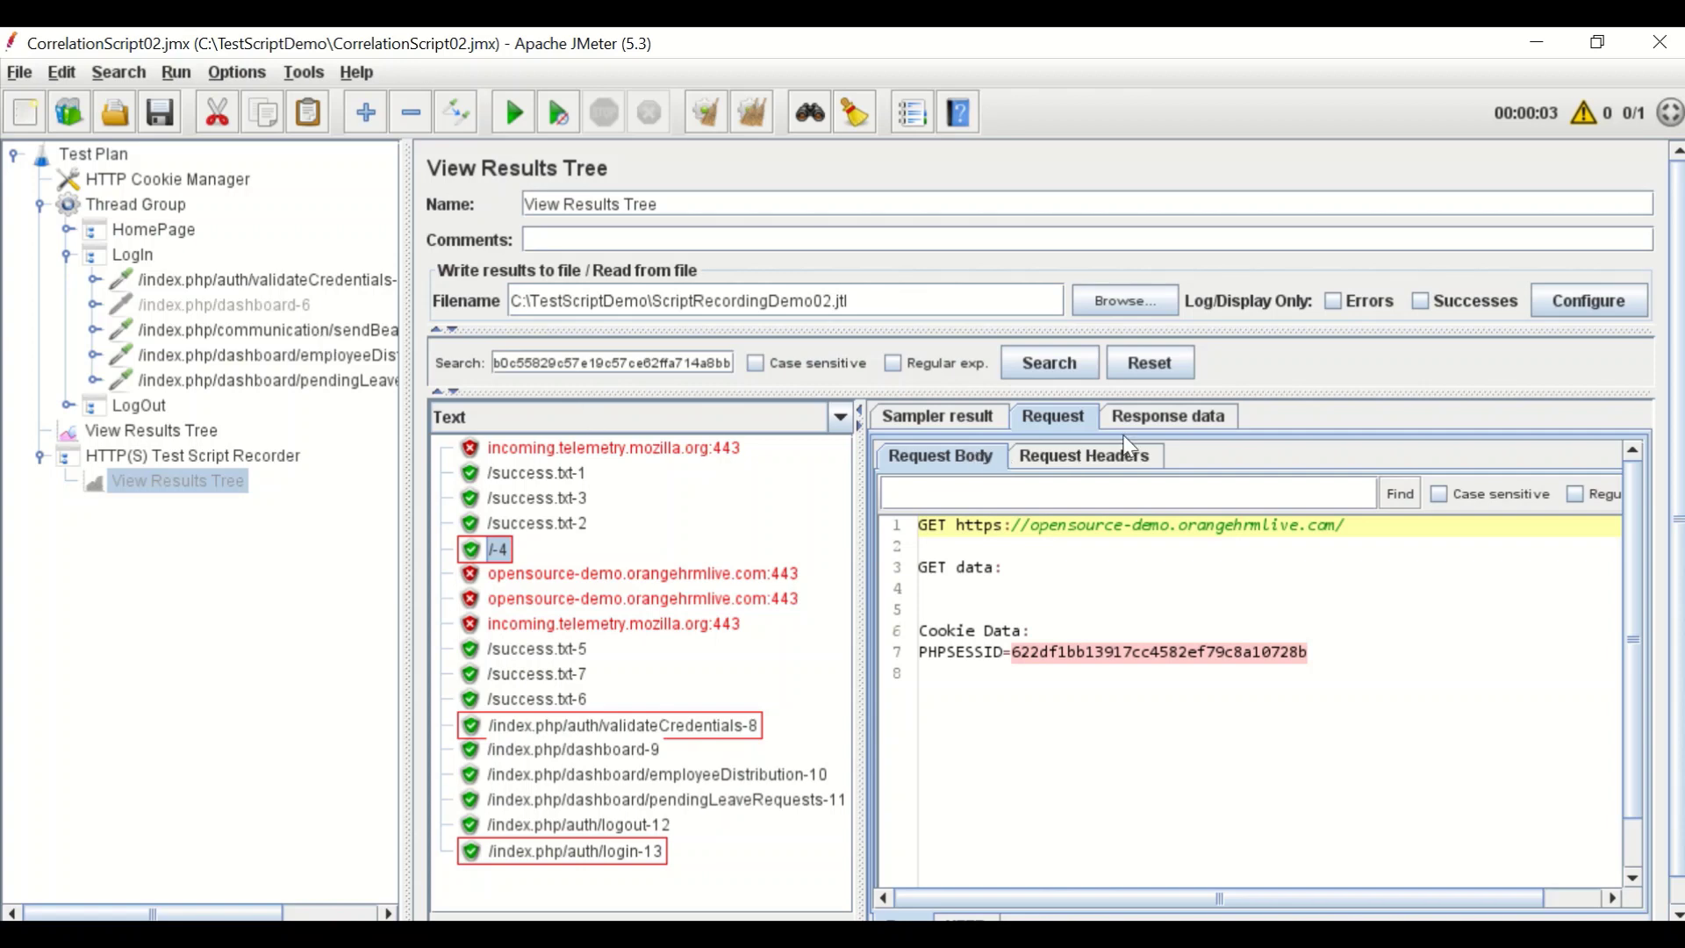
click(1174, 426)
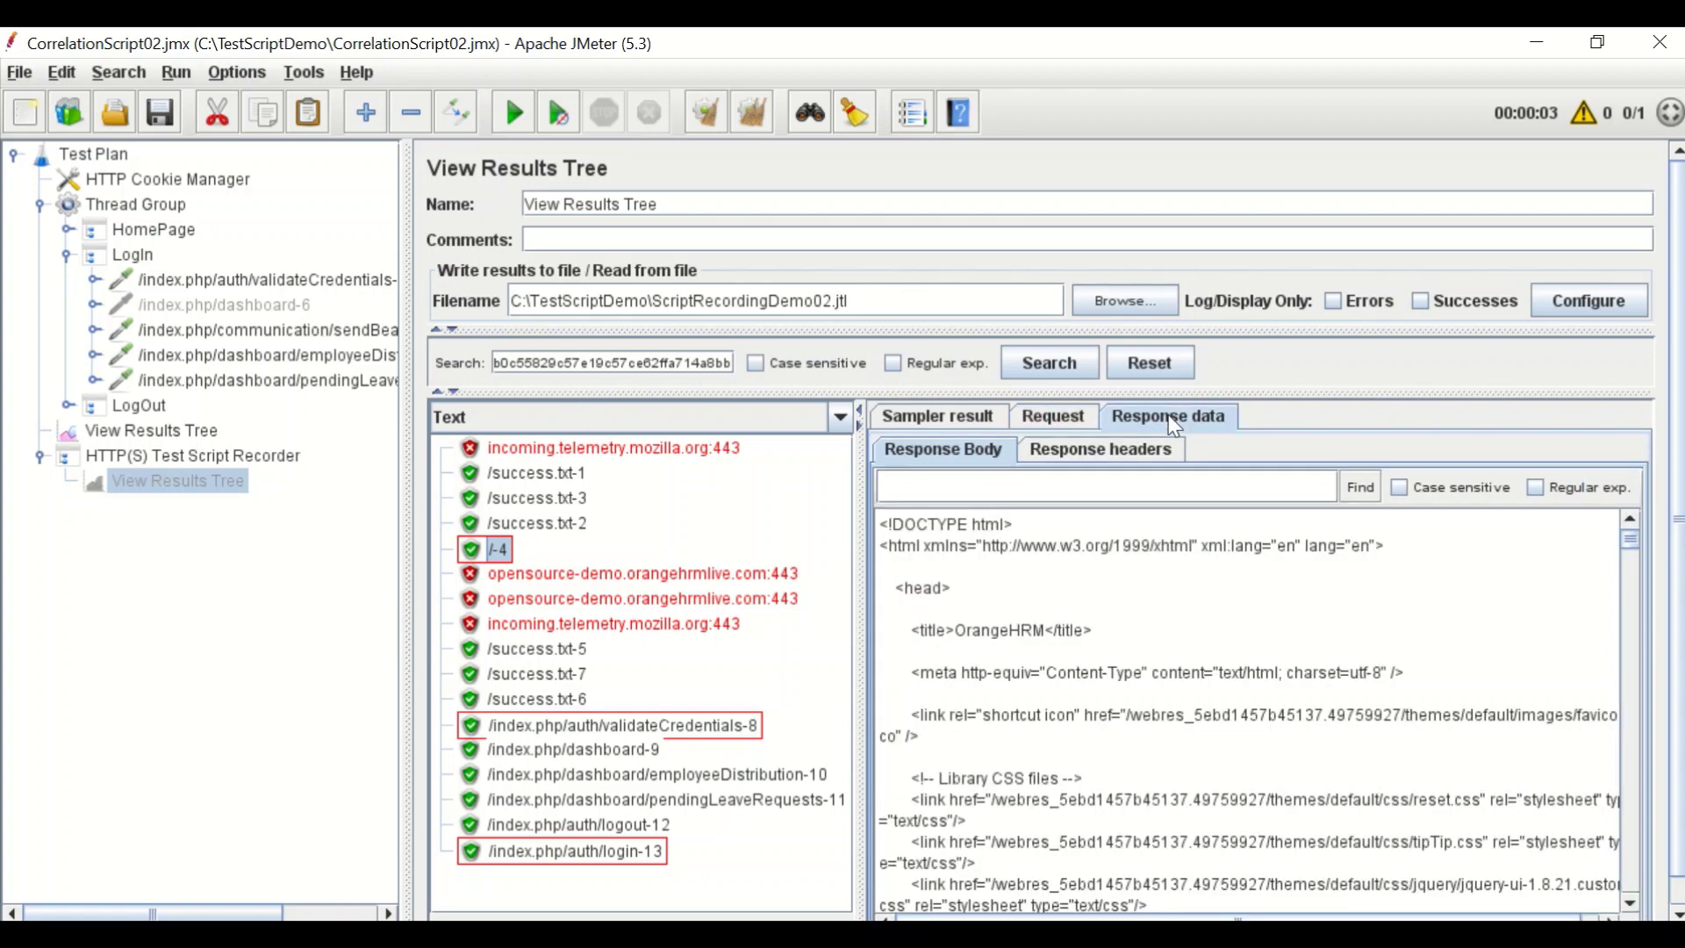
click(957, 484)
key(ctrl+v)
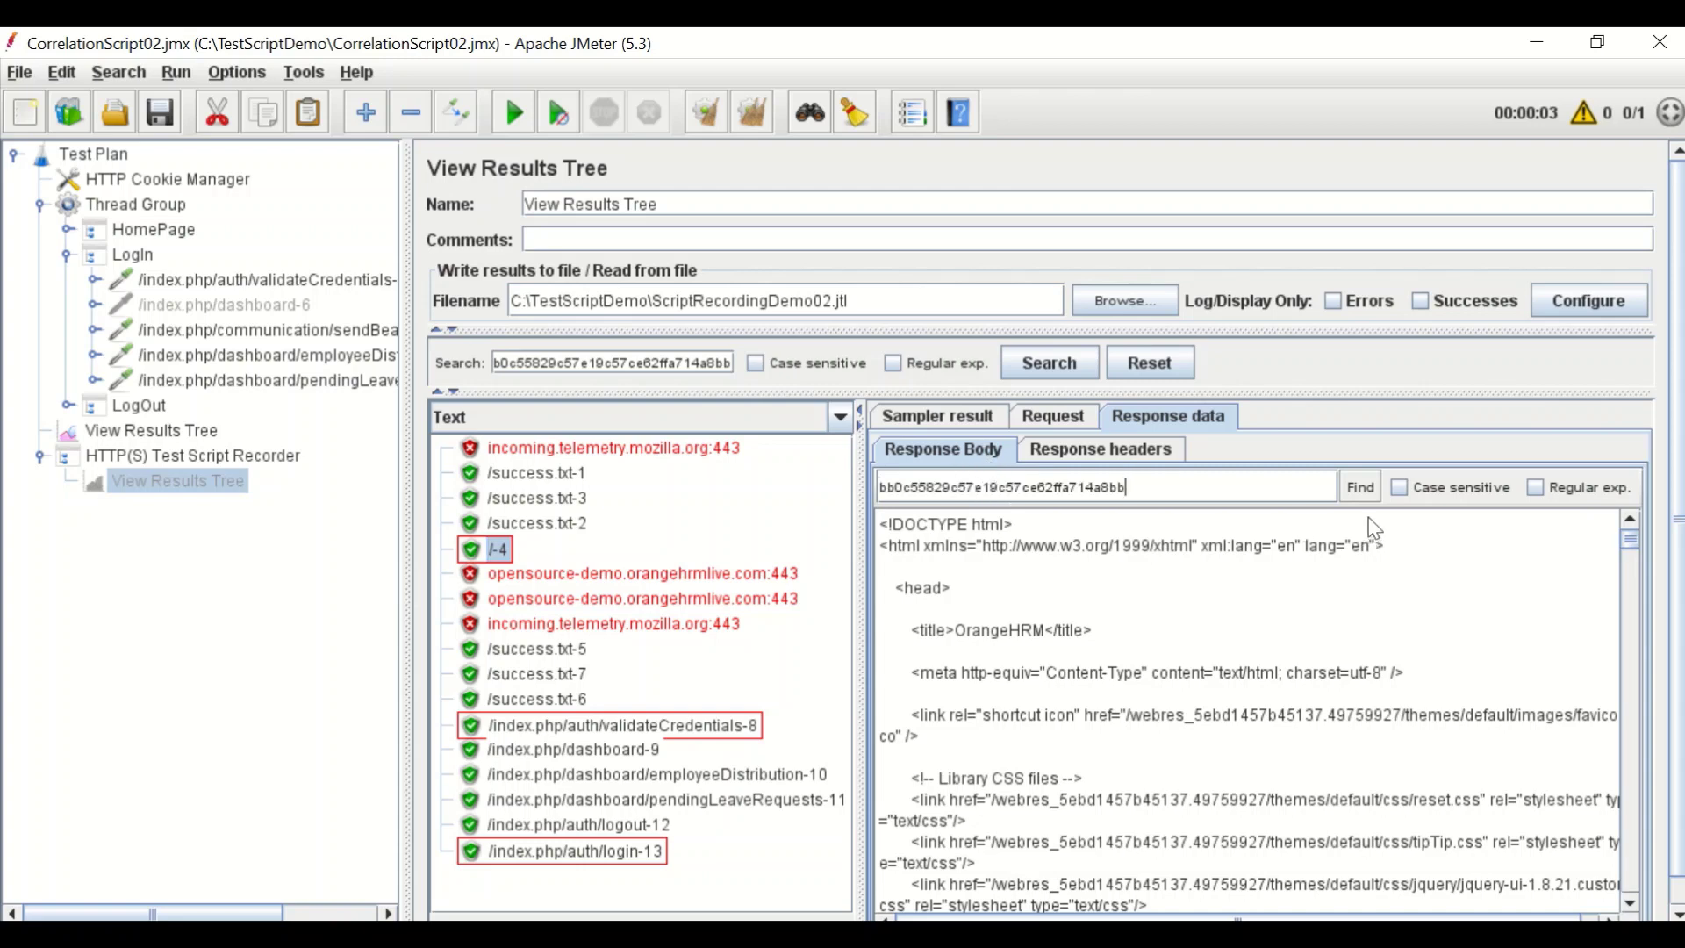
click(1360, 486)
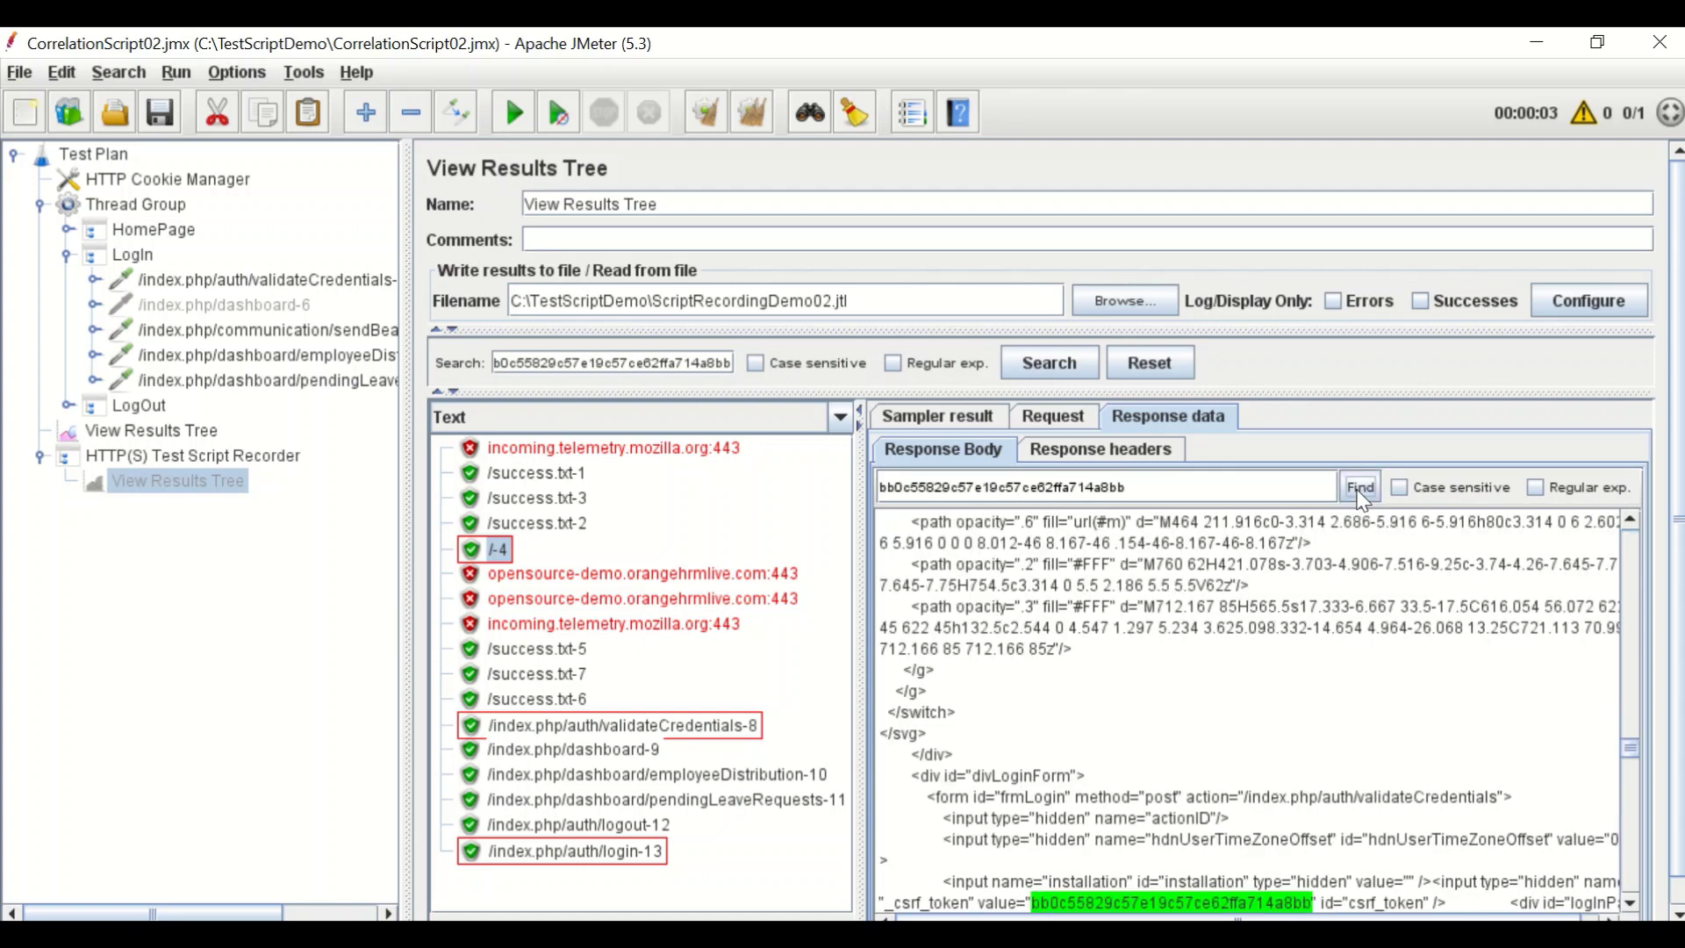
click(1630, 902)
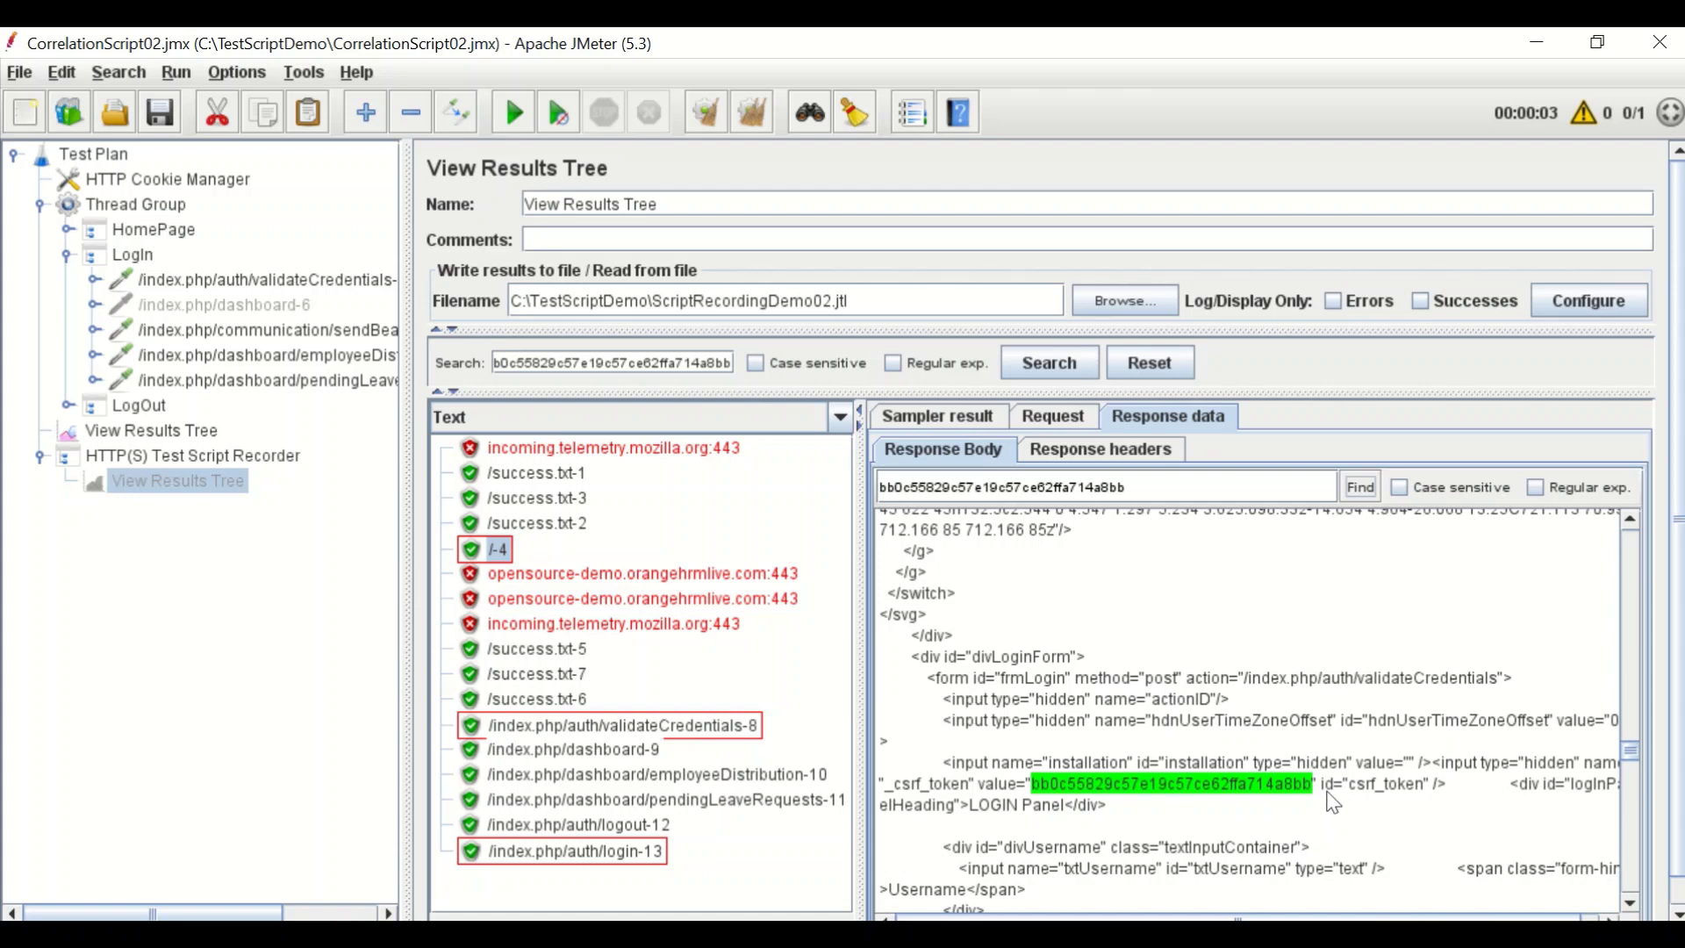
- Copy the response text from _csrf_token through its value's closing quote and use it as the response search text
drag(1321, 790, 888, 787)
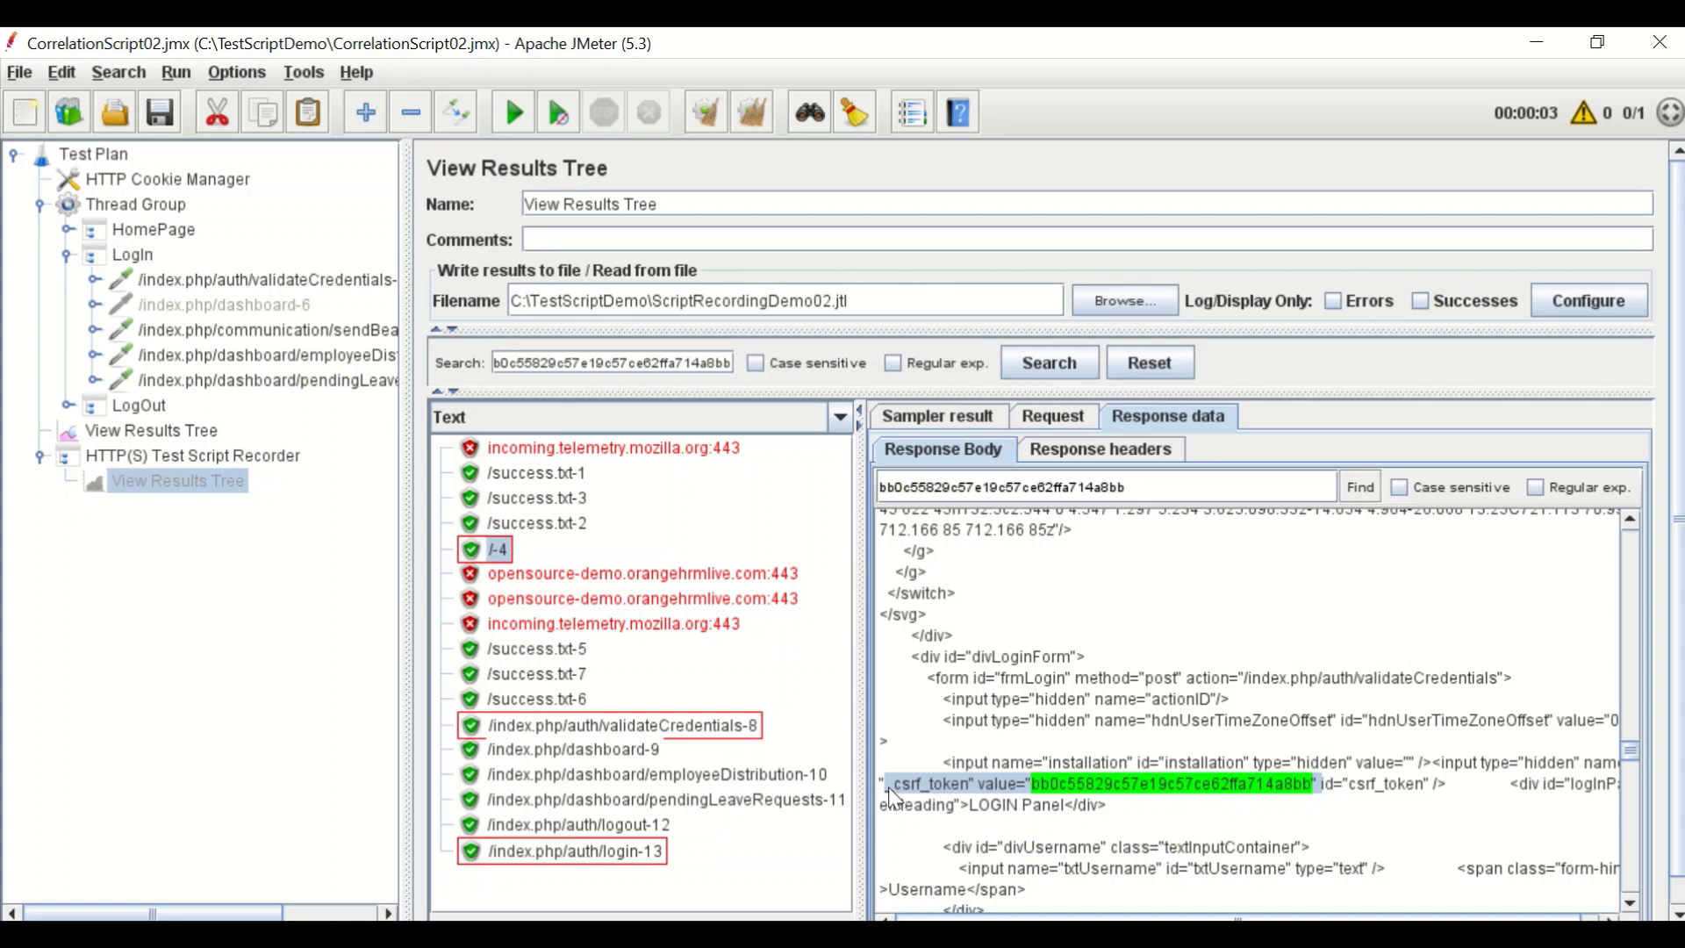
click(1177, 499)
key(ctrl+a)
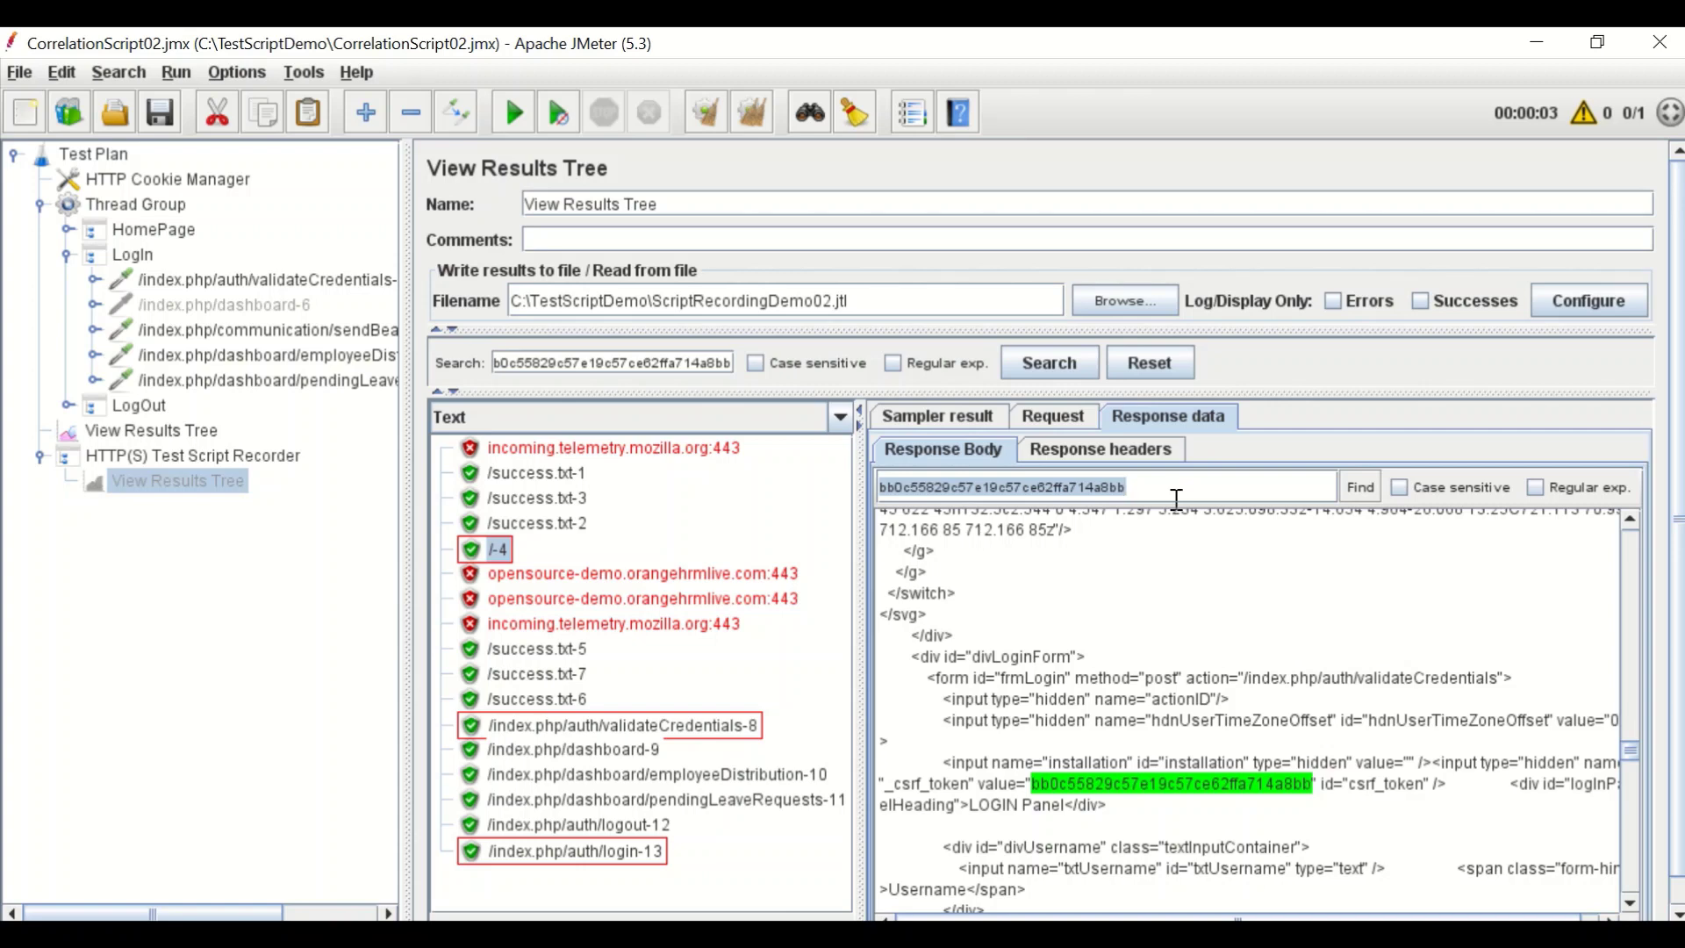
key(ctrl+v)
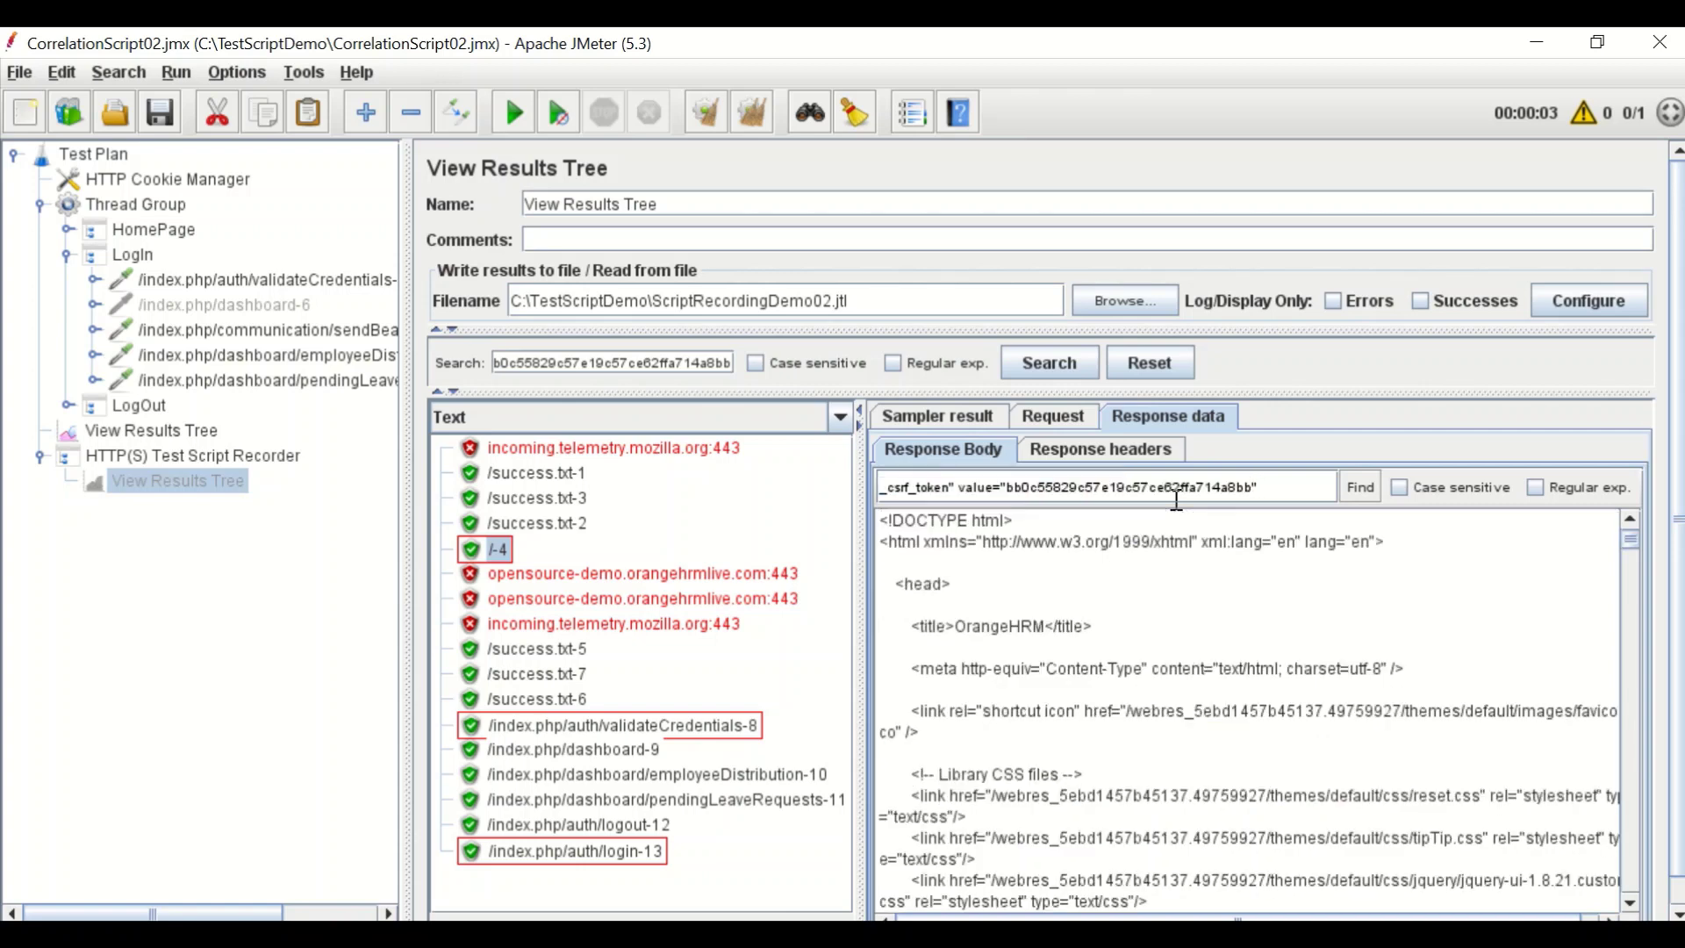
- Replace the token value between the quotes of the search text with the capture group (.*?)
key(shift+Left)
key(shift+Left)
key(shift+Left)
key(shift+Left)
key(shift+Left)
key(shift+Left)
key(shift+Left)
key(shift+Left)
key(shift+Left)
key(shift+Left)
key(shift+Left)
key(shift+Left)
key(shift+Left)
key(shift+Left)
key(shift+Left)
key(shift+Left)
key(shift+Left)
key(shift+Left)
key(shift+Left)
key(shift+Left)
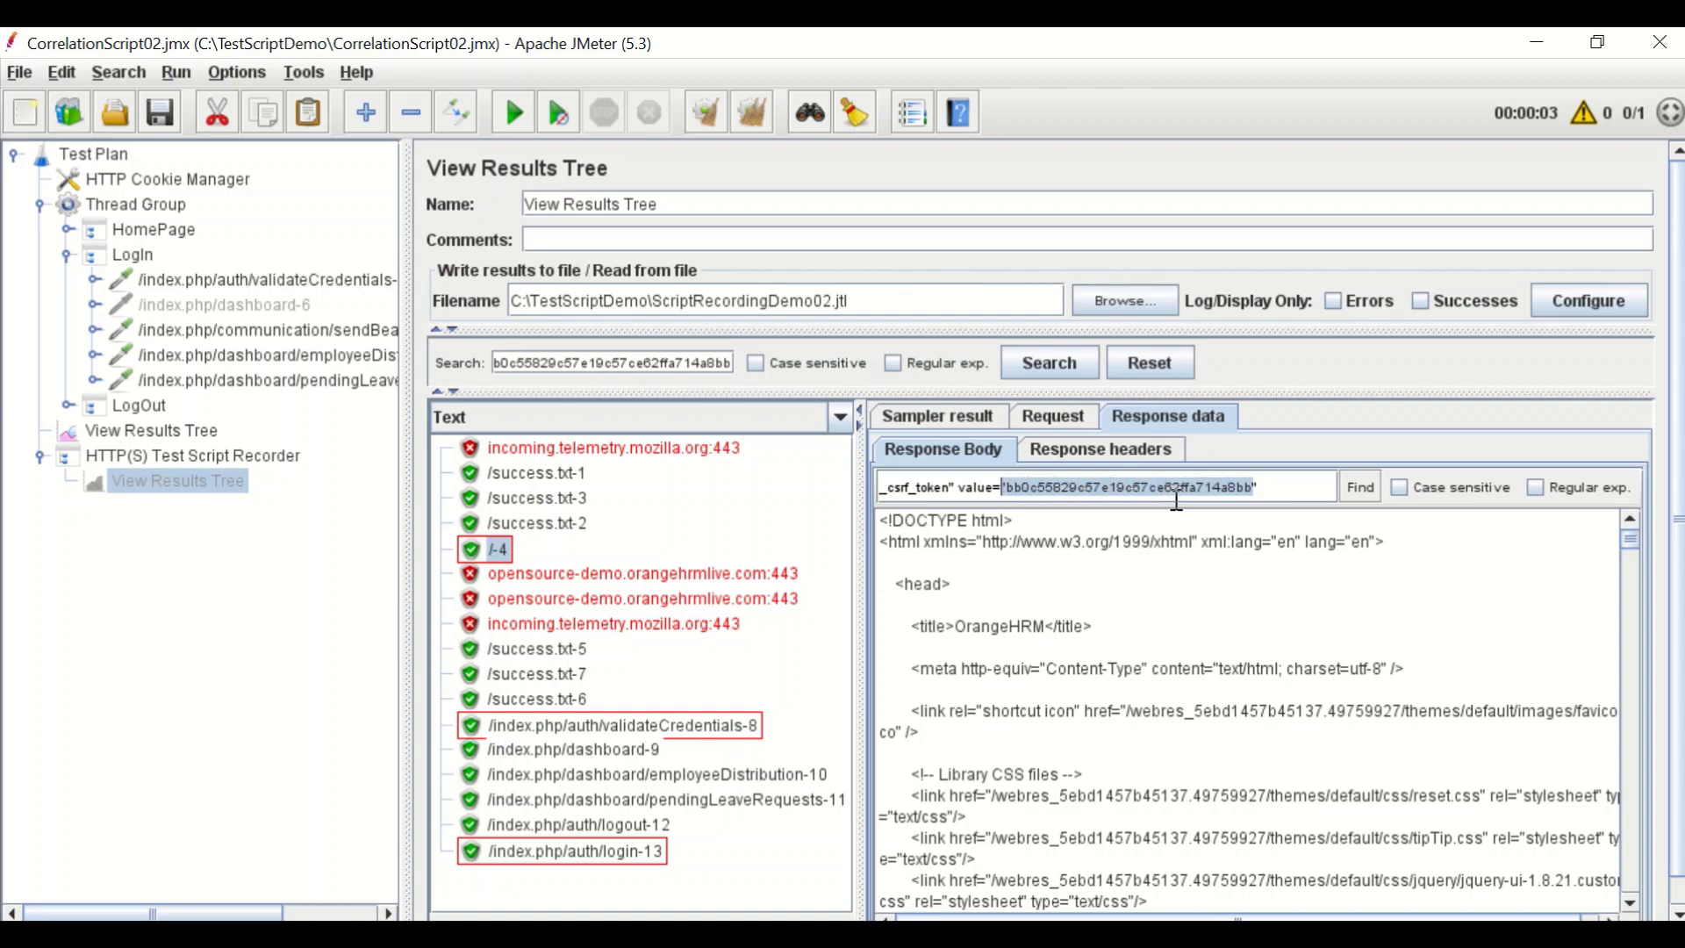
key(shift+Right)
text((.)
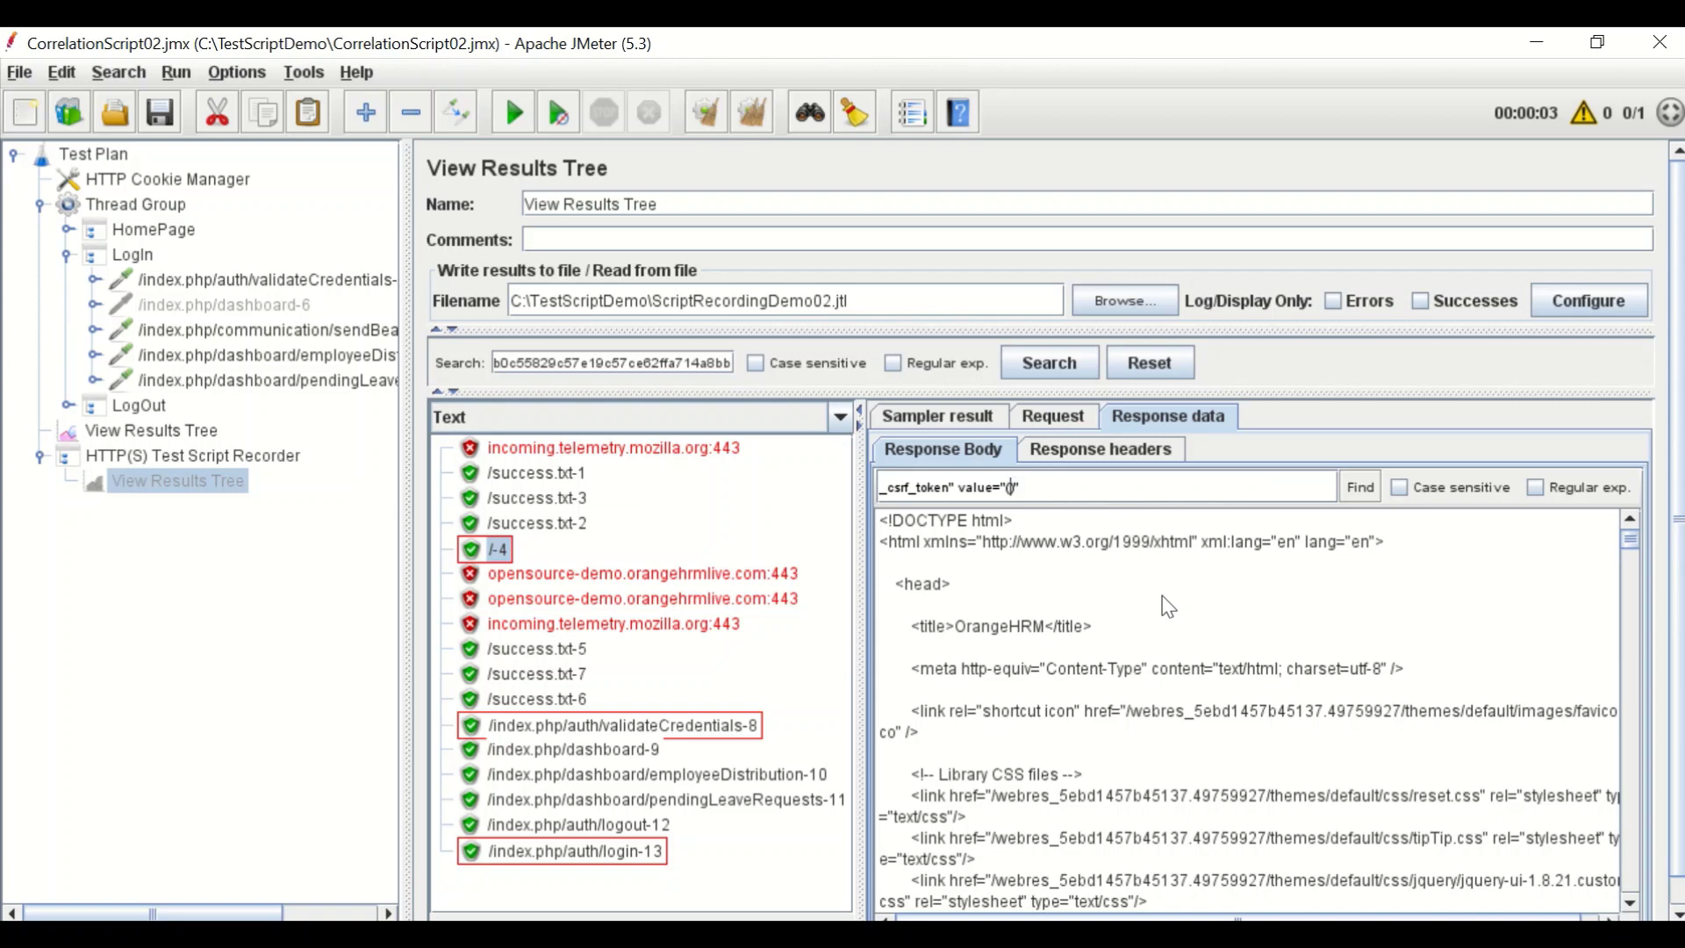
text(*?)
- Change the capture group in the search text to ([0-9a-z]+)
key(shift+Left)
key(shift+Left)
key(shift+Left)
key(shift+Left)
text(()
text())
text([0-9])
text(a-z)
text(+)
- Search the /-4 response body for the _csrf_token pattern as a regular expression
click(1534, 488)
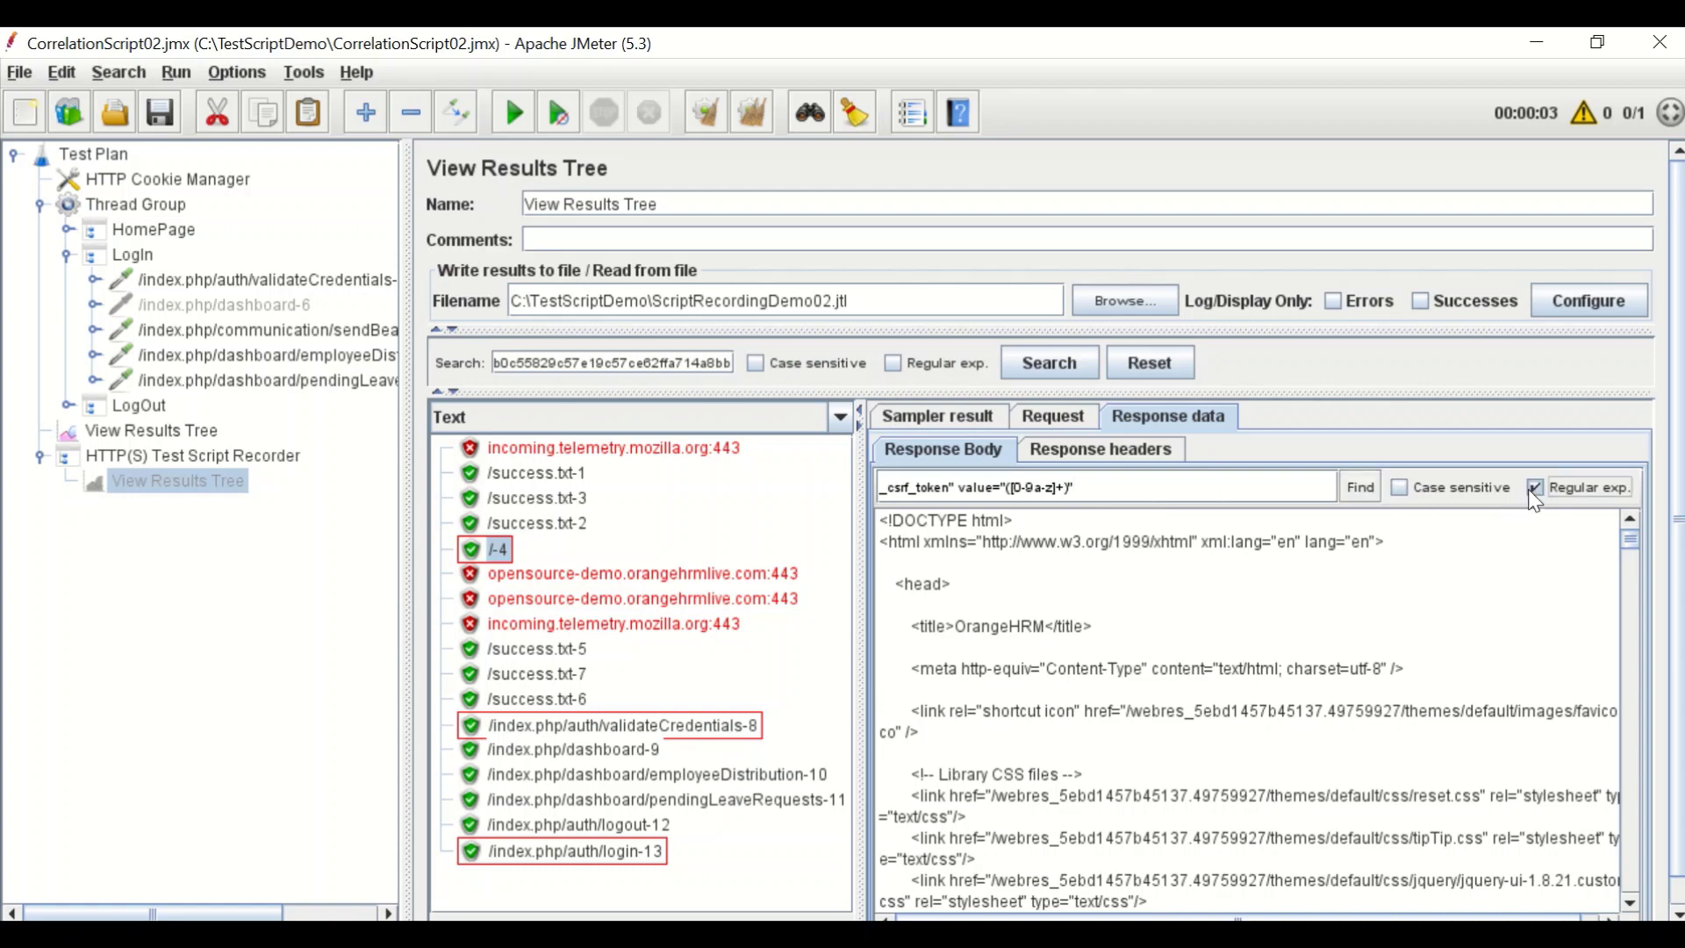
click(1359, 488)
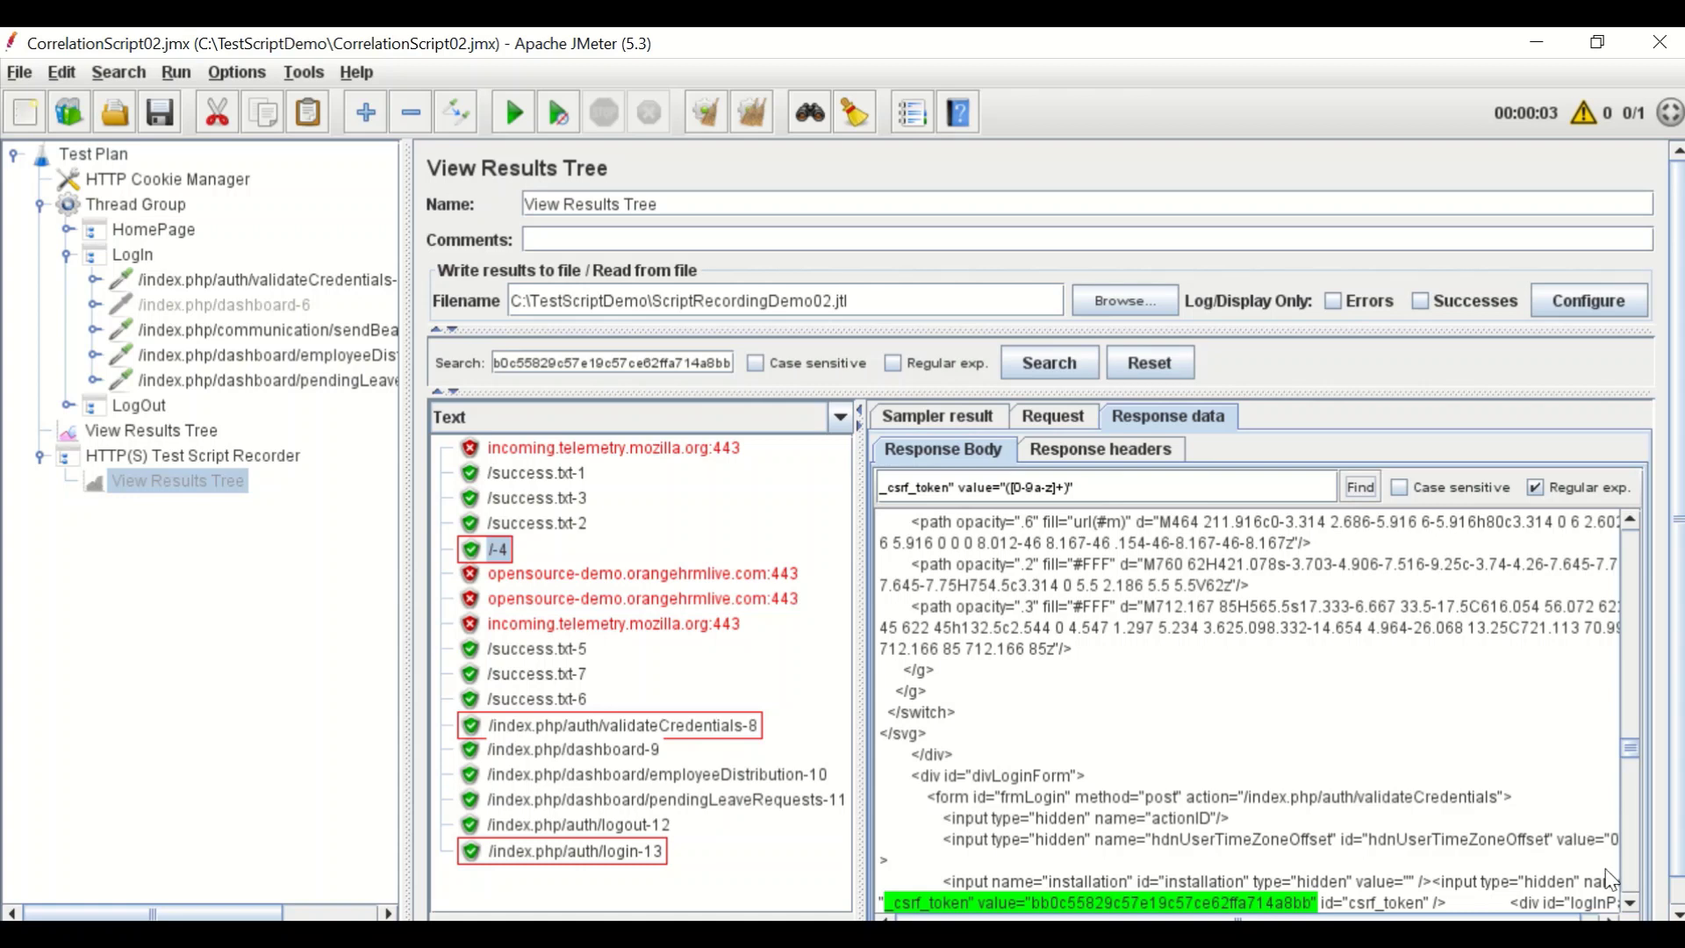
click(1630, 904)
click(1629, 904)
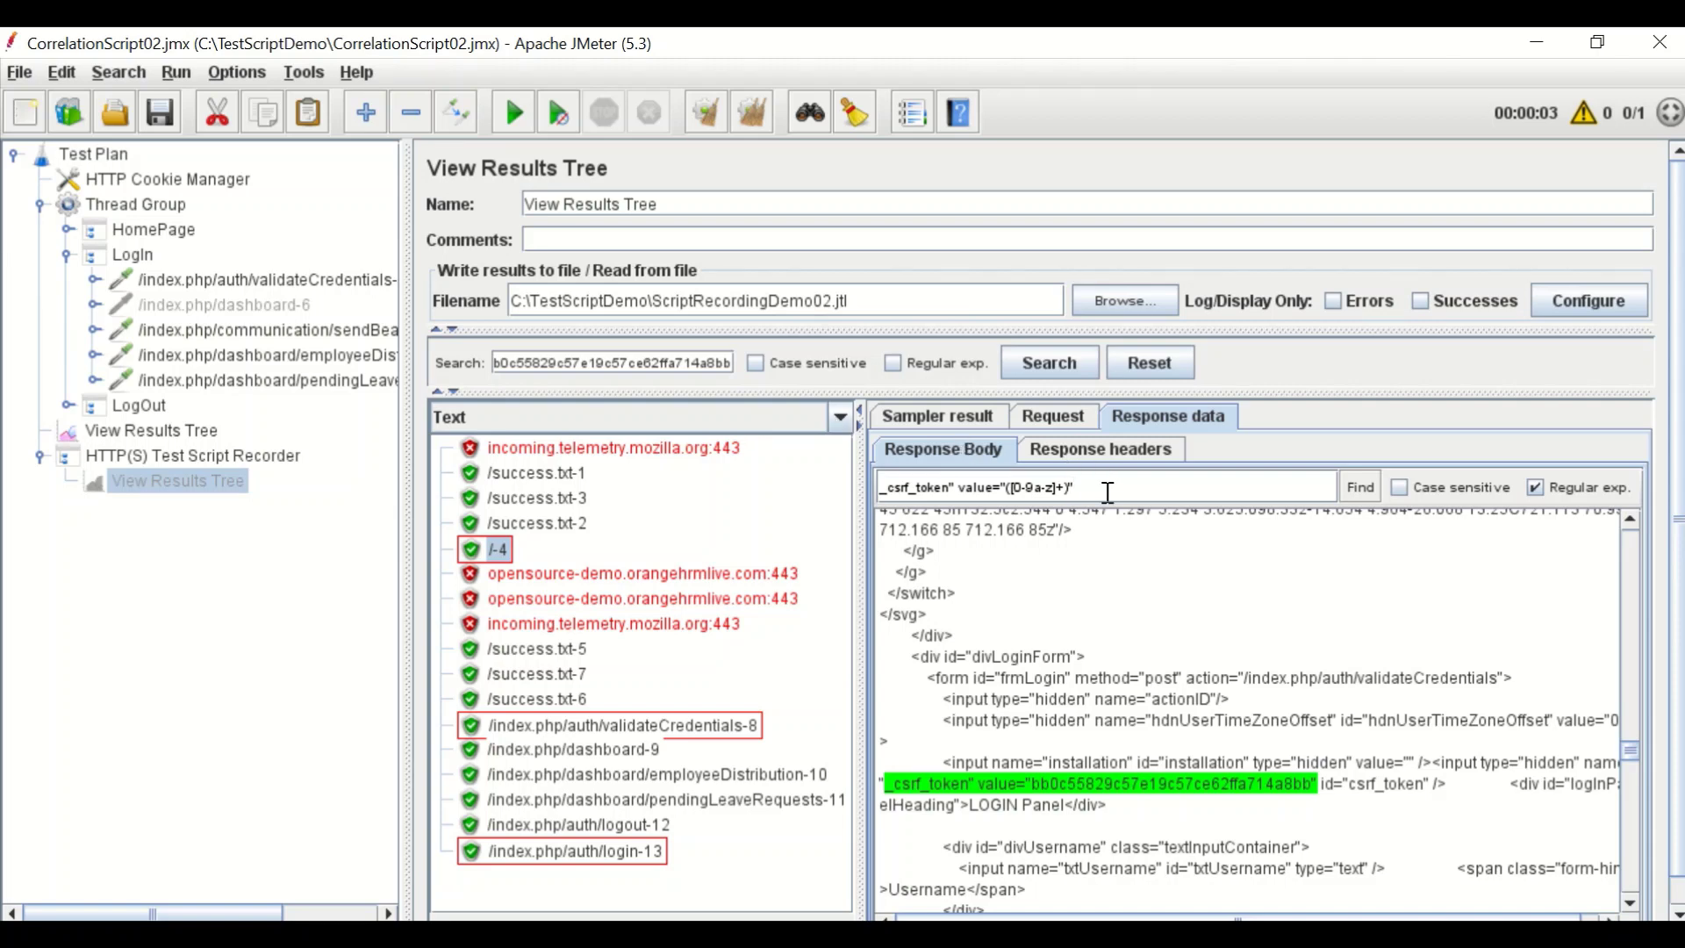
- Test the expression _csrf_token" value="([0-9a-z]+)" on the /-4 response with the RegExp Tester and highlight the first captured value
drag(1107, 492, 880, 488)
key(ctrl+c)
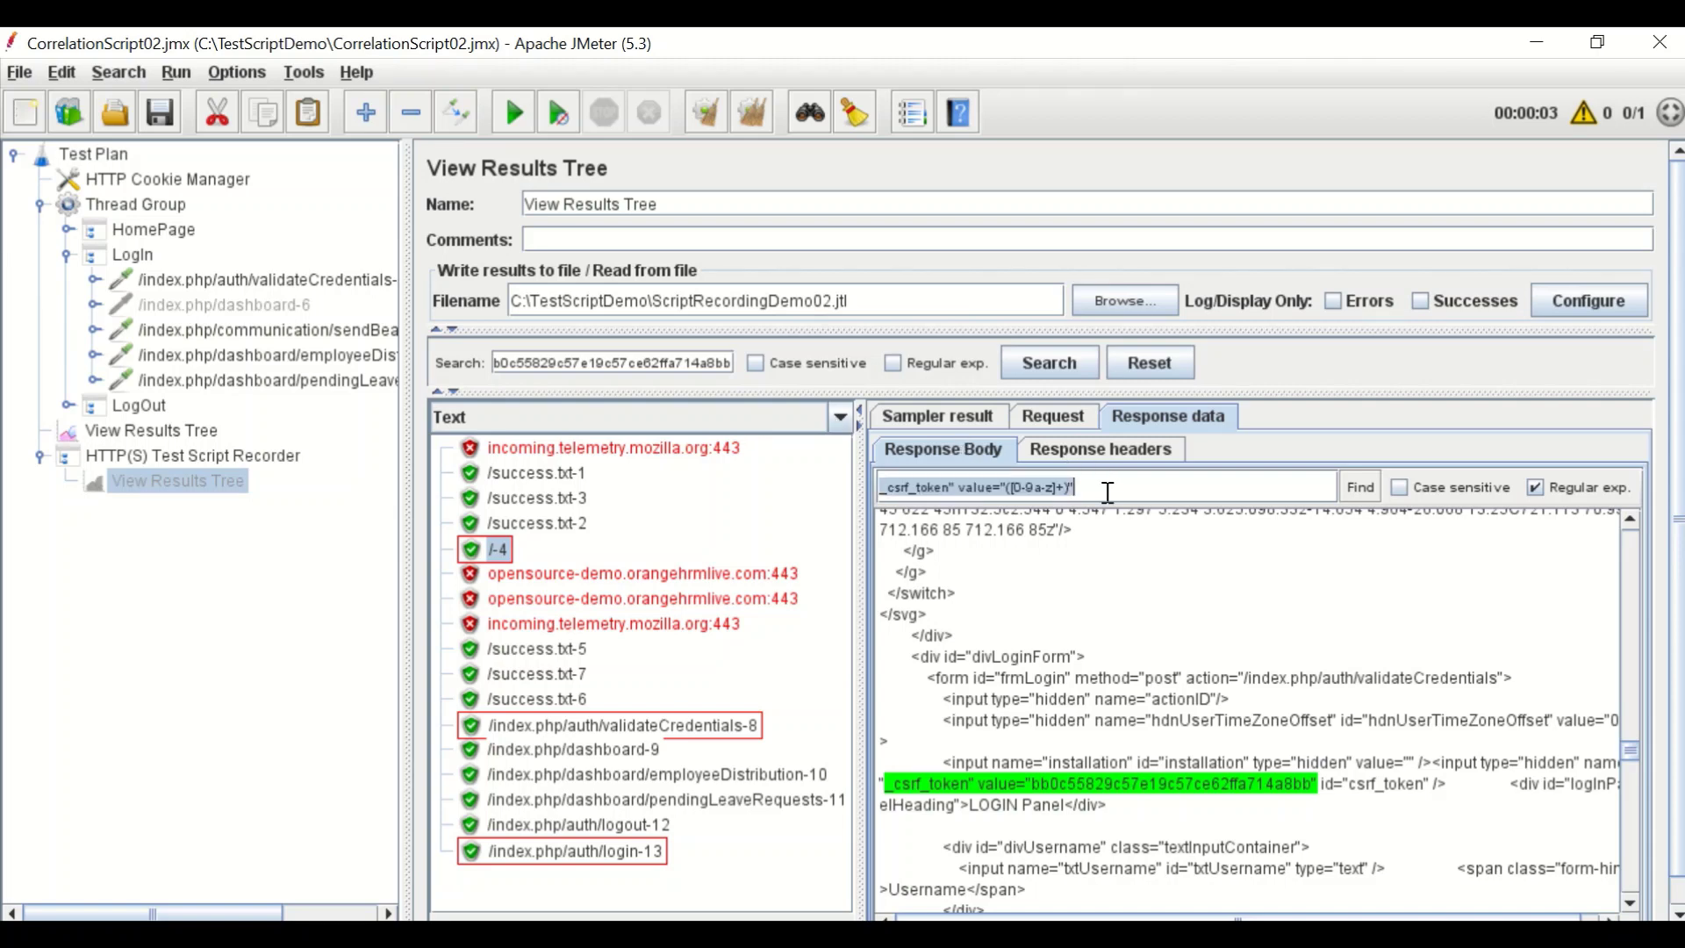
click(838, 423)
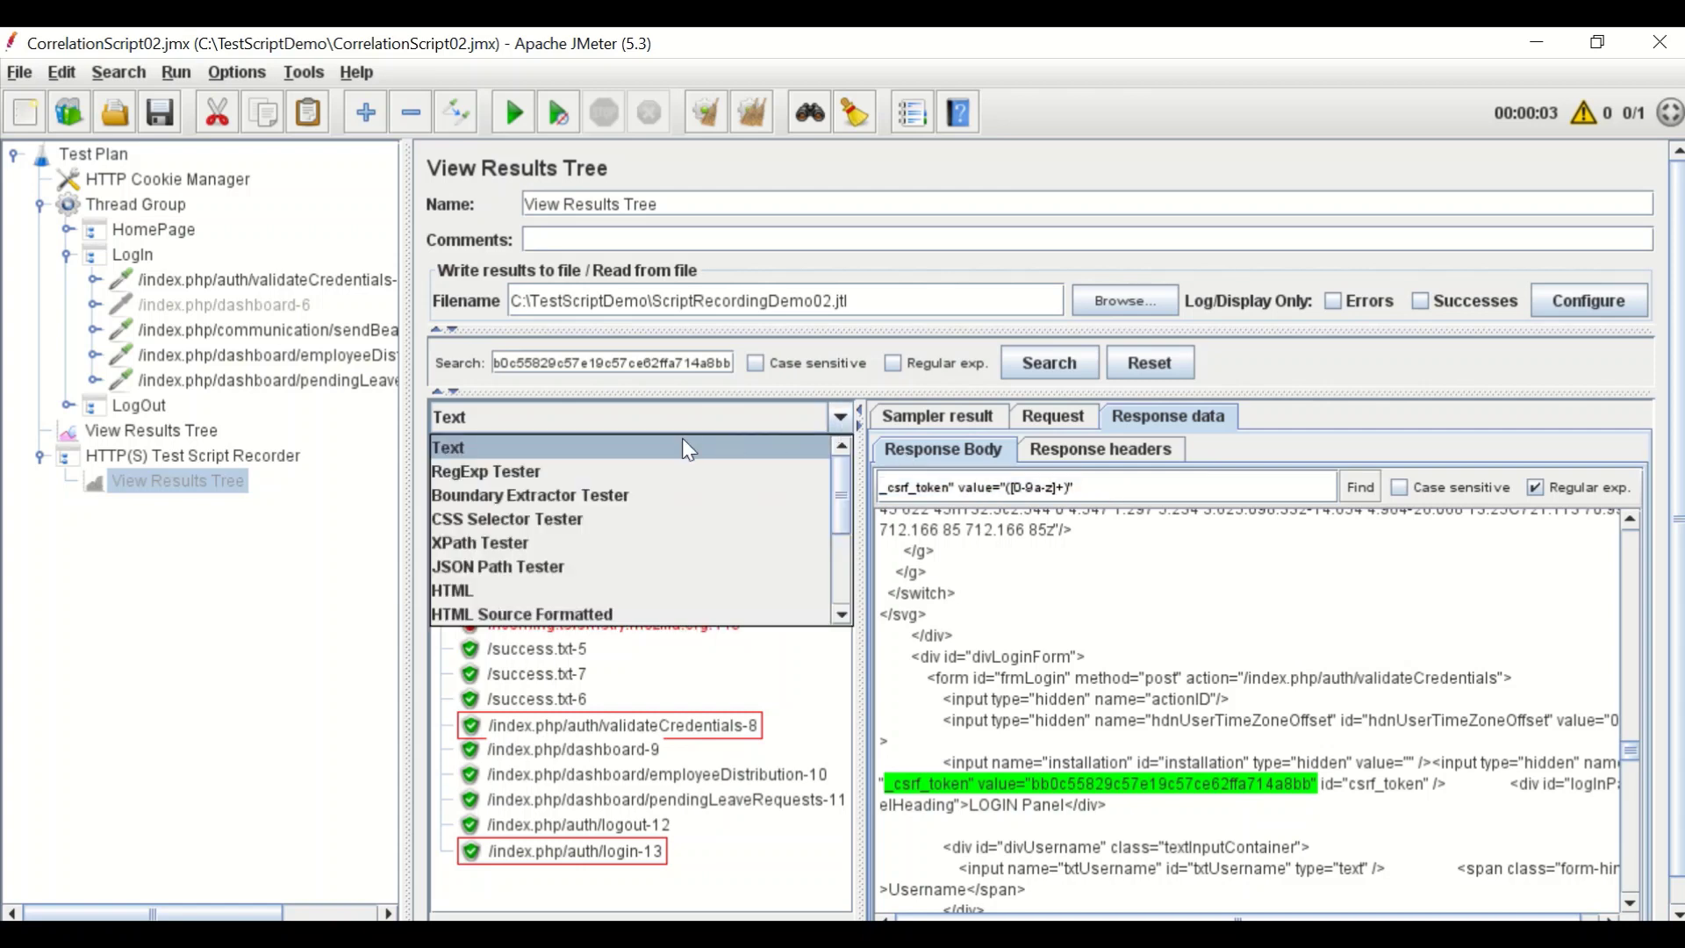
click(610, 475)
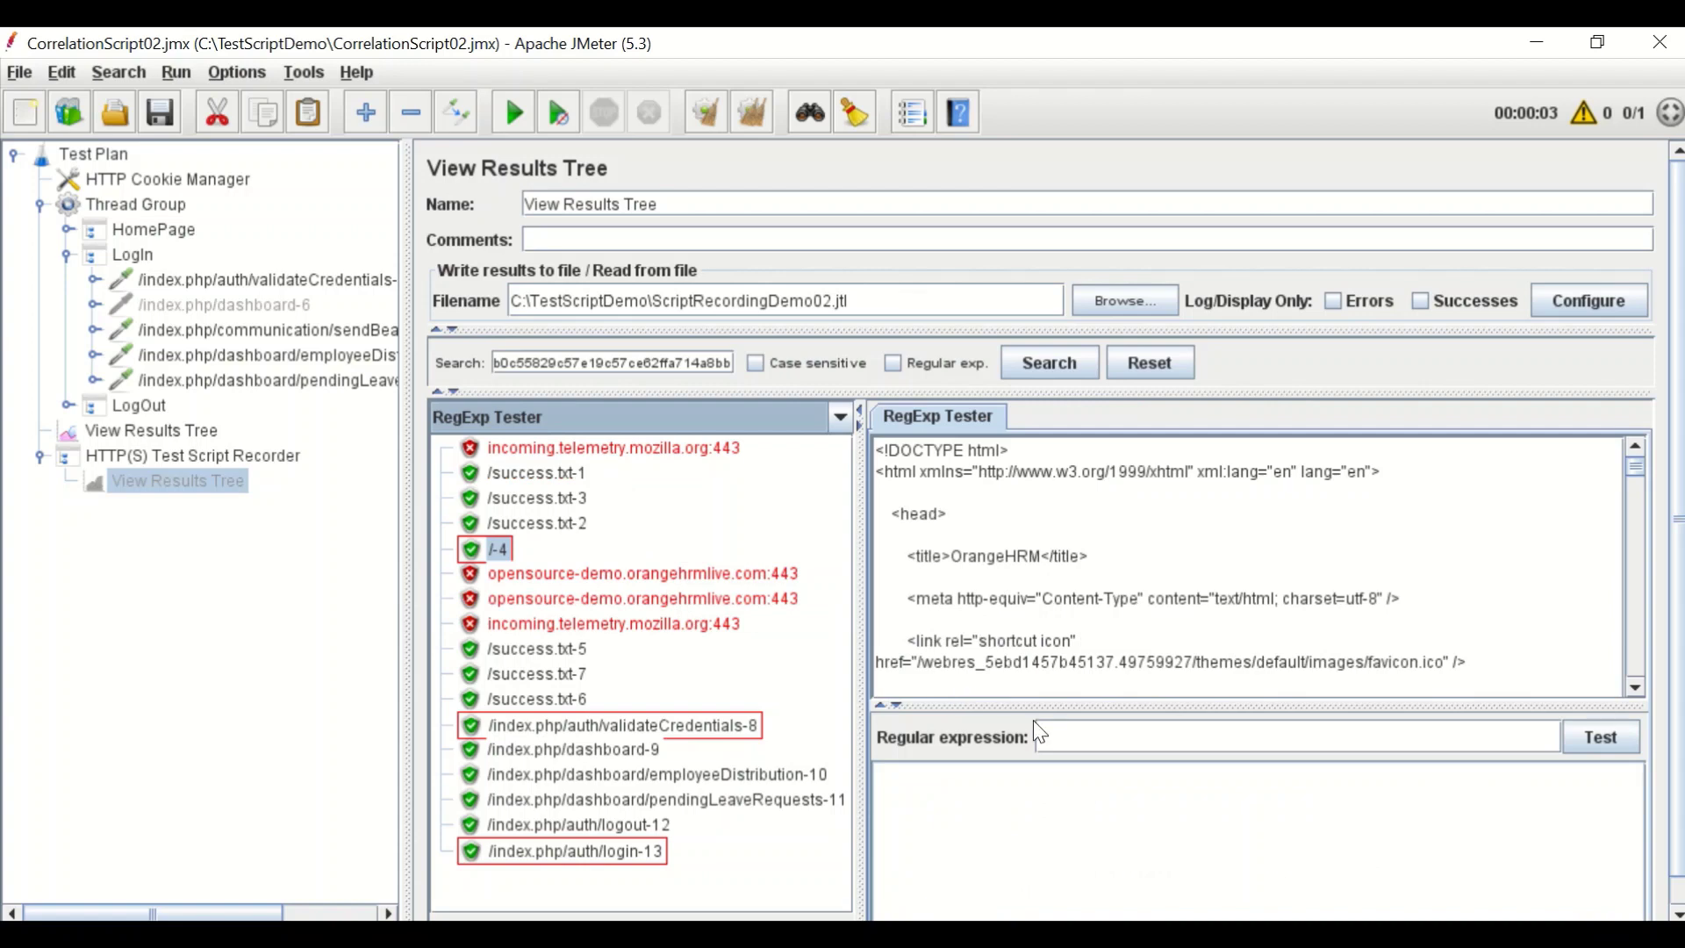
click(1085, 736)
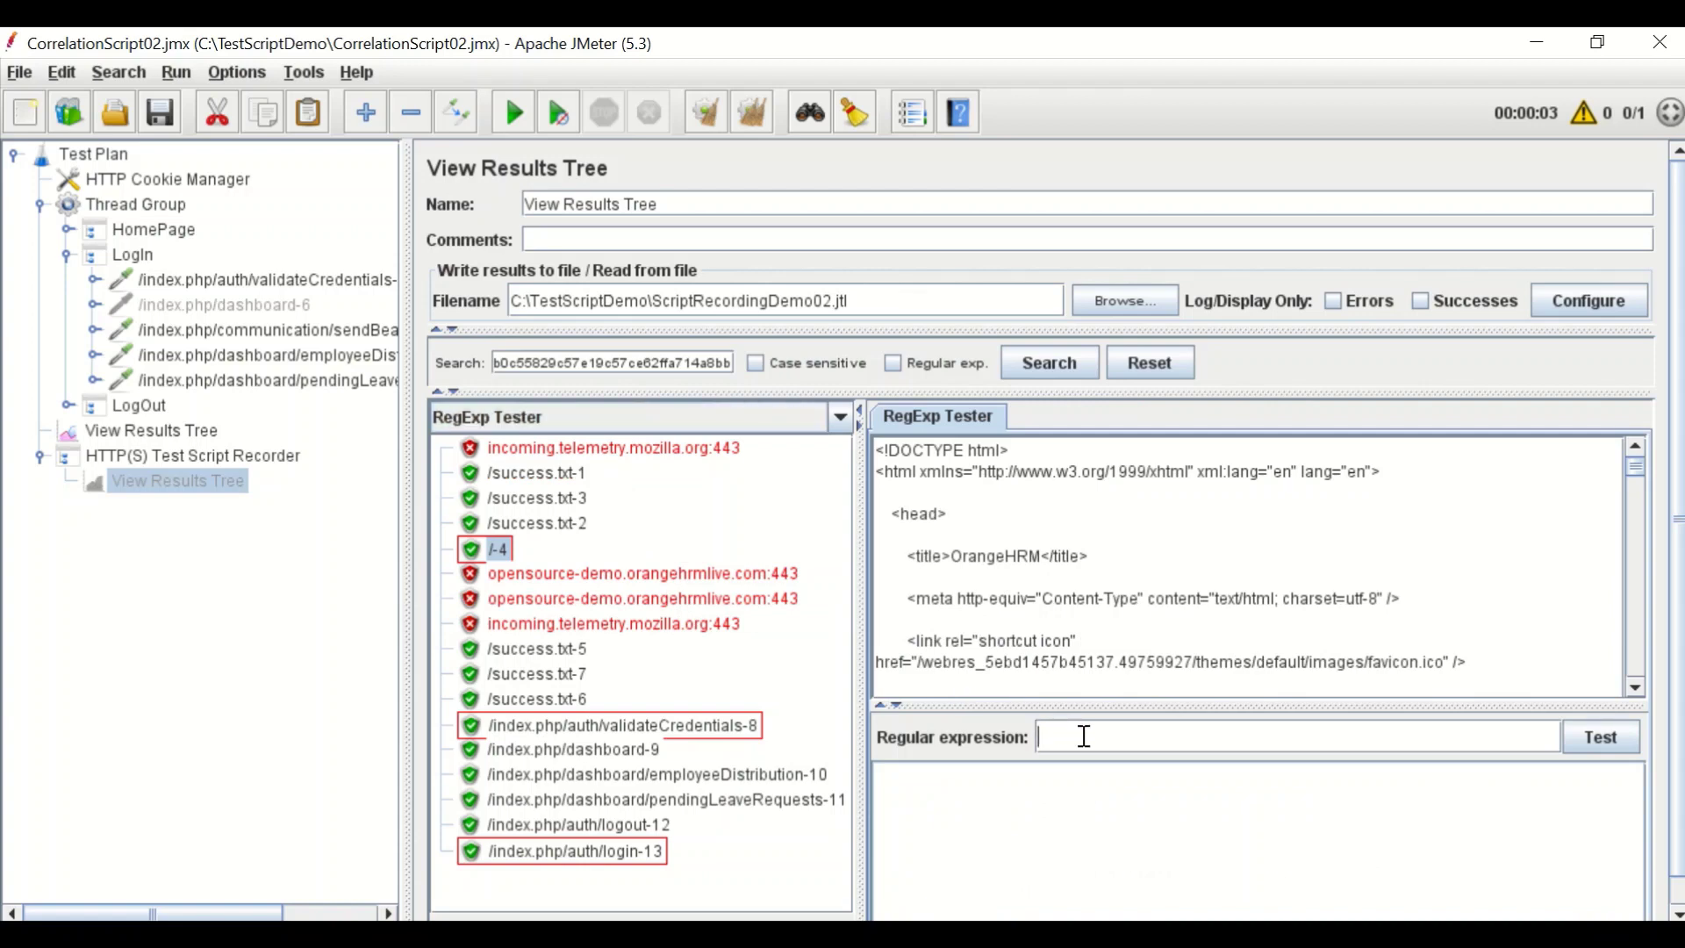
key(ctrl+v)
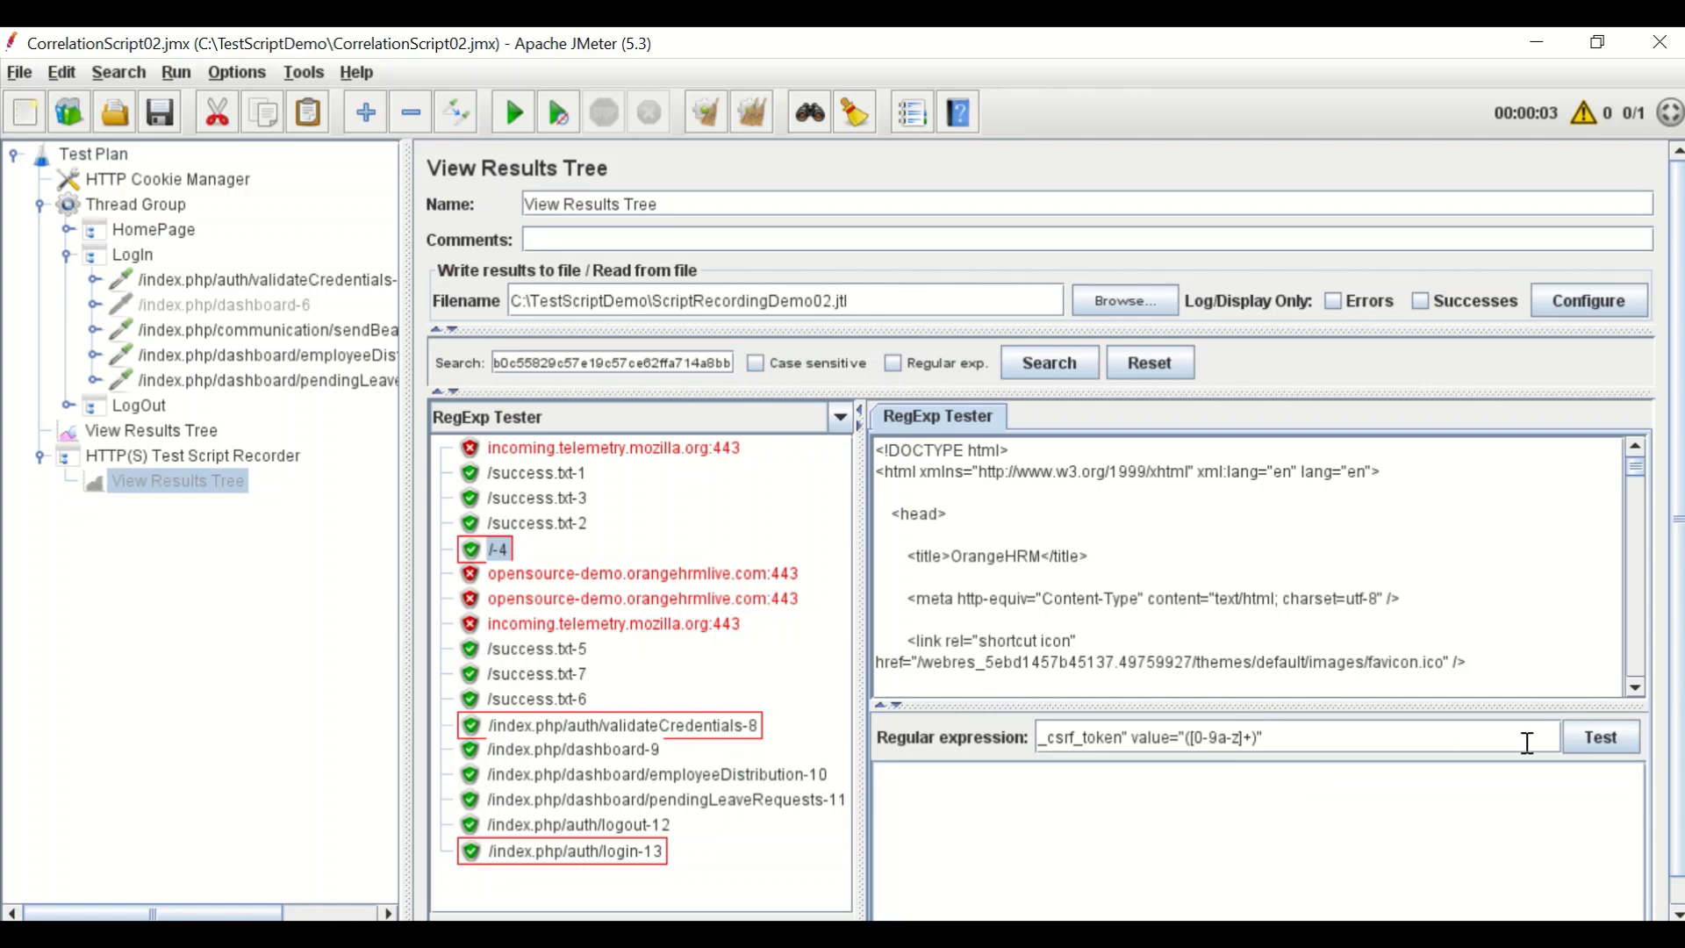
click(1595, 744)
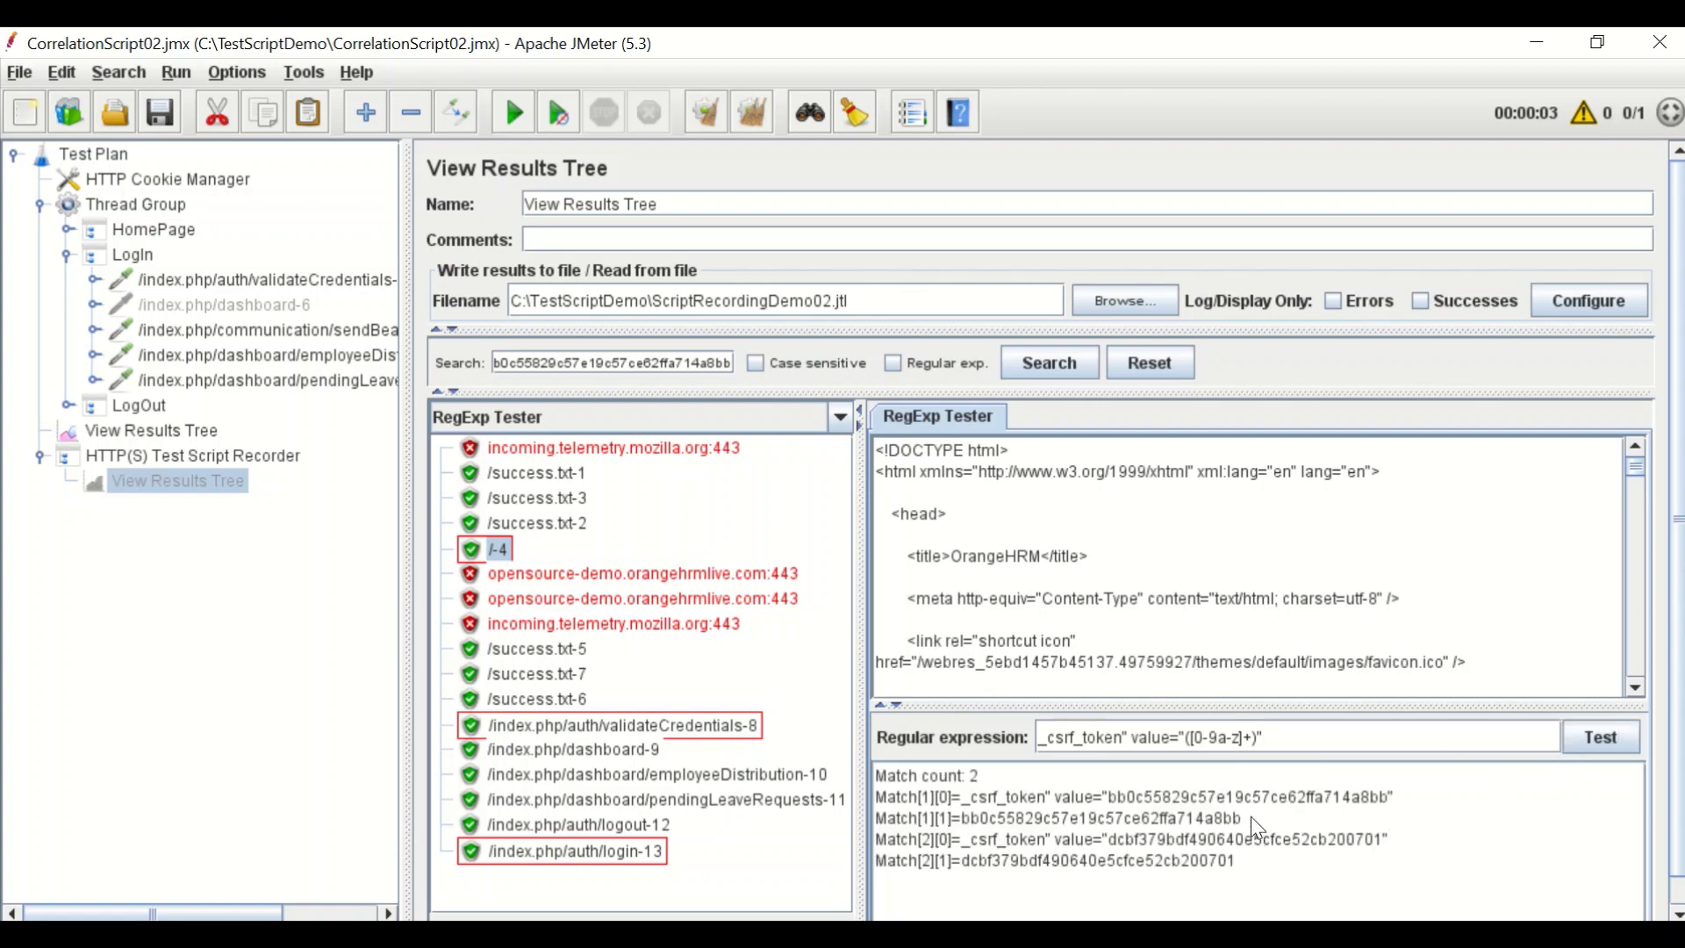
drag(1252, 827, 1032, 824)
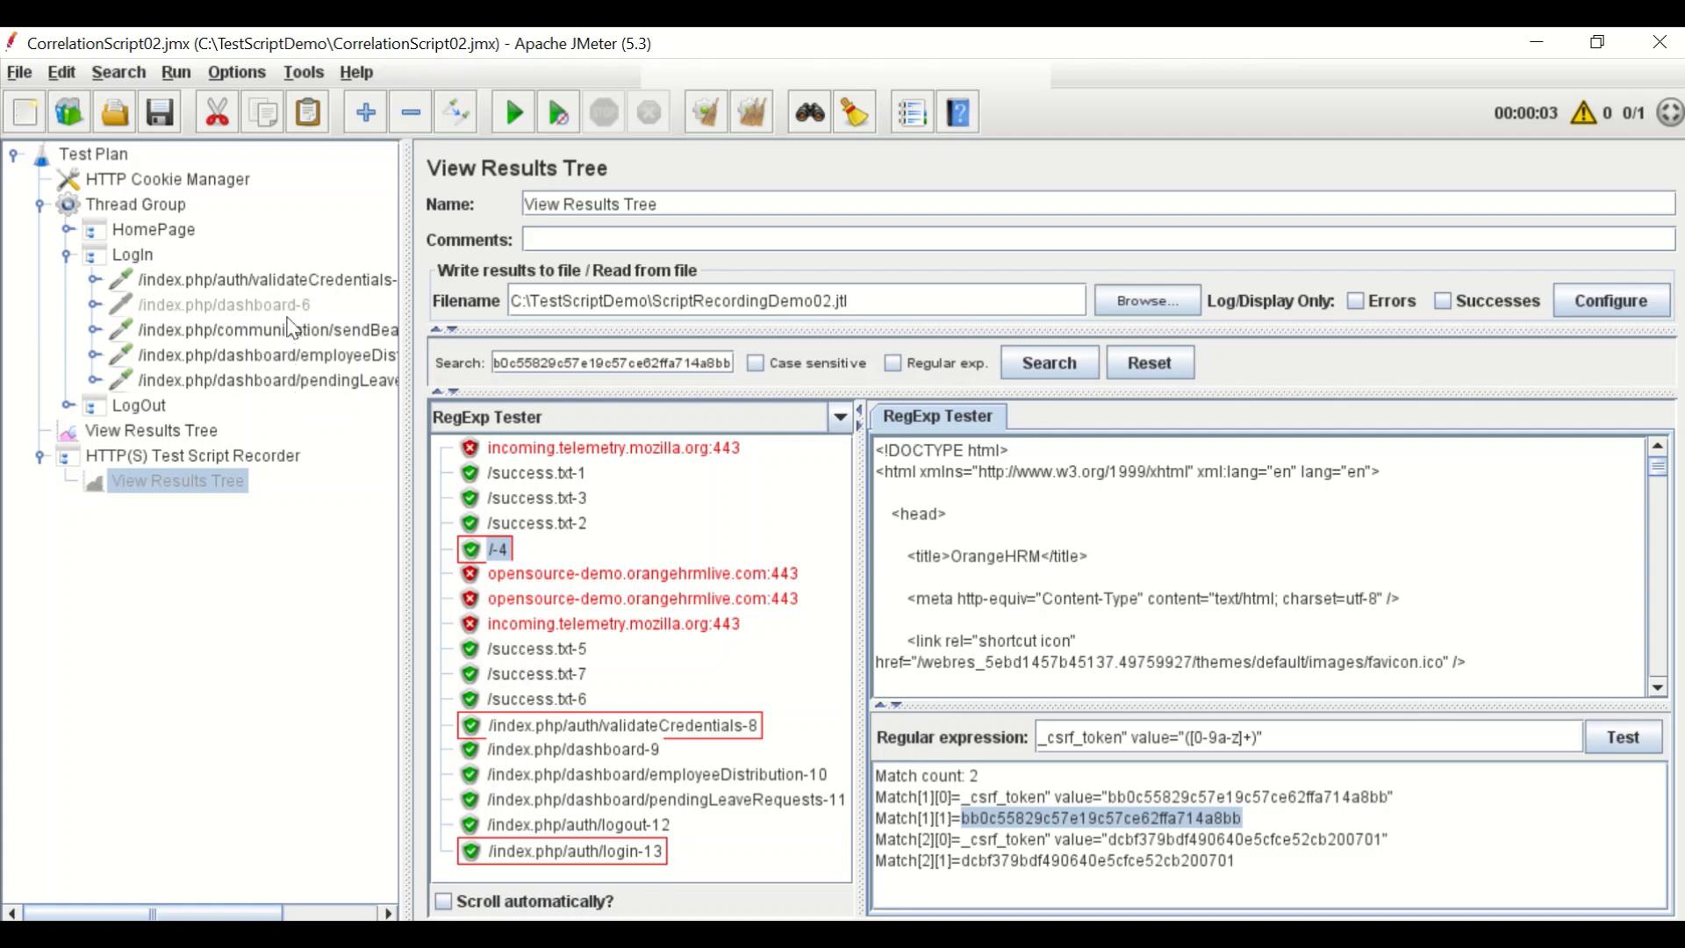
- Add a Regular Expression Extractor post-processor to the /-4 request under HomePage
click(498, 553)
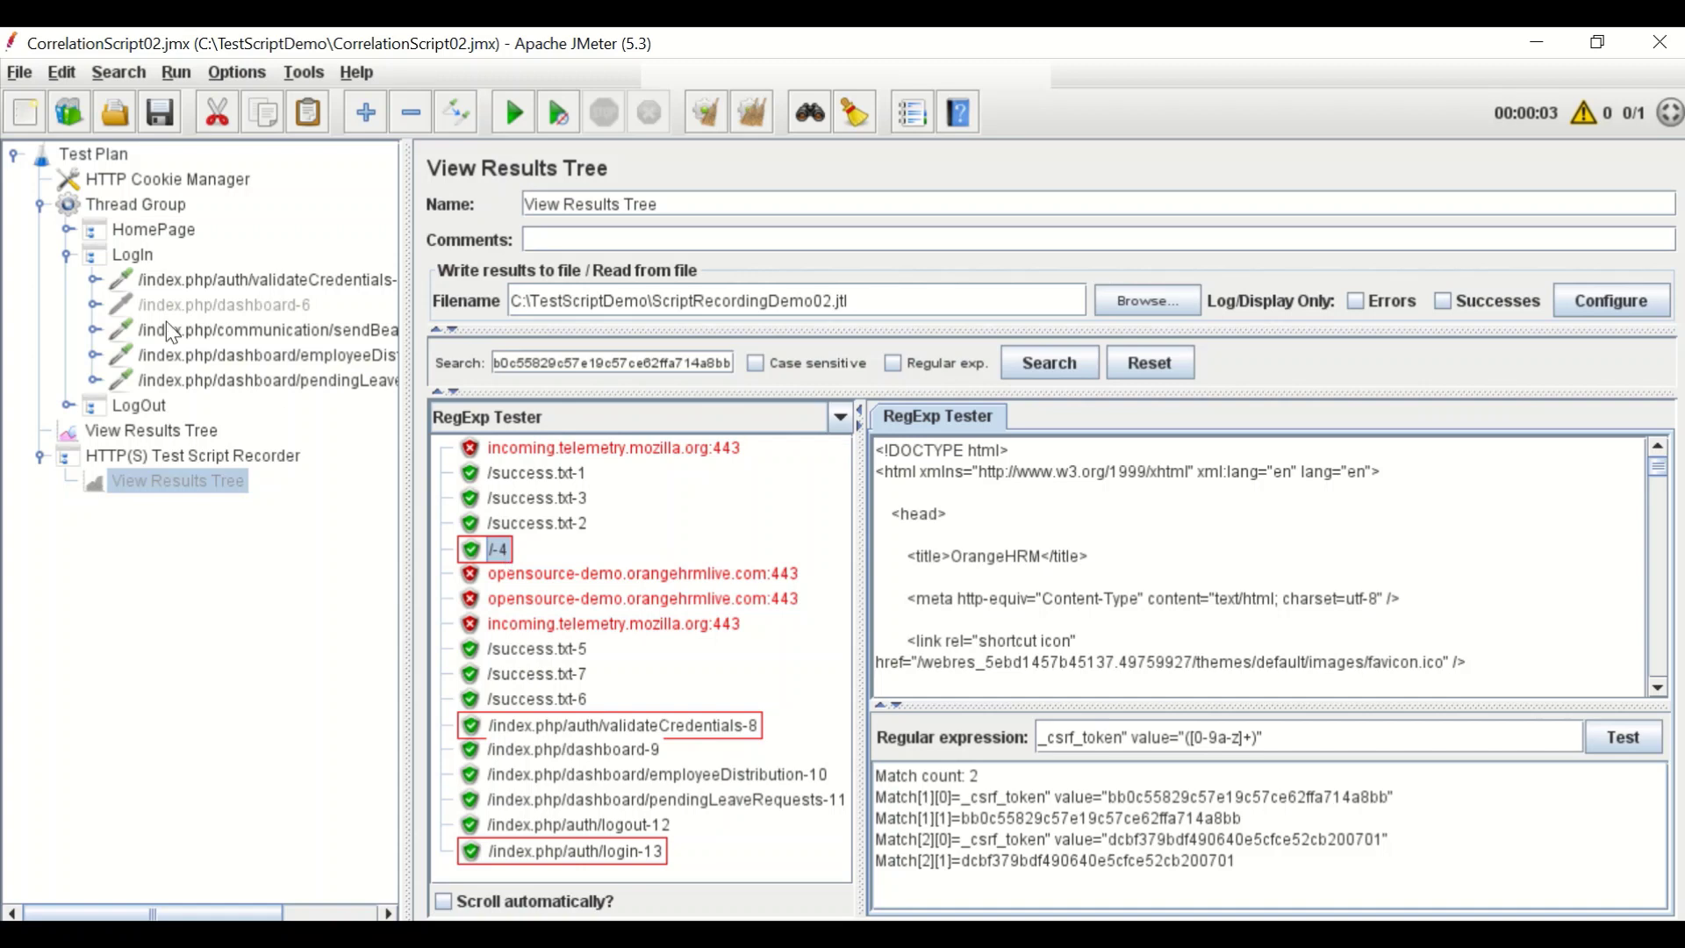
click(158, 231)
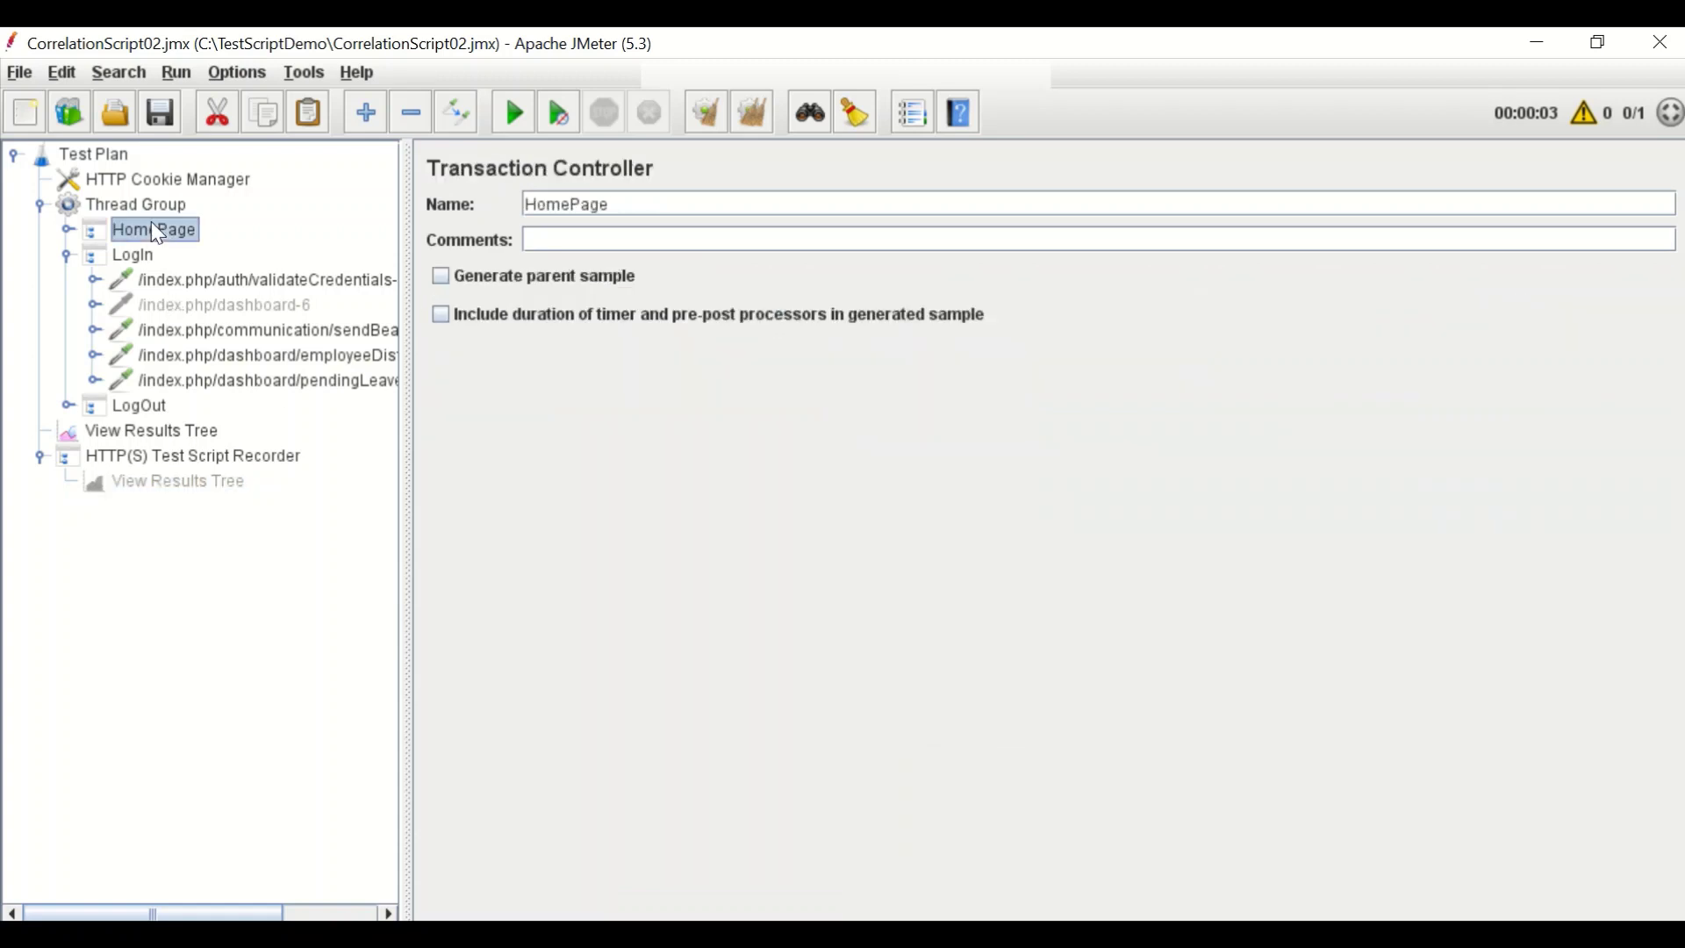
click(68, 232)
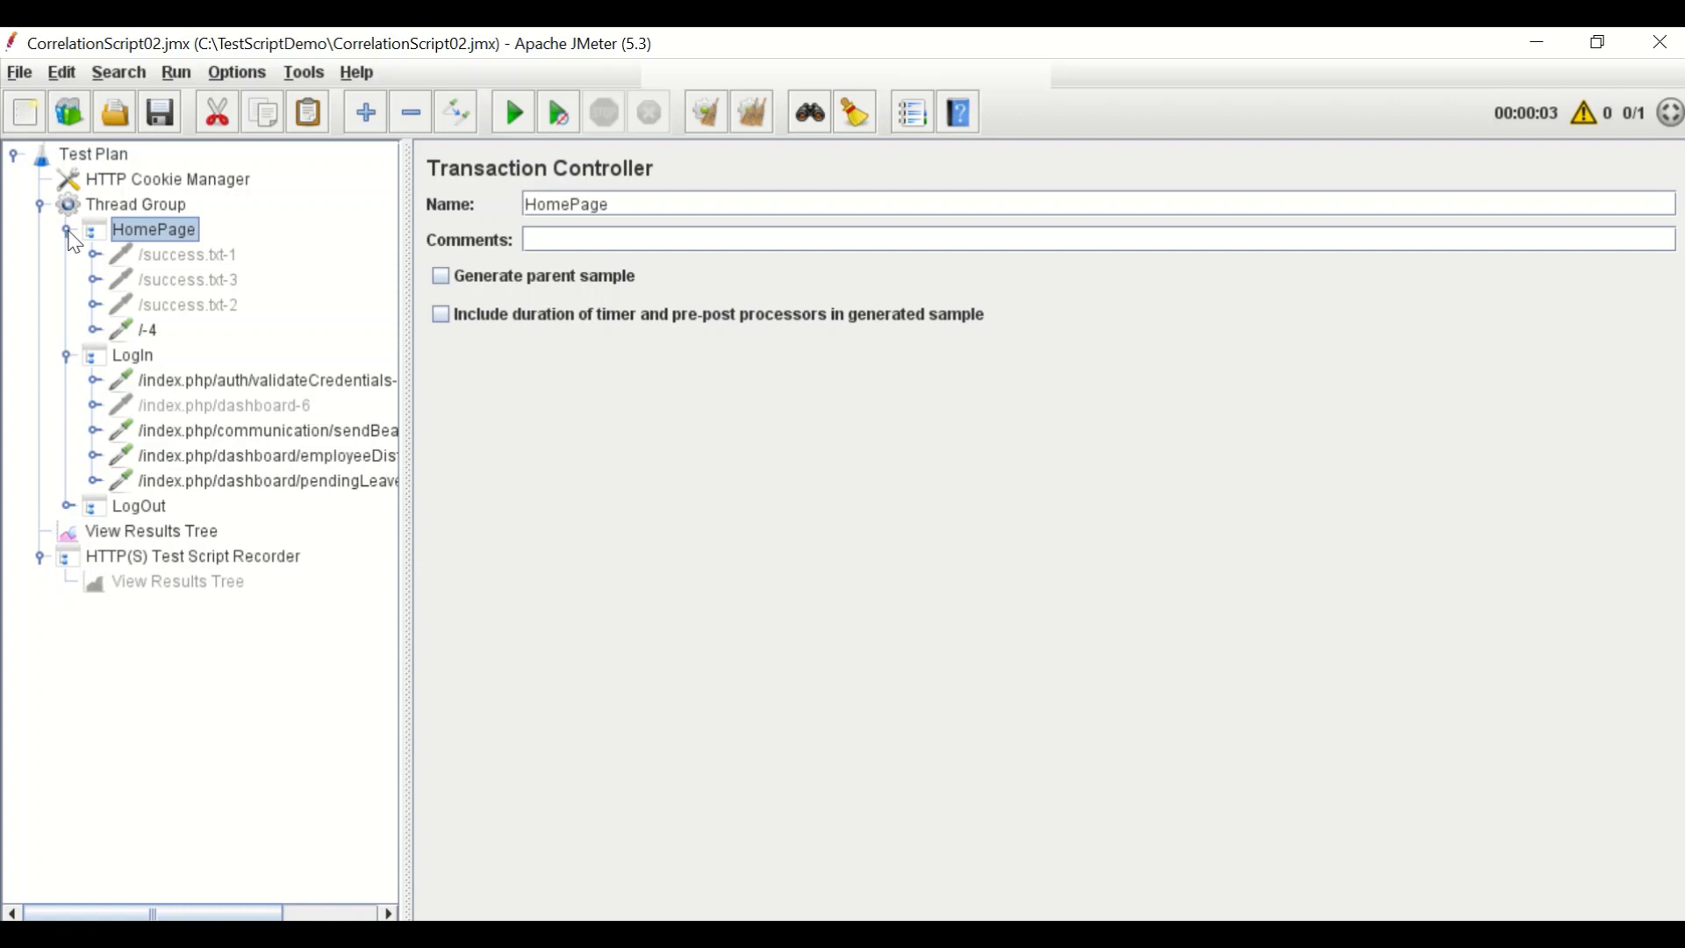
right_click(141, 328)
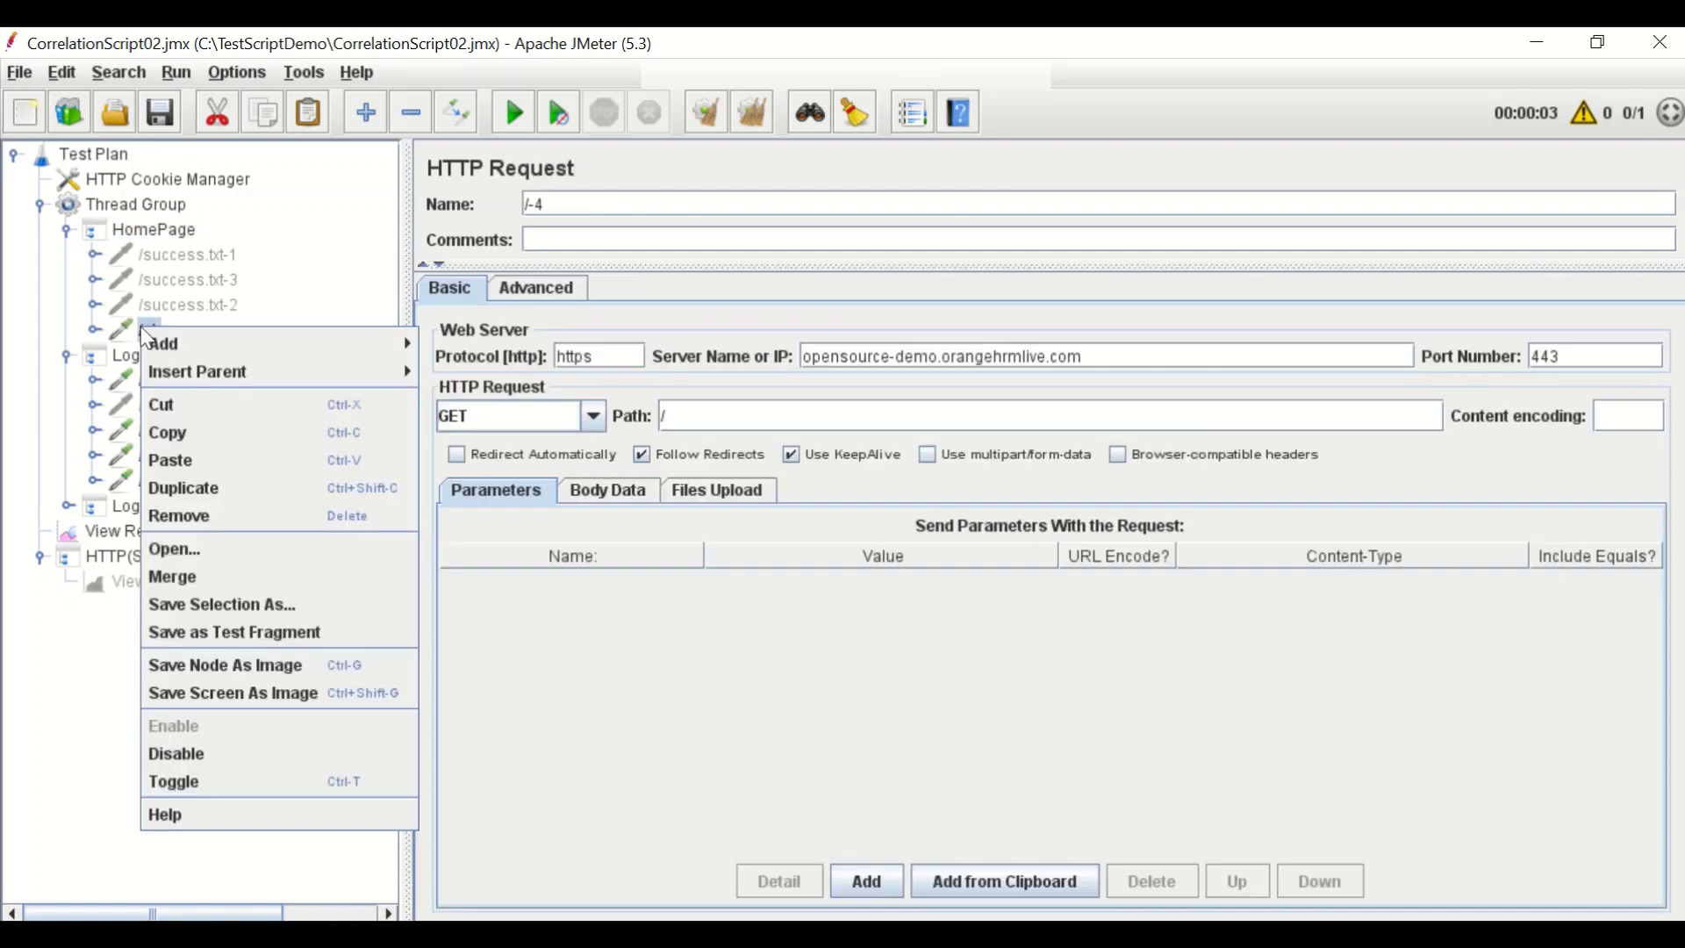
mouse_move(174, 339)
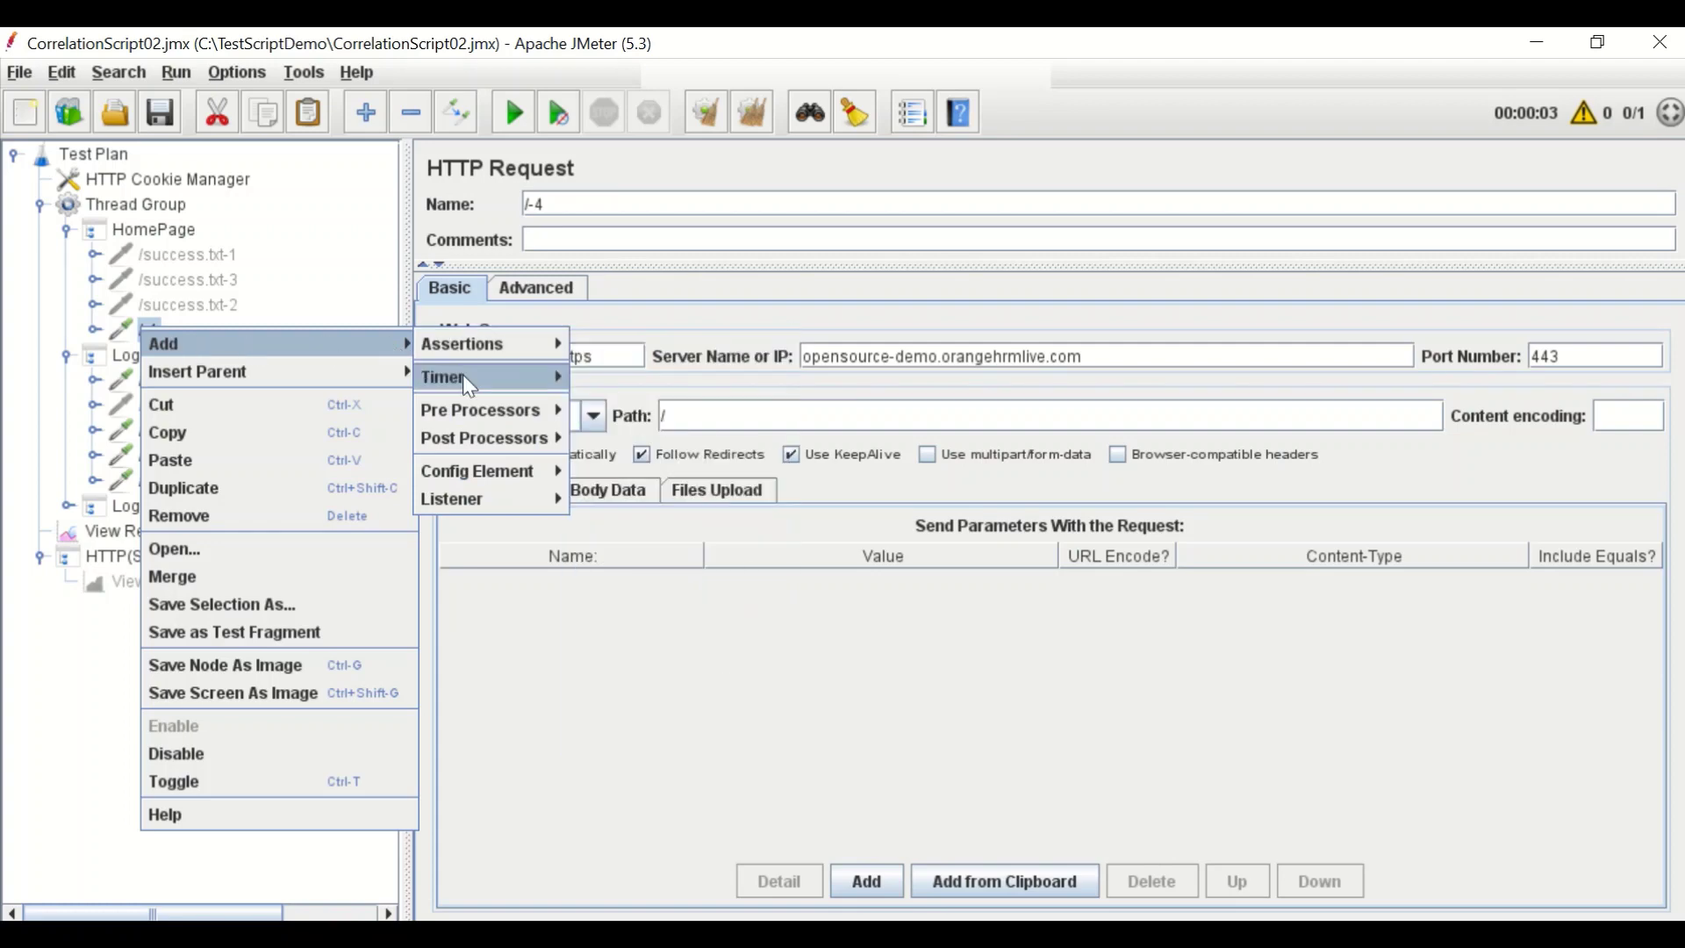
mouse_move(544, 450)
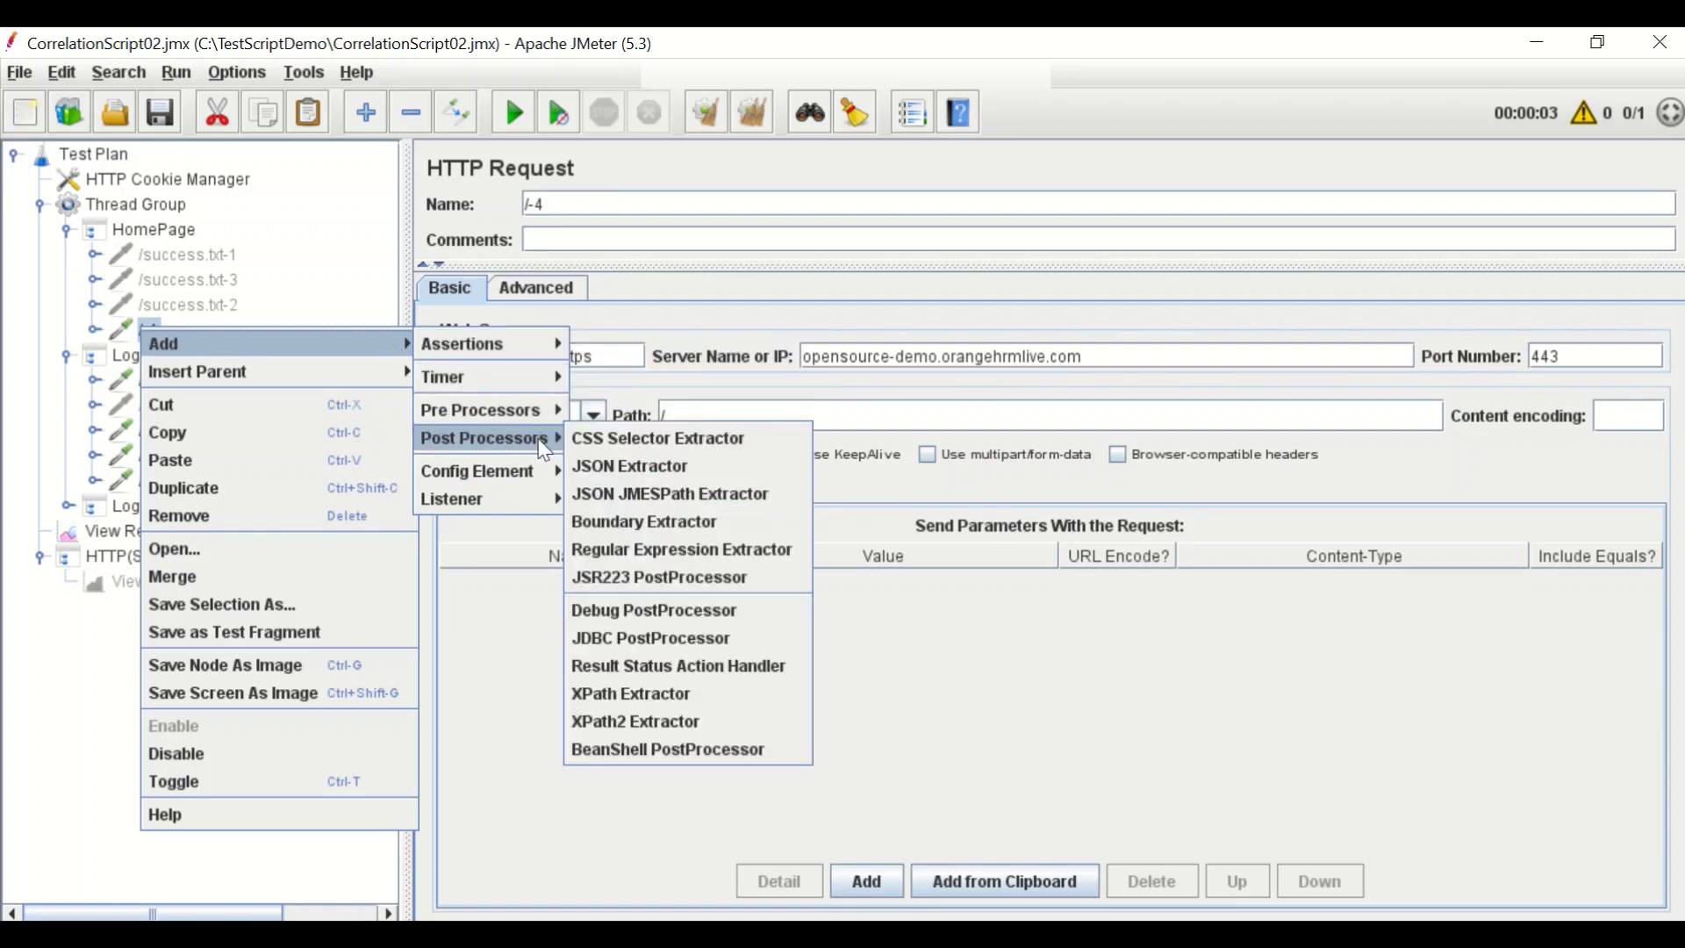
click(634, 551)
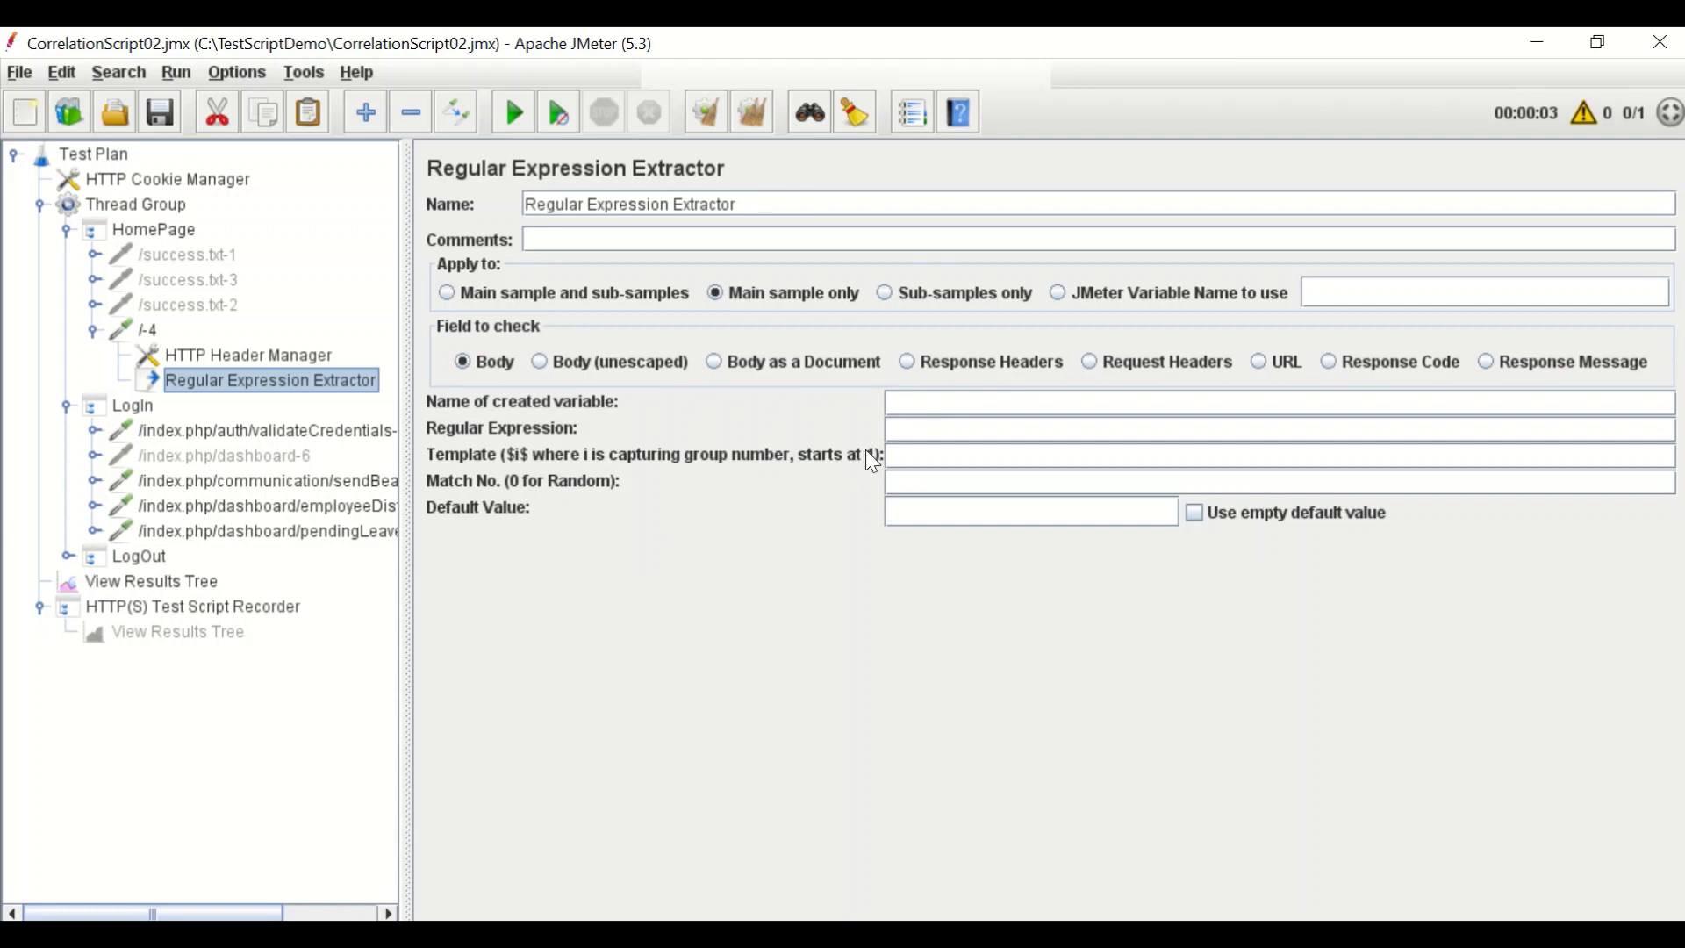
- Name the extractor RegEx_for_CSRF_TOKEN and have it check the body of the main sample only
triple_click(756, 202)
text(R)
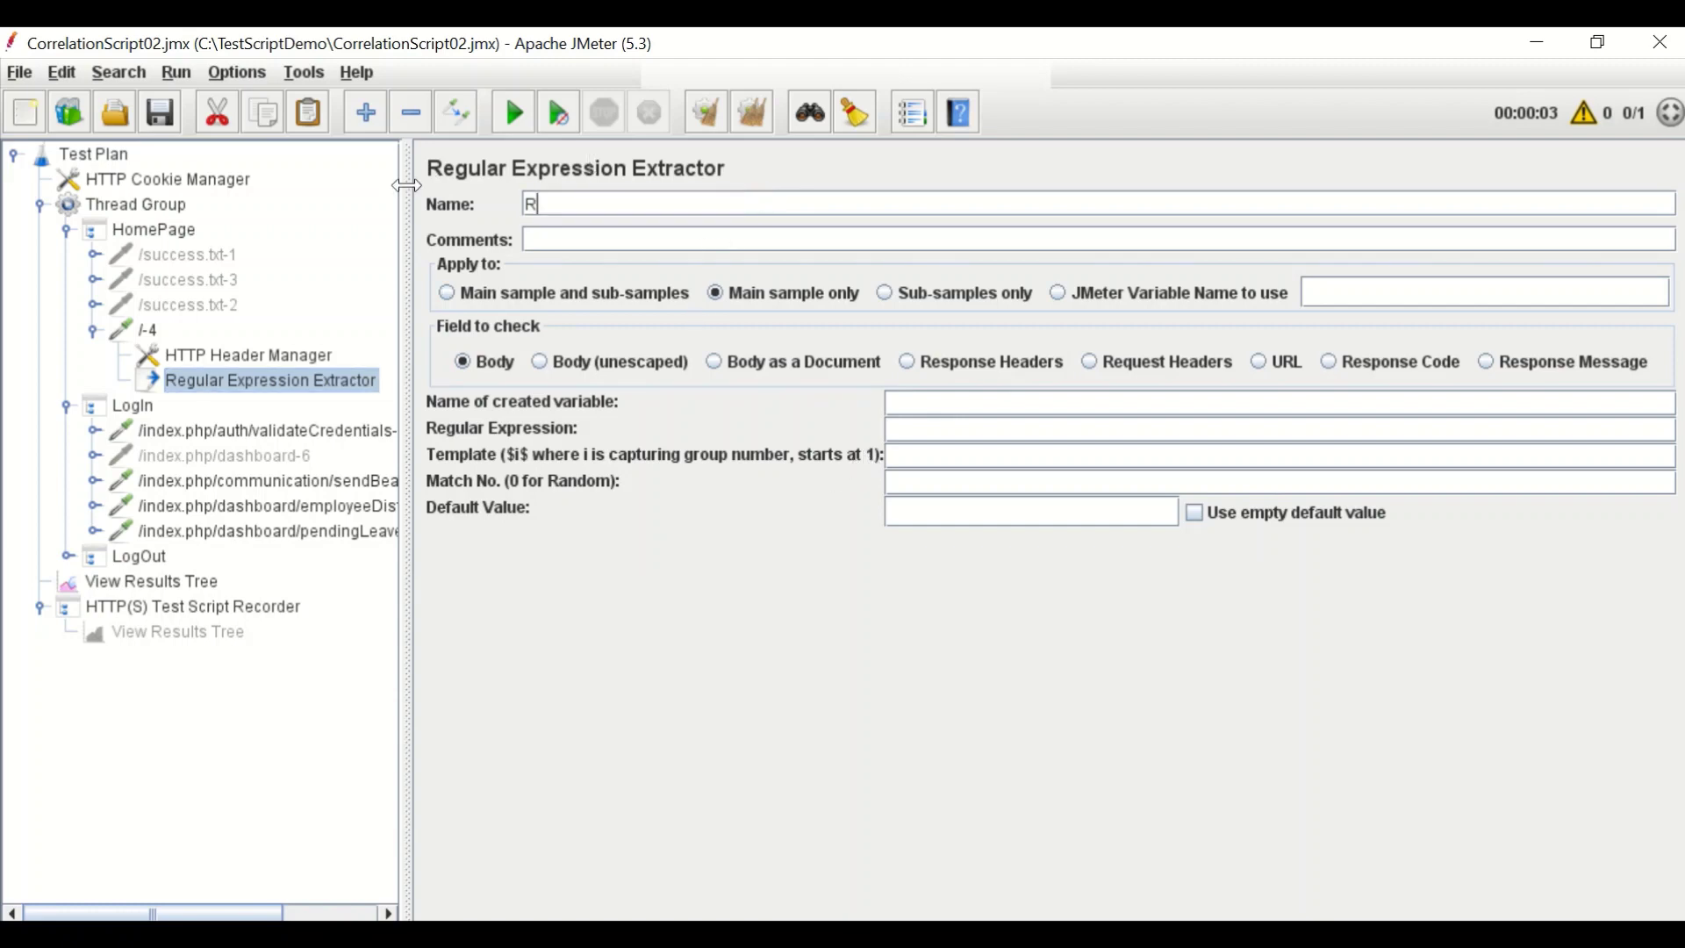
text(egEx_for_CSRF_TOKEN)
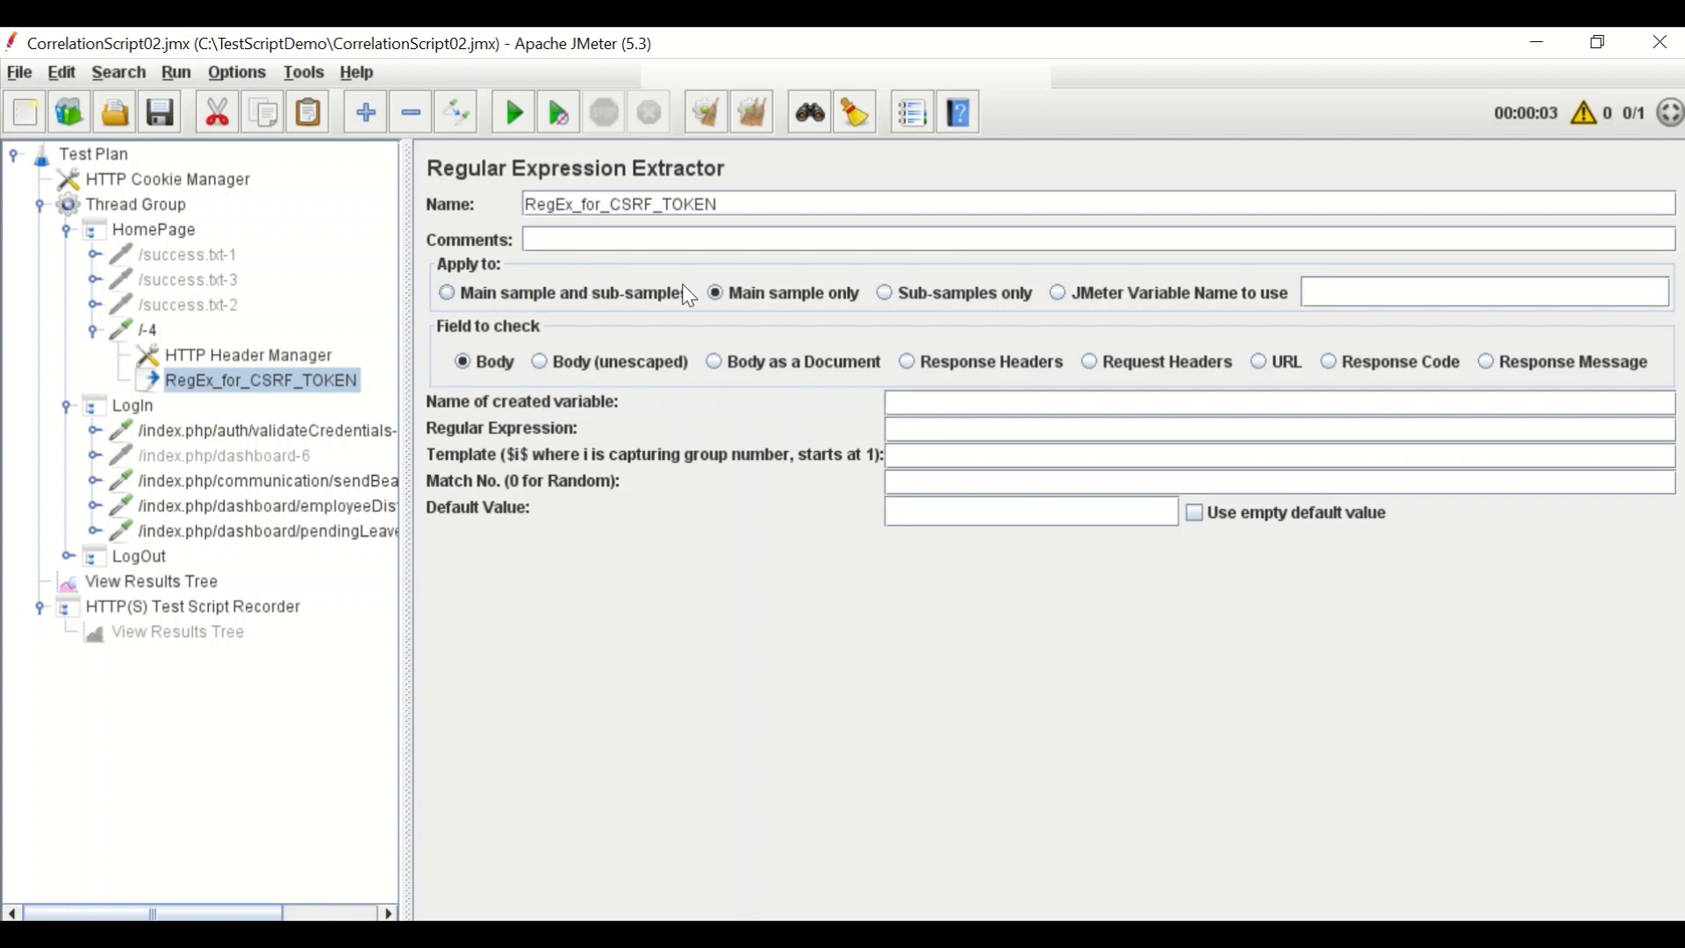
click(720, 296)
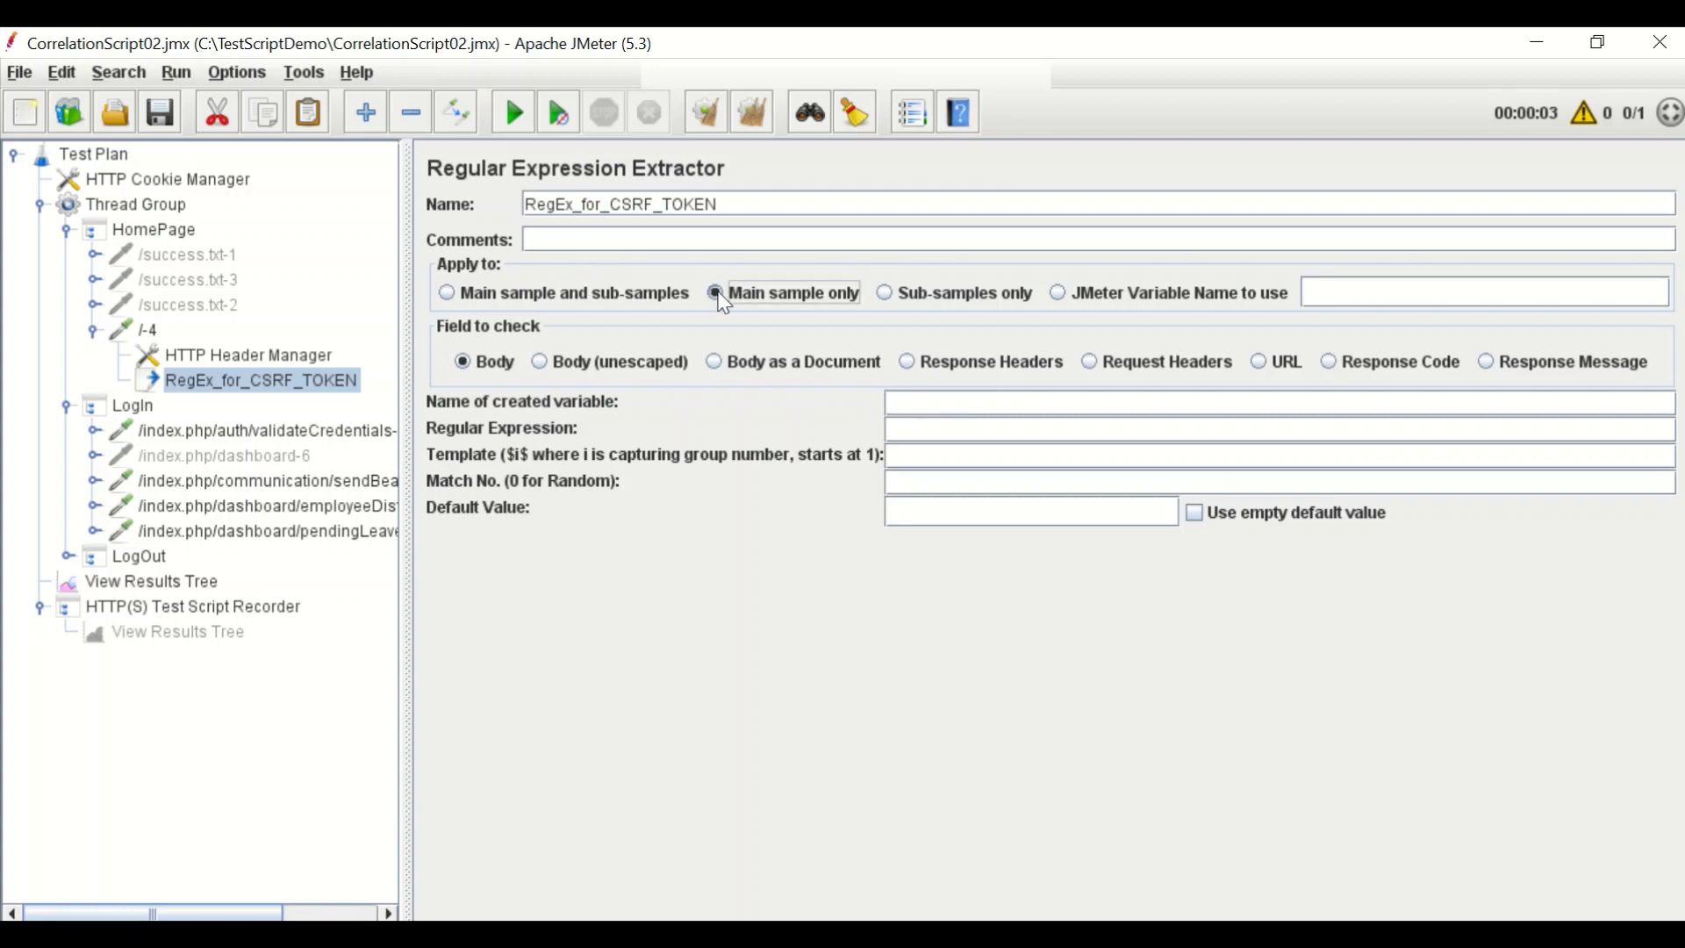
click(497, 369)
- Set the extractor's created variable to CSRF_Token and its regular expression to _csrf_token" value="([0-9a-z]+)"
click(904, 400)
text(CSRF_Token)
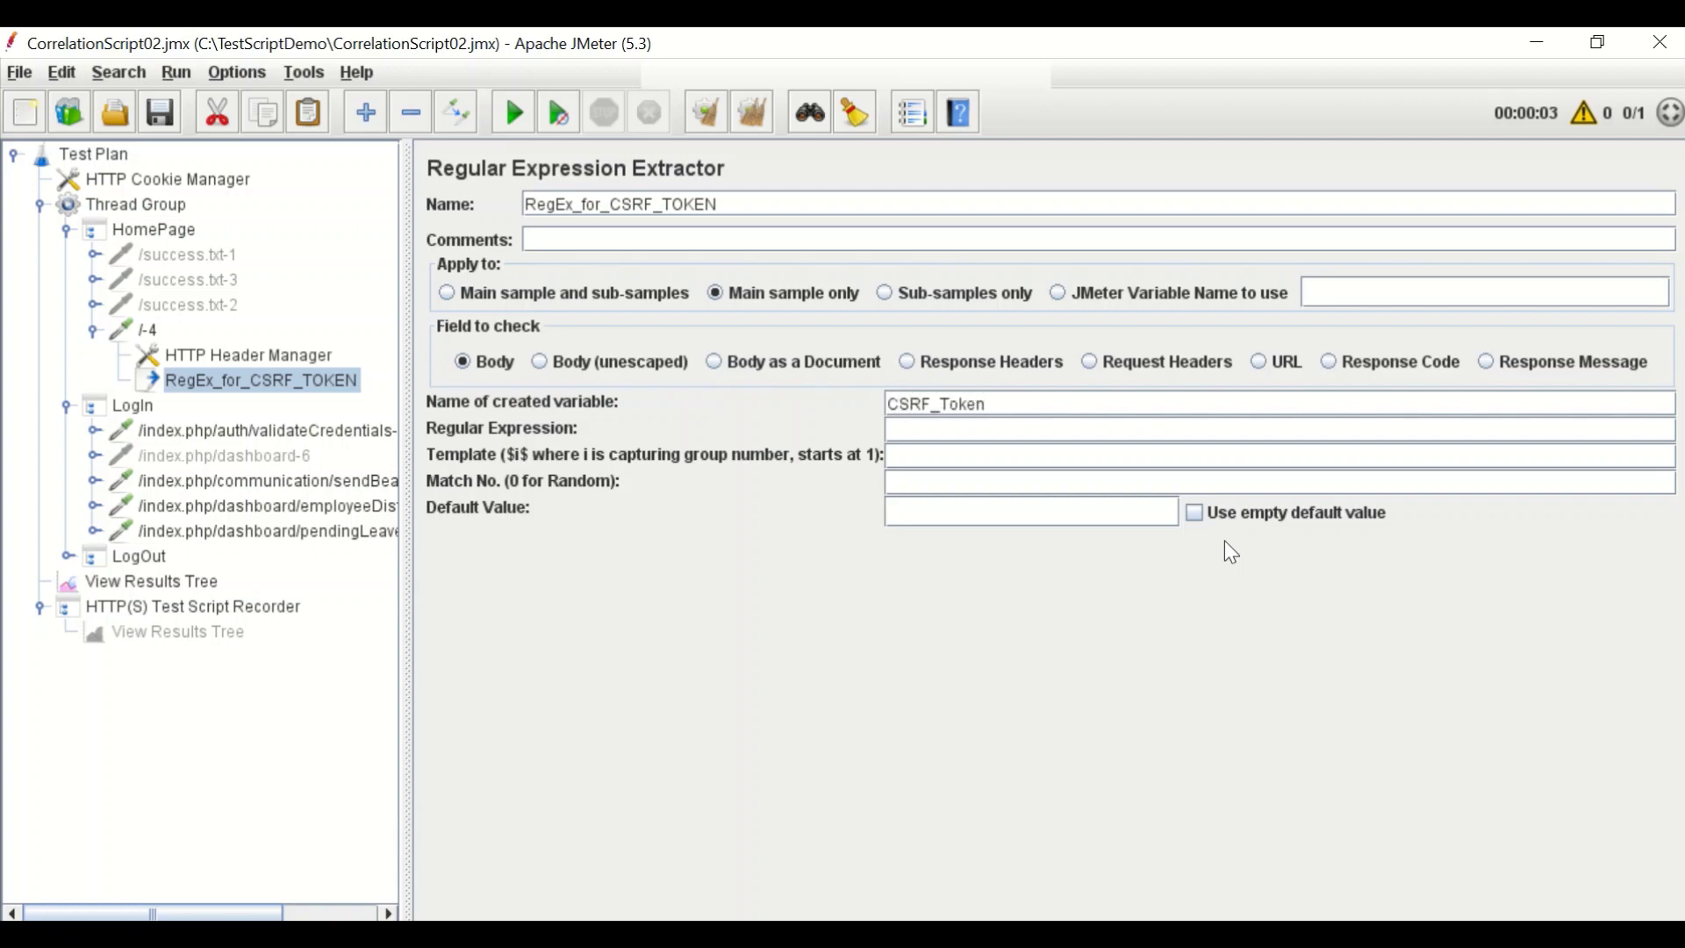
key(Tab)
key(ctrl+v)
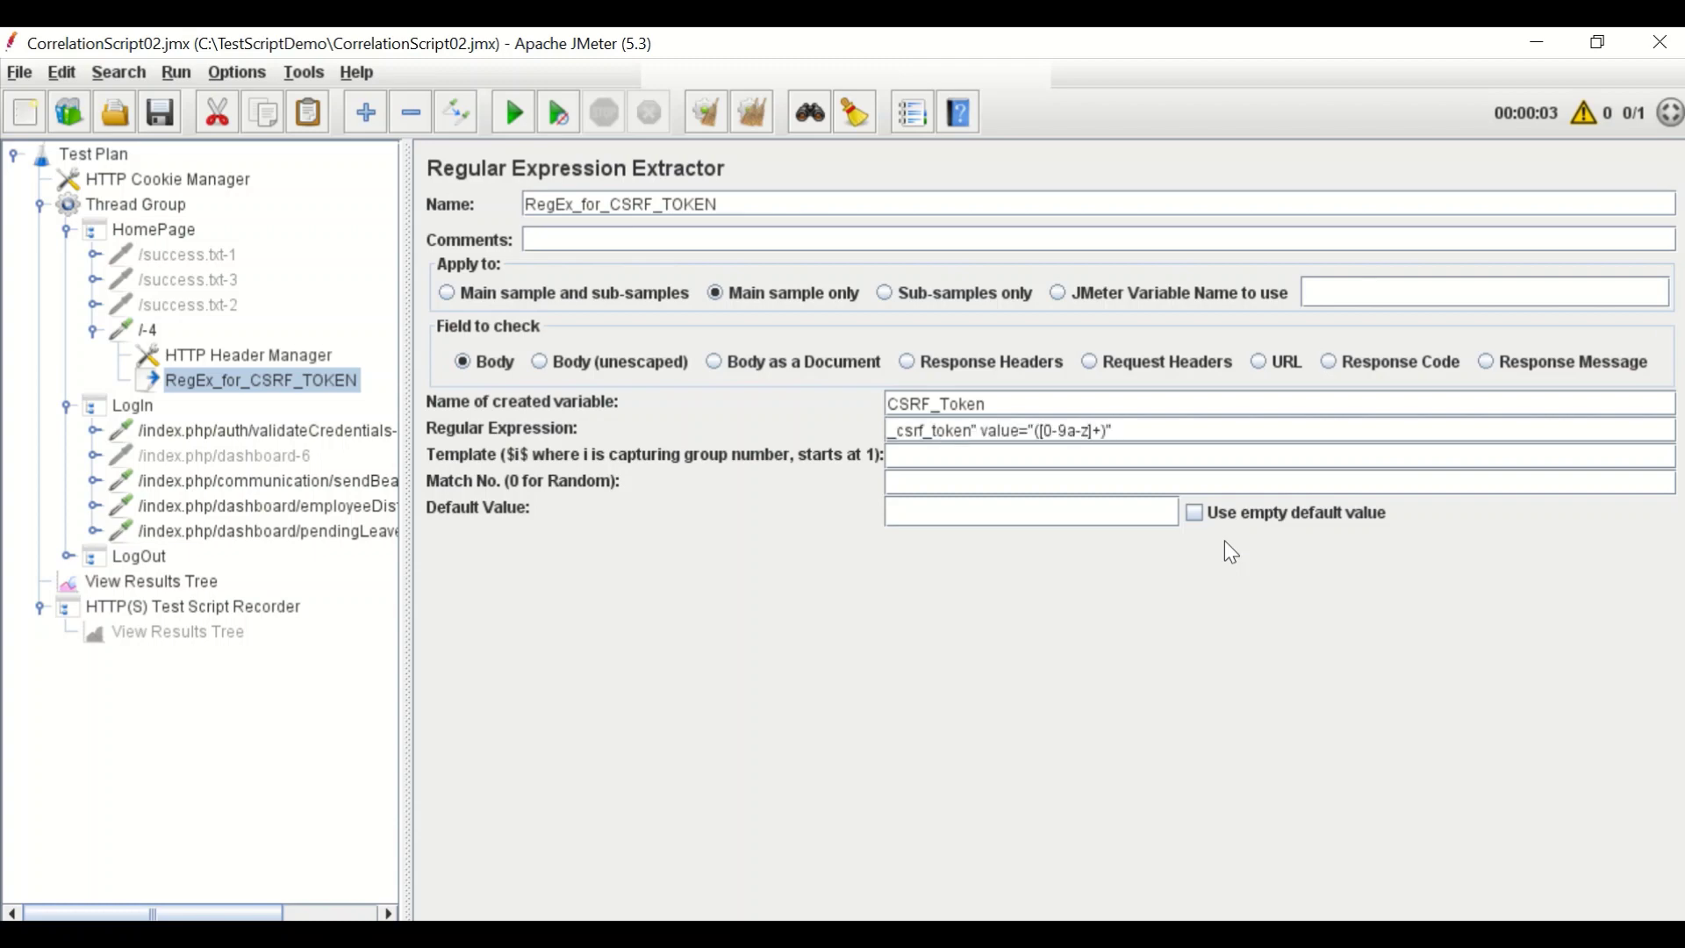
- Set the extractor's template to $1$ and its match number to 1
click(1046, 458)
text($1$)
key(Tab)
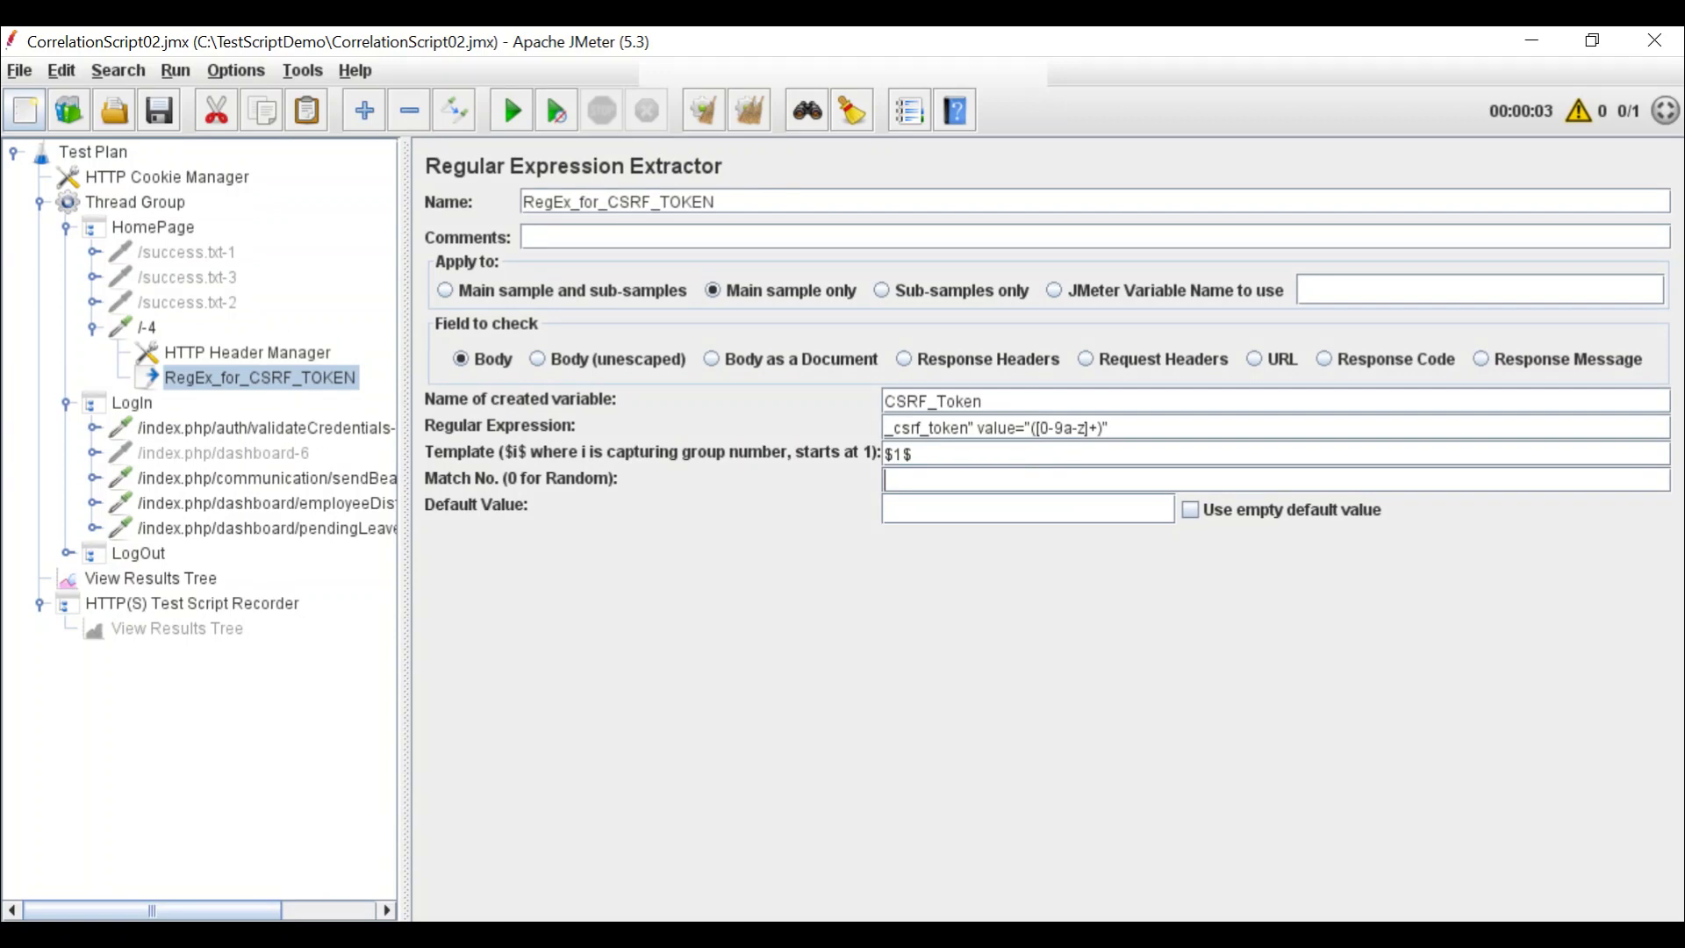
text(1)
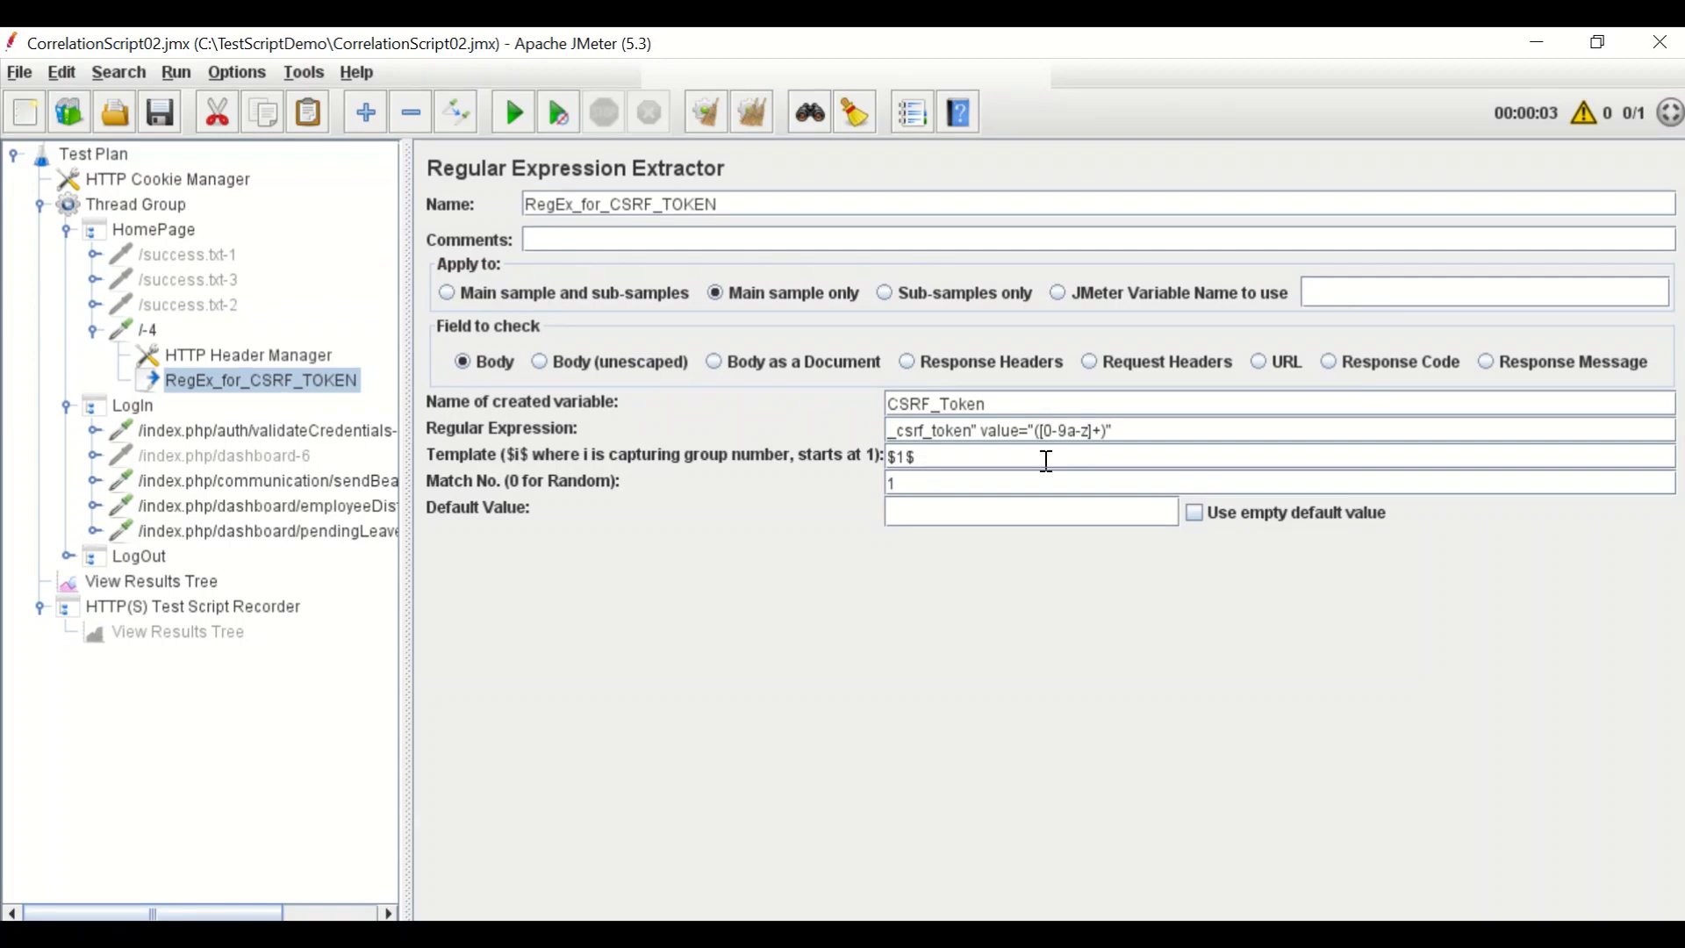
- Enter CSRF_Token_Not_Found as the extractor's default value and turn on the use of an empty default value
key(Tab)
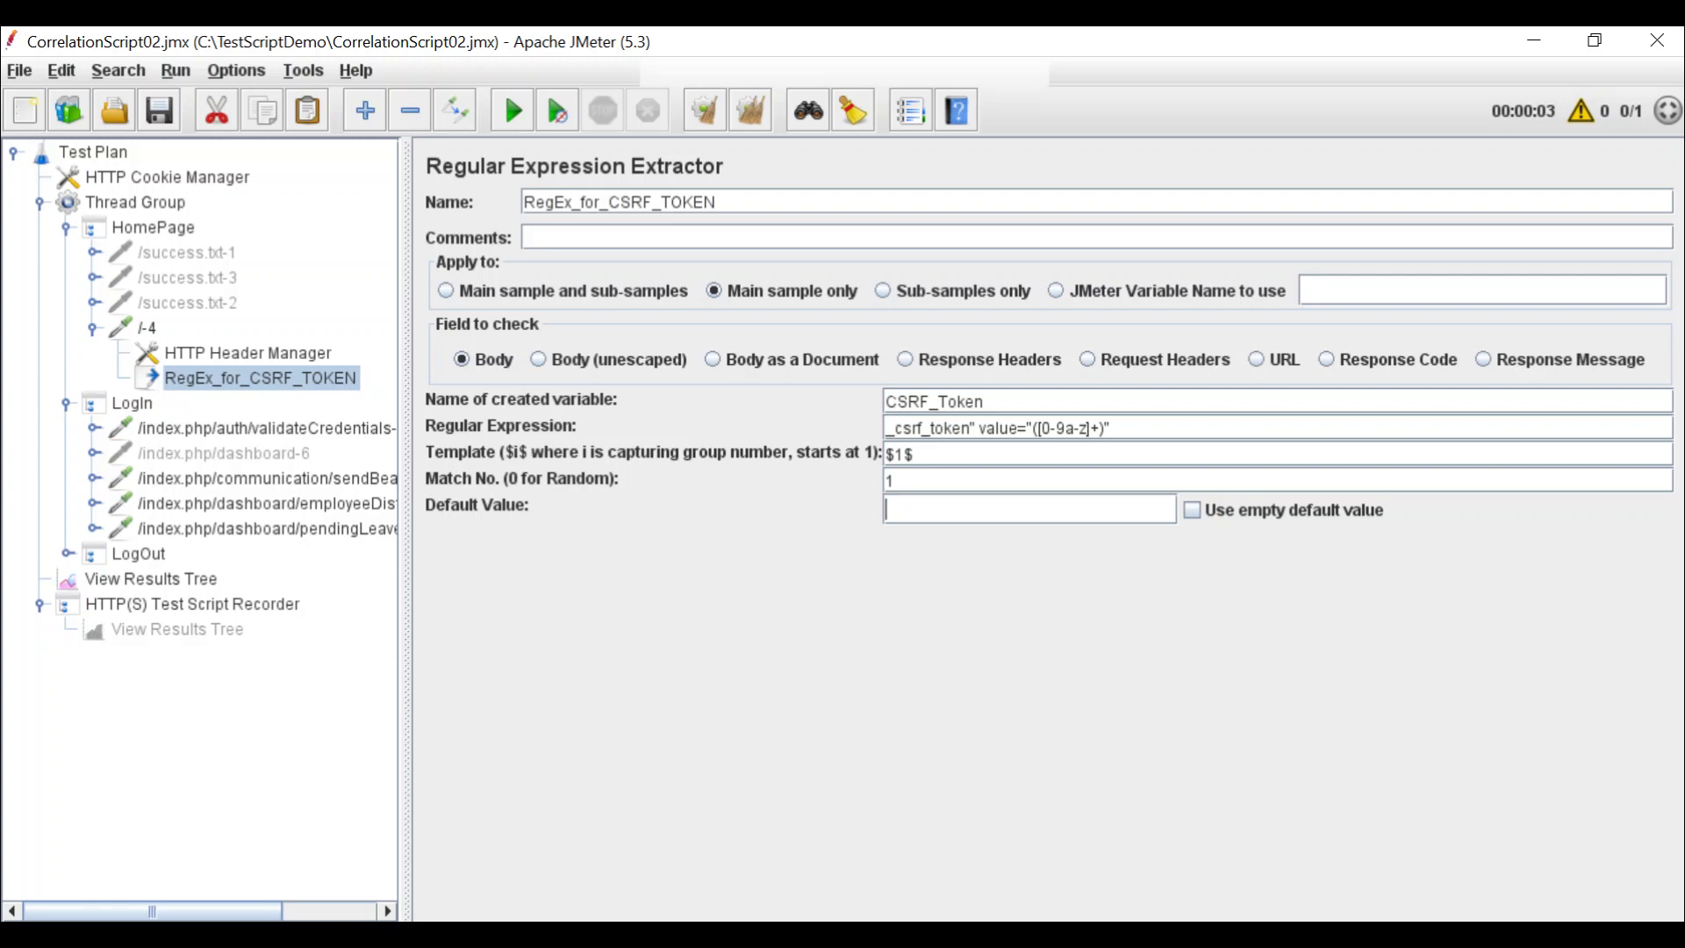
text(CSRF)
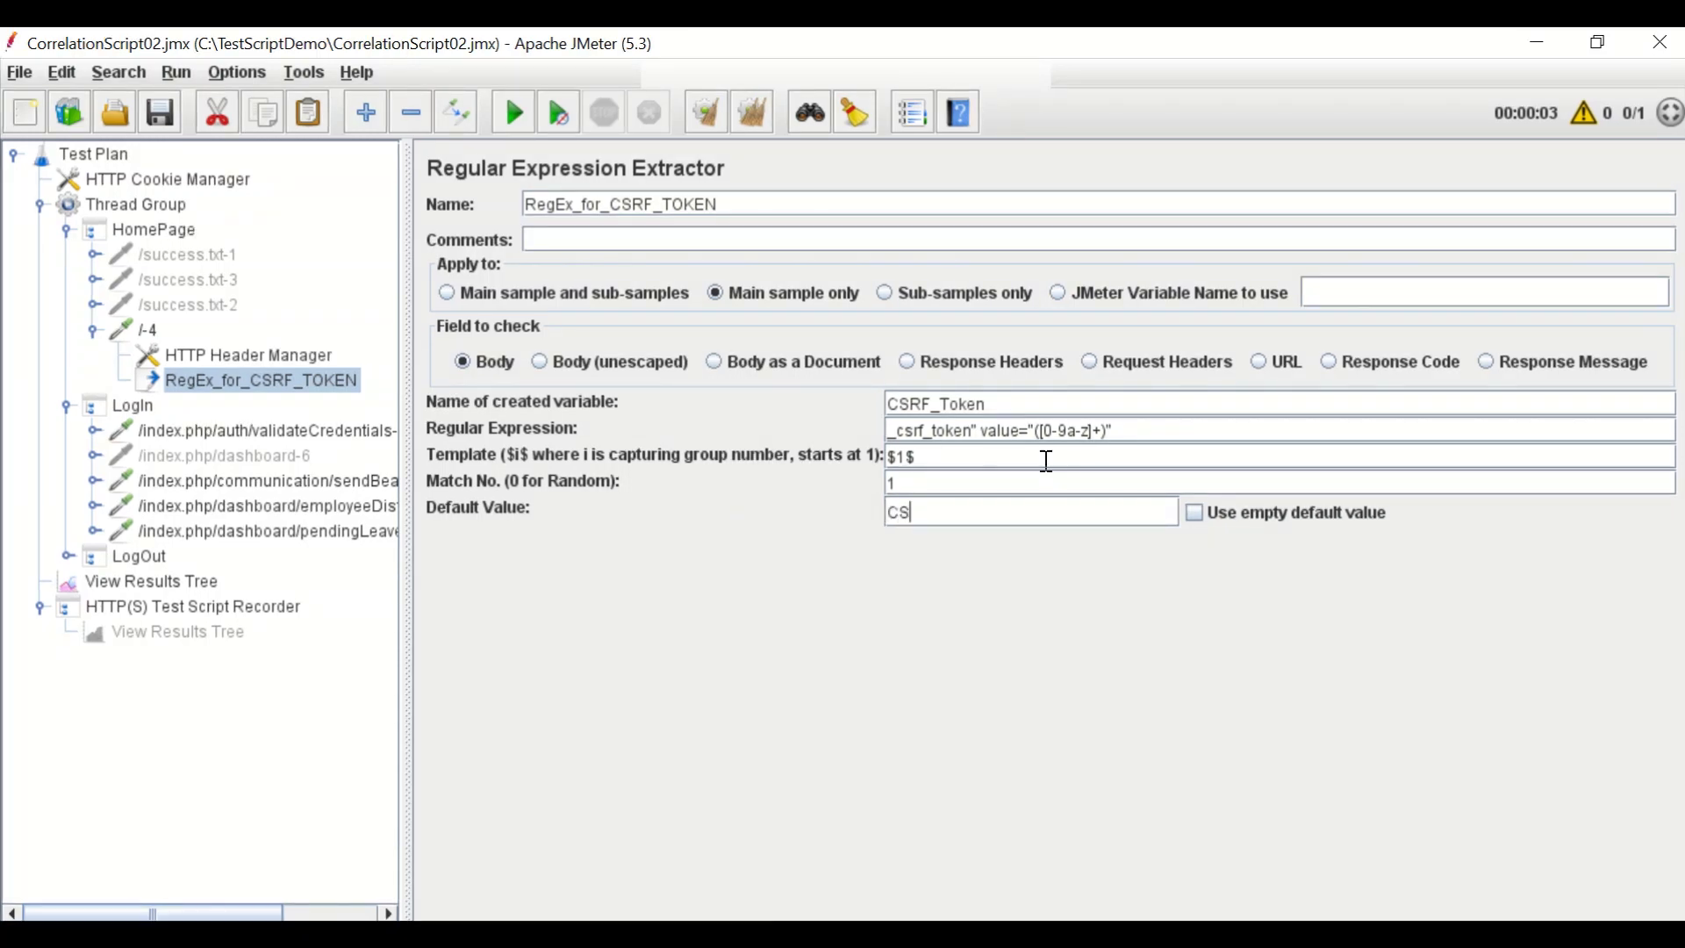
text(_Token_Not_Found)
click(1197, 514)
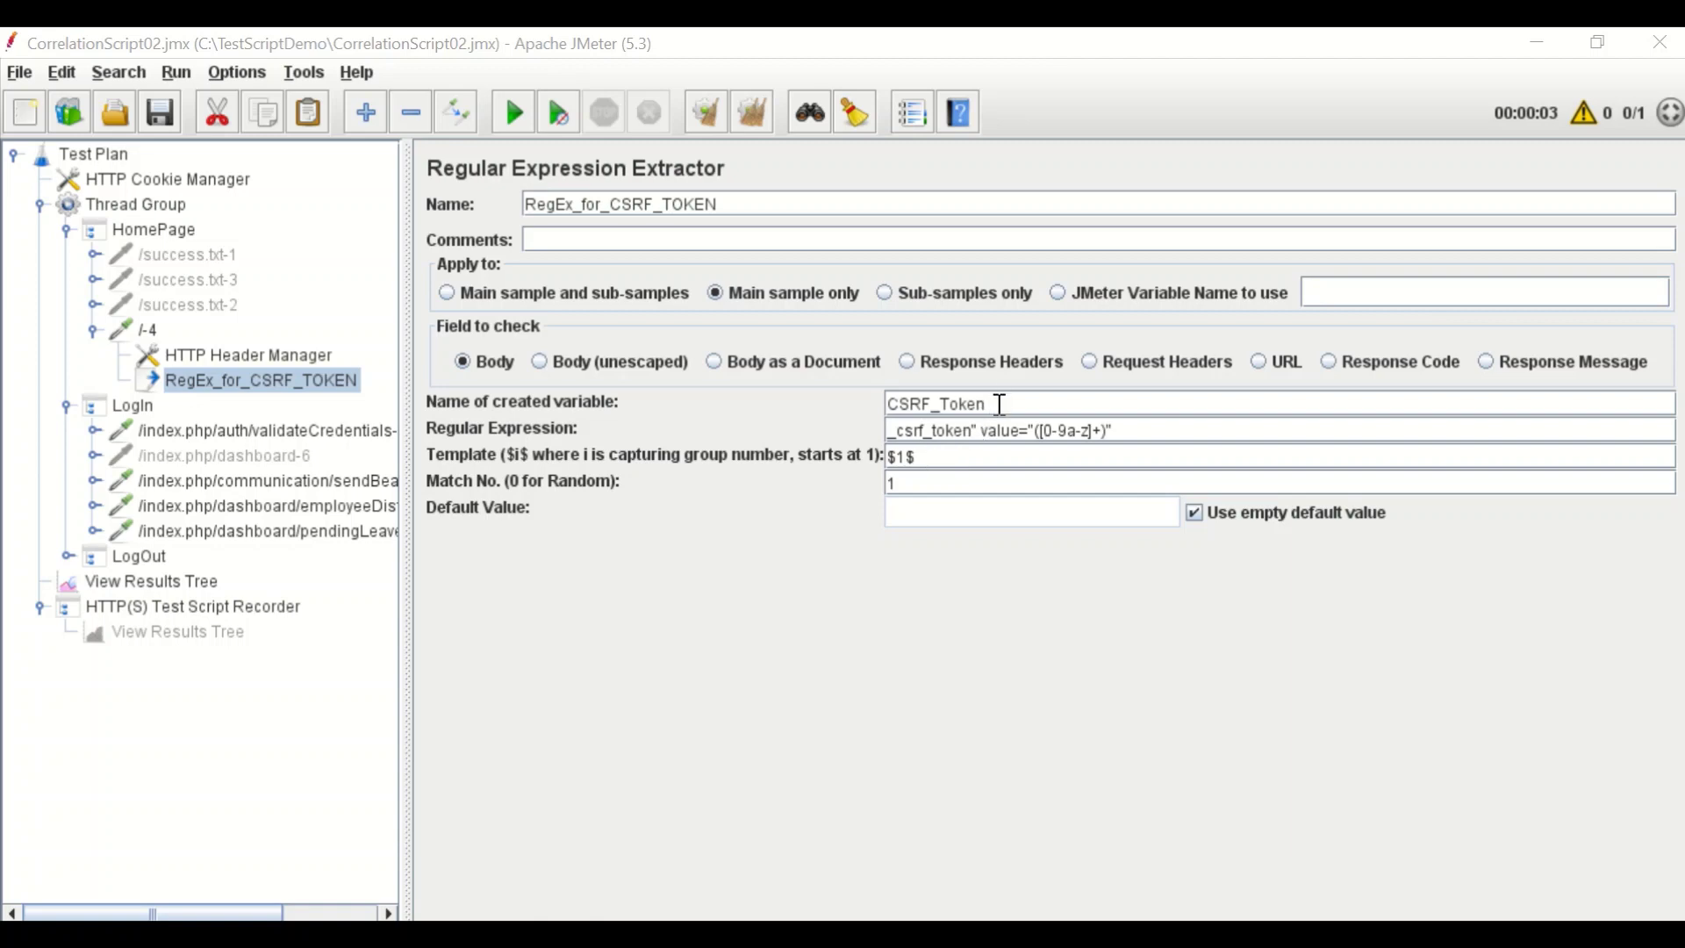
- Replace the hard-coded _csrf_token parameter value in the validateCredentials-5 request with ${CSRF_Token}
drag(1000, 403, 883, 403)
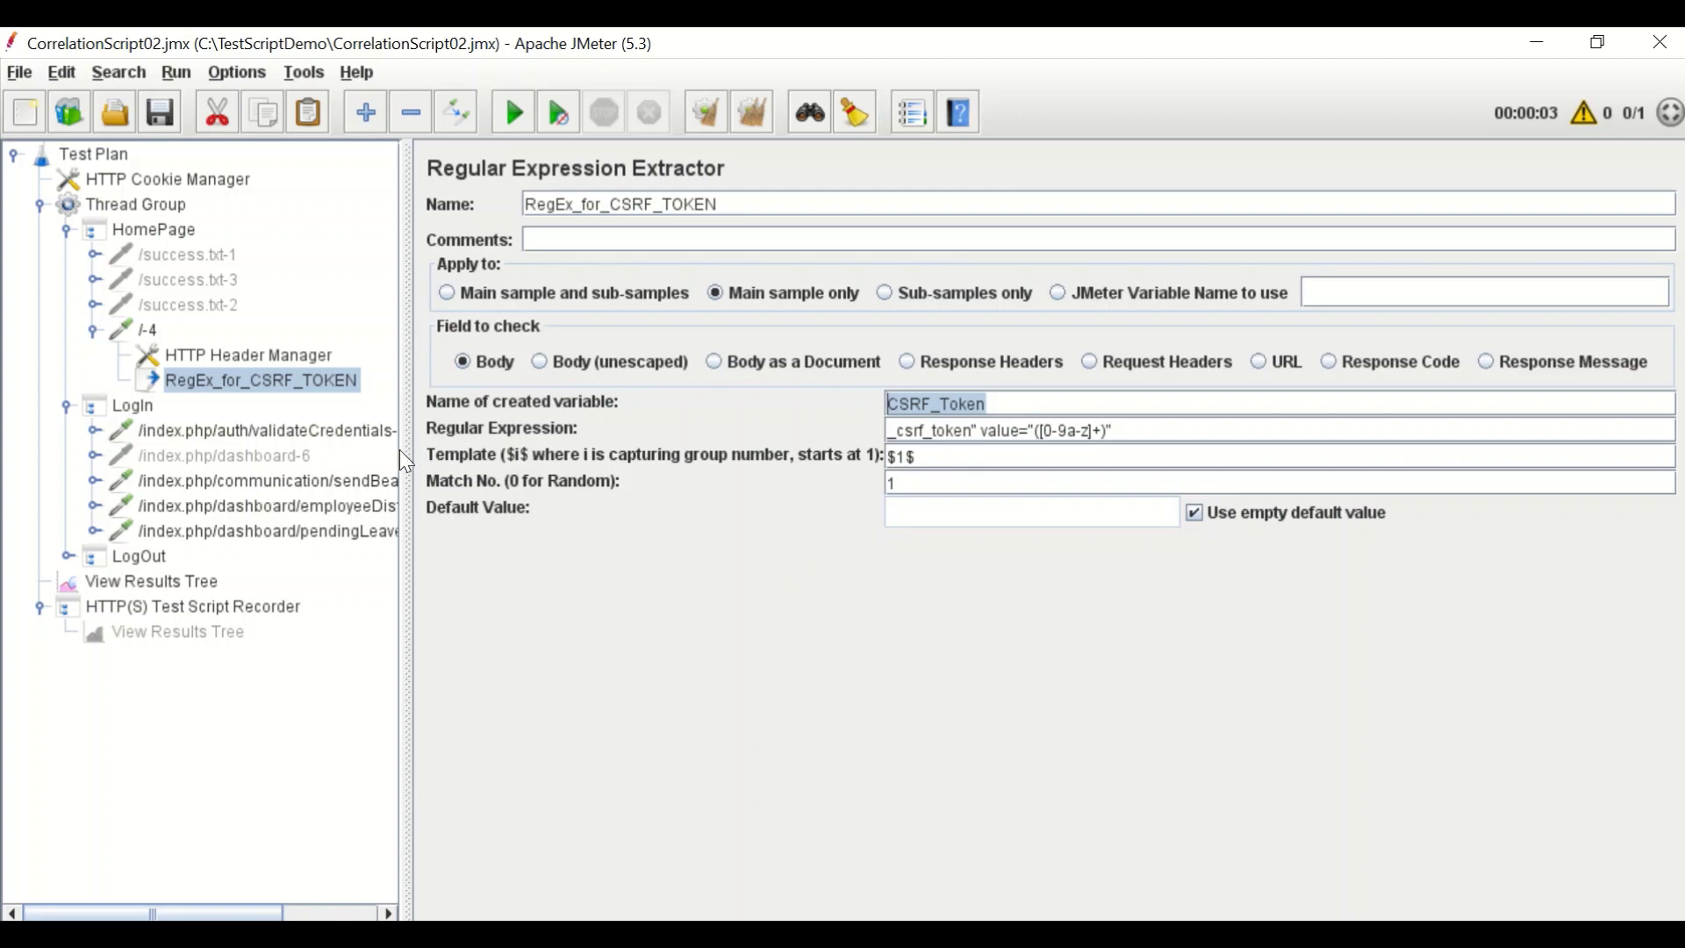
click(376, 434)
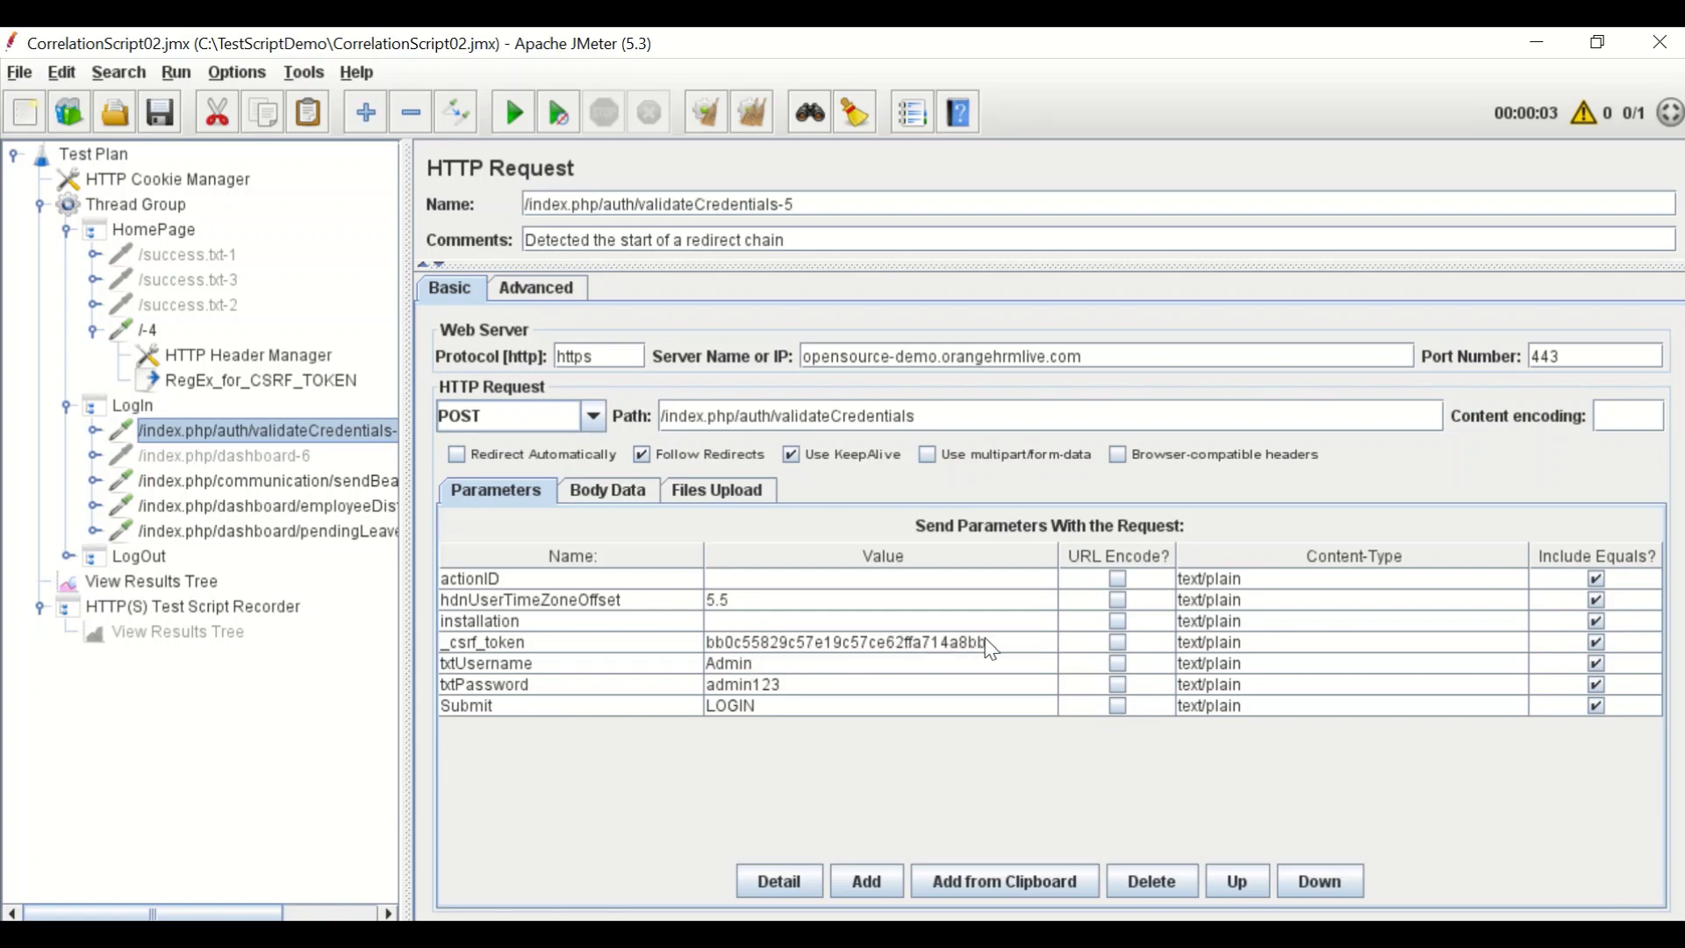
click(876, 619)
double_click(851, 642)
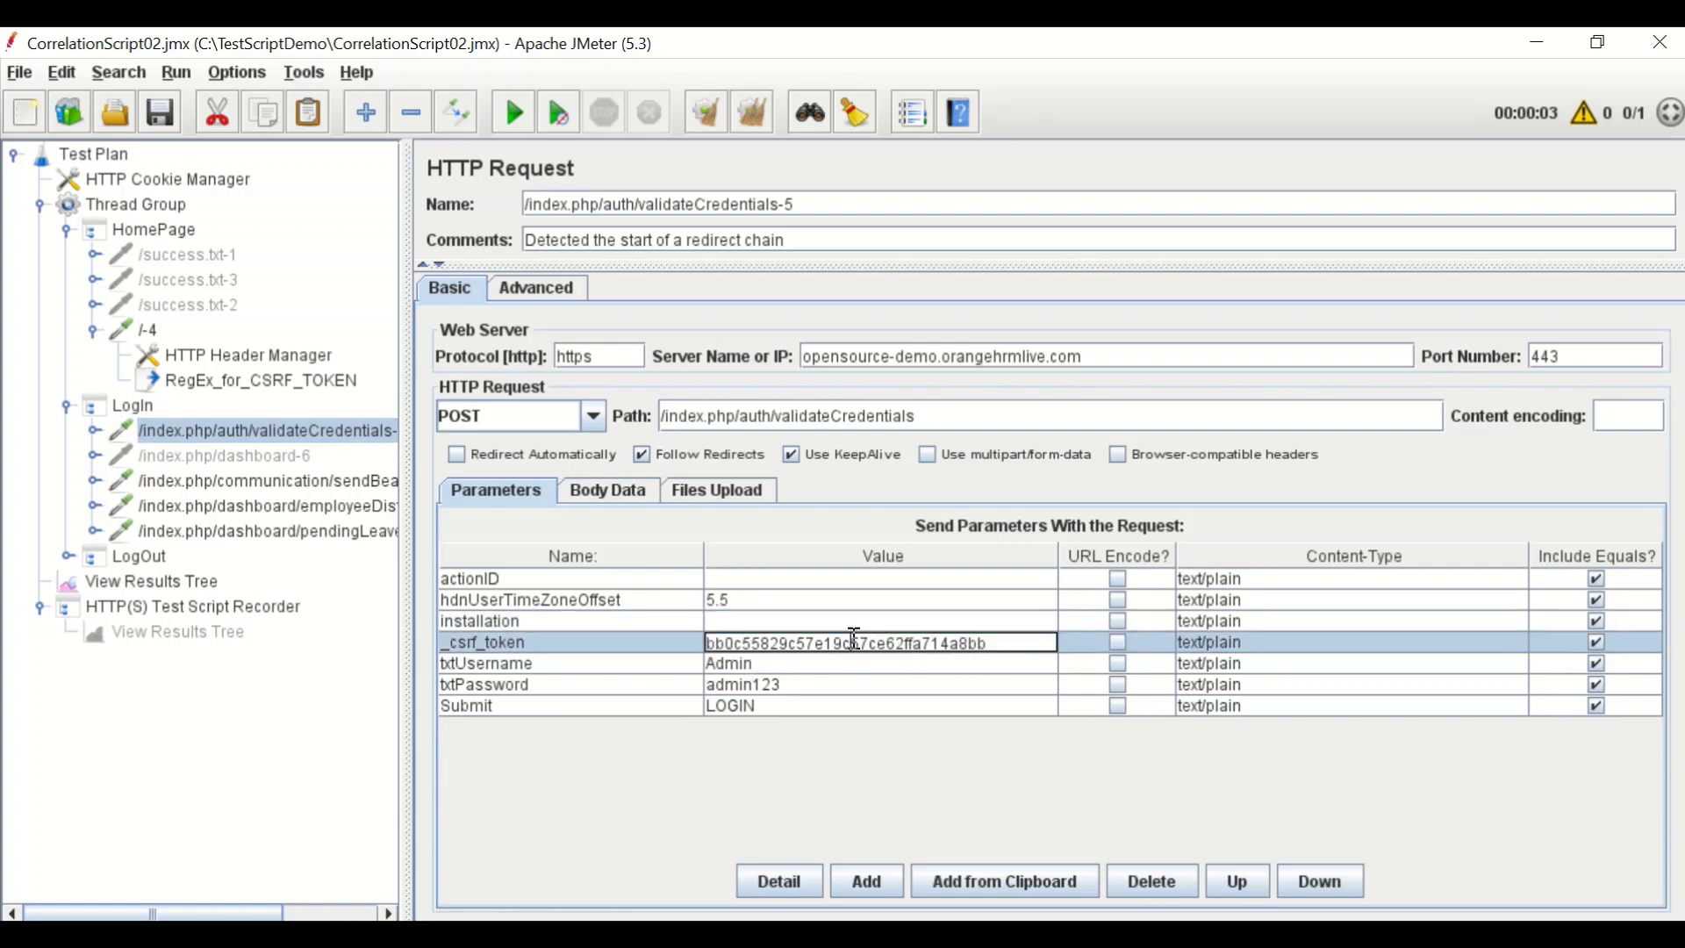
click(909, 643)
key(ctrl+a)
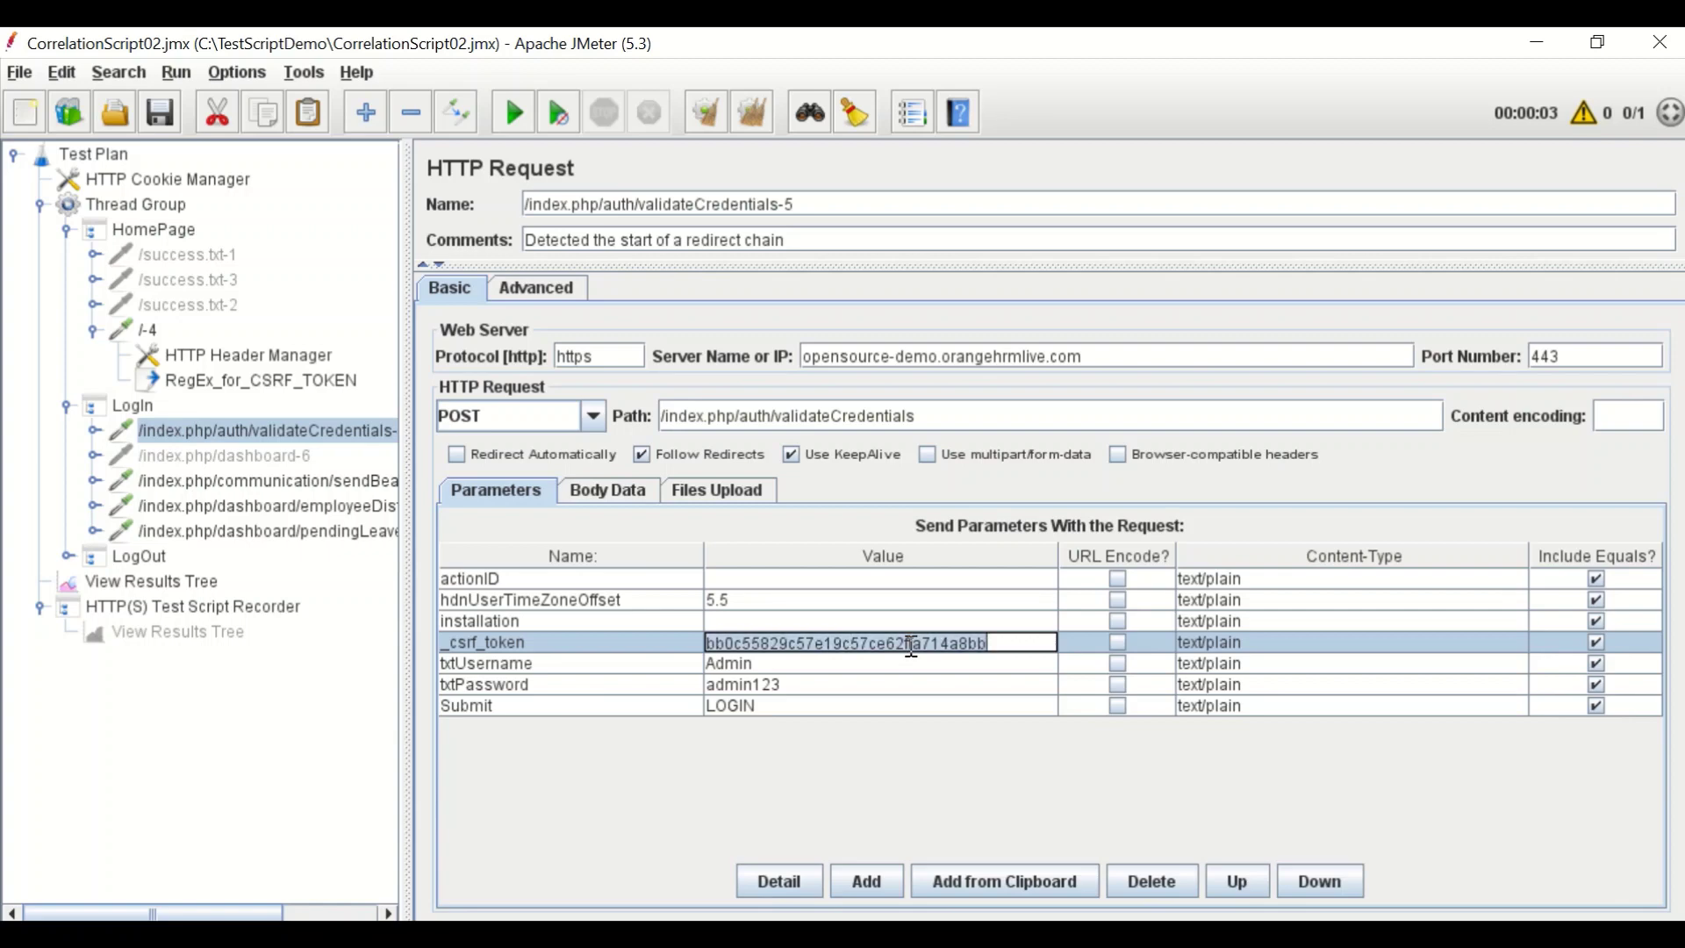
text(${)
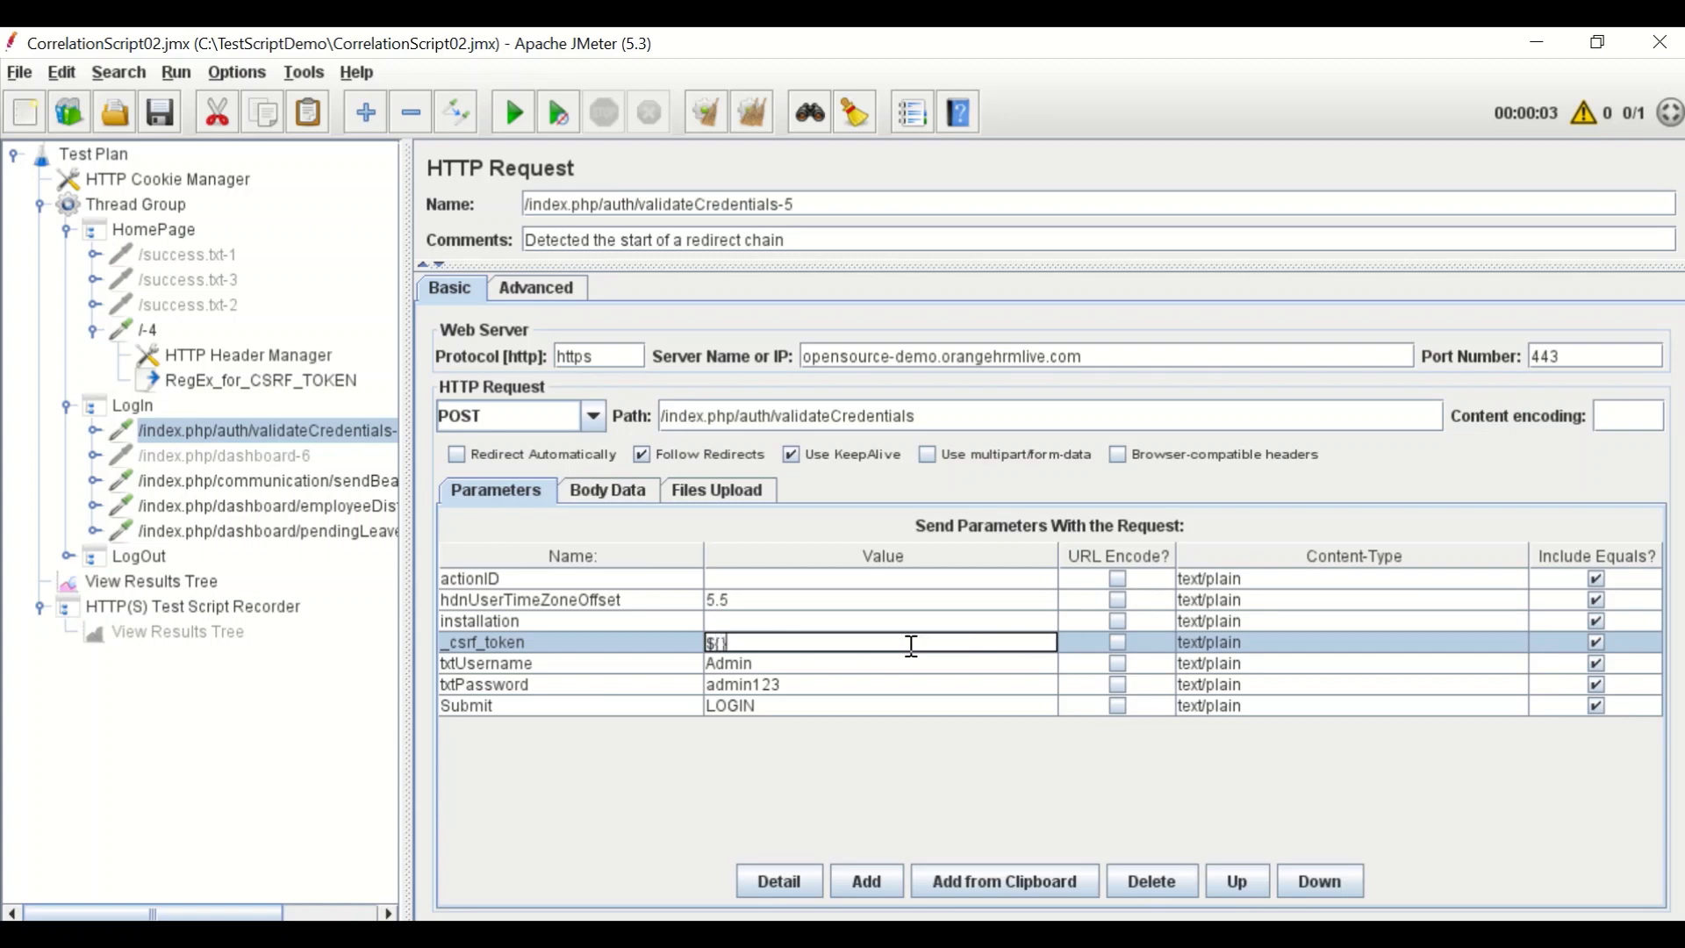
text(CSRF_Token})
key(shift+Left)
key(shift+Left)
key(shift+Left)
key(shift+Left)
key(shift+Left)
key(shift+Left)
key(shift+Left)
key(shift+Left)
key(shift+Left)
key(shift+Left)
key(shift+Left)
key(shift+Left)
key(shift+Left)
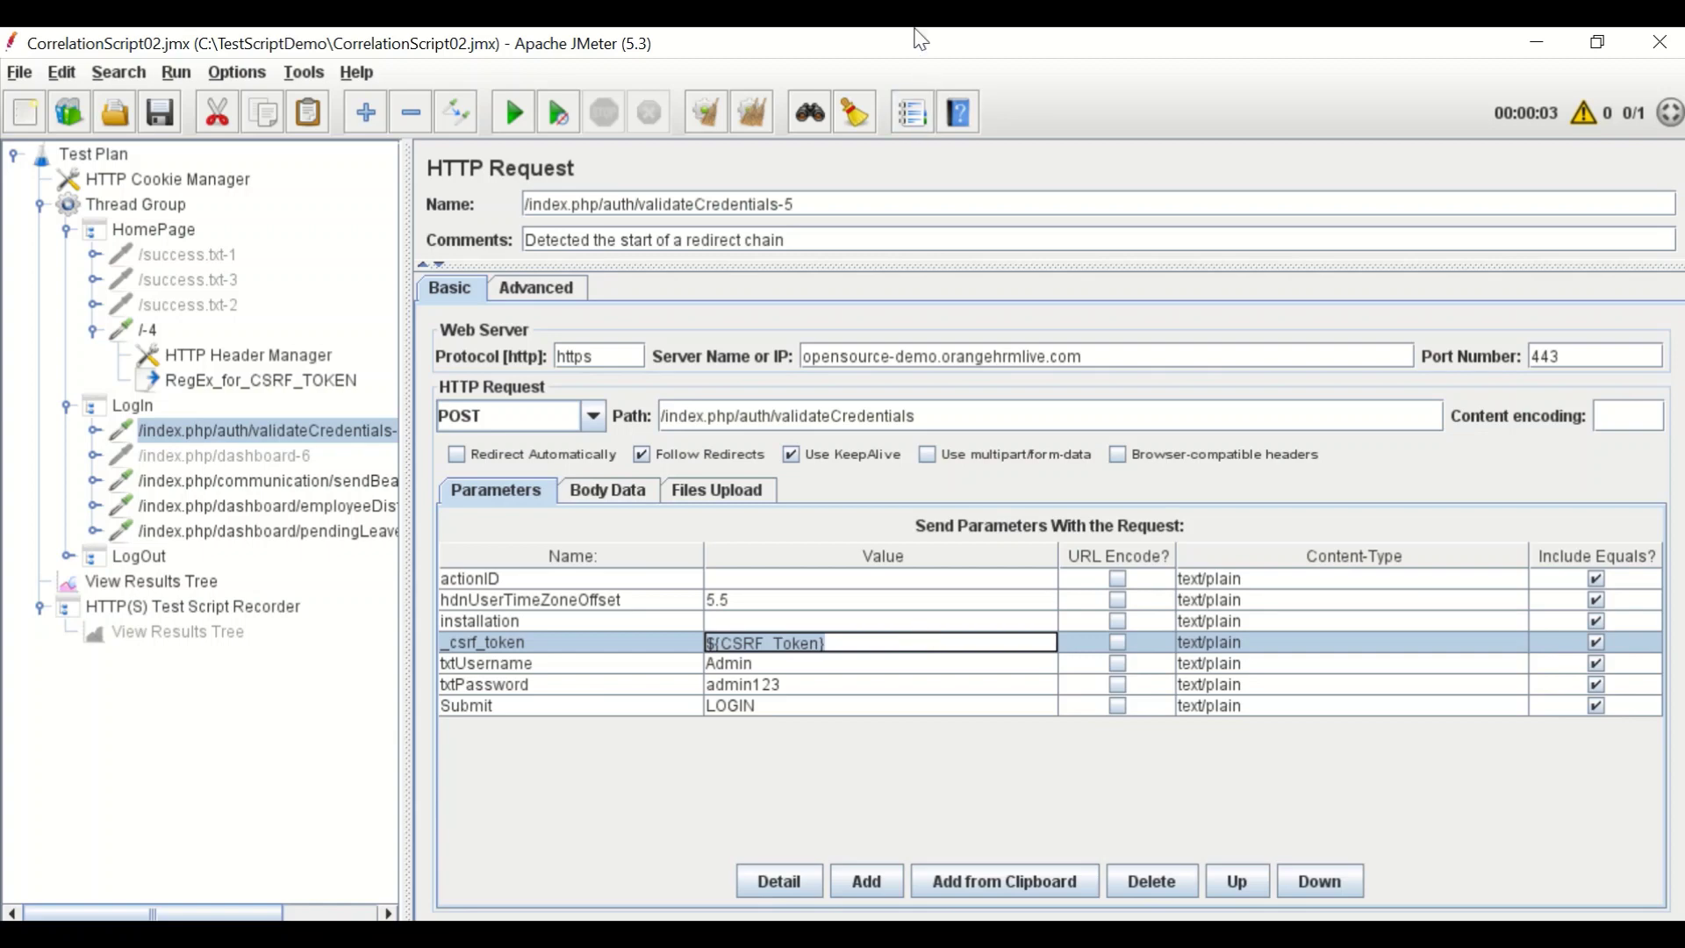
click(552, 818)
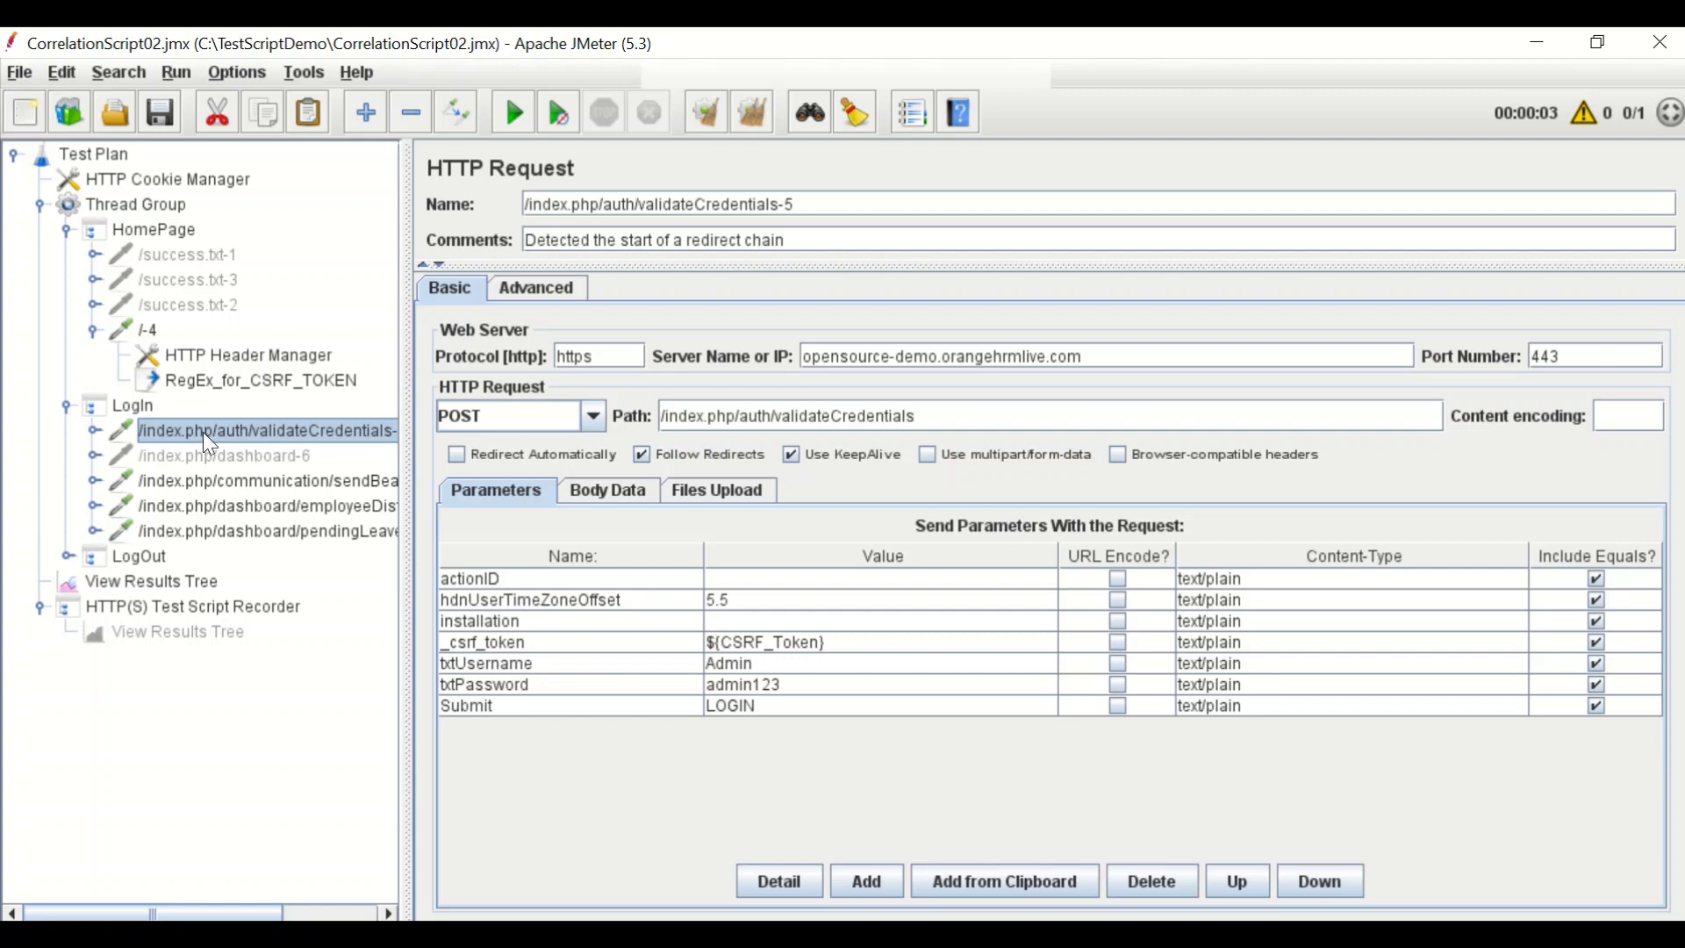
- Collapse the HomePage and LogIn controllers and run the test with the Test Plan's View Results Tree open
click(67, 229)
click(68, 255)
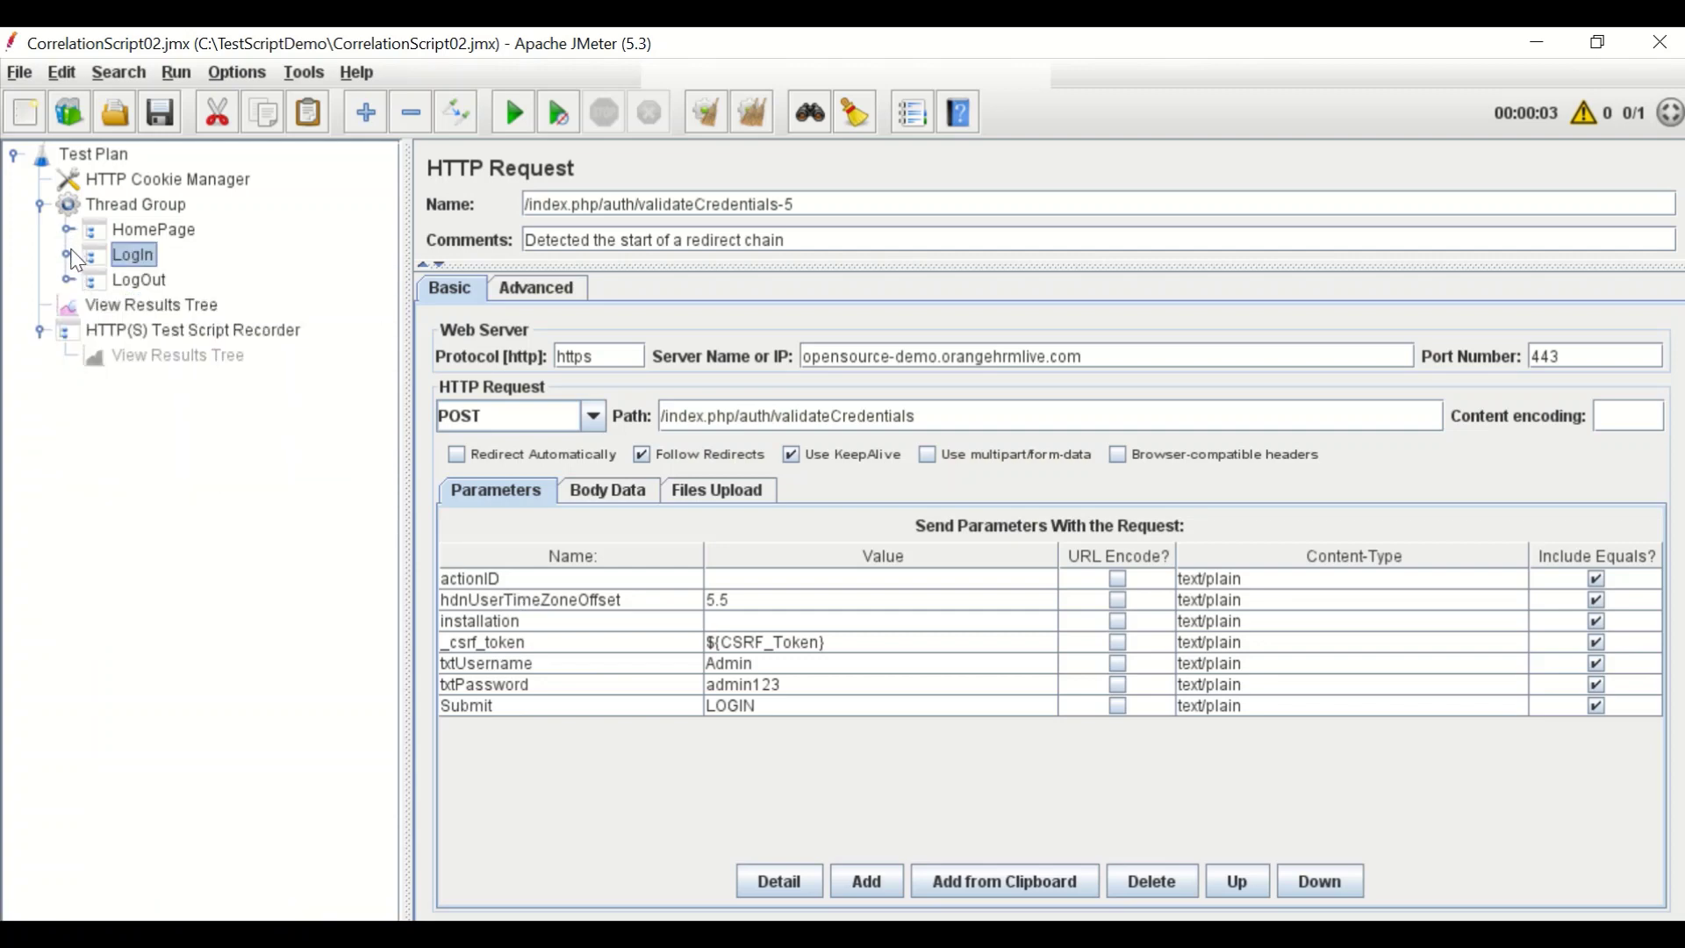
click(136, 304)
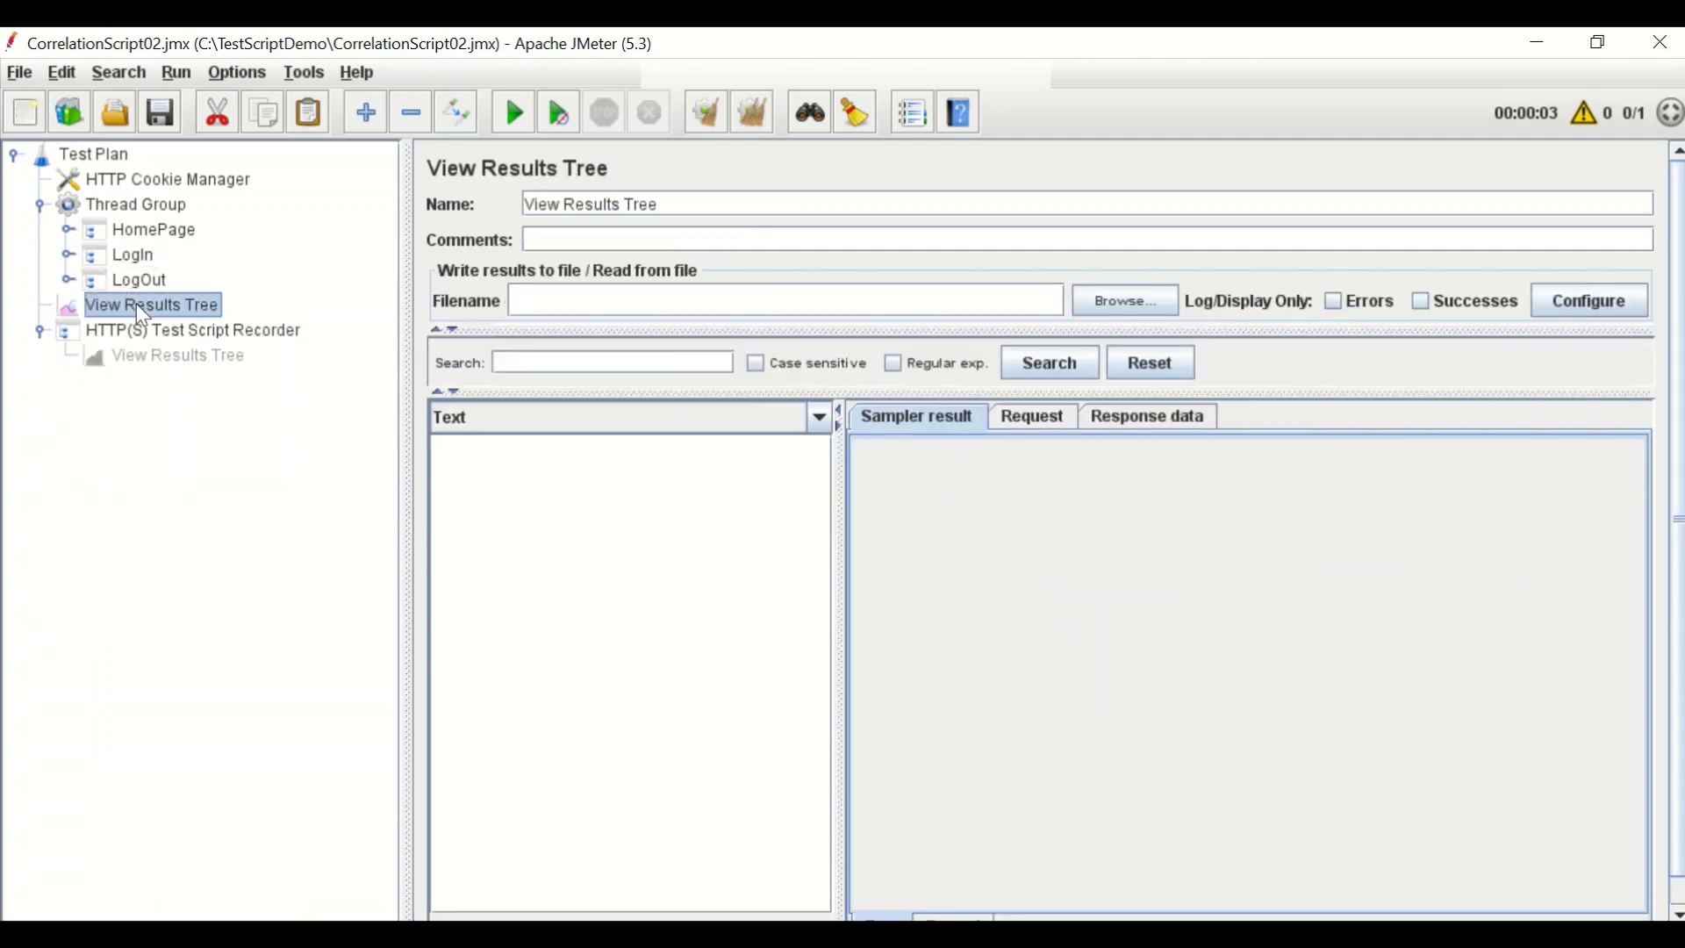
click(512, 116)
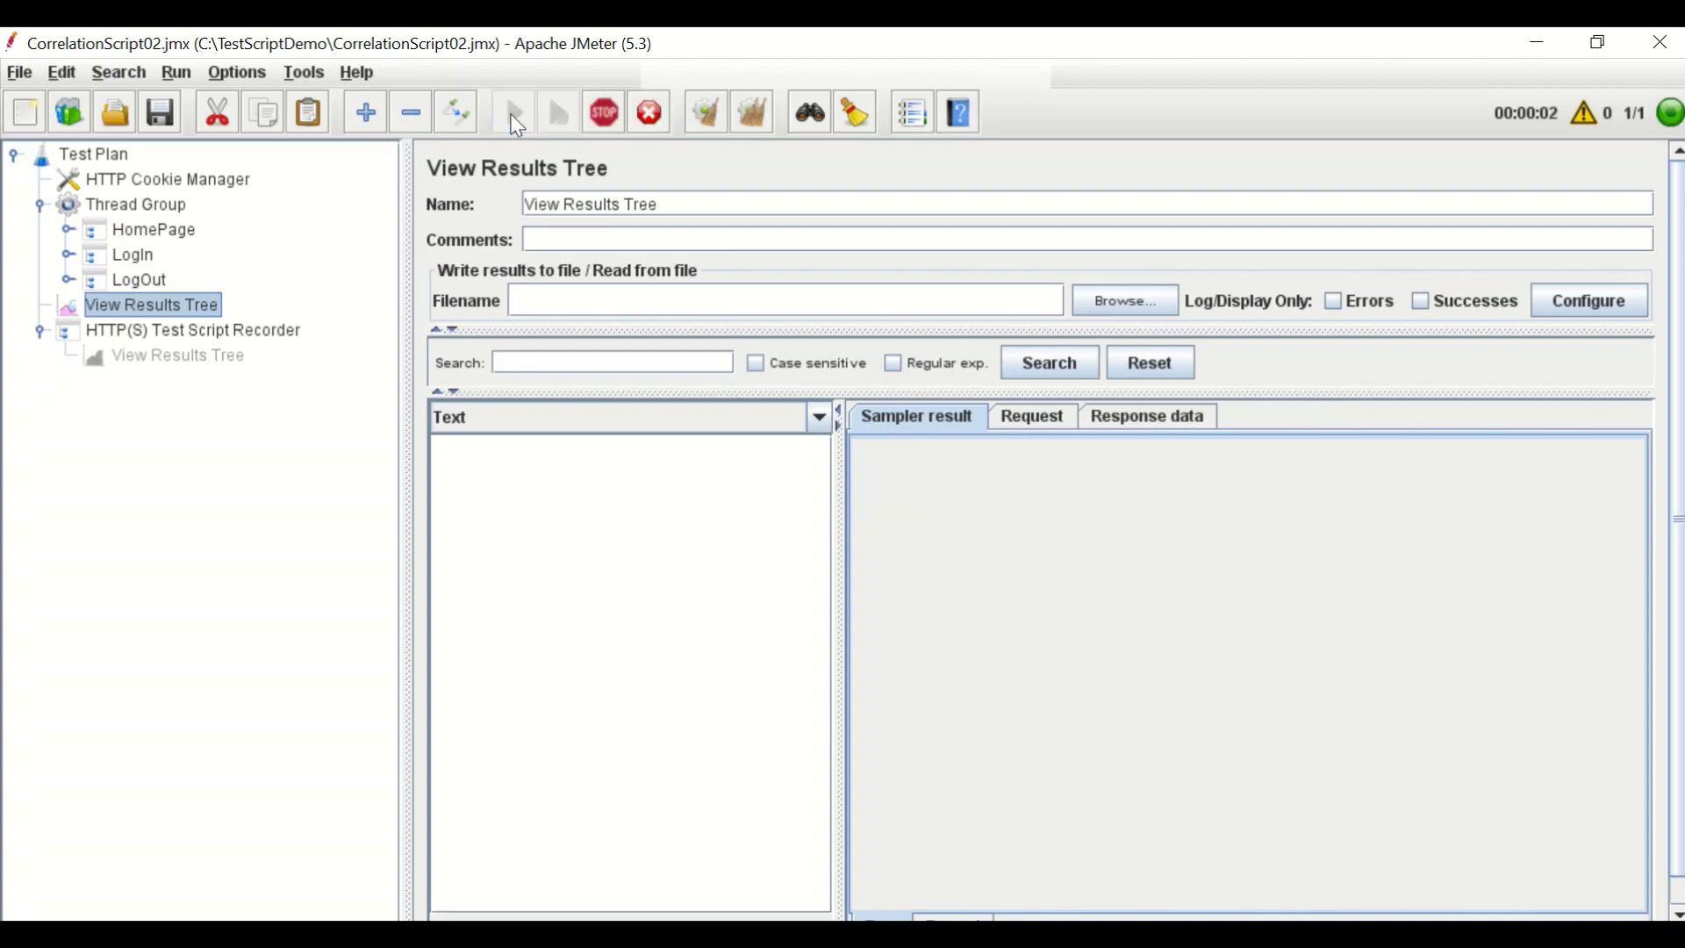